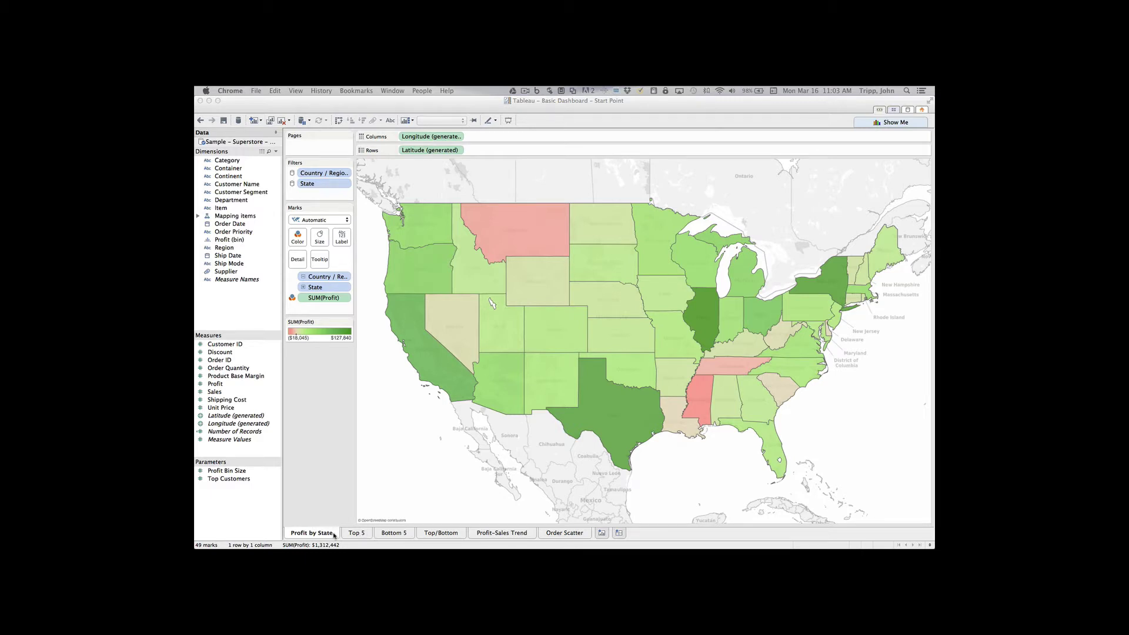
Review the Top 5, Bottom 5, Top/Bottom, Profit-Sales Trend and Order Scatter worksheets, ending back on Profit by State.
click(359, 533)
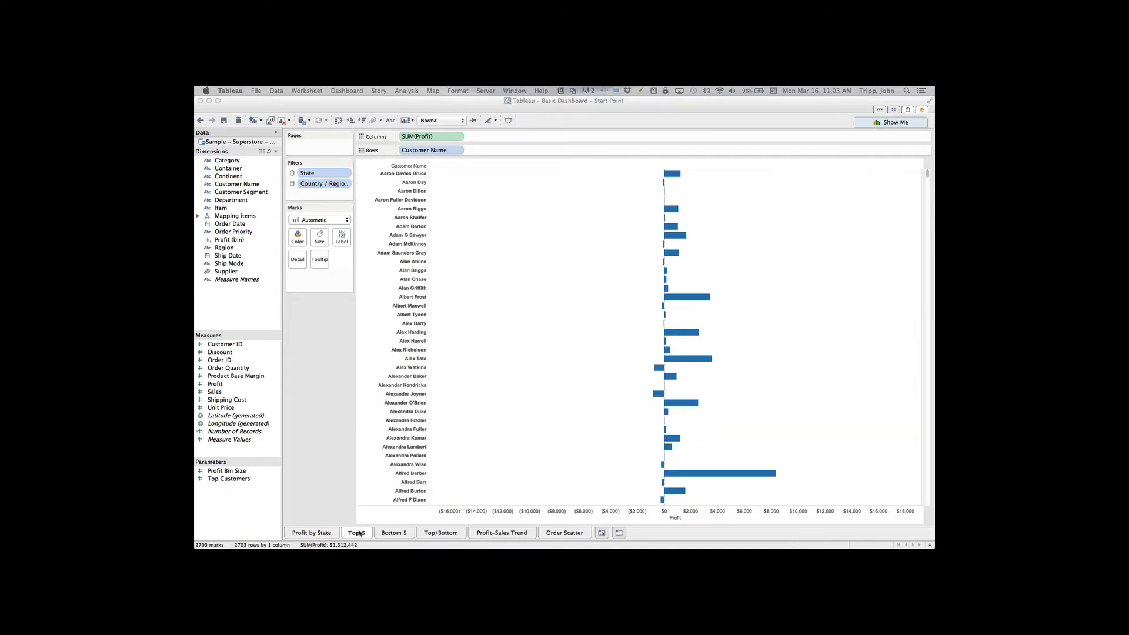
click(399, 533)
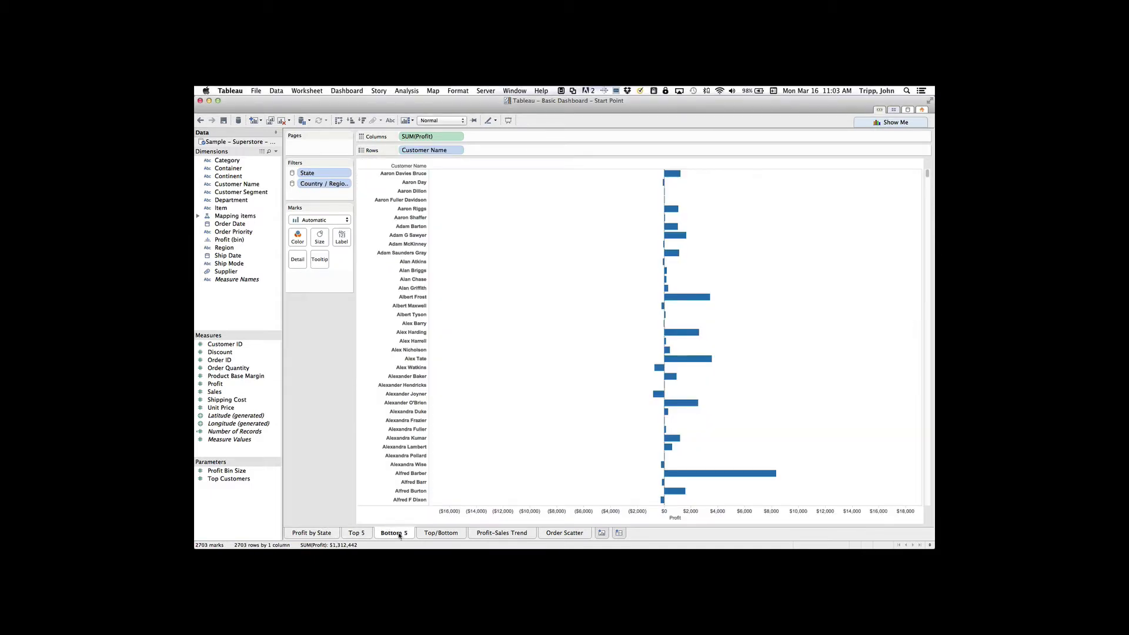
click(365, 536)
click(389, 536)
click(356, 535)
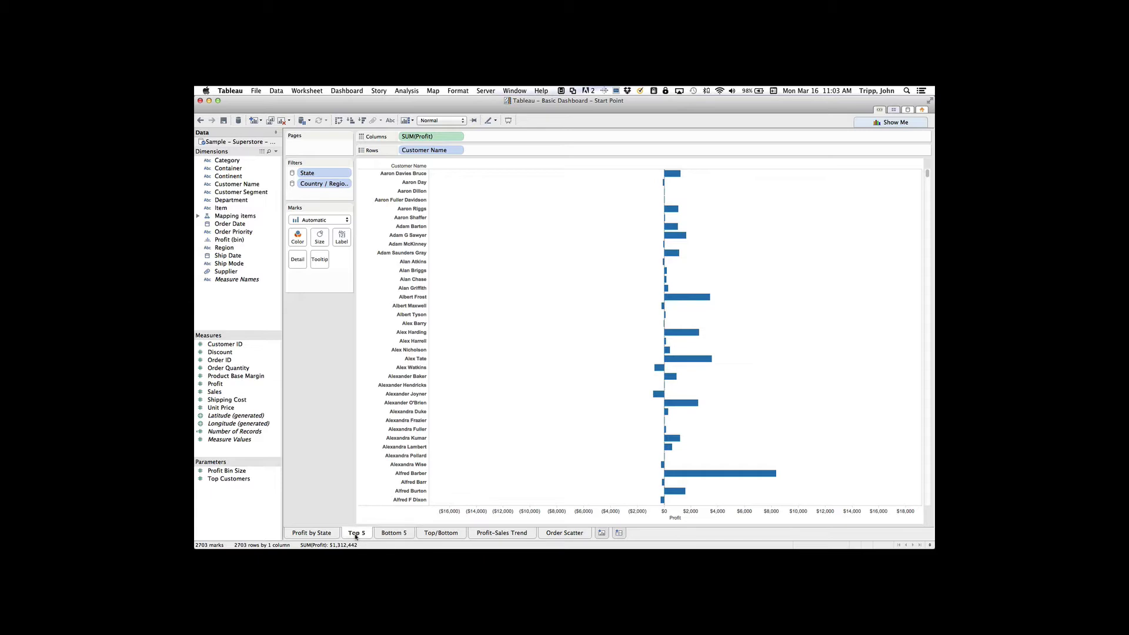
click(440, 533)
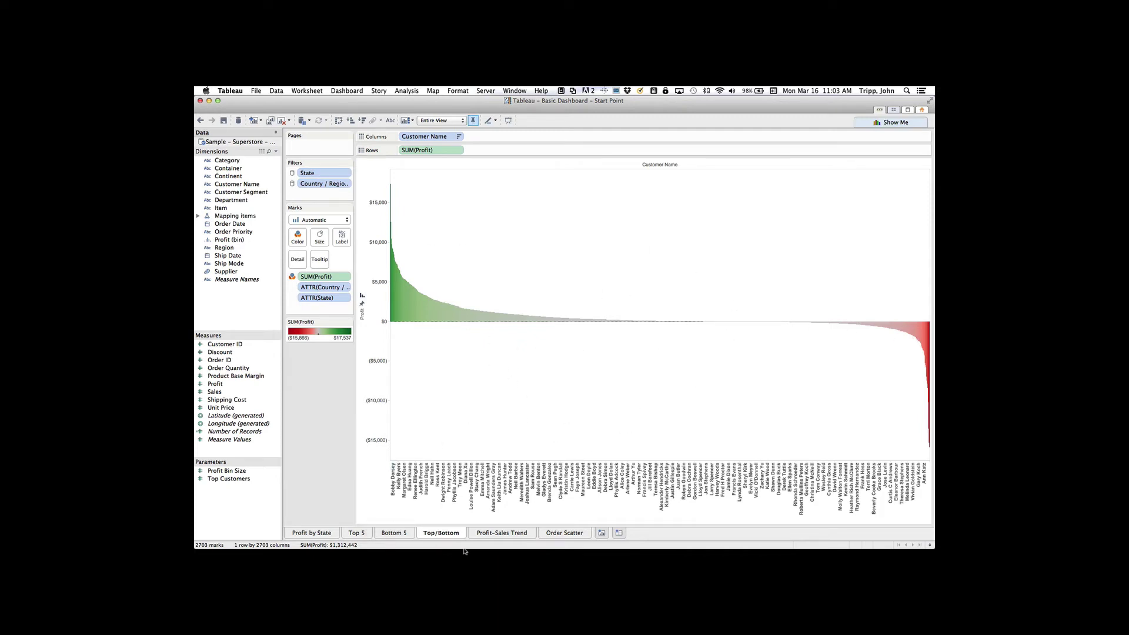
click(502, 533)
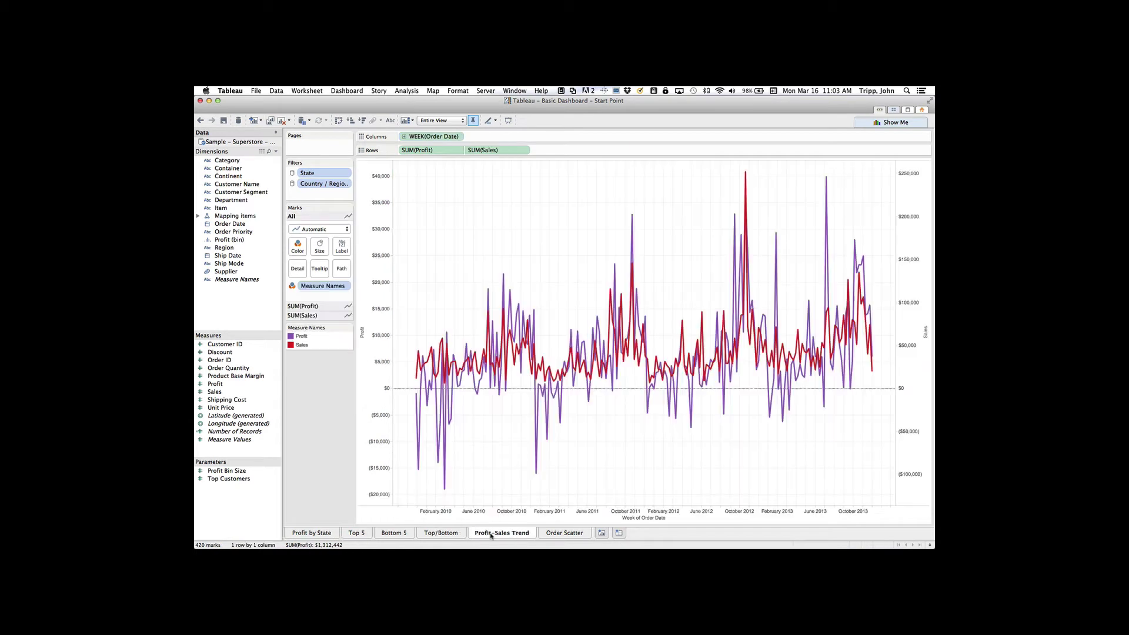
click(573, 534)
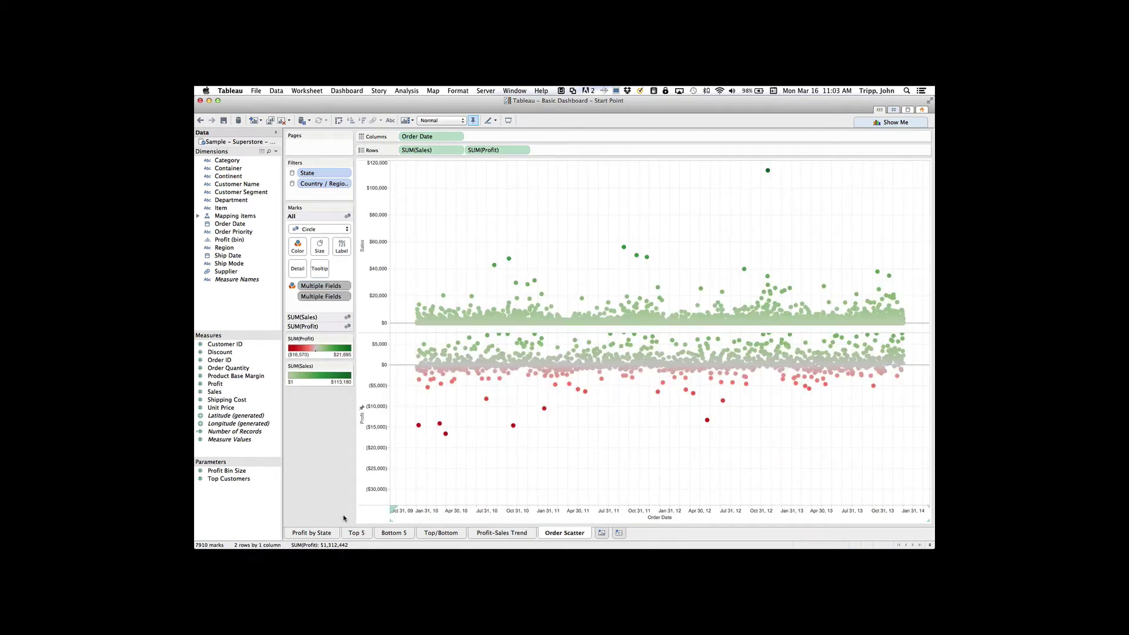
click(311, 532)
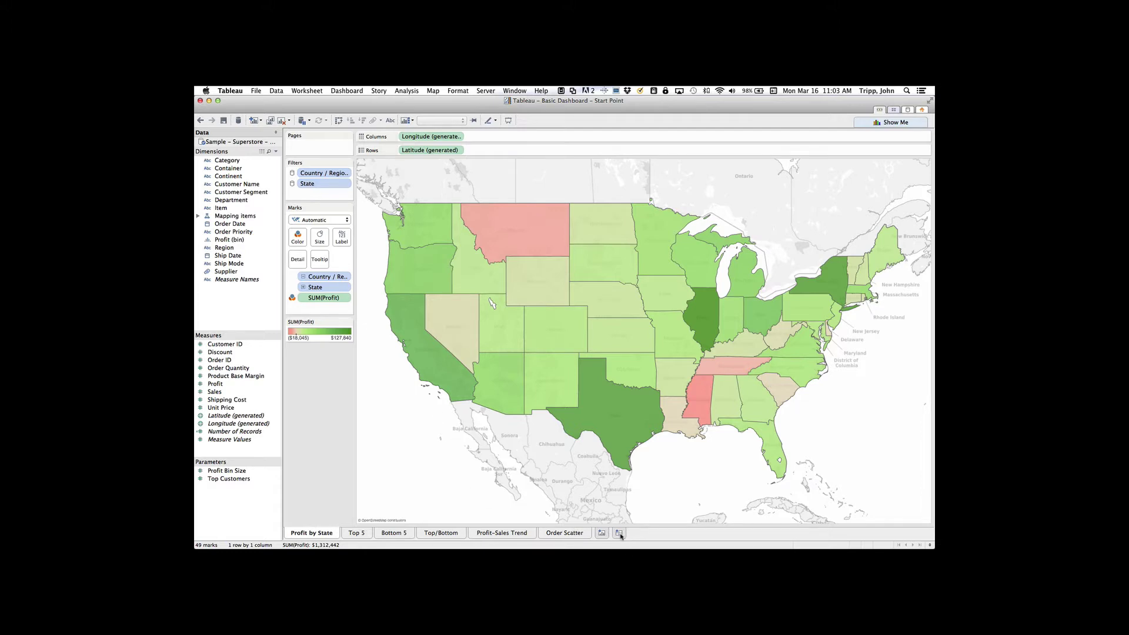
Create a new dashboard and set its size to iPad Landscape (1020 x 625).
click(343, 92)
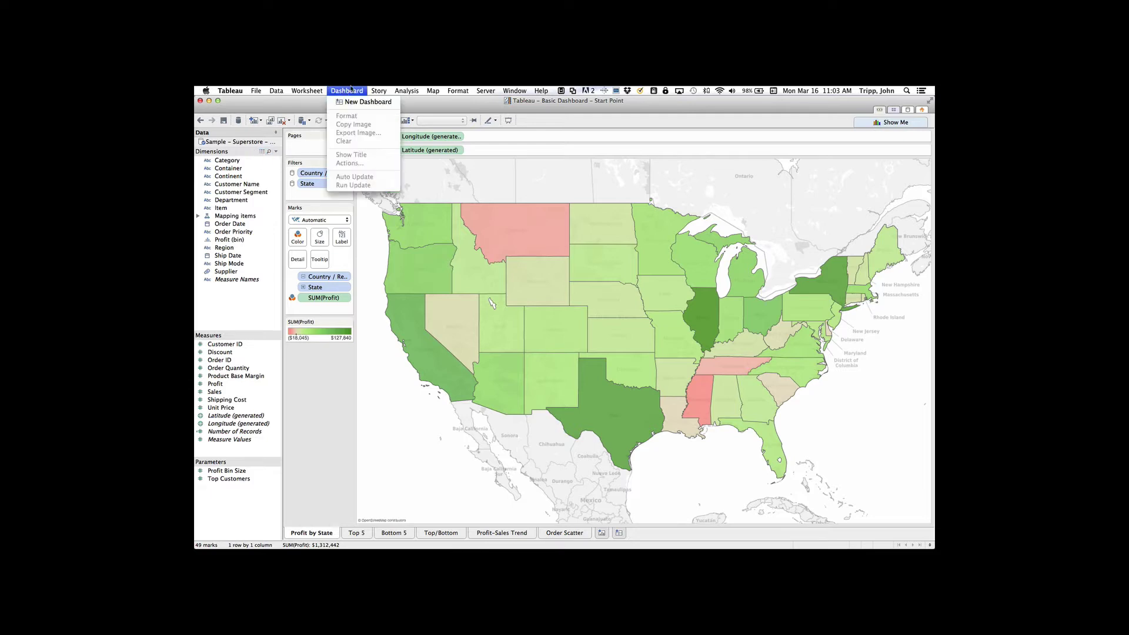
click(355, 104)
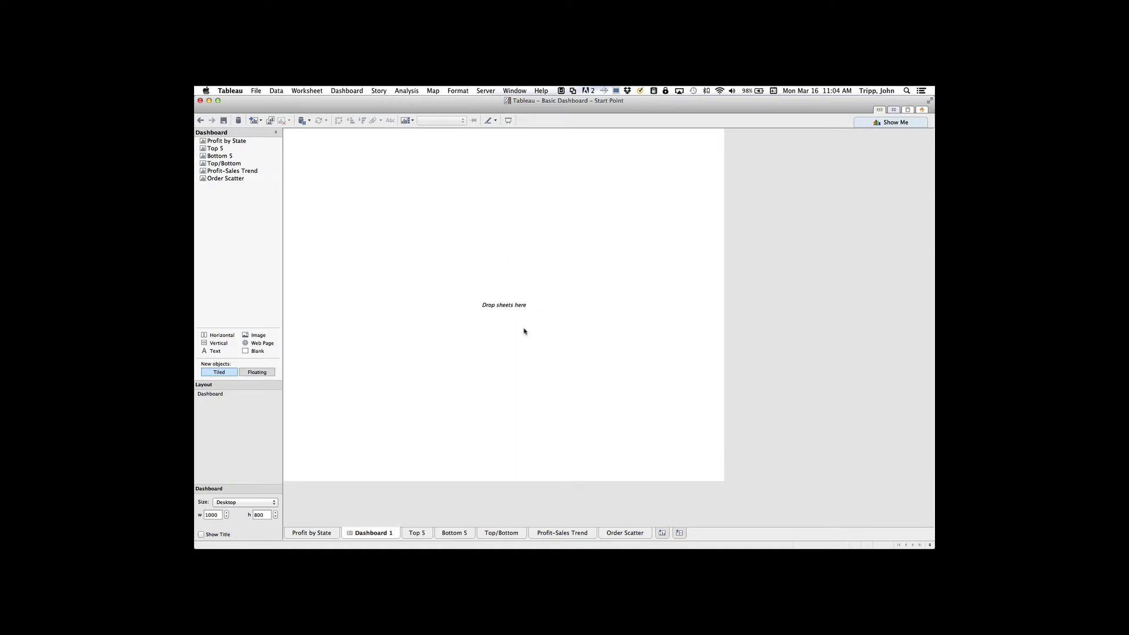
click(238, 503)
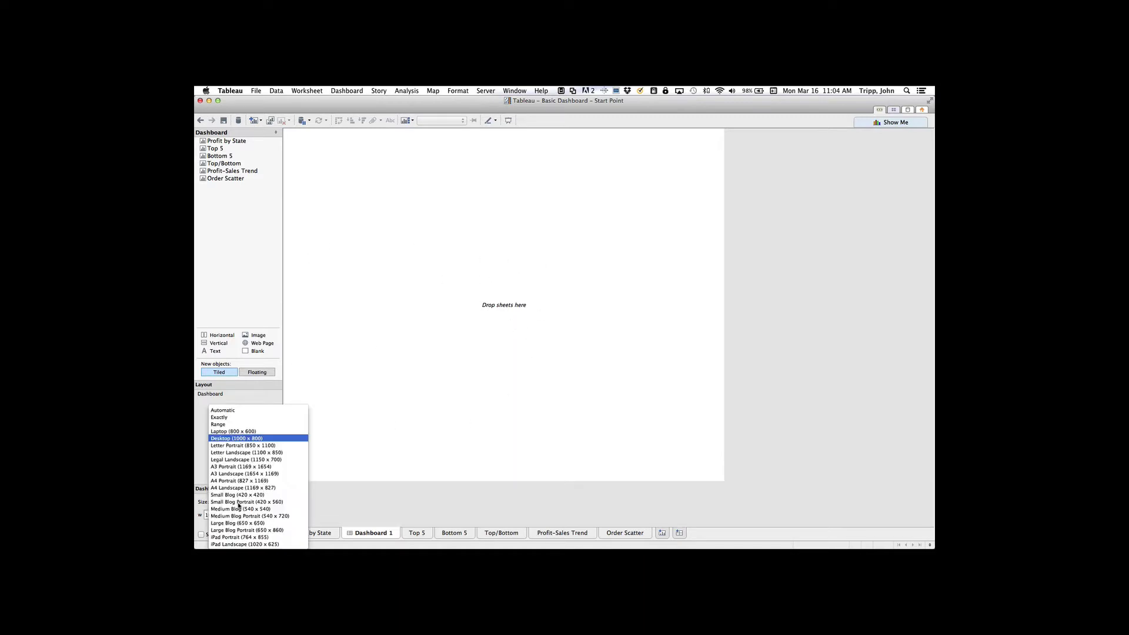
click(262, 474)
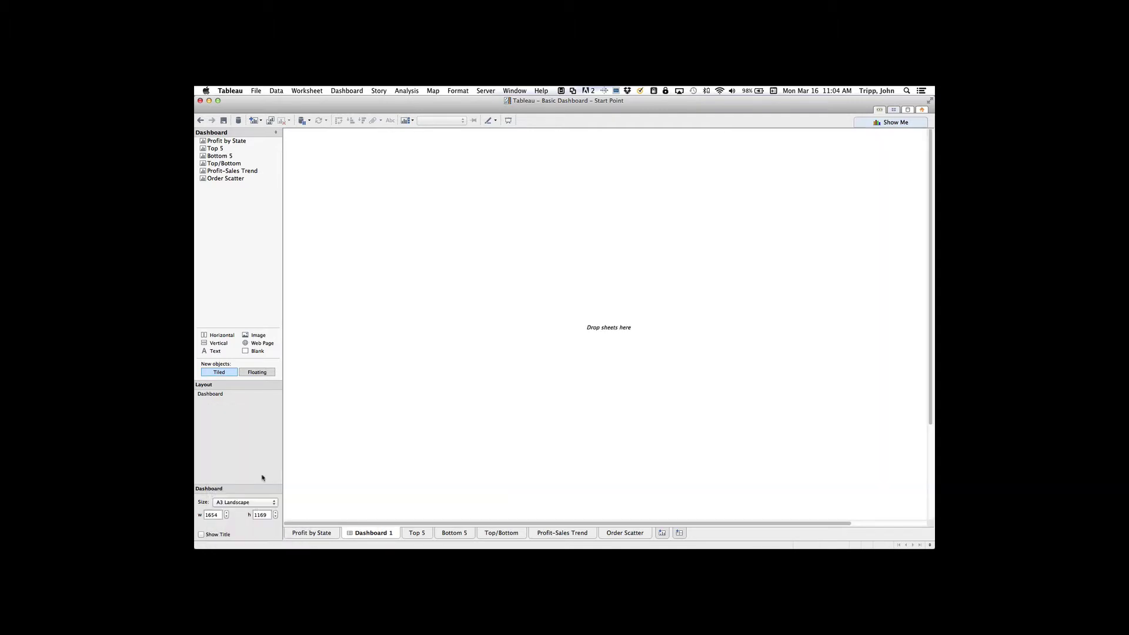
click(235, 503)
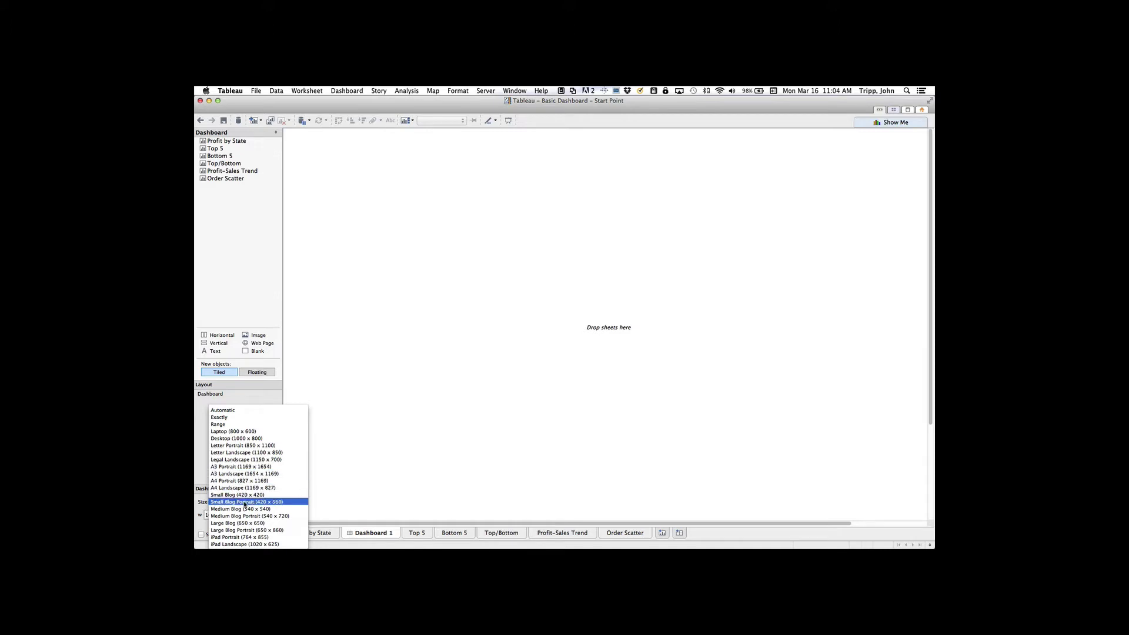
click(249, 545)
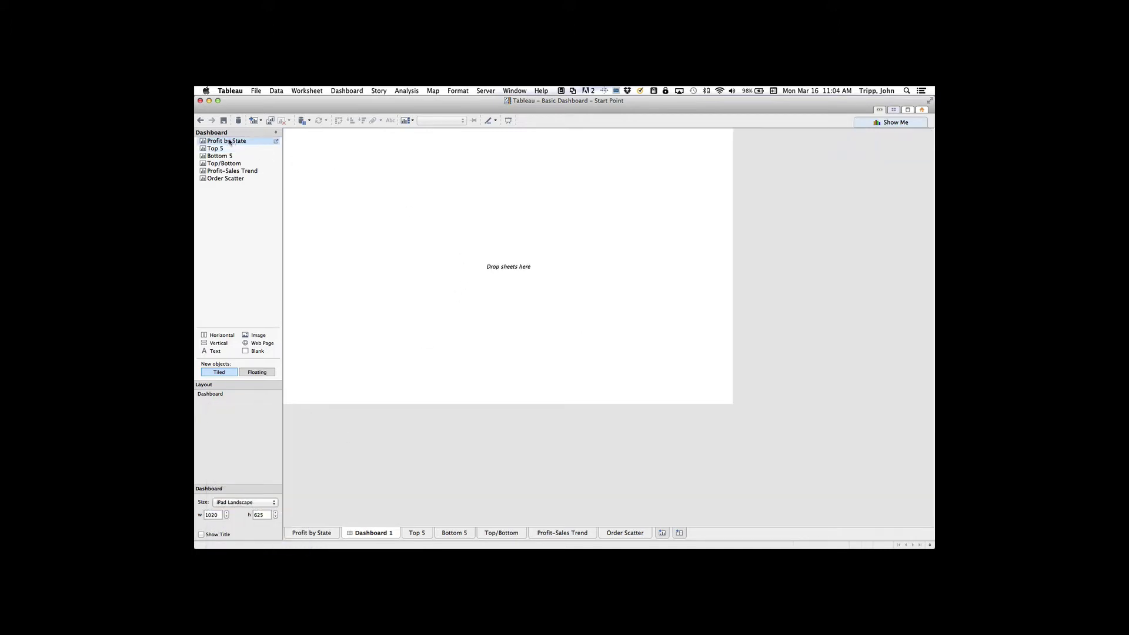
Add Profit by State to the dashboard with Profit-Sales Trend beside it, Top 5 and Bottom 5 beneath the map, and Order Scatter beneath the trend.
drag(229, 142, 343, 153)
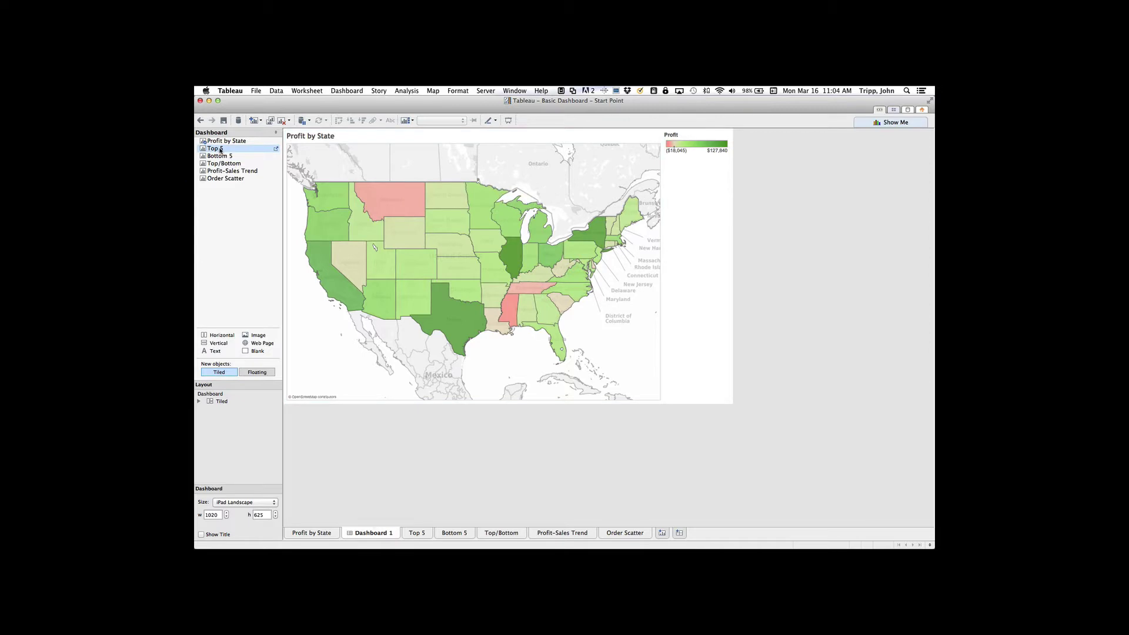
mouse_move(229, 171)
mouse_down()
mouse_move(541, 182)
mouse_move(602, 196)
mouse_up()
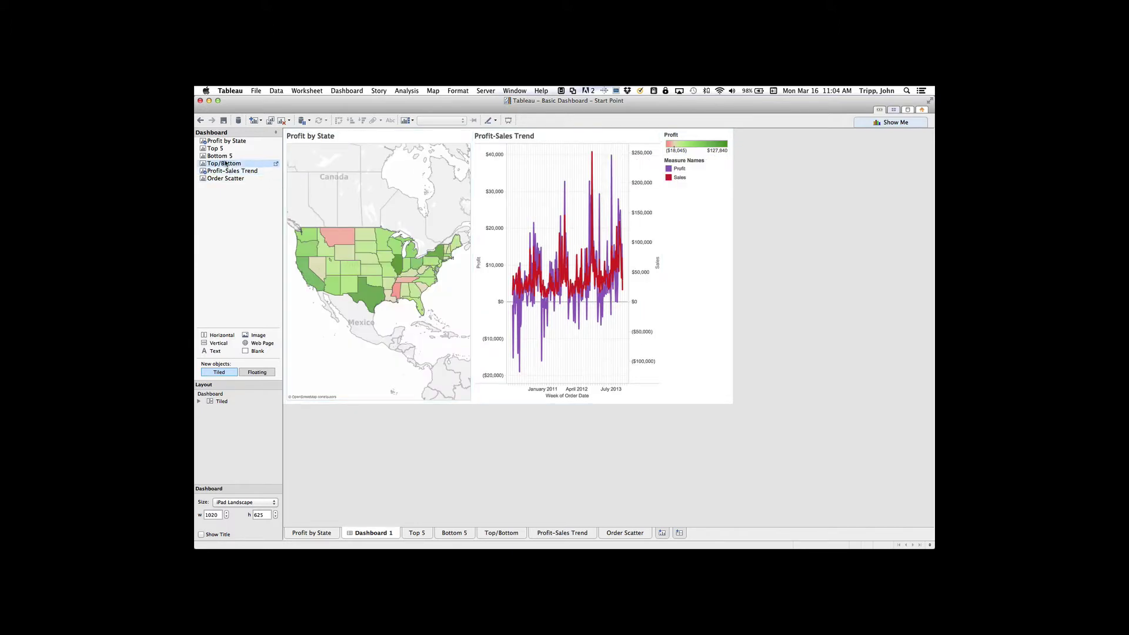
mouse_move(216, 148)
mouse_down()
mouse_move(337, 306)
mouse_move(382, 319)
mouse_up()
mouse_move(220, 156)
mouse_down()
mouse_move(322, 305)
mouse_move(380, 362)
mouse_up()
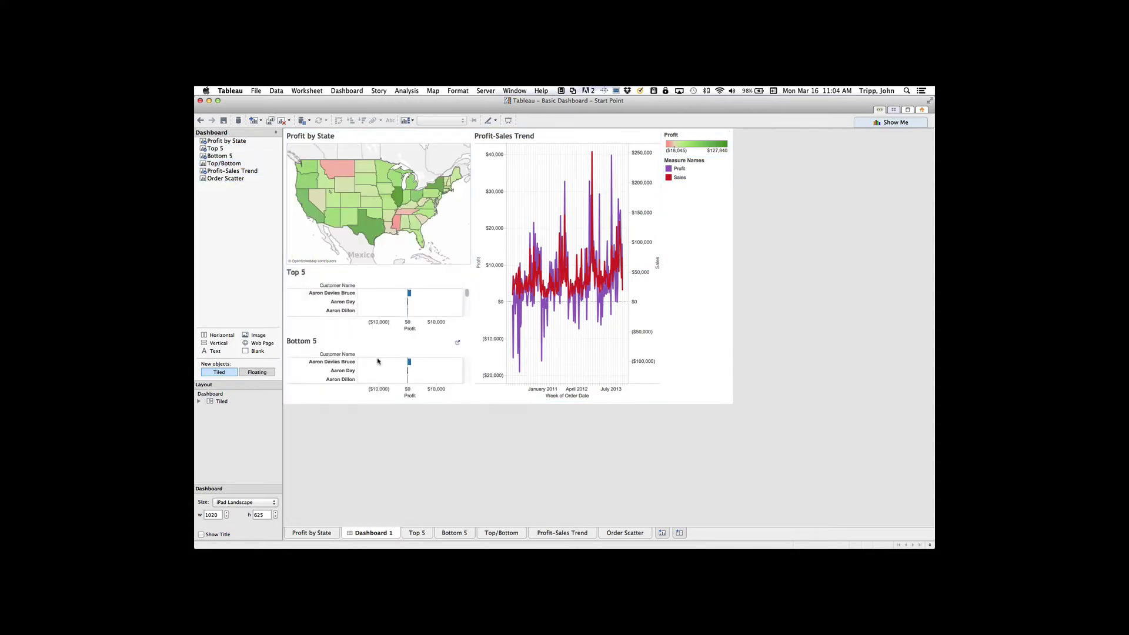
click(224, 178)
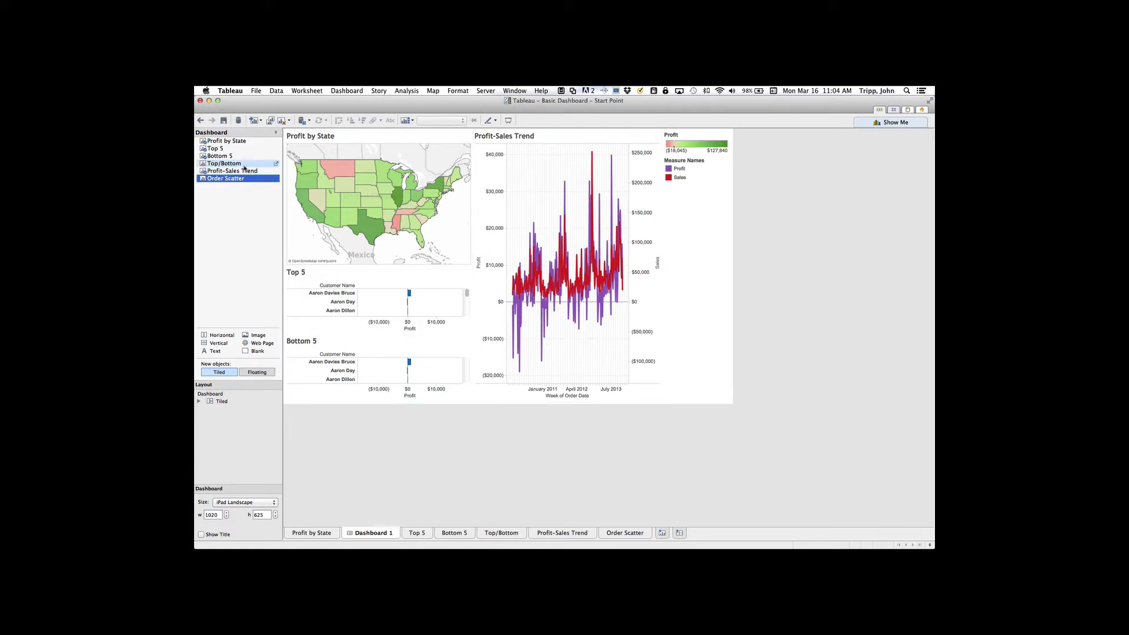
mouse_move(236, 180)
mouse_down()
mouse_move(509, 333)
mouse_move(585, 348)
mouse_up()
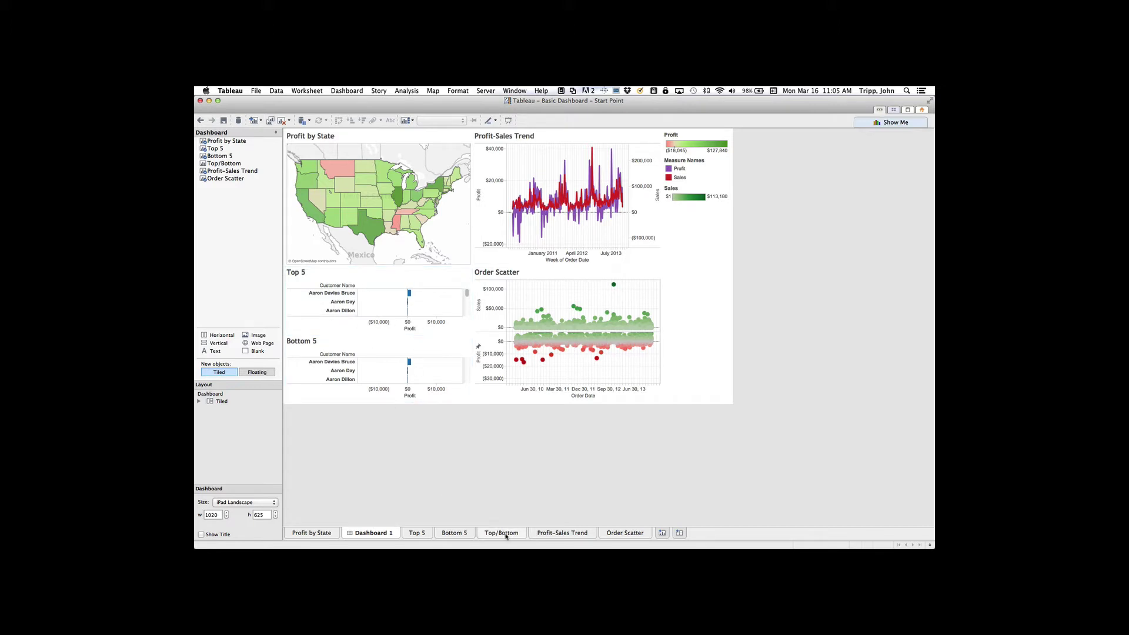
On the Top 5 worksheet, try filtering Customer Segment by field to the top 5 by sum of Profit.
click(426, 534)
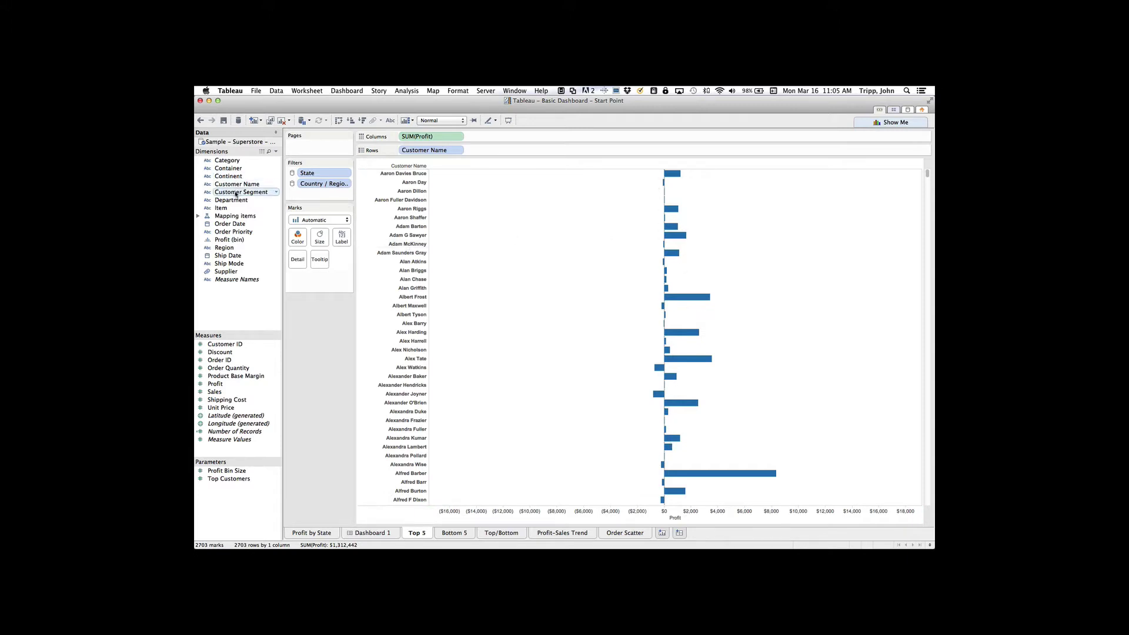
drag(235, 194, 308, 195)
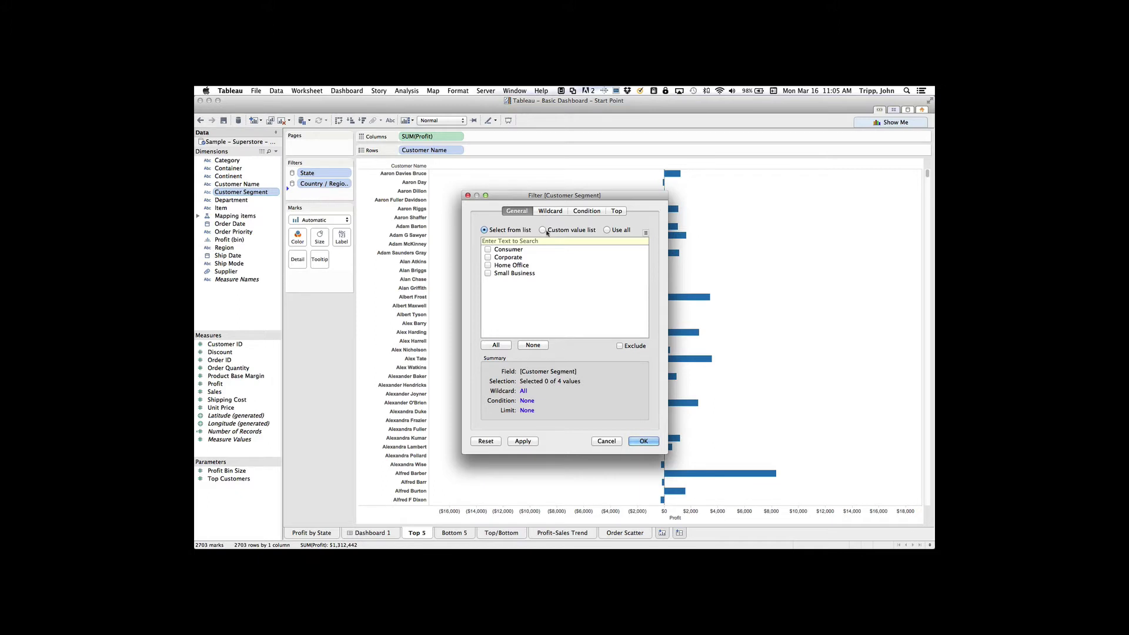
click(620, 210)
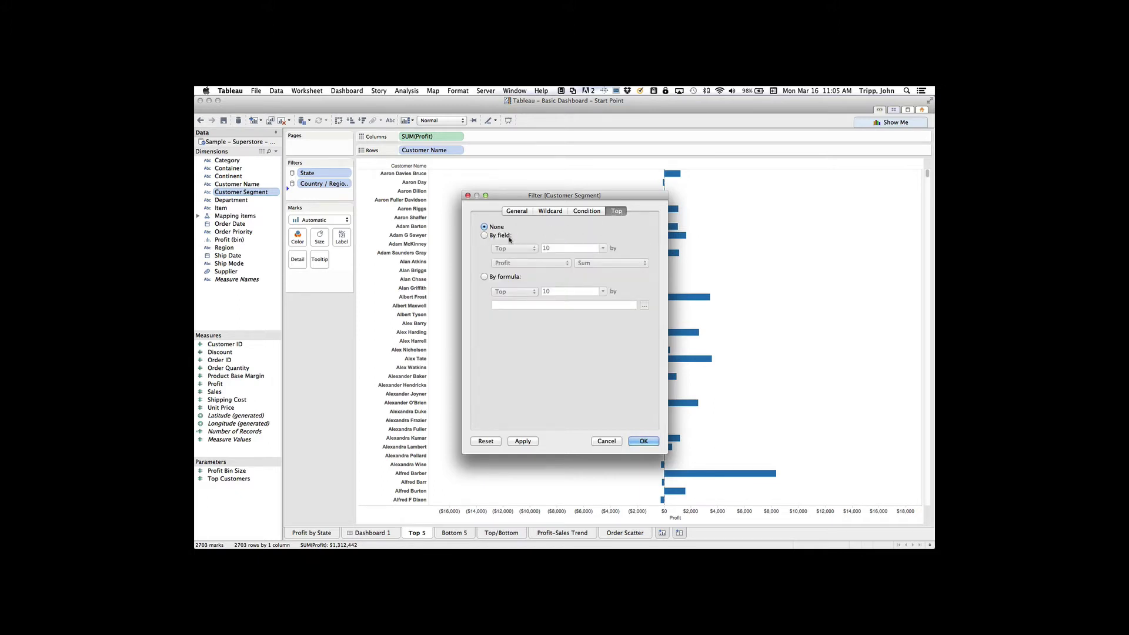
click(504, 236)
click(520, 247)
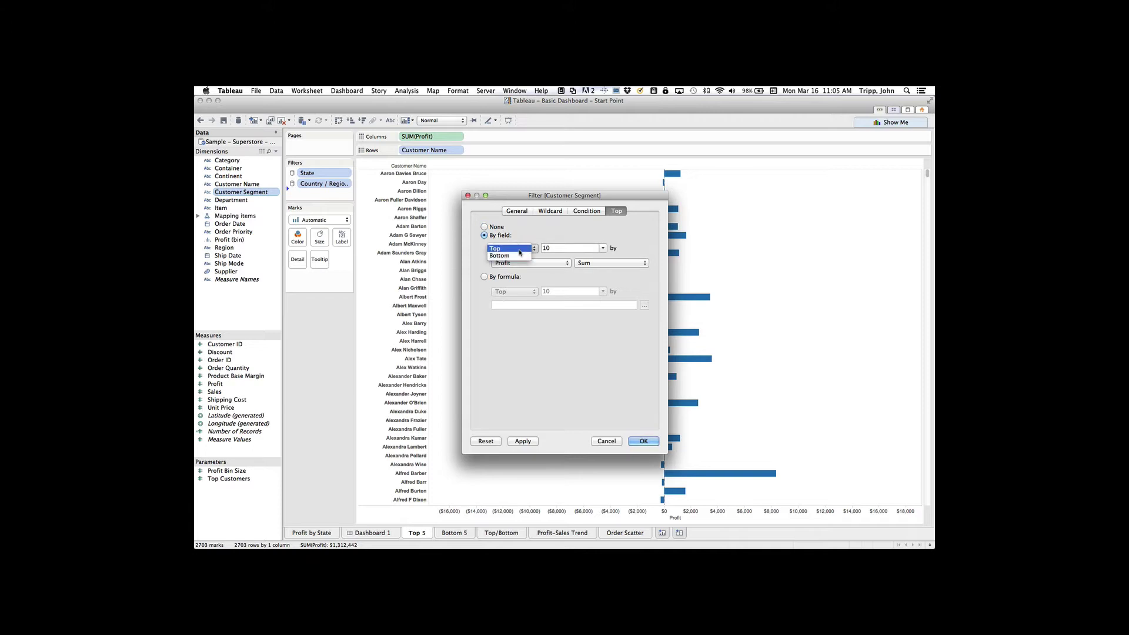
click(577, 247)
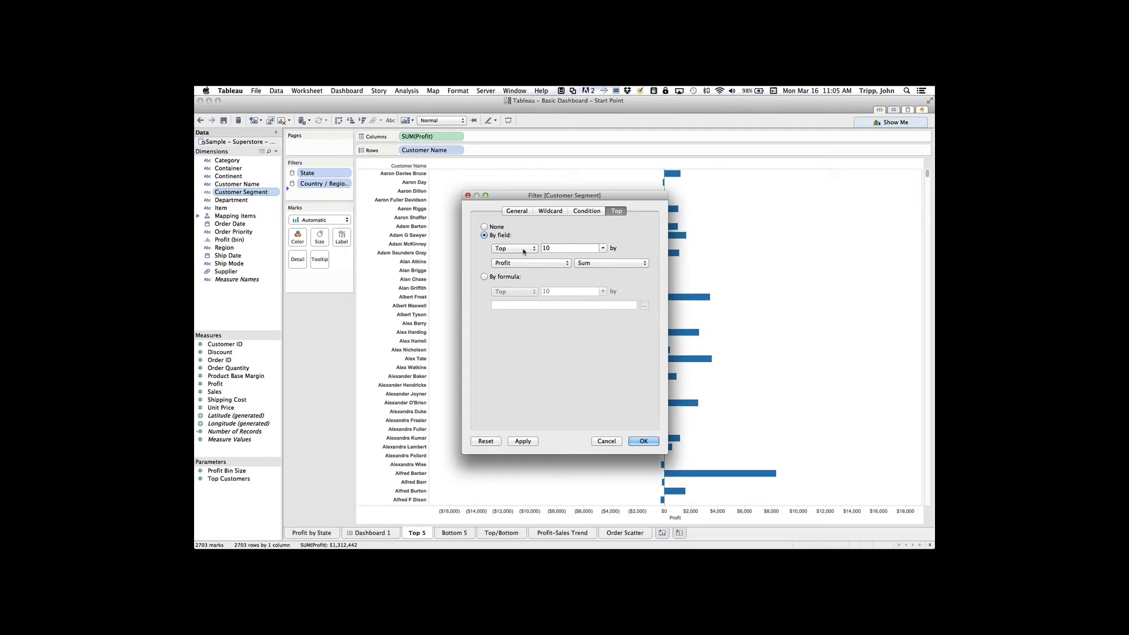
key(Tab)
text(5)
click(522, 441)
click(644, 441)
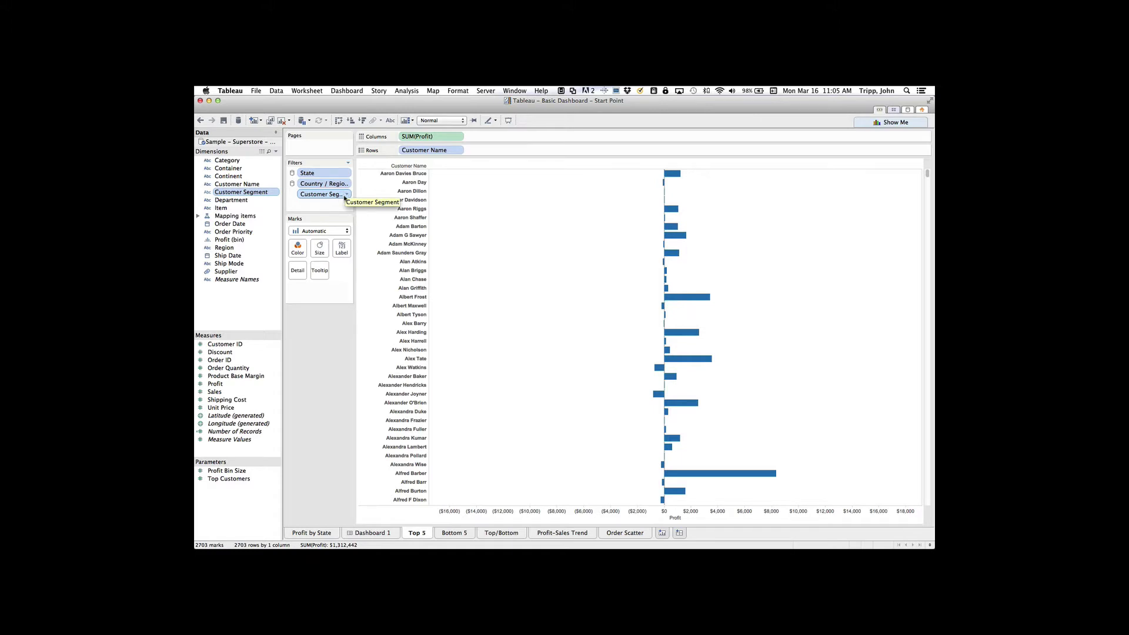
Replace the Customer Segment filter with a Customer Name filter that keeps the top customers by sum of Profit.
drag(344, 198, 292, 195)
click(615, 211)
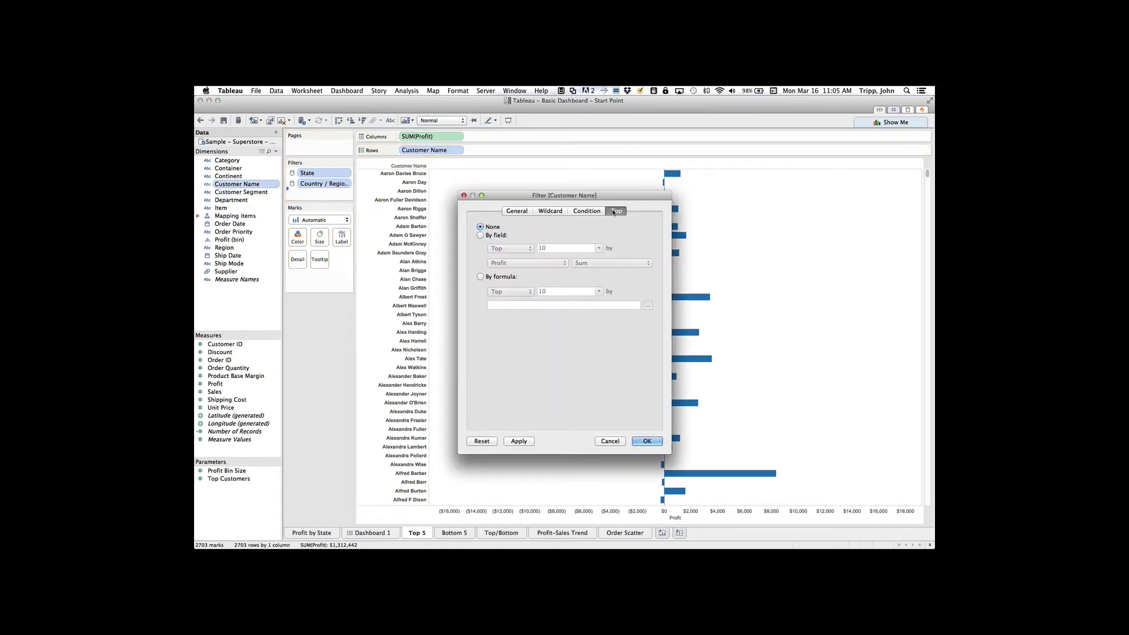
click(492, 236)
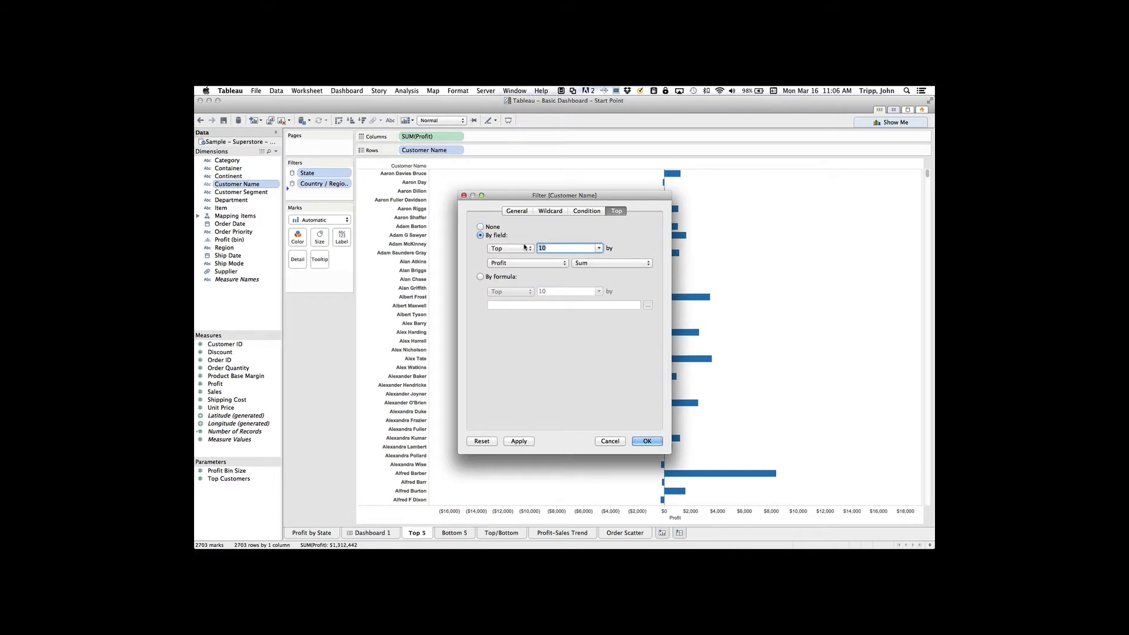
click(642, 441)
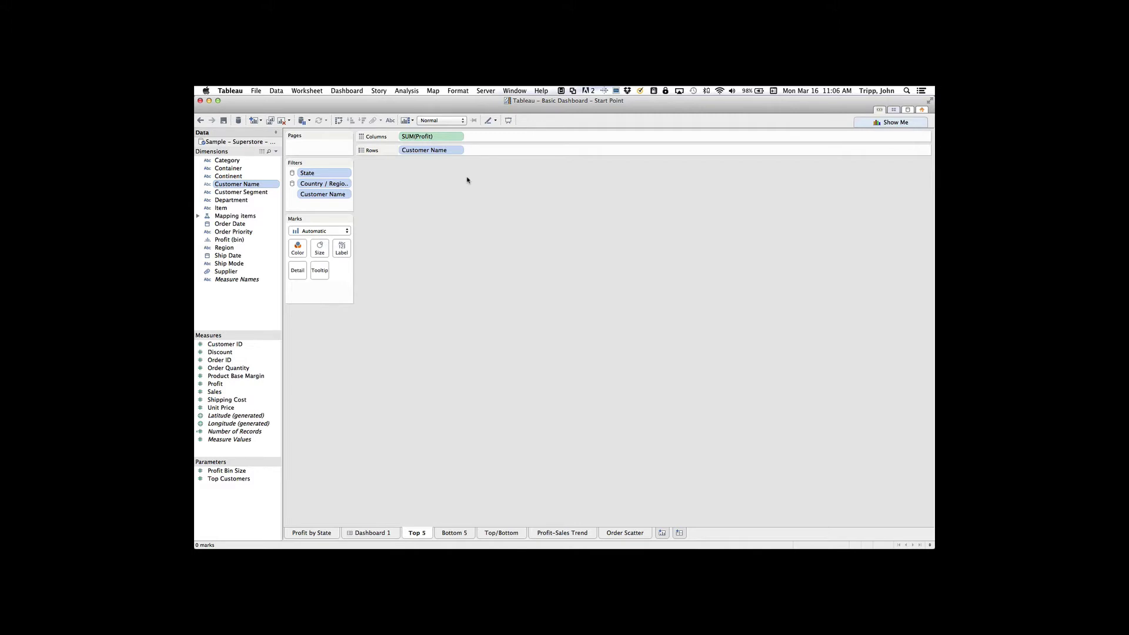
Return to Dashboard 1 and reorder it to come after the Order Scatter sheet.
click(367, 533)
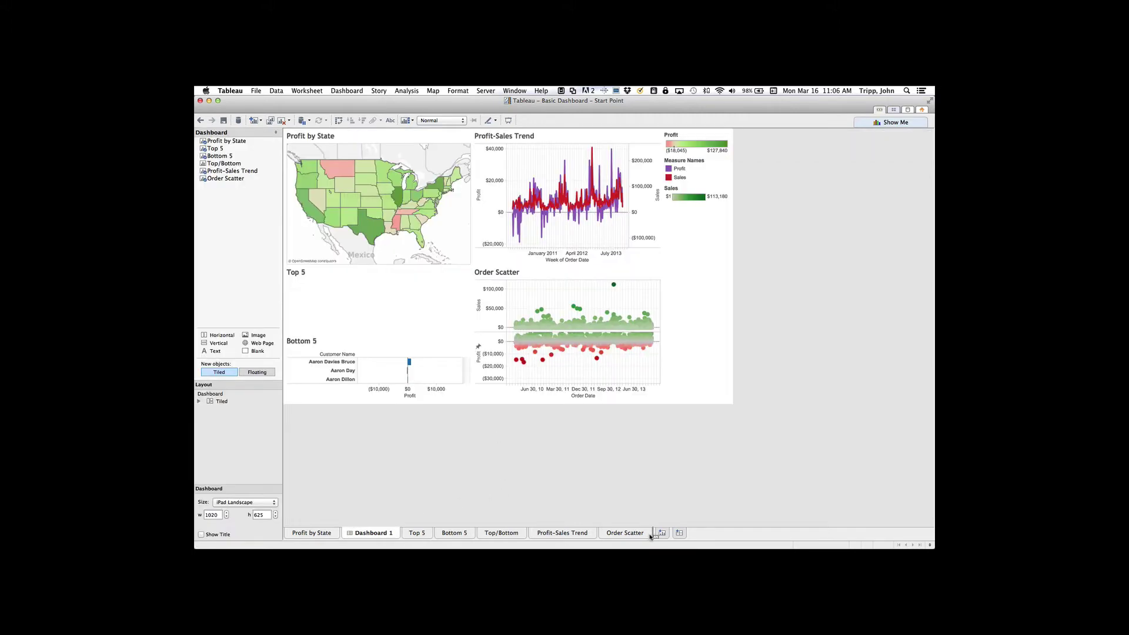
drag(650, 536, 651, 536)
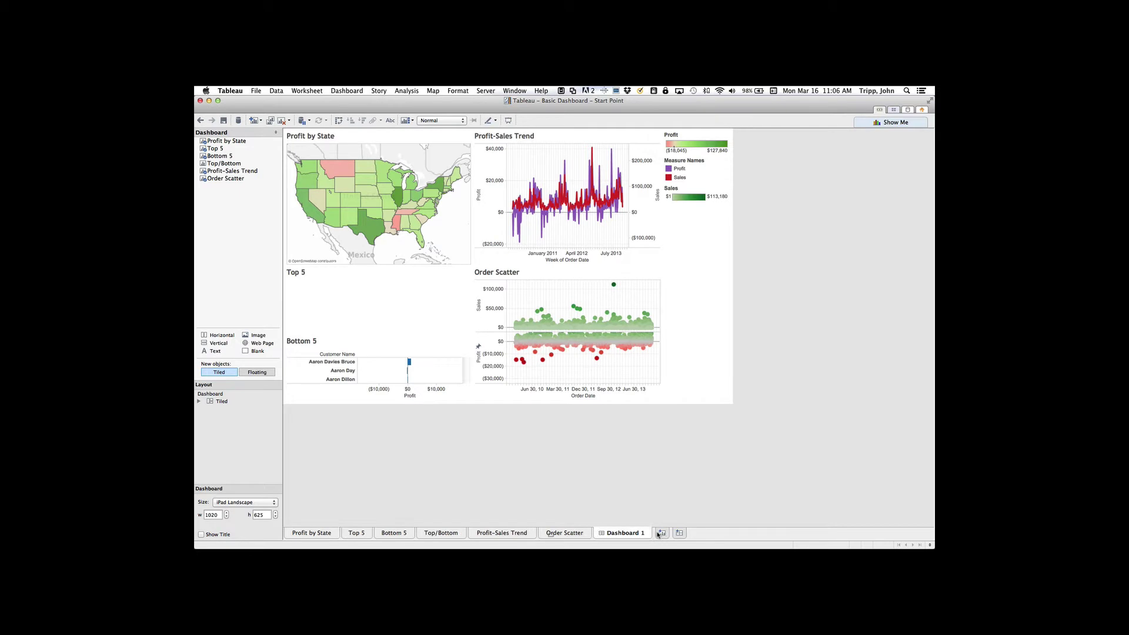
Compare the filters applied on the Top 5 worksheet with those on Profit by State.
click(363, 533)
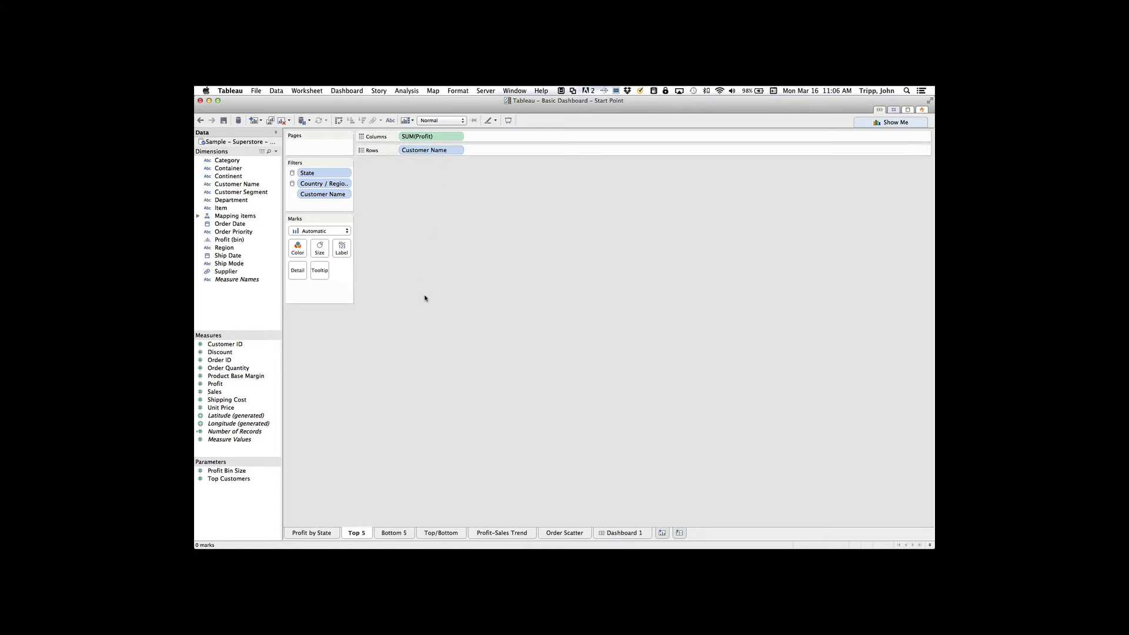
click(328, 534)
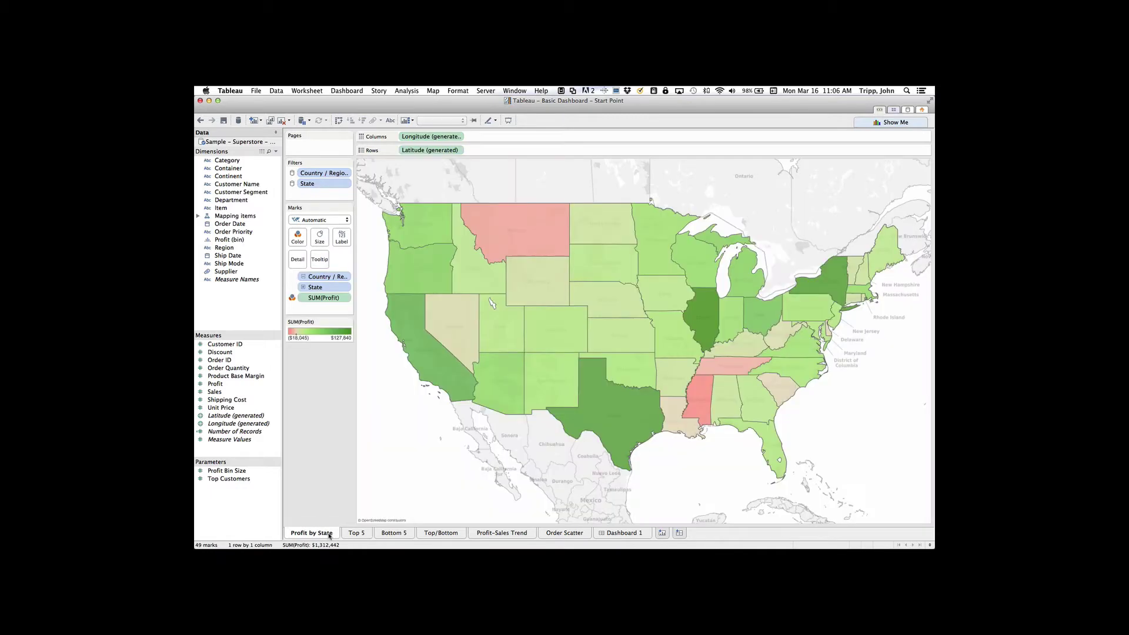
click(360, 534)
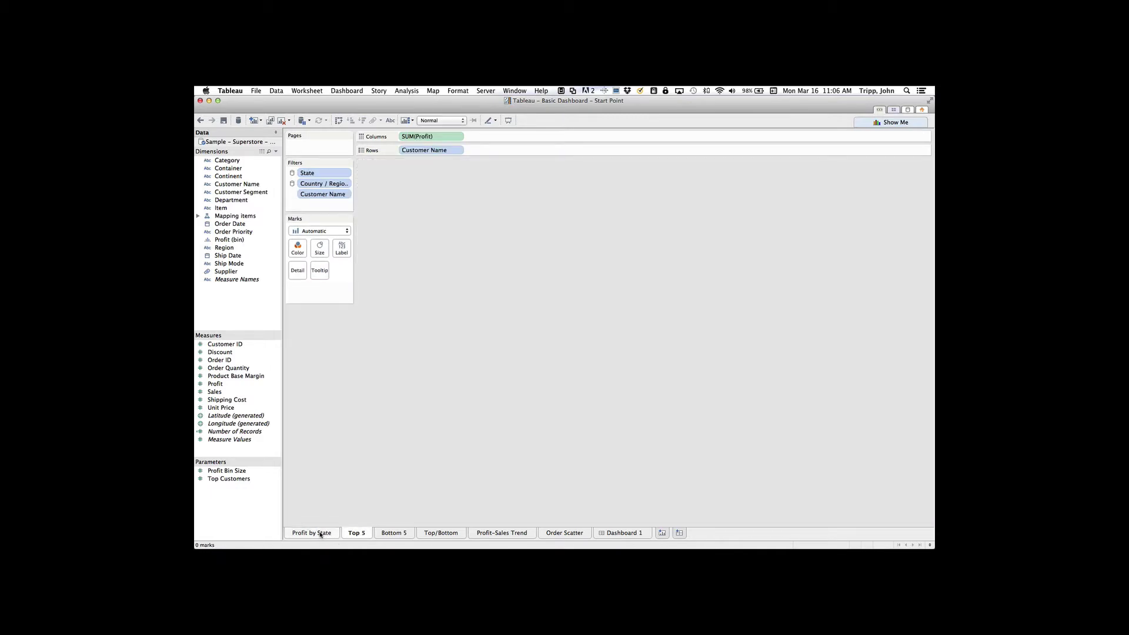
click(321, 533)
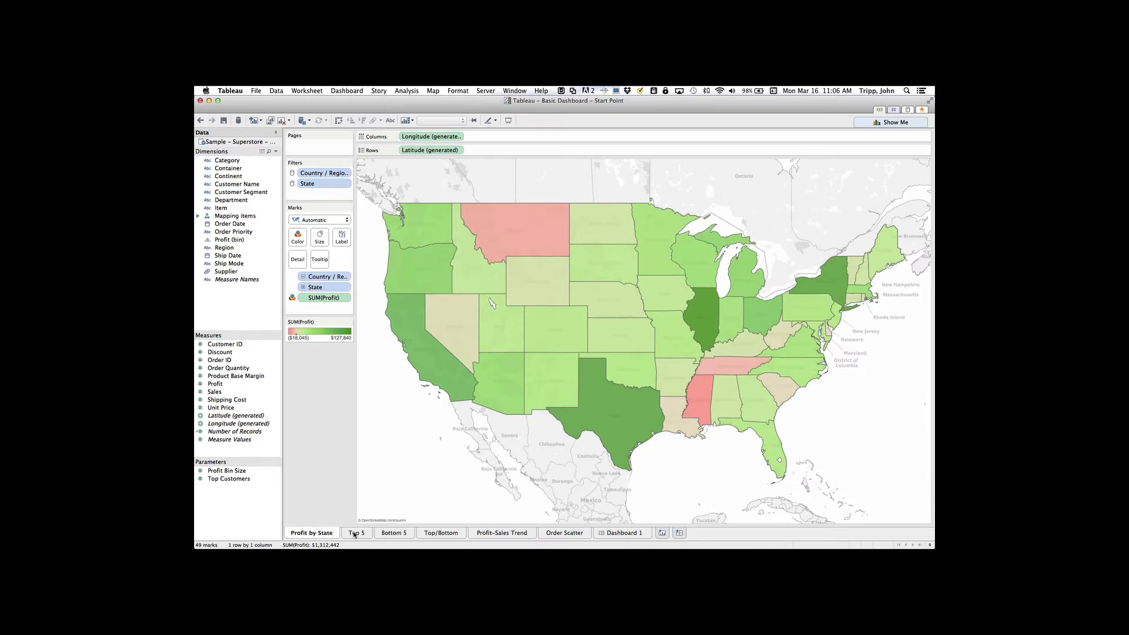
click(355, 534)
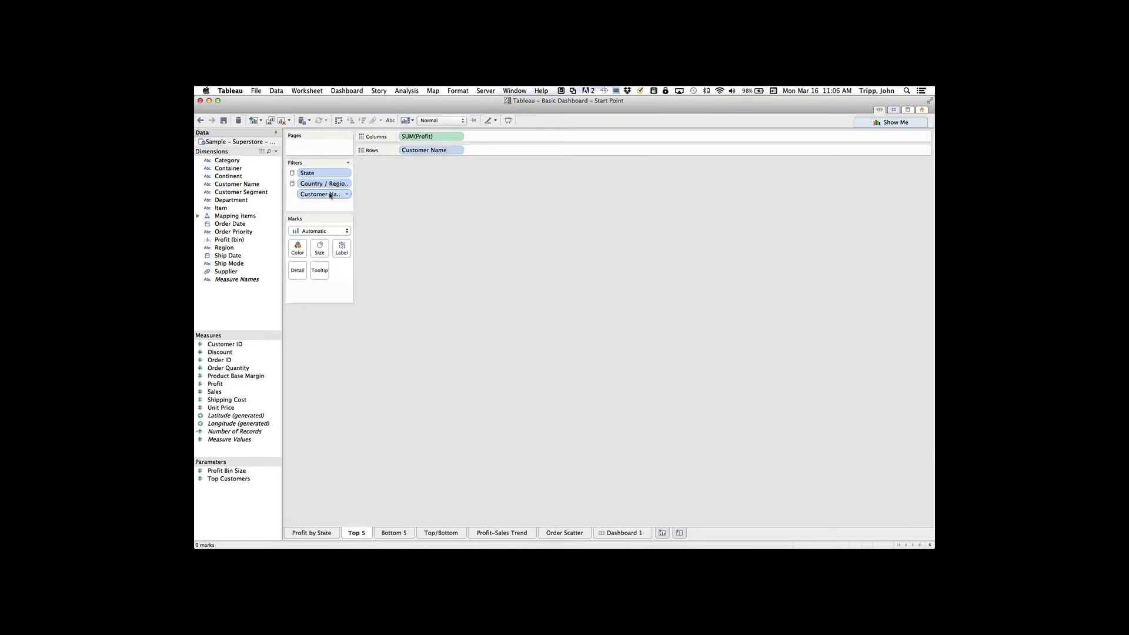
drag(343, 195, 314, 197)
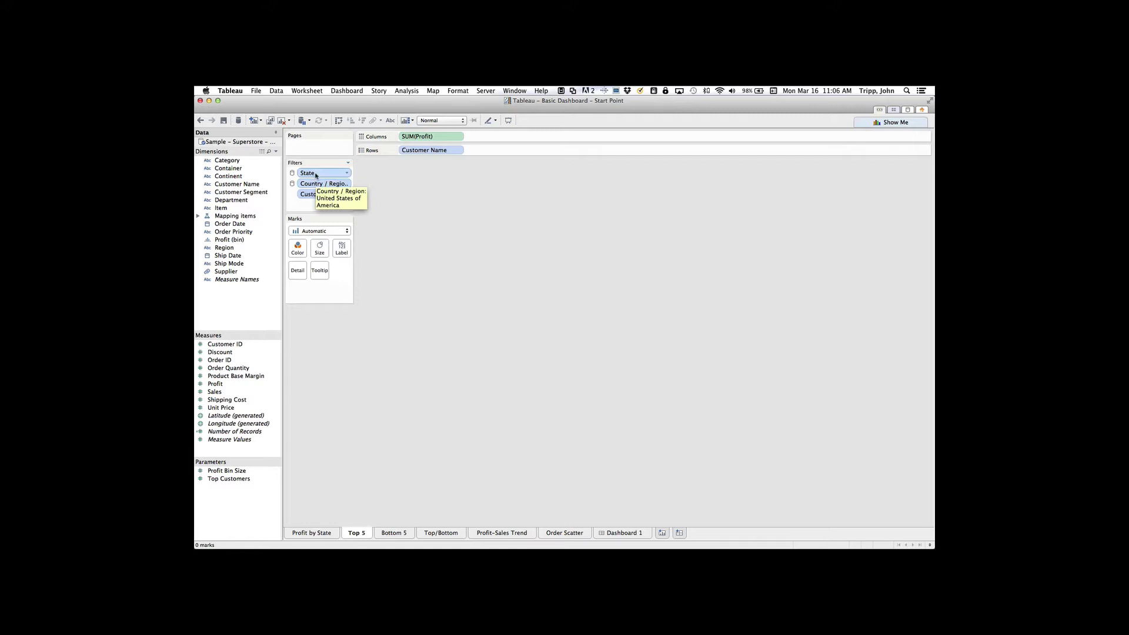
Review the Country / Region and State filters on each worksheet from Profit by State through Order Scatter.
click(311, 532)
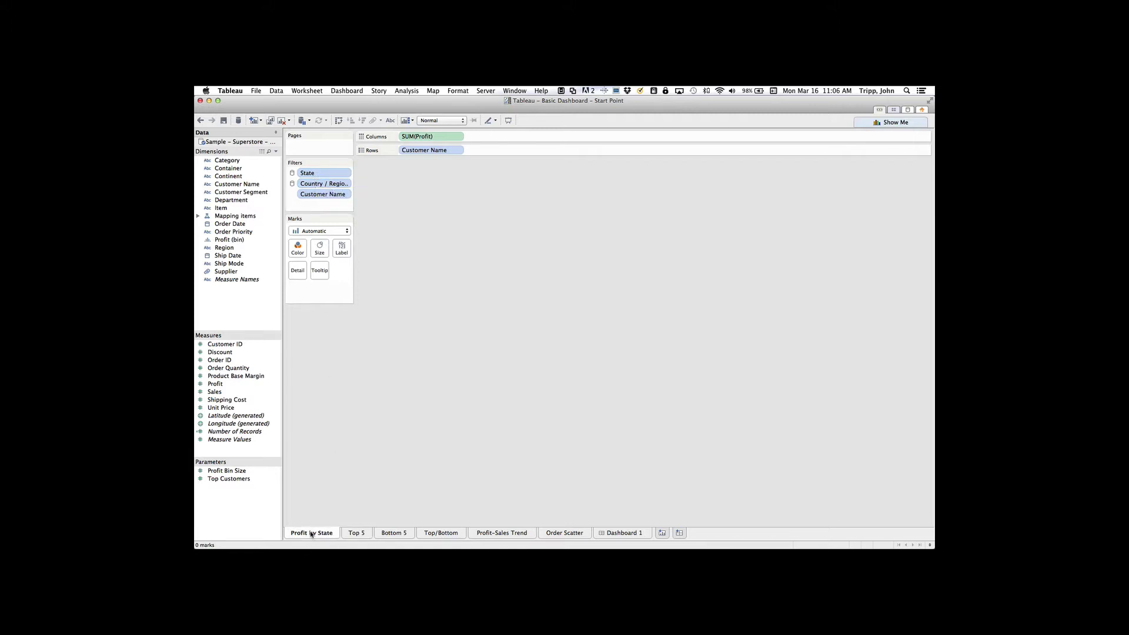
click(353, 534)
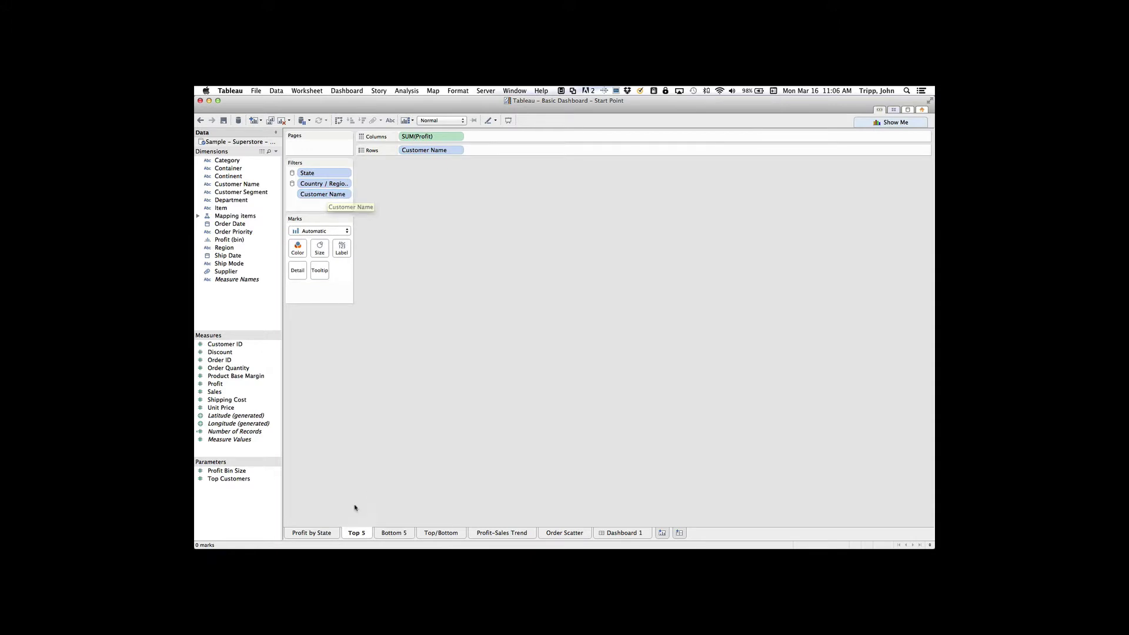
click(313, 532)
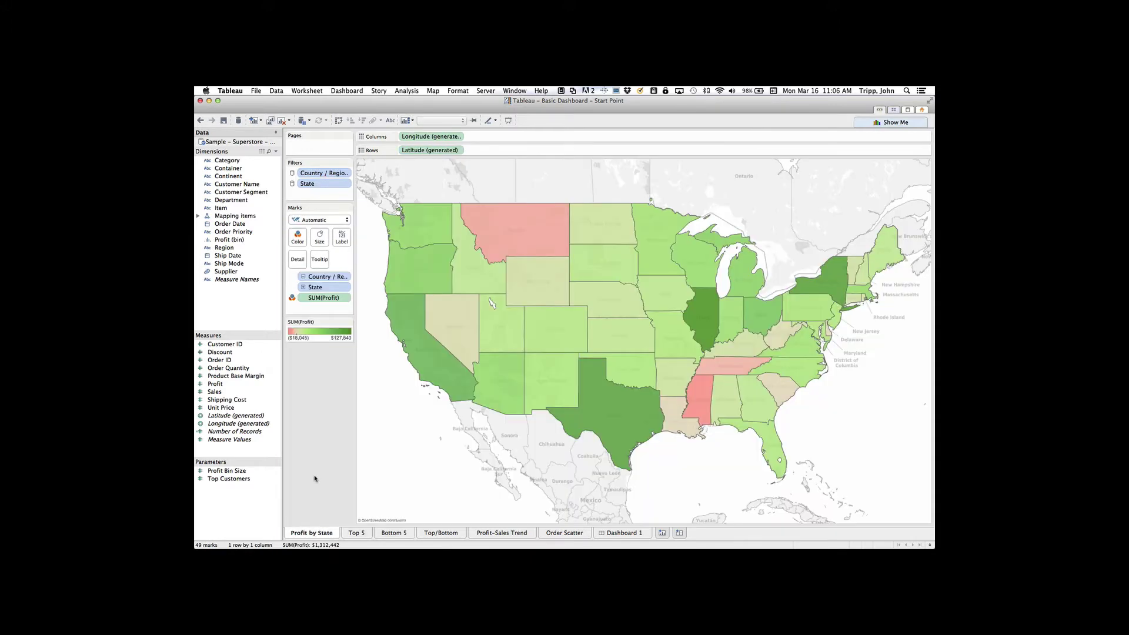
click(347, 174)
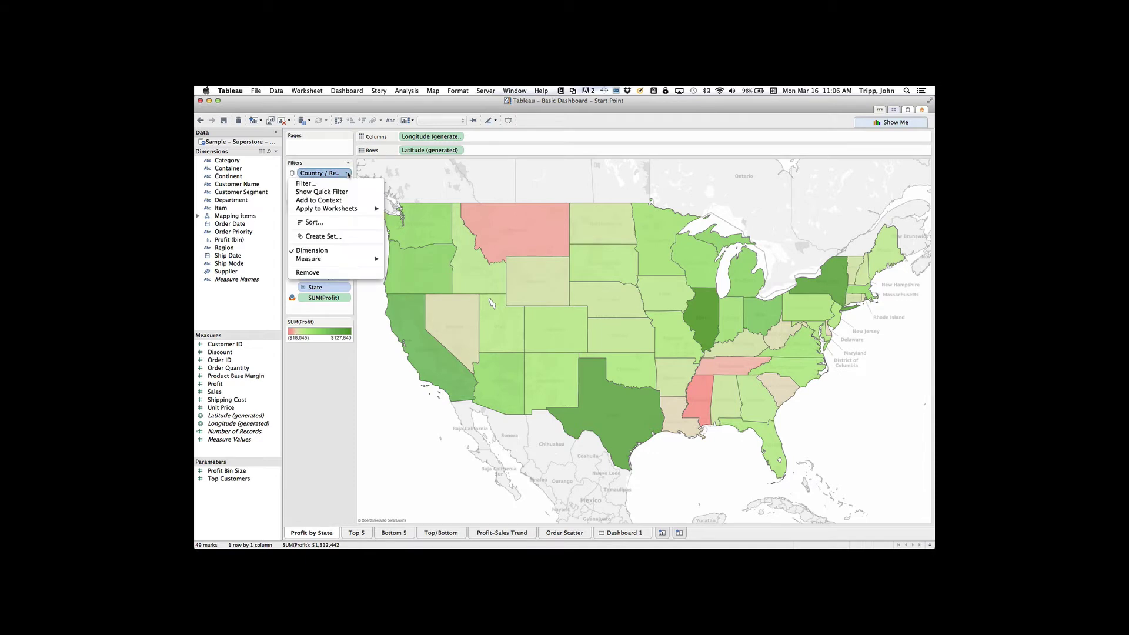
click(344, 494)
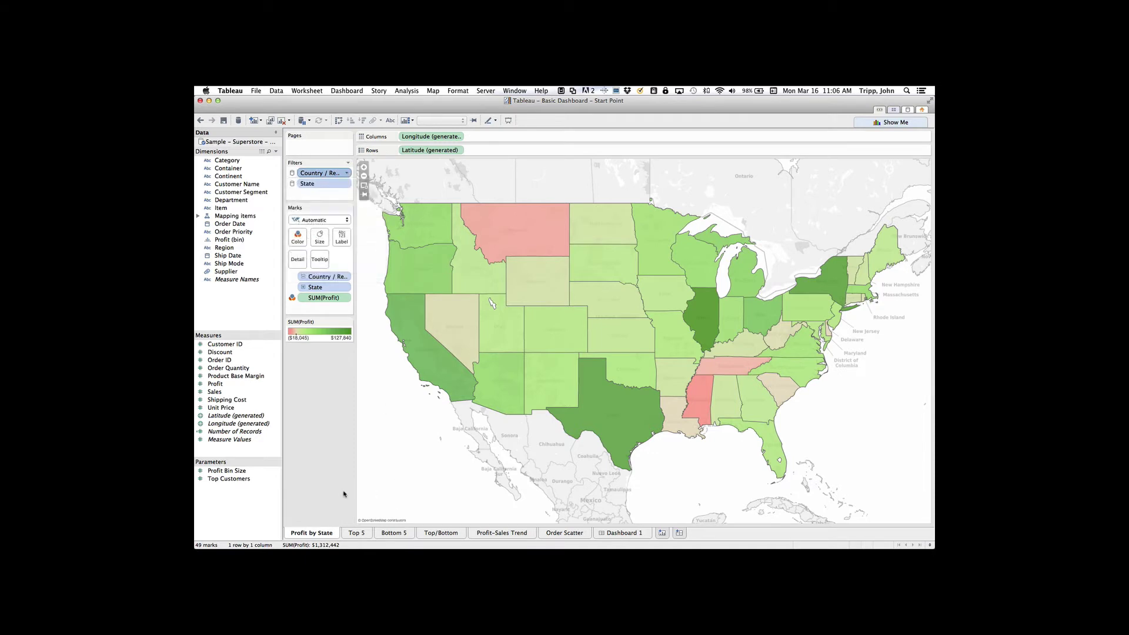
click(357, 533)
click(394, 533)
click(441, 532)
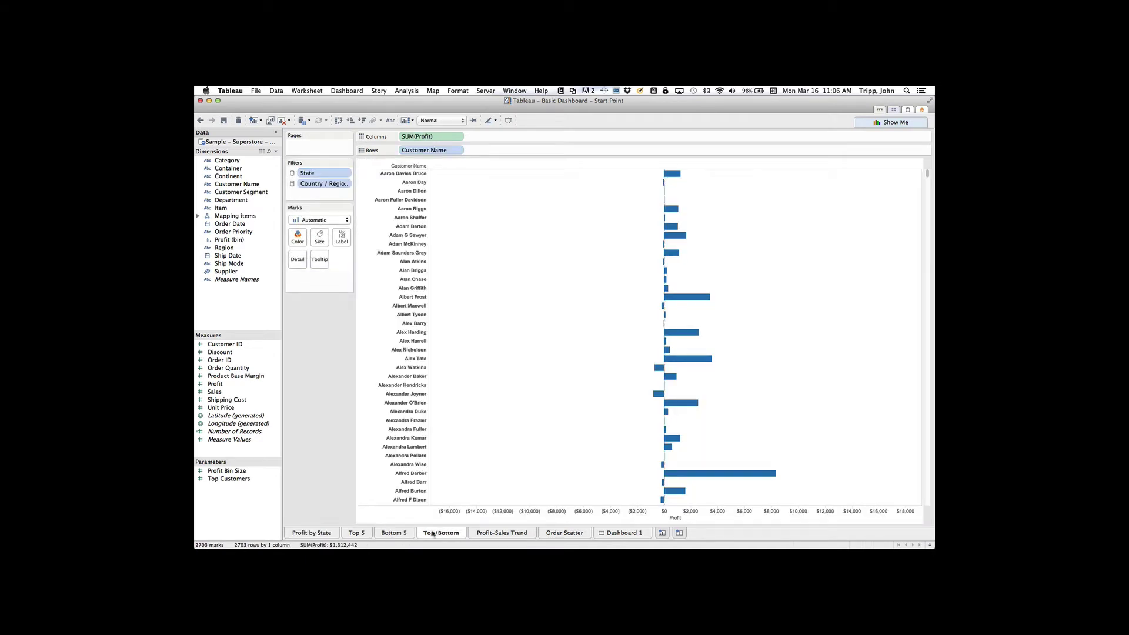
click(506, 532)
click(564, 533)
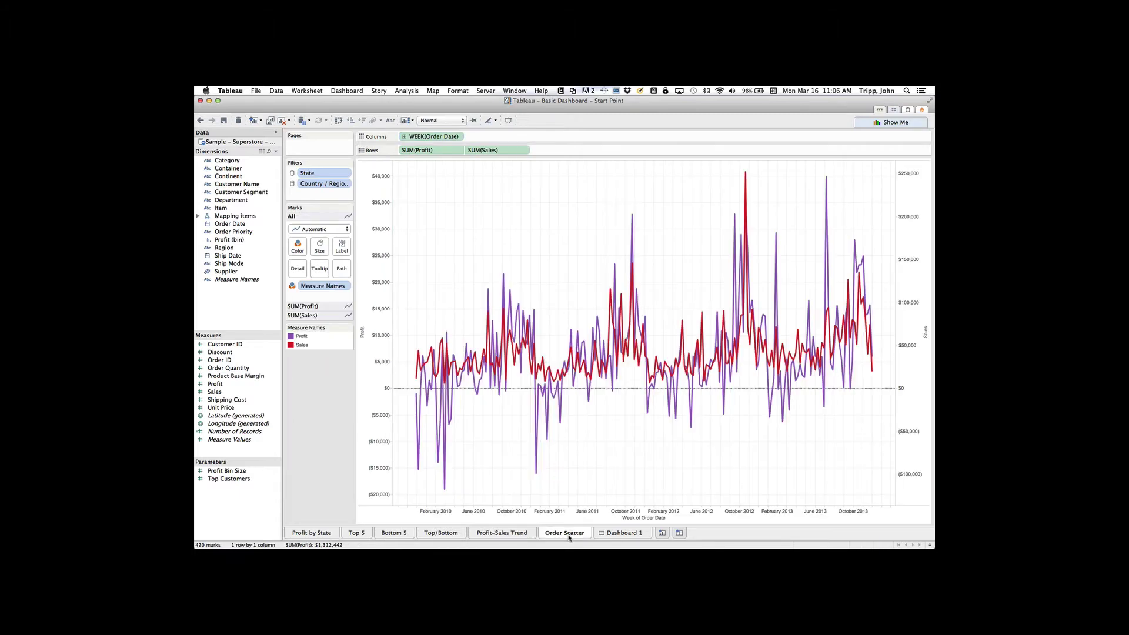
click(611, 534)
On the Profit by State worksheet, add the Country / Region and State filters to context.
click(319, 533)
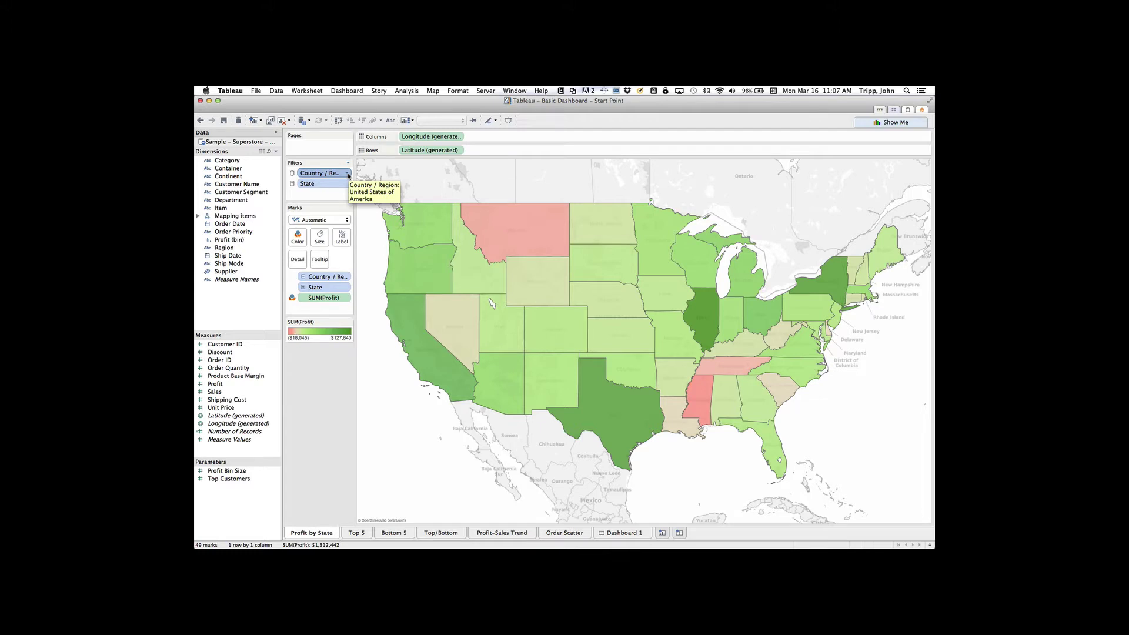
click(347, 174)
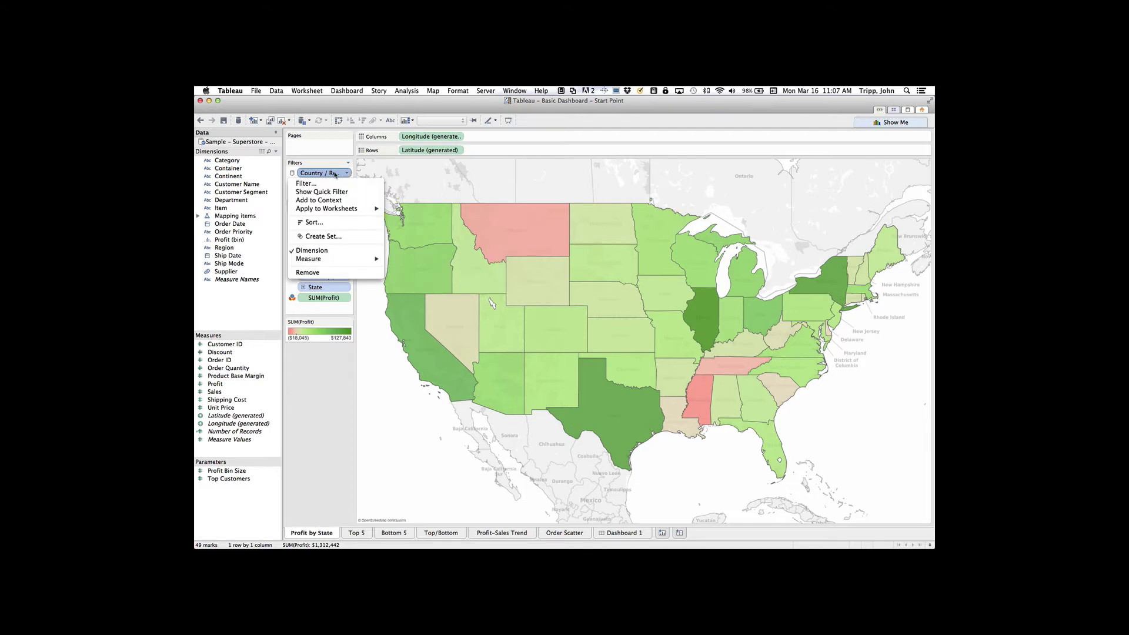
click(316, 201)
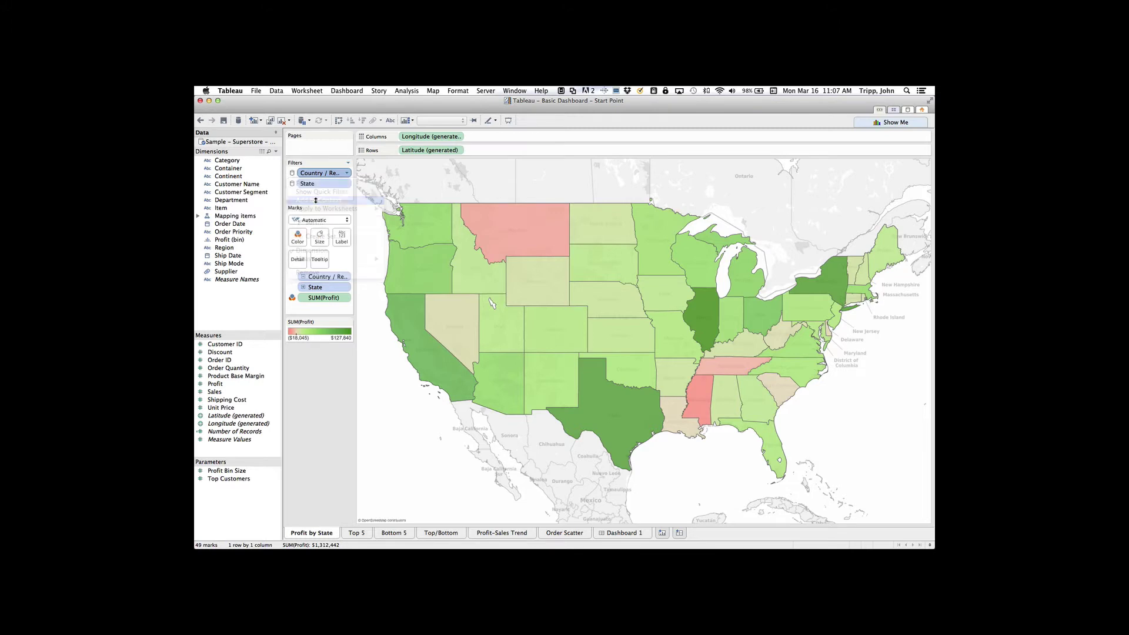
click(347, 184)
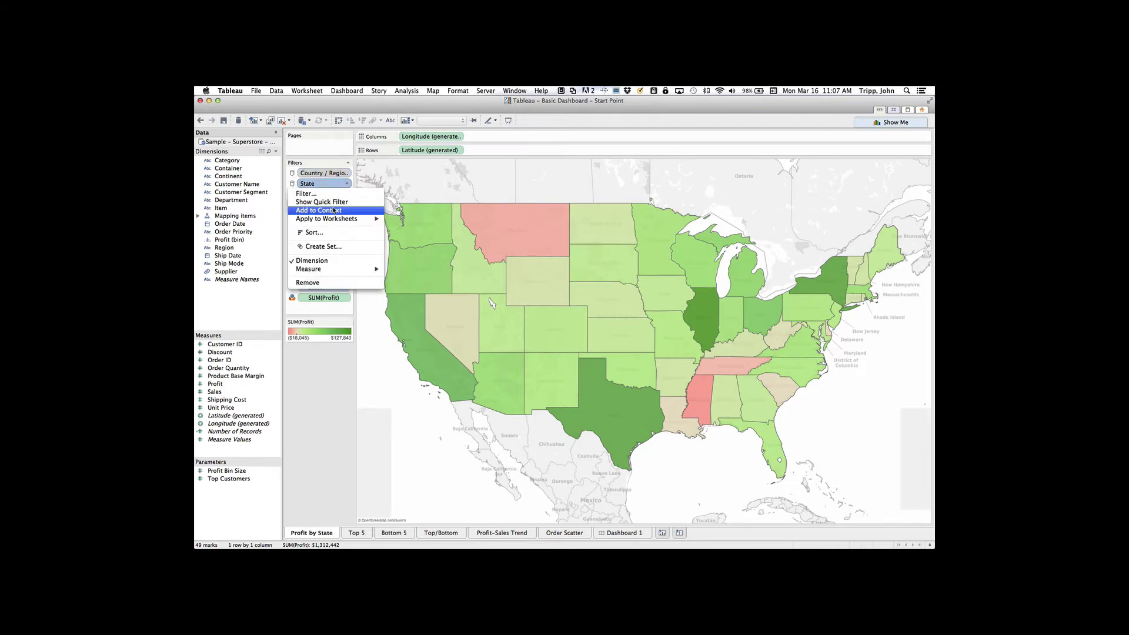
click(334, 210)
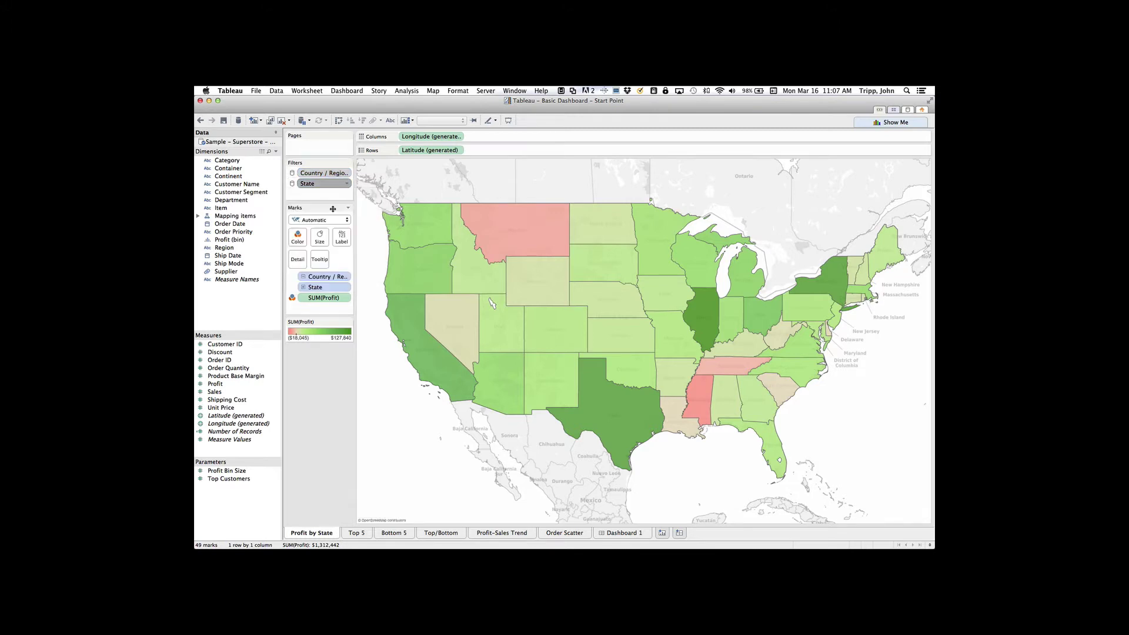
Check the Country / Region and State context filters on the other worksheets and look at Dashboard 1.
click(357, 533)
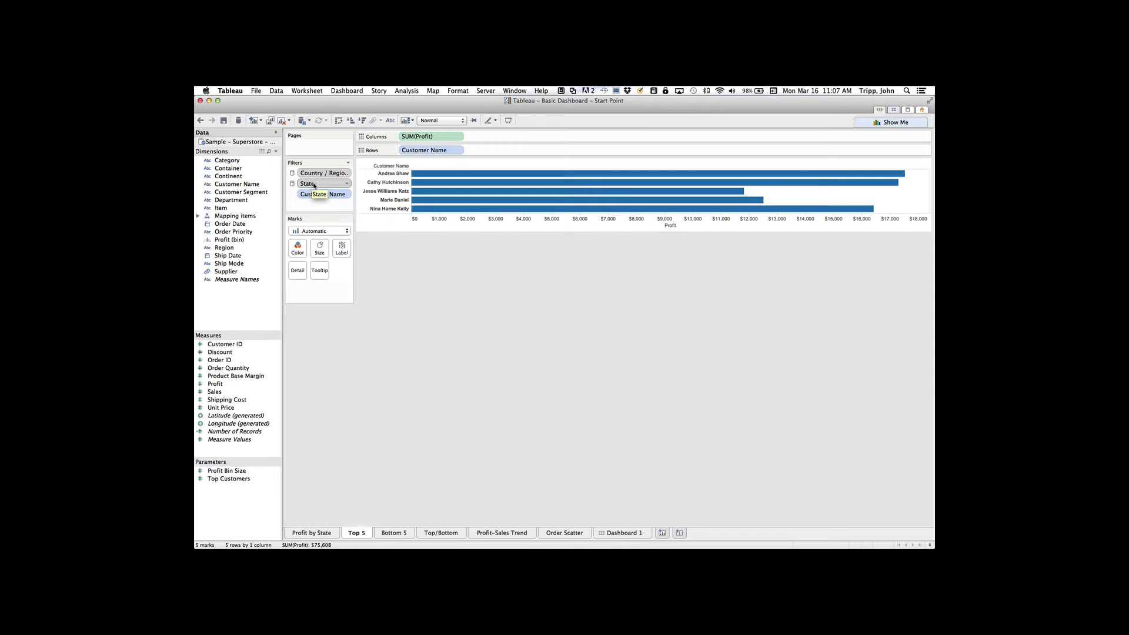
click(323, 532)
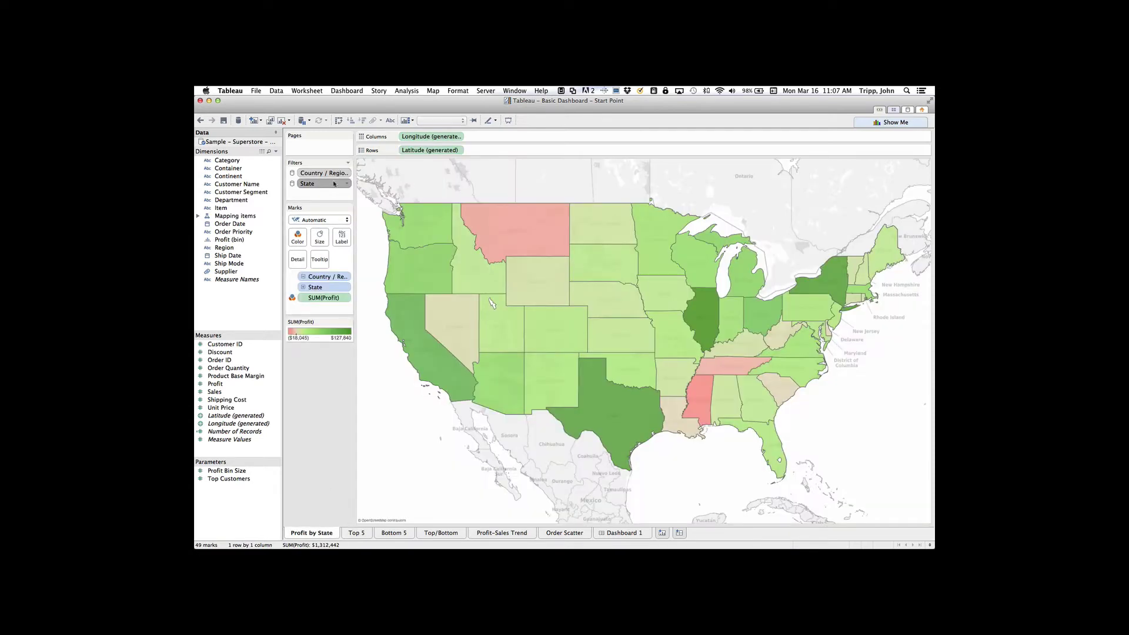
click(355, 533)
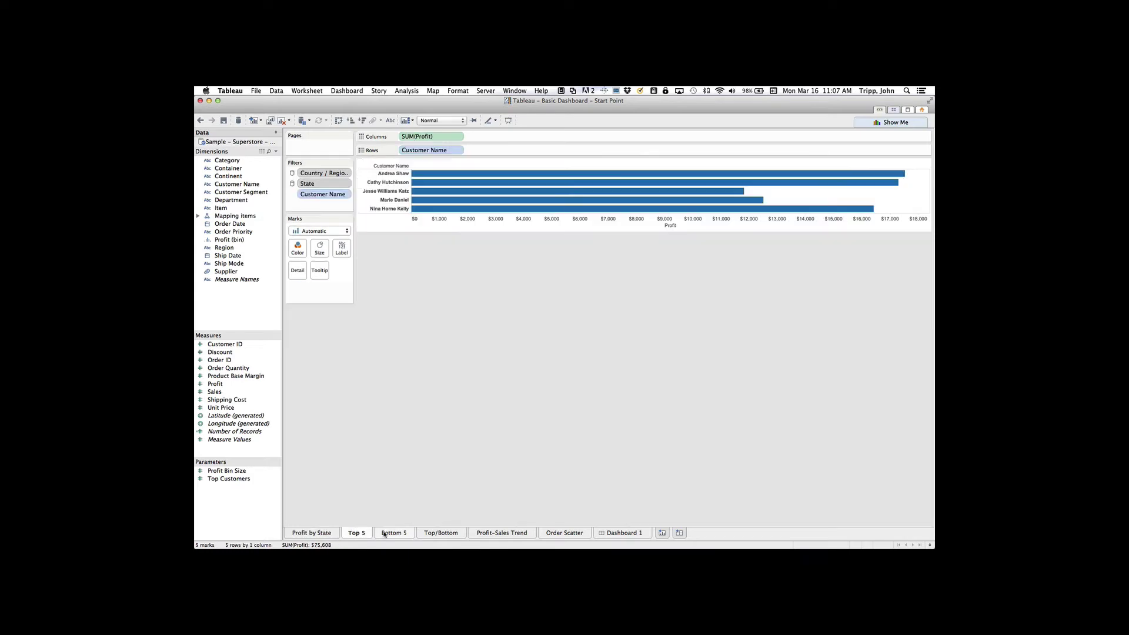
click(384, 533)
click(442, 533)
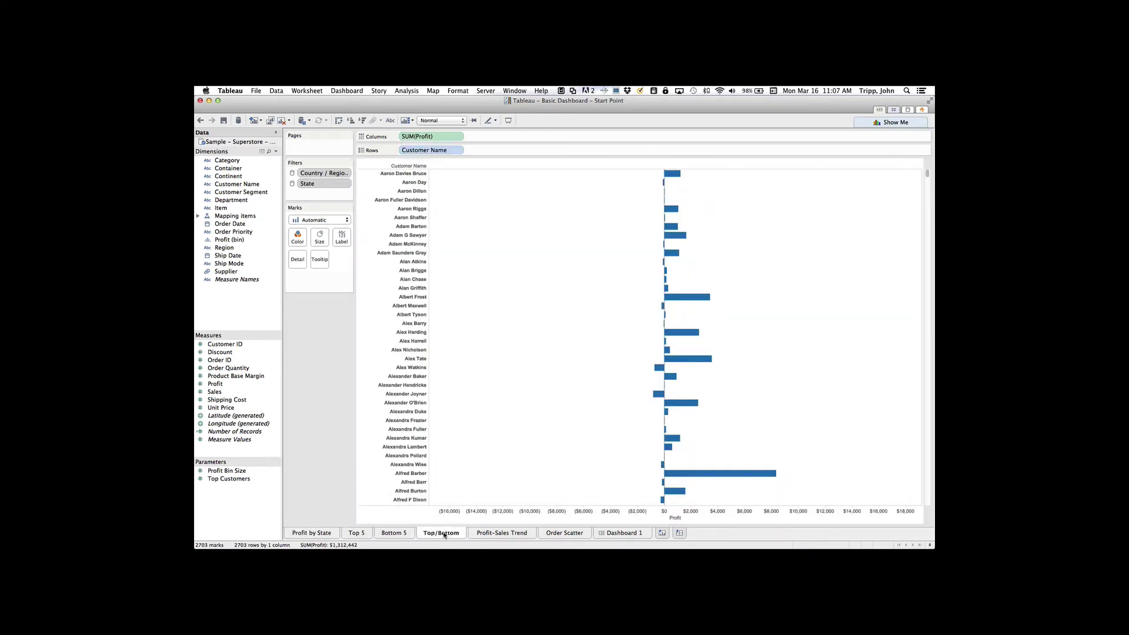
click(501, 533)
click(575, 534)
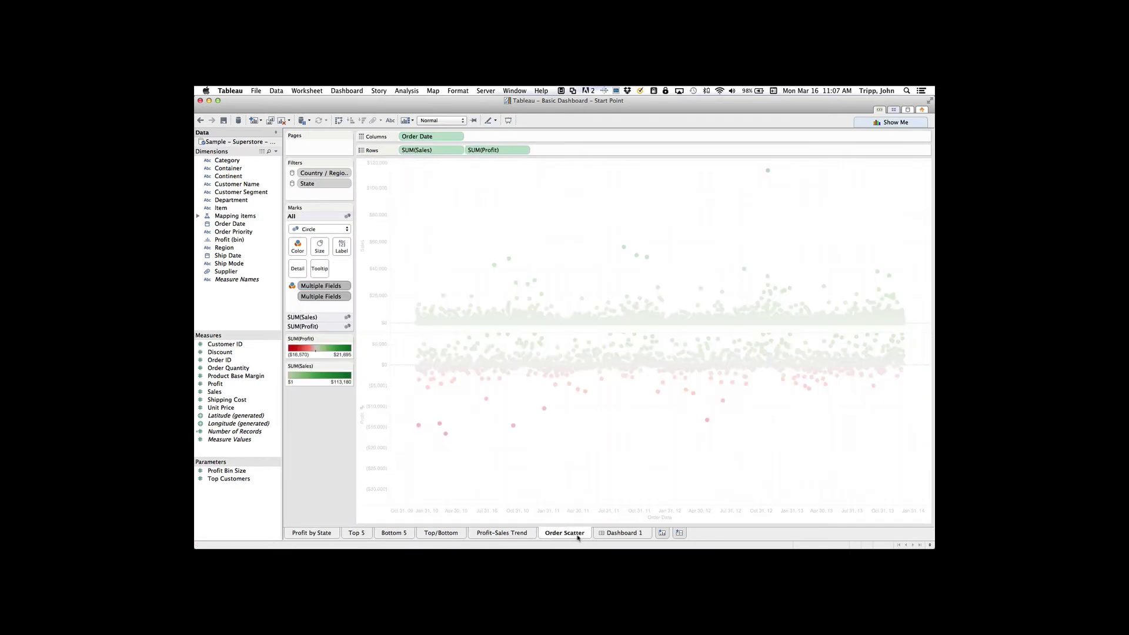
click(621, 535)
On the Bottom 5 worksheet, add a Customer Name filter by field that keeps the bottom 5 by sum of Profit.
click(389, 535)
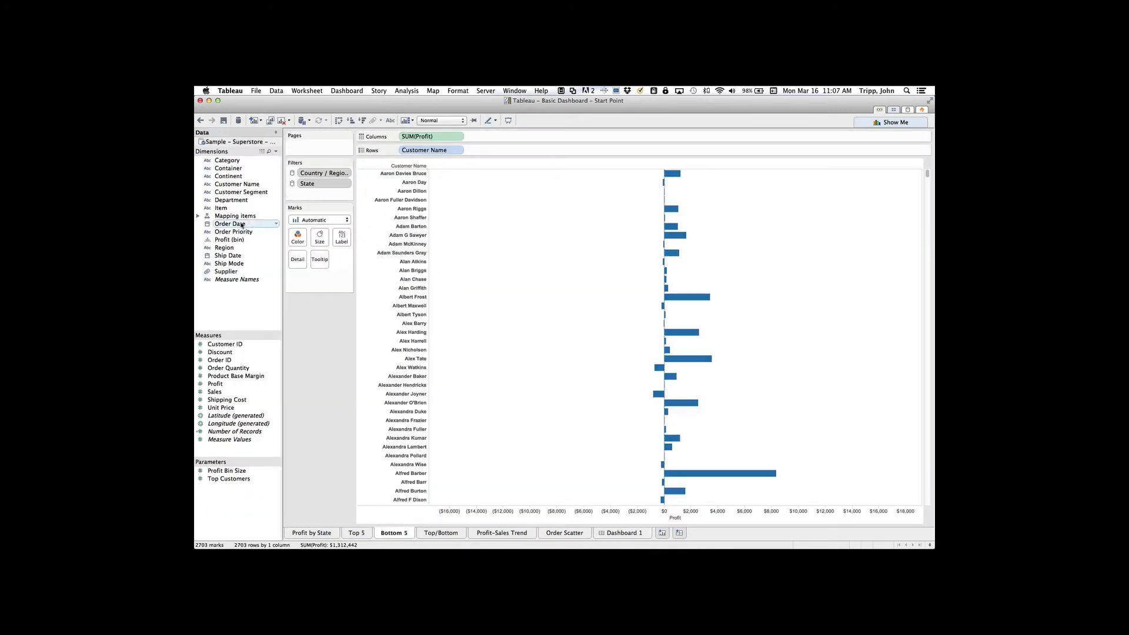
drag(237, 184, 316, 196)
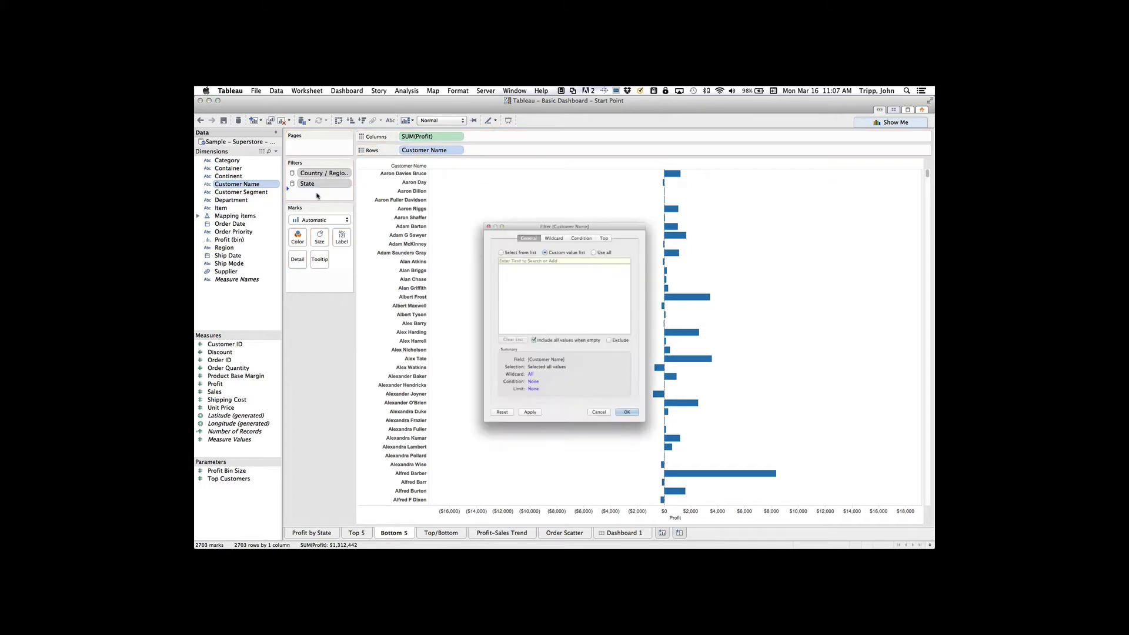
click(616, 211)
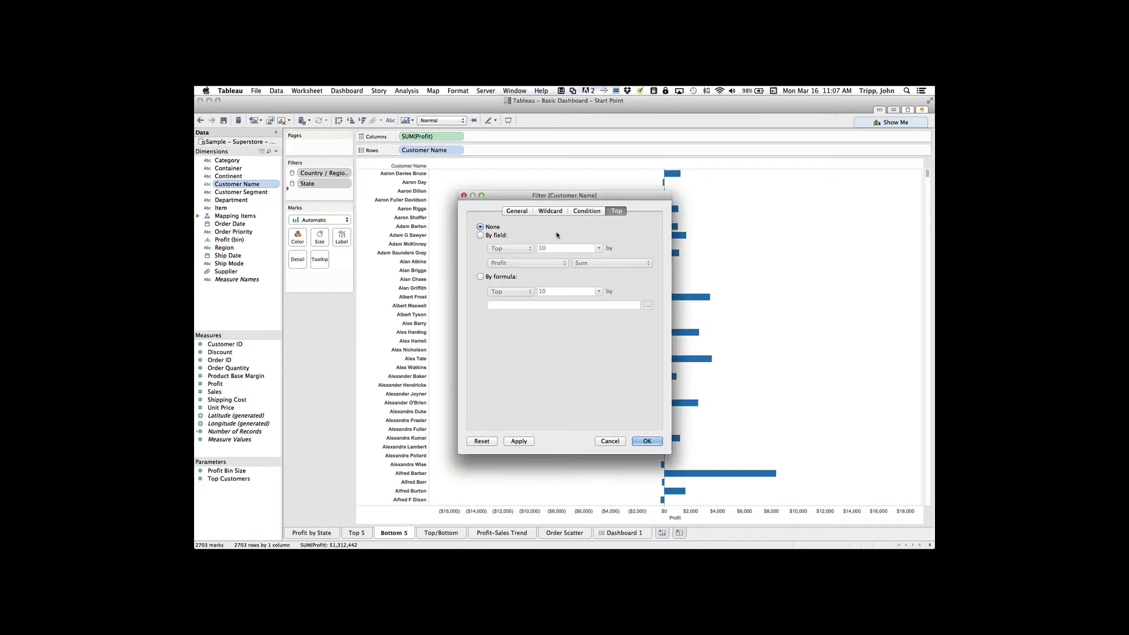
click(481, 235)
click(510, 248)
click(521, 257)
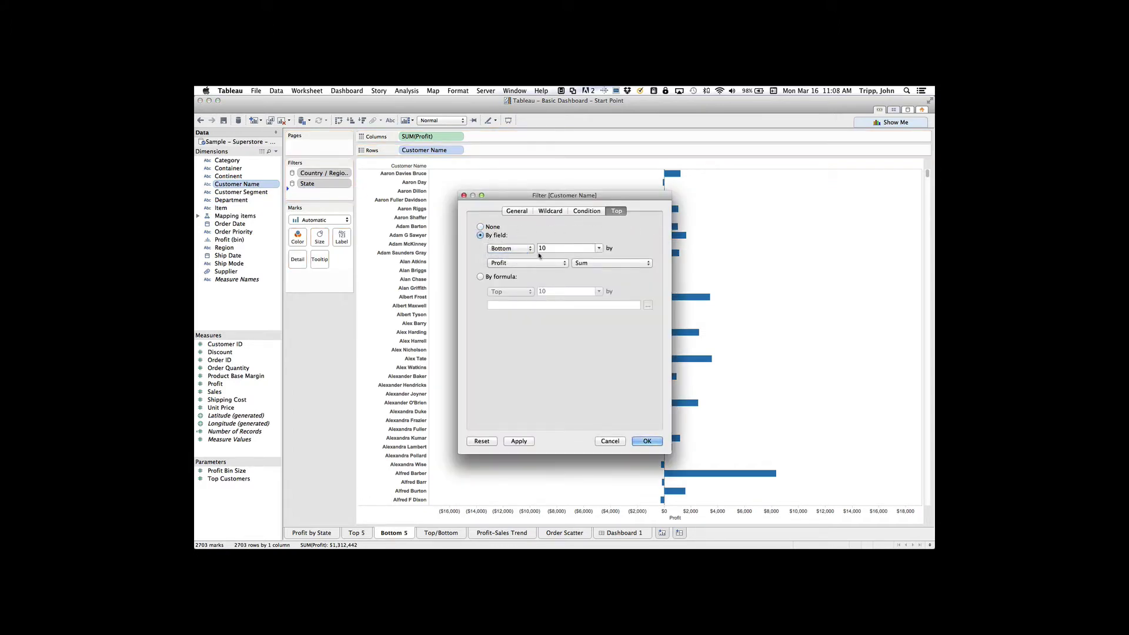
double_click(538, 247)
text(5)
click(525, 441)
click(647, 441)
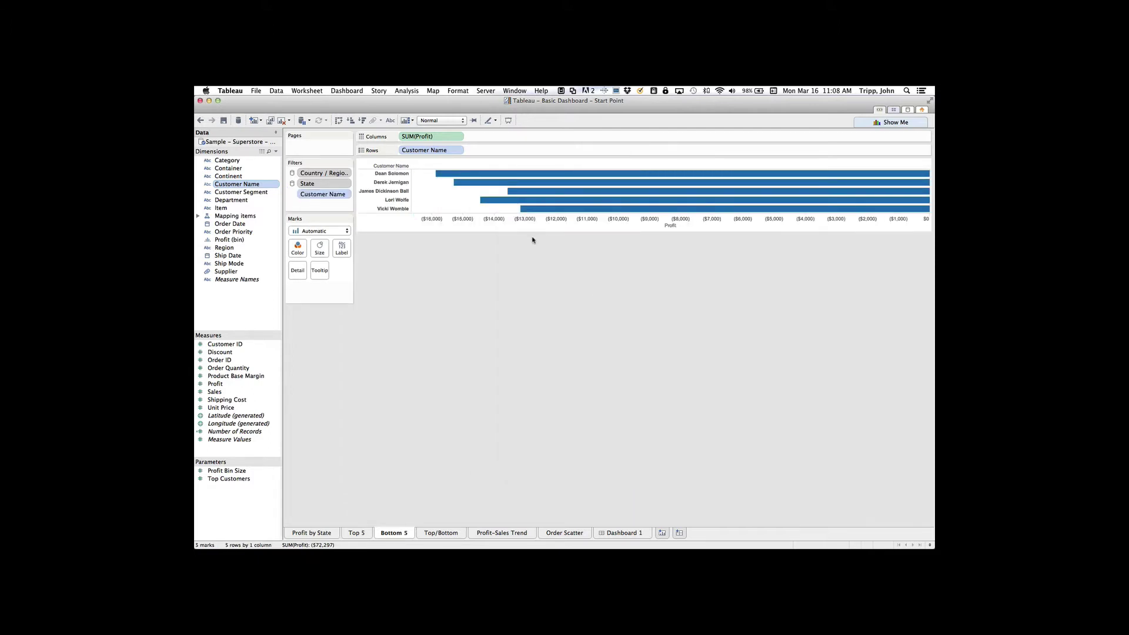
Sort the customers by profit in descending order on the Bottom 5 worksheet and in ascending order on Top 5.
click(361, 533)
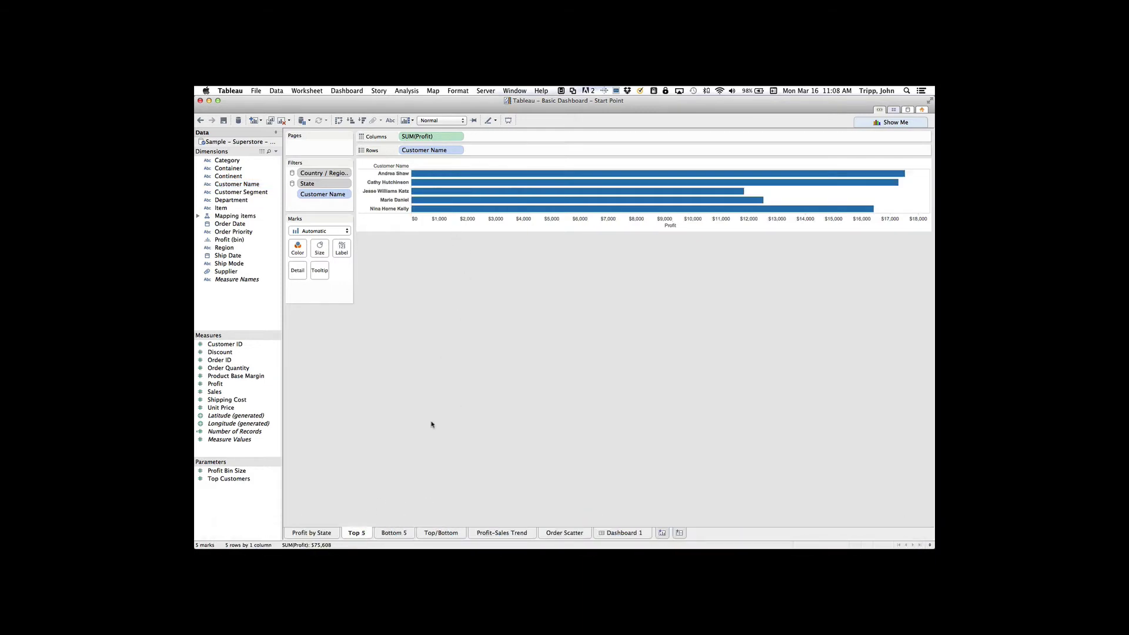
click(392, 533)
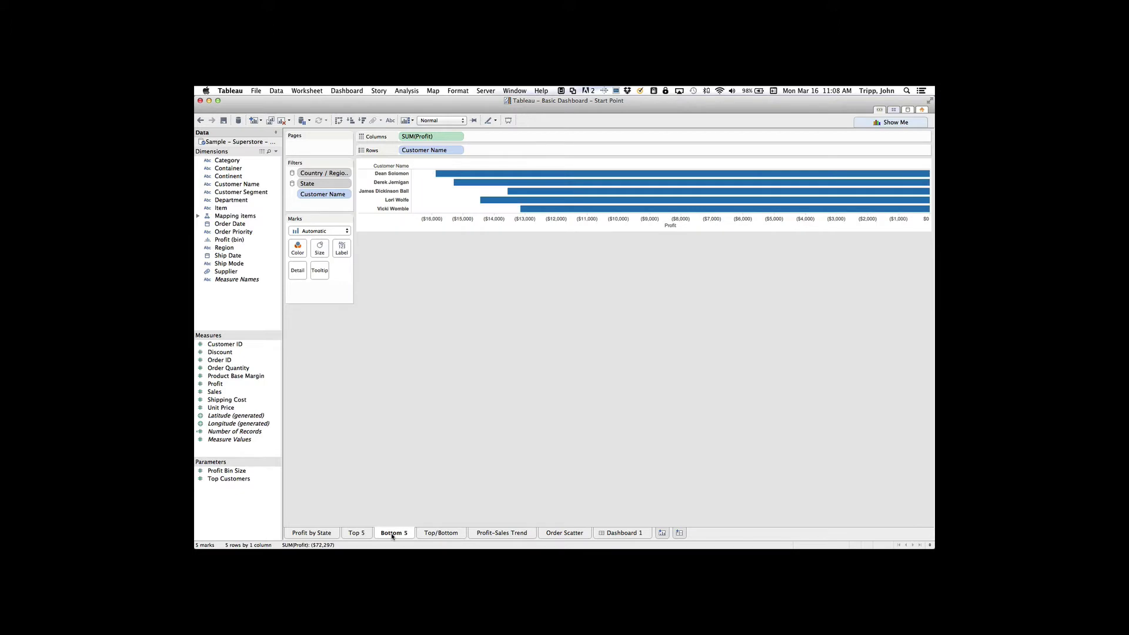
click(351, 120)
click(362, 120)
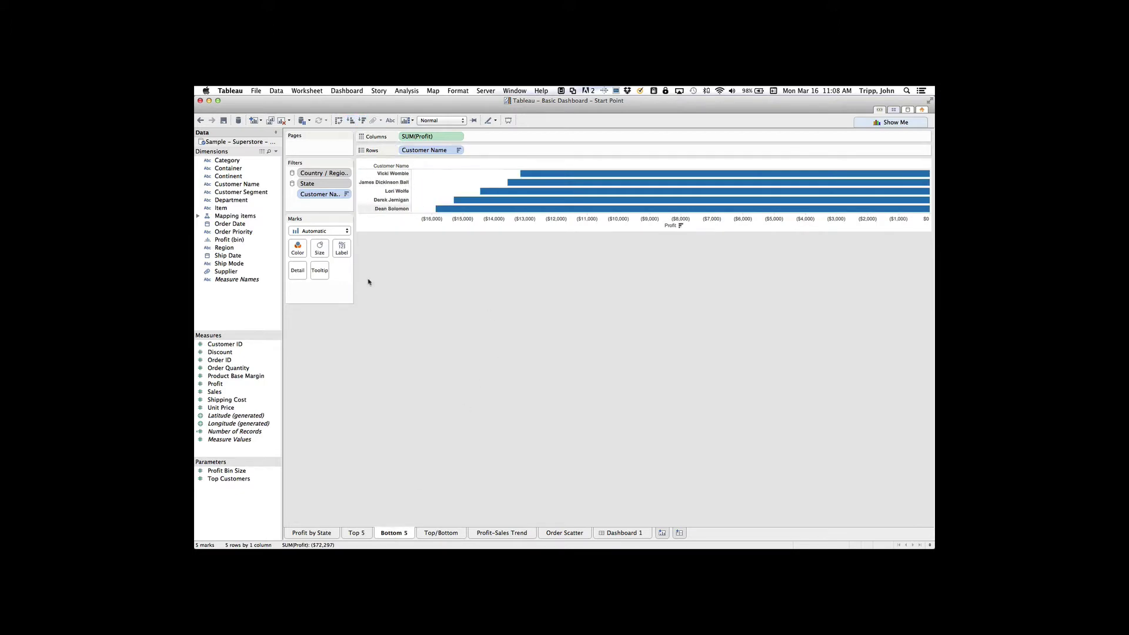
click(364, 534)
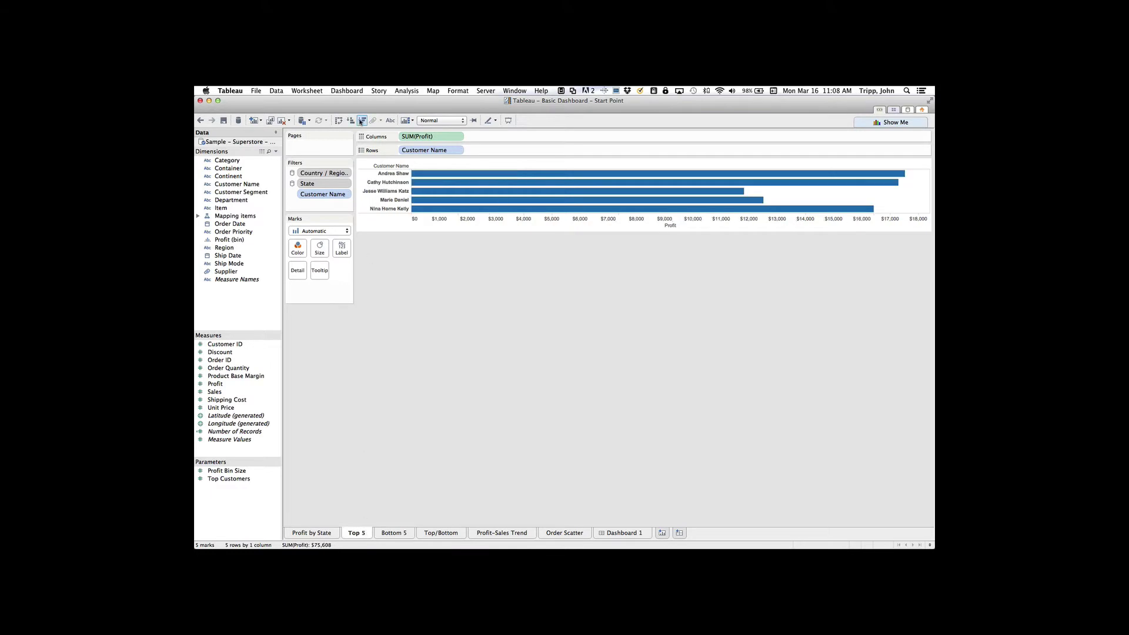
click(351, 121)
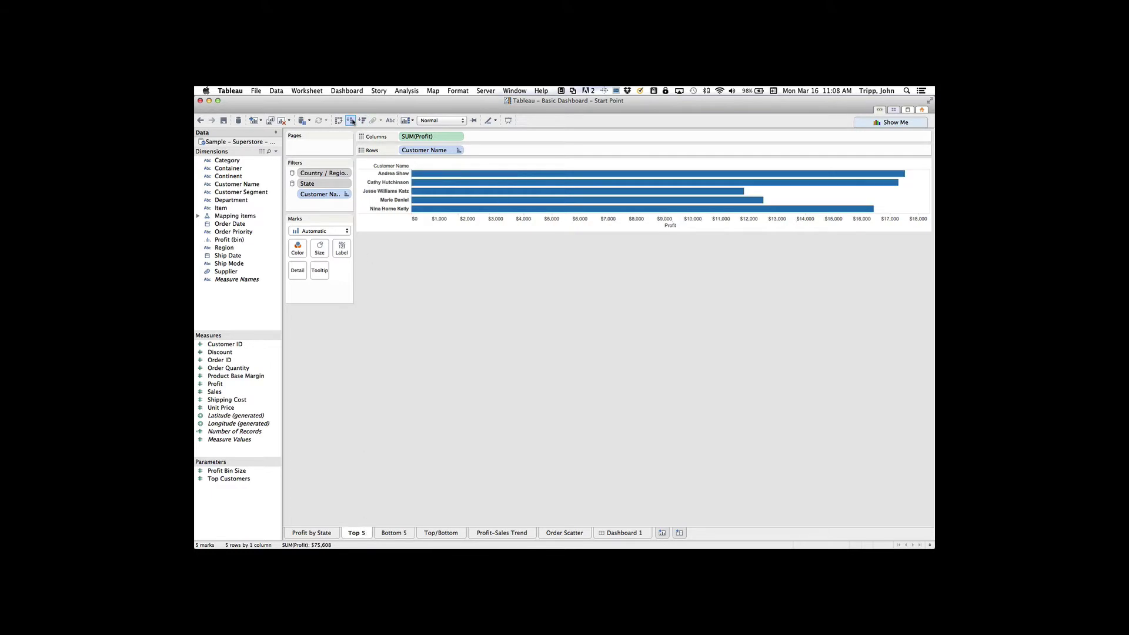
On Dashboard 1, set the Top 5 sheet's fit to Entire View.
click(612, 533)
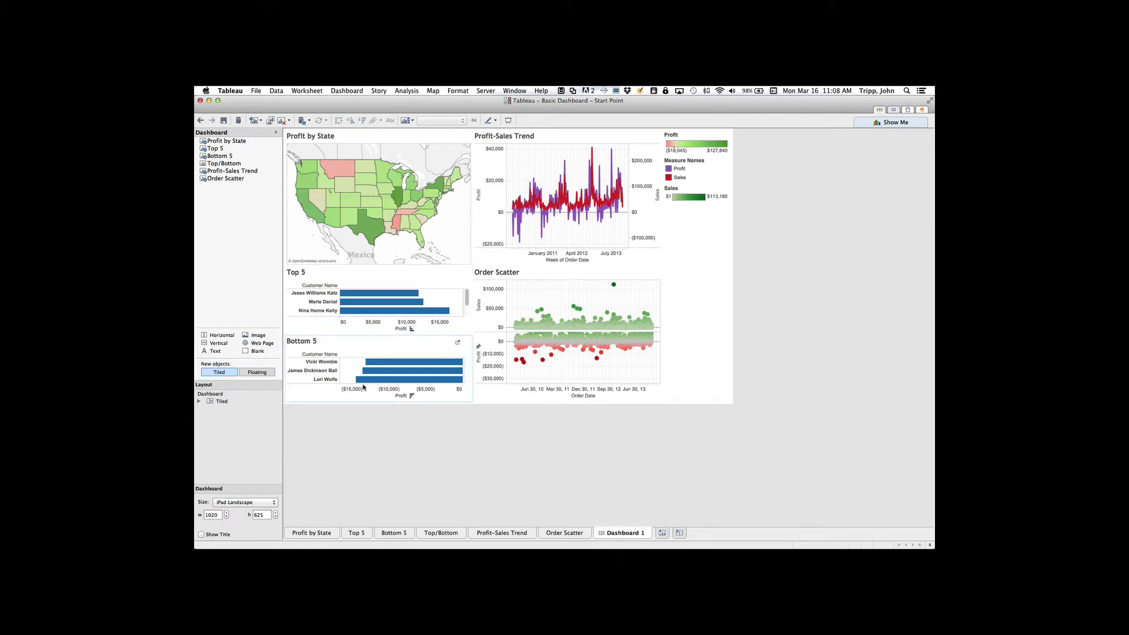
click(468, 293)
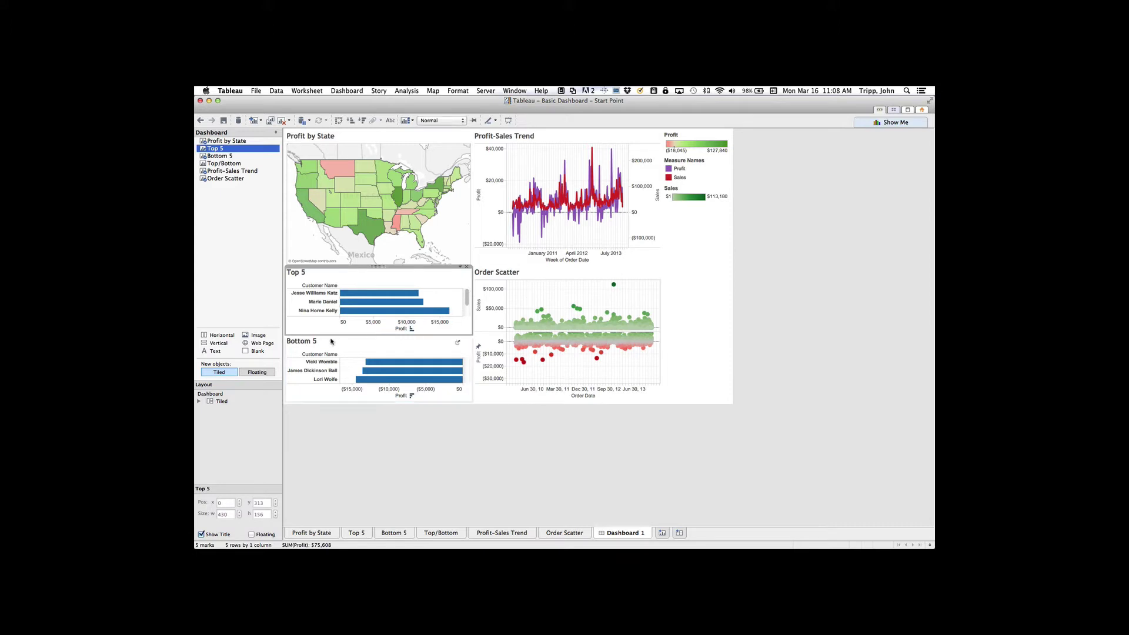
click(461, 268)
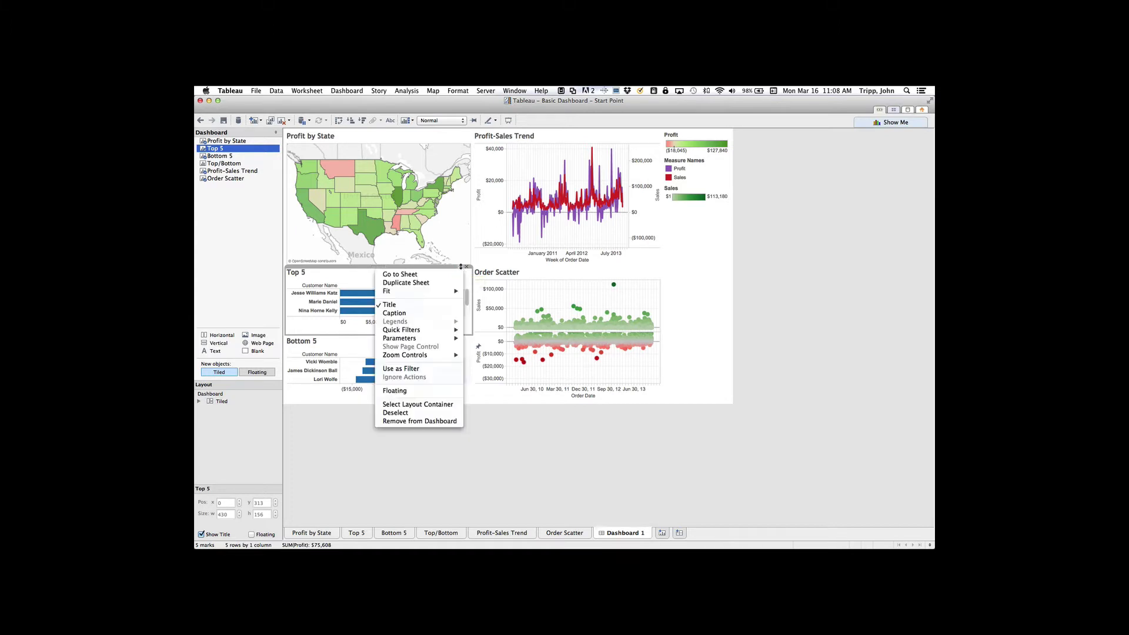
mouse_move(464, 295)
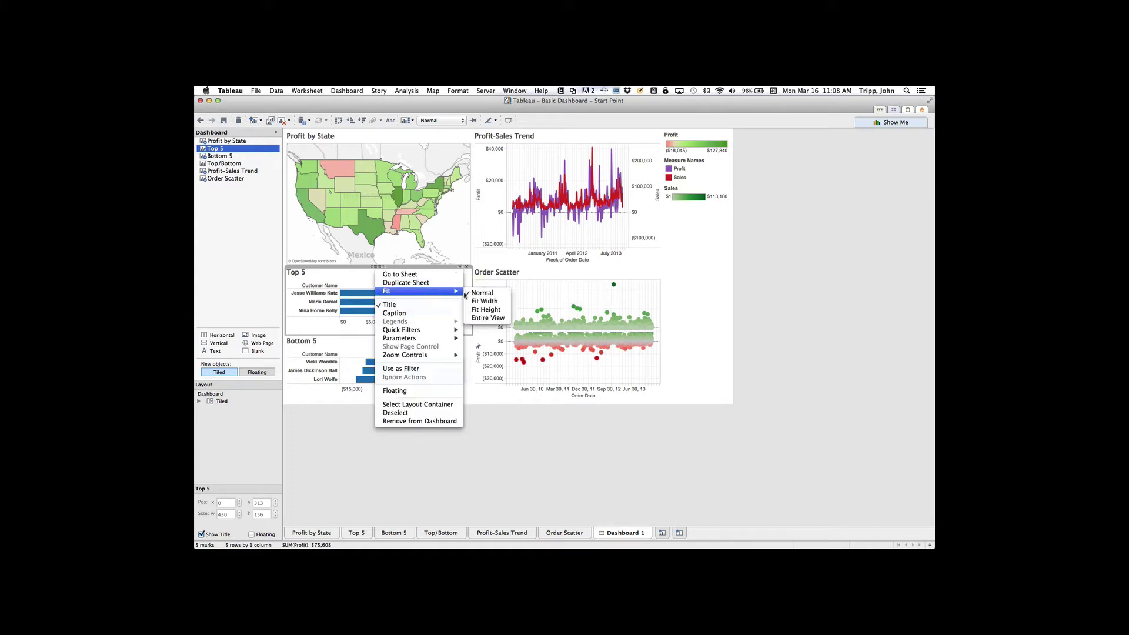
click(486, 318)
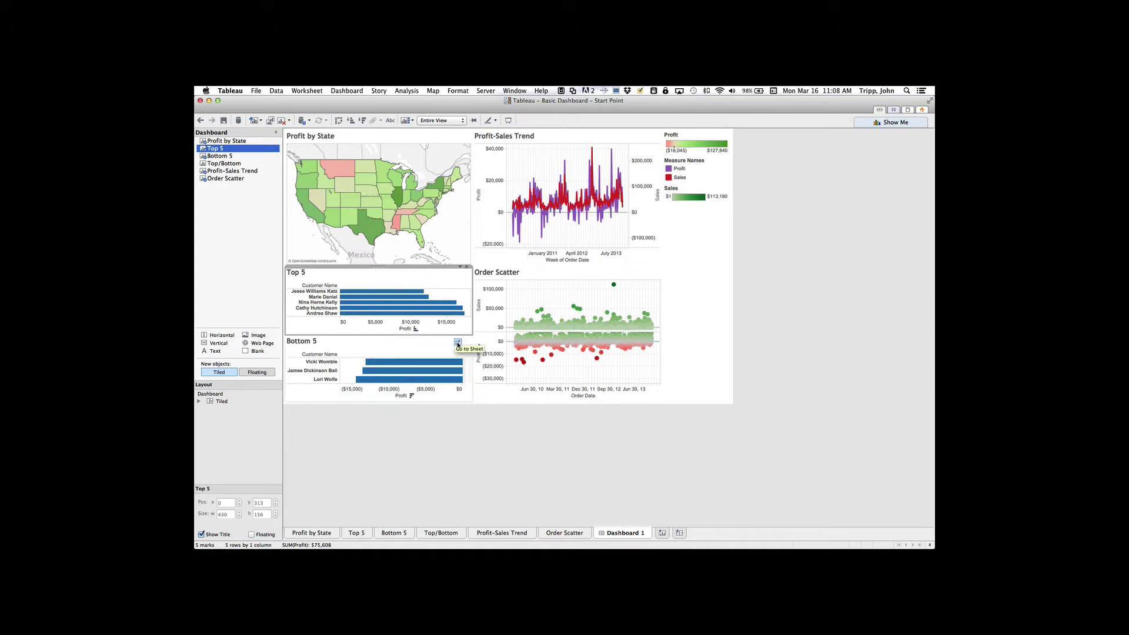
Set the fit of the Bottom 5 sheet on the dashboard to Entire View.
click(456, 342)
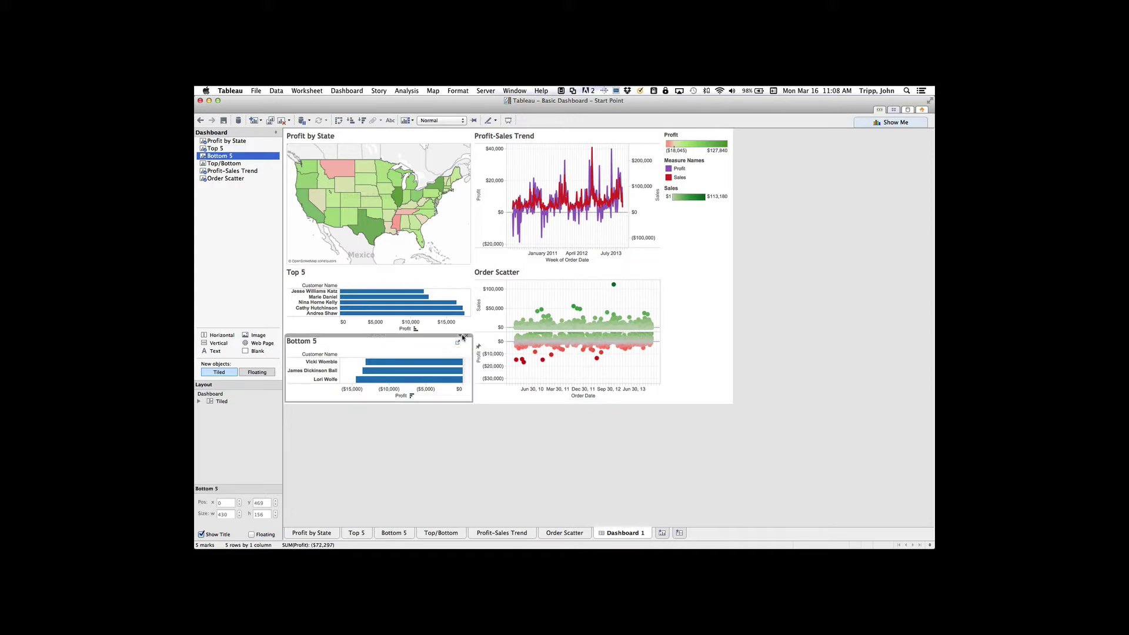
click(460, 335)
mouse_move(447, 359)
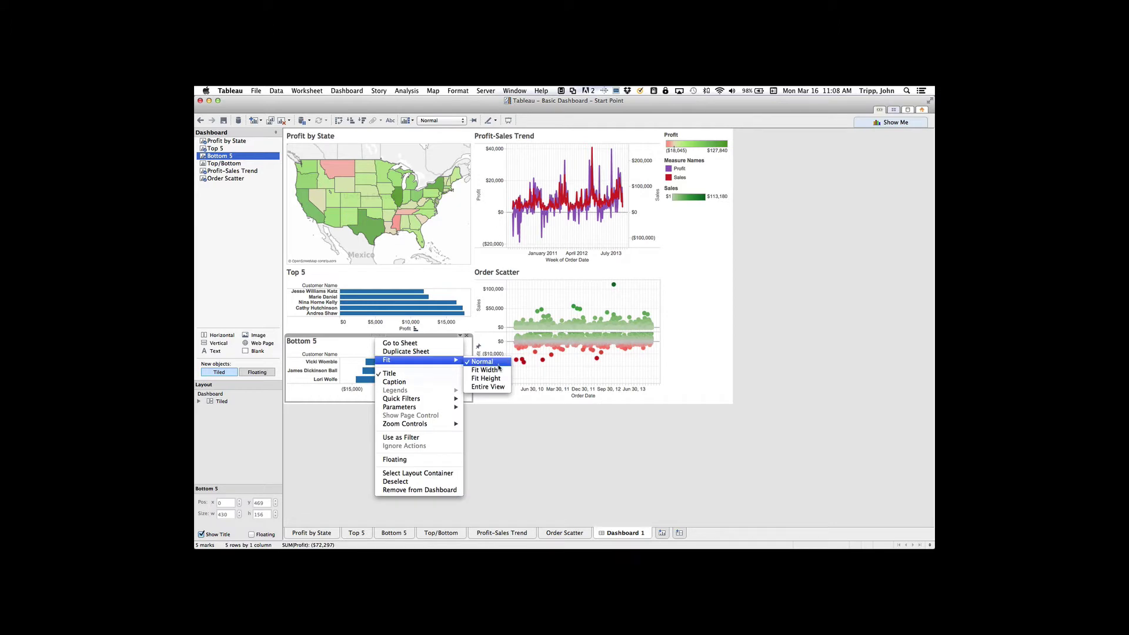
click(479, 386)
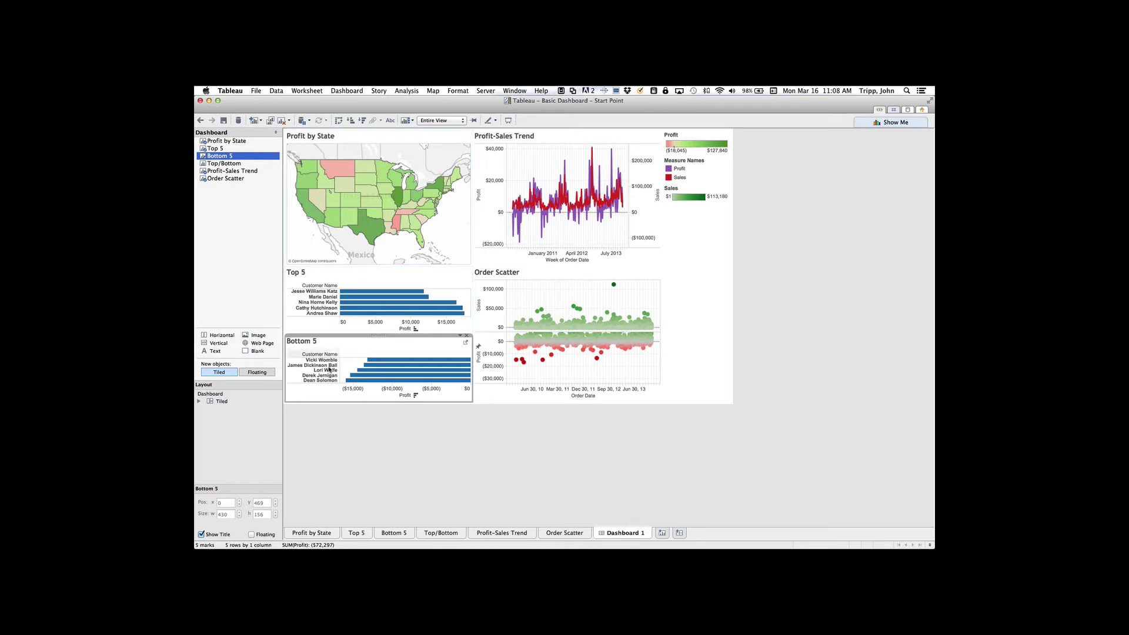
Retitle the Top 5 sheet on the dashboard "Top 5 and Bottom 5 By Profit" and hide the Bottom 5 sheet's title.
click(303, 273)
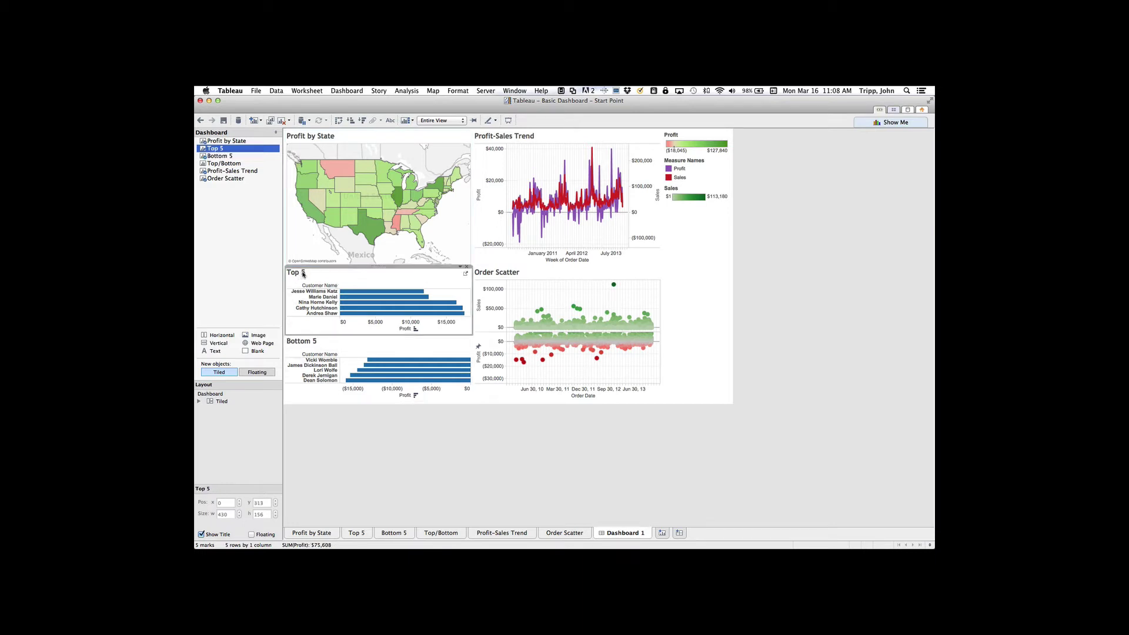
double_click(305, 273)
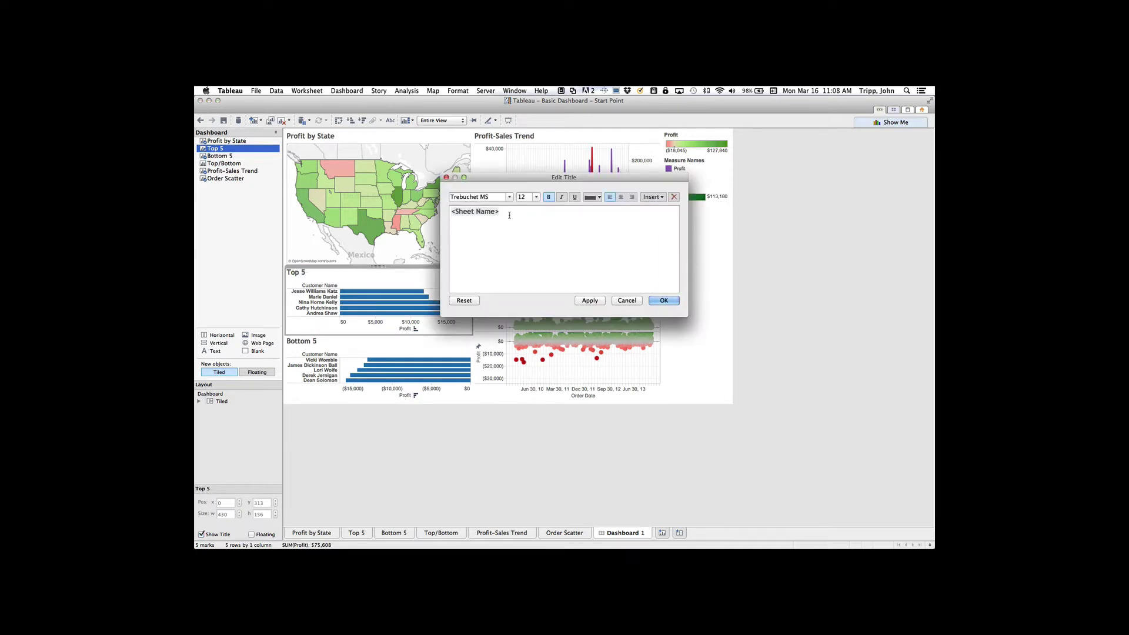
text(Top 5 and Bottom 5 By Profit)
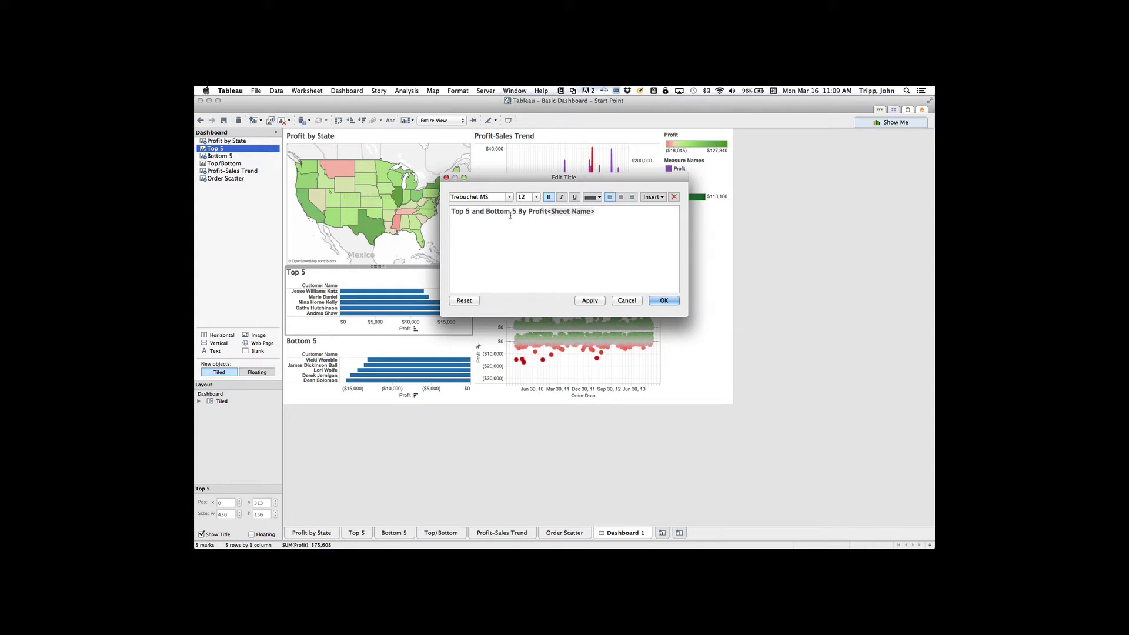
drag(595, 212, 555, 212)
key(BackSpace)
click(588, 300)
key(Return)
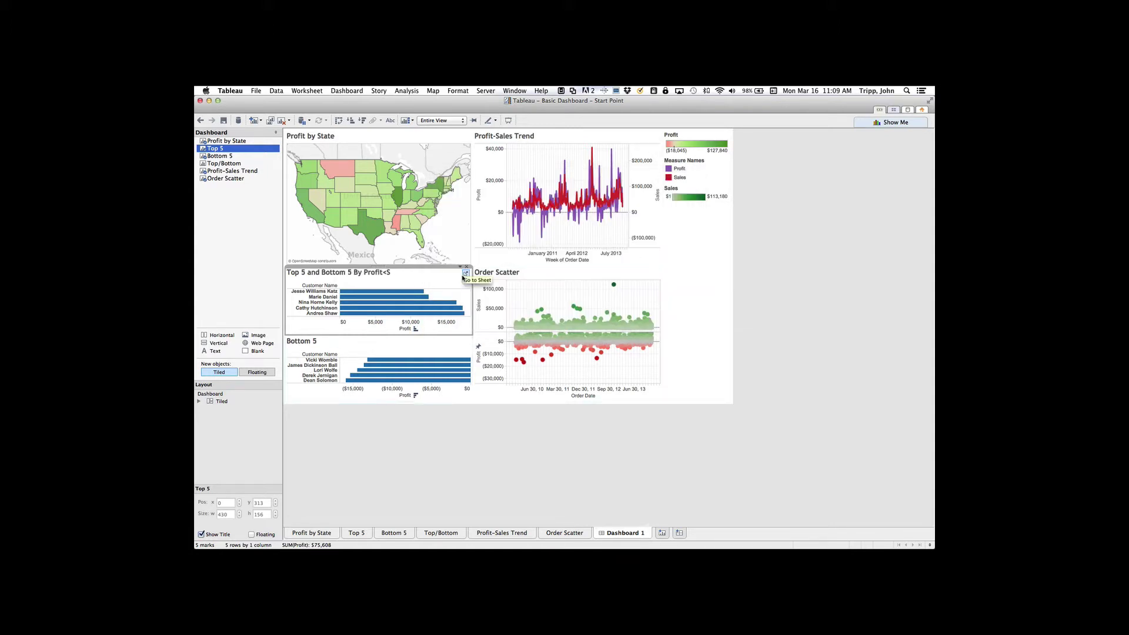
double_click(366, 278)
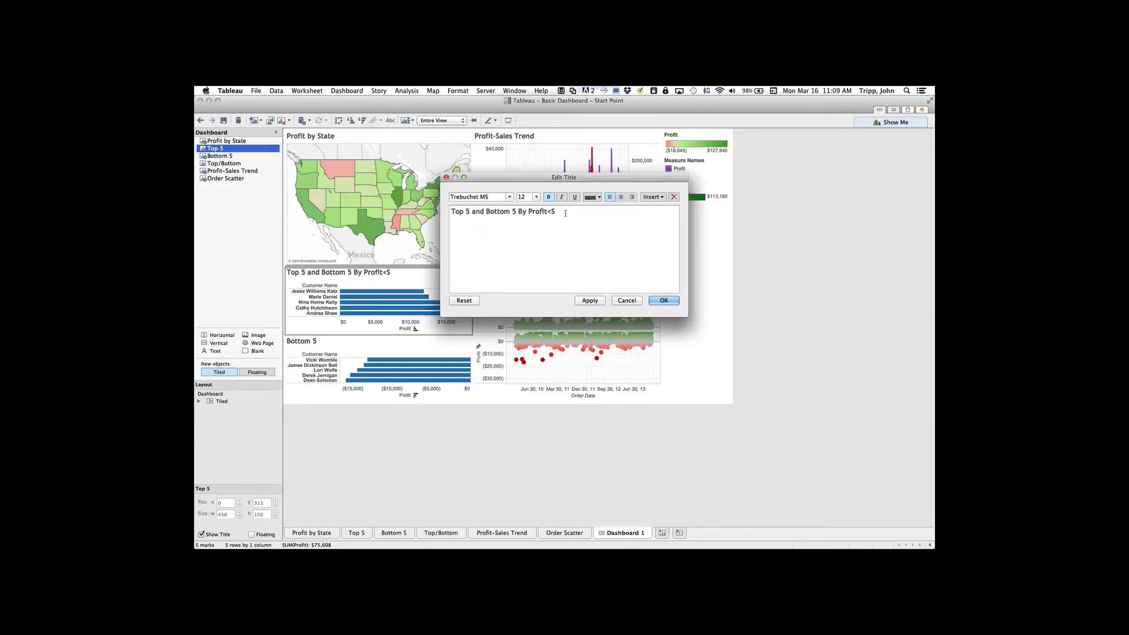
click(590, 300)
key(Return)
click(342, 339)
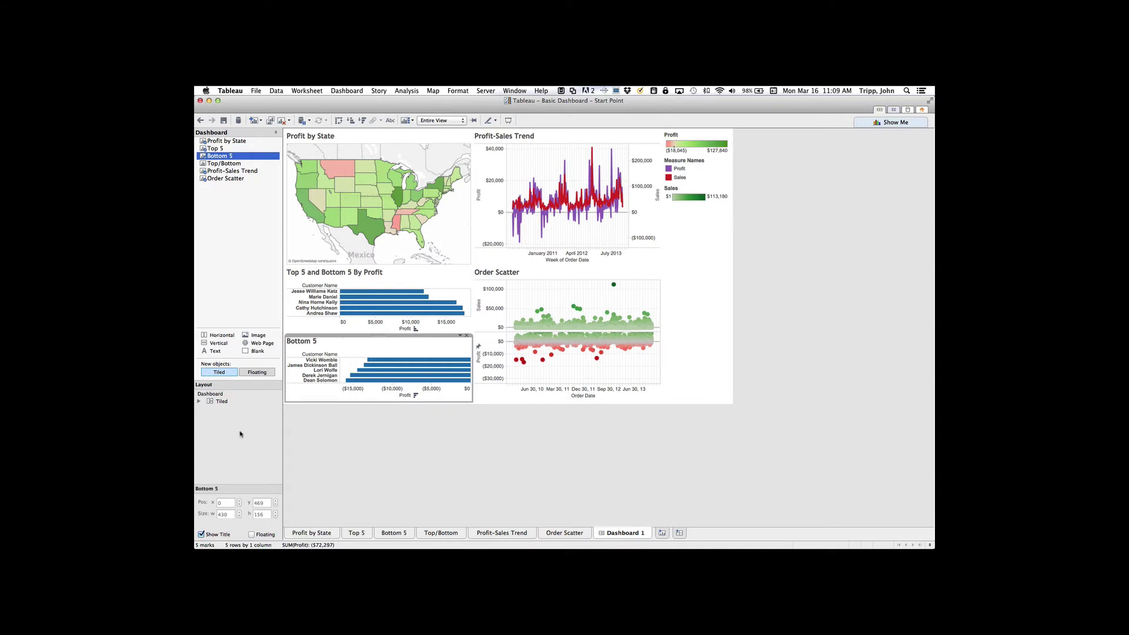
click(202, 534)
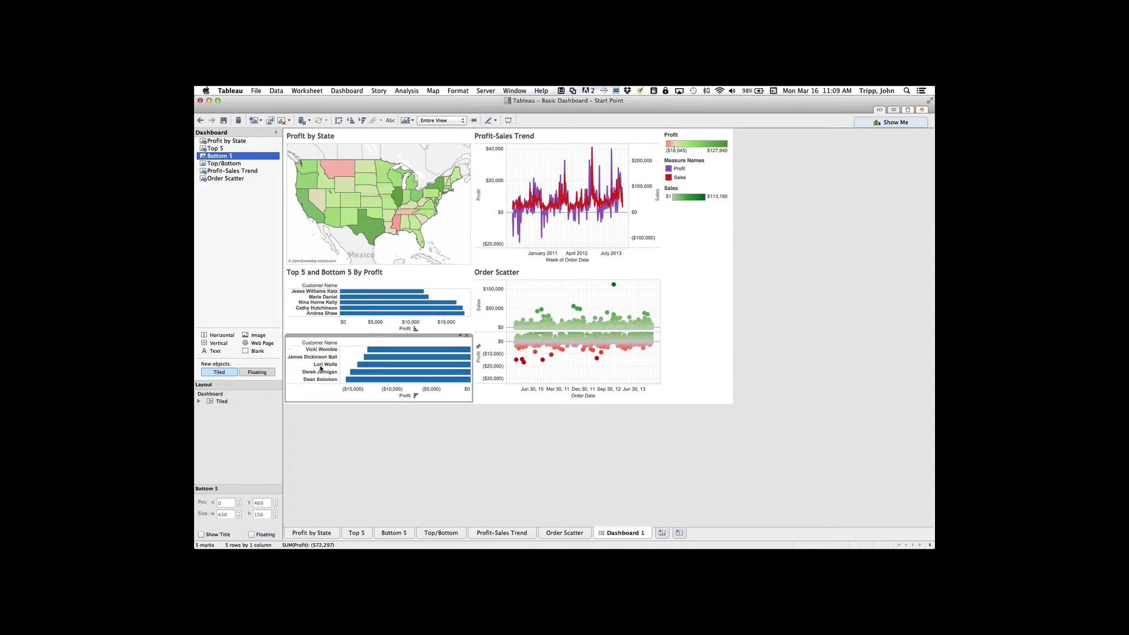
click(323, 324)
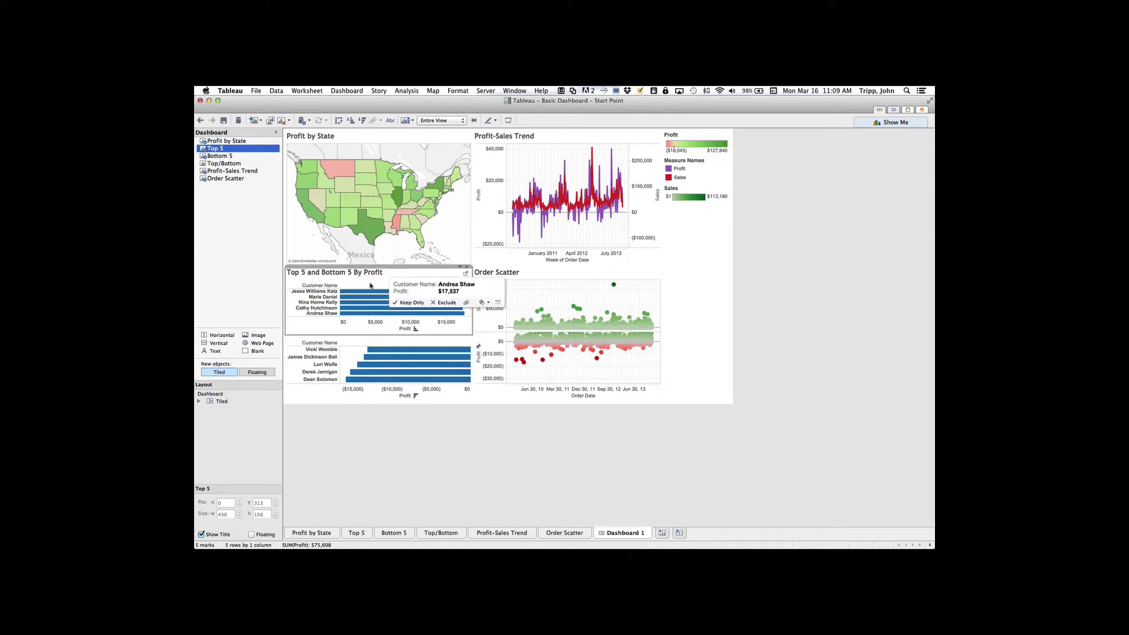
click(325, 382)
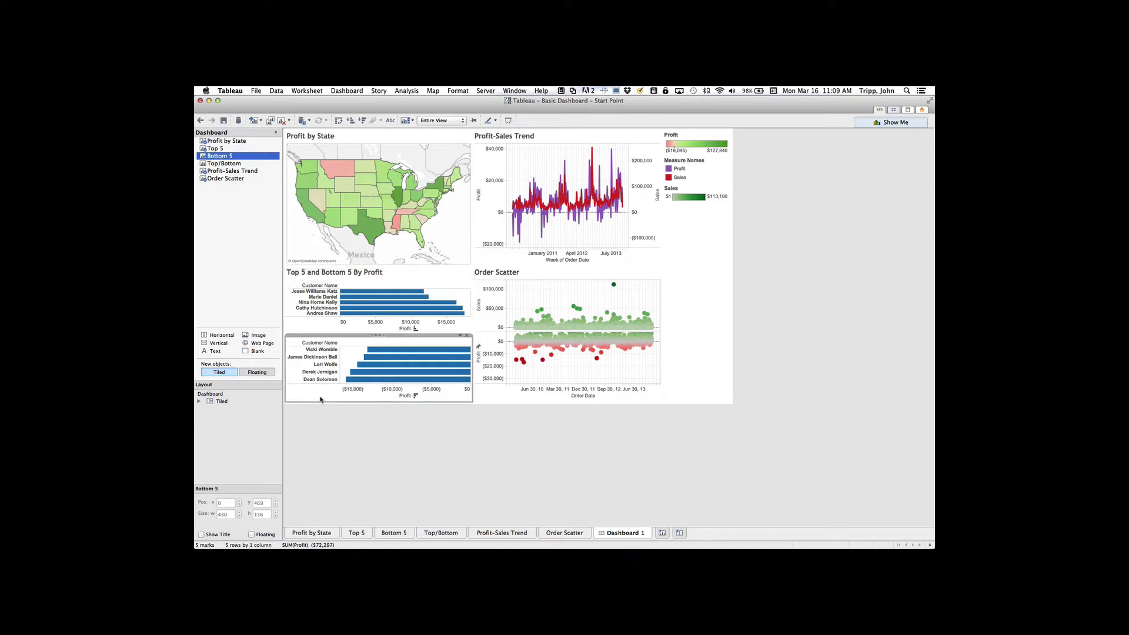
click(333, 321)
click(325, 378)
click(320, 328)
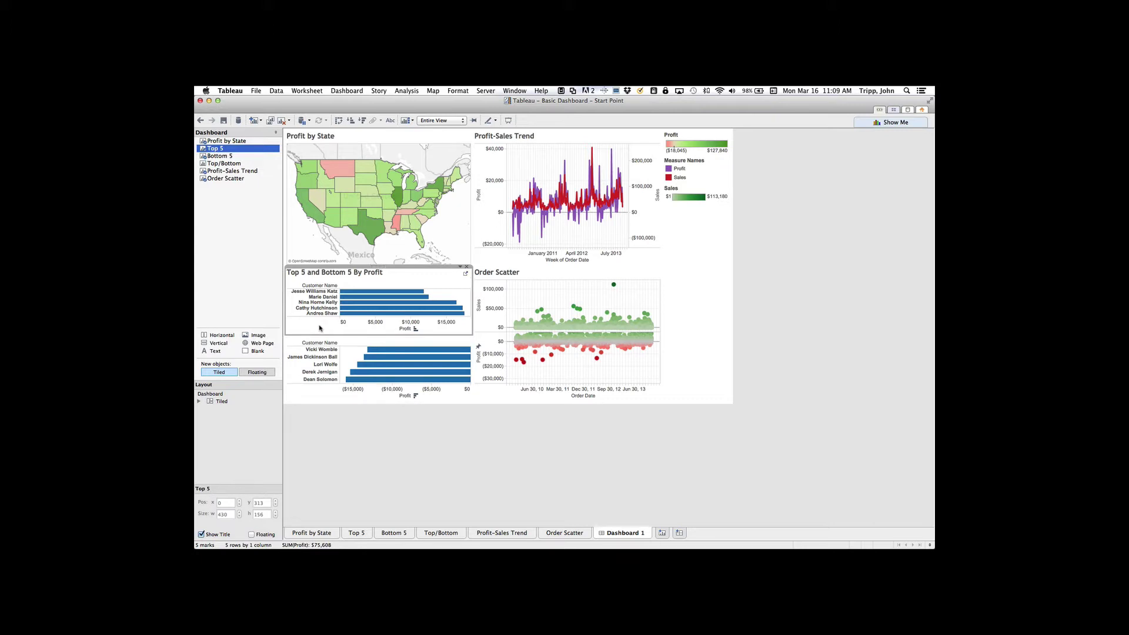
click(318, 395)
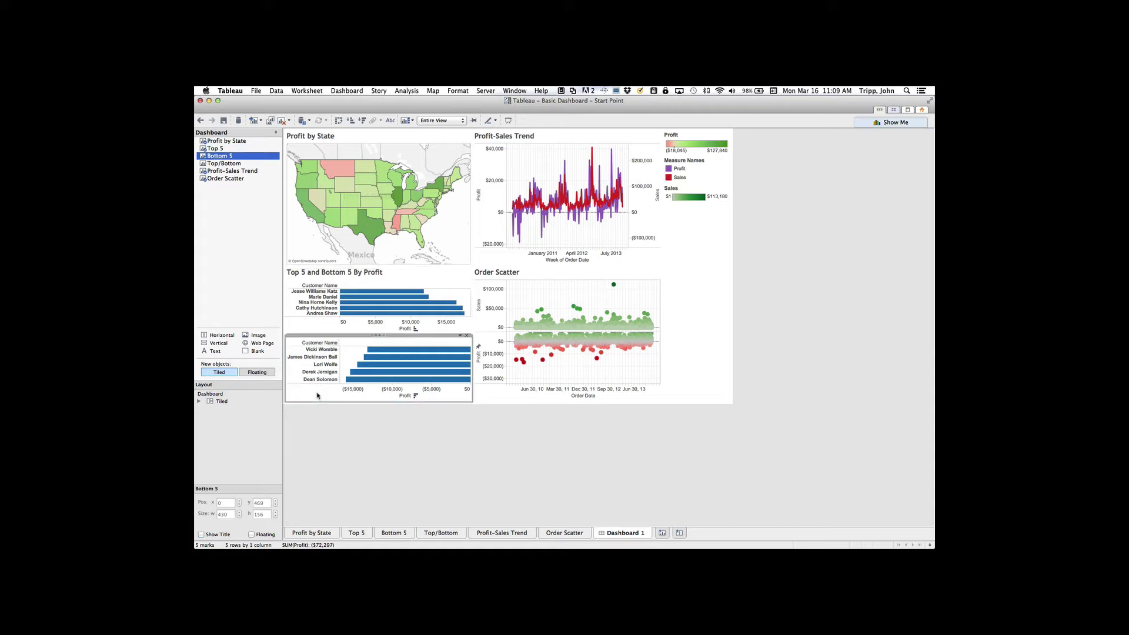
click(332, 326)
click(318, 390)
click(322, 329)
click(318, 390)
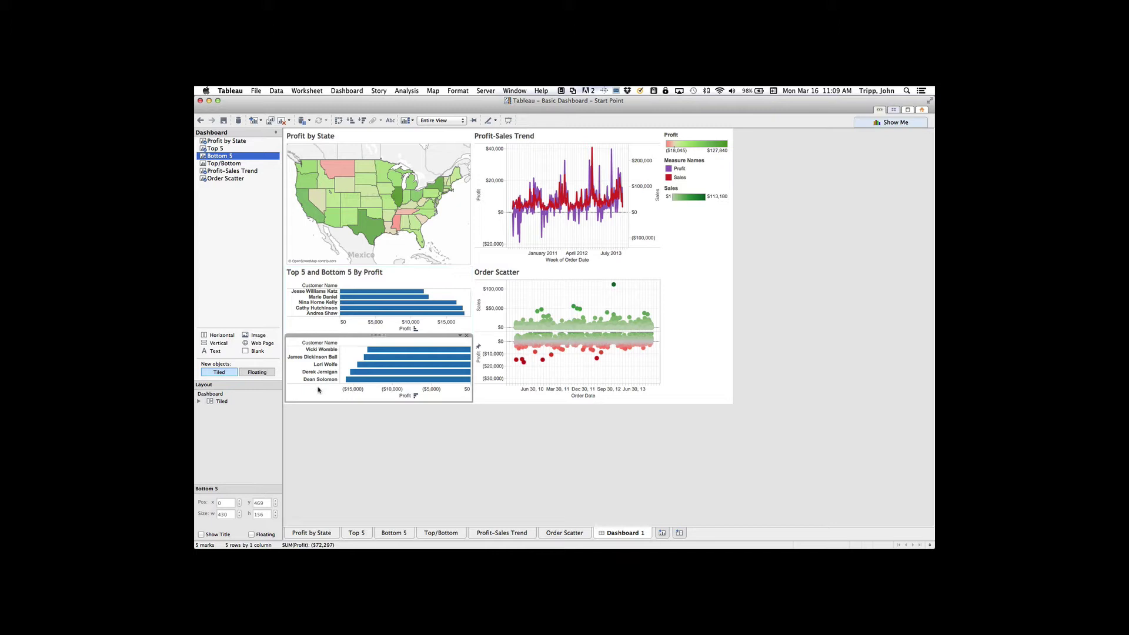
click(322, 319)
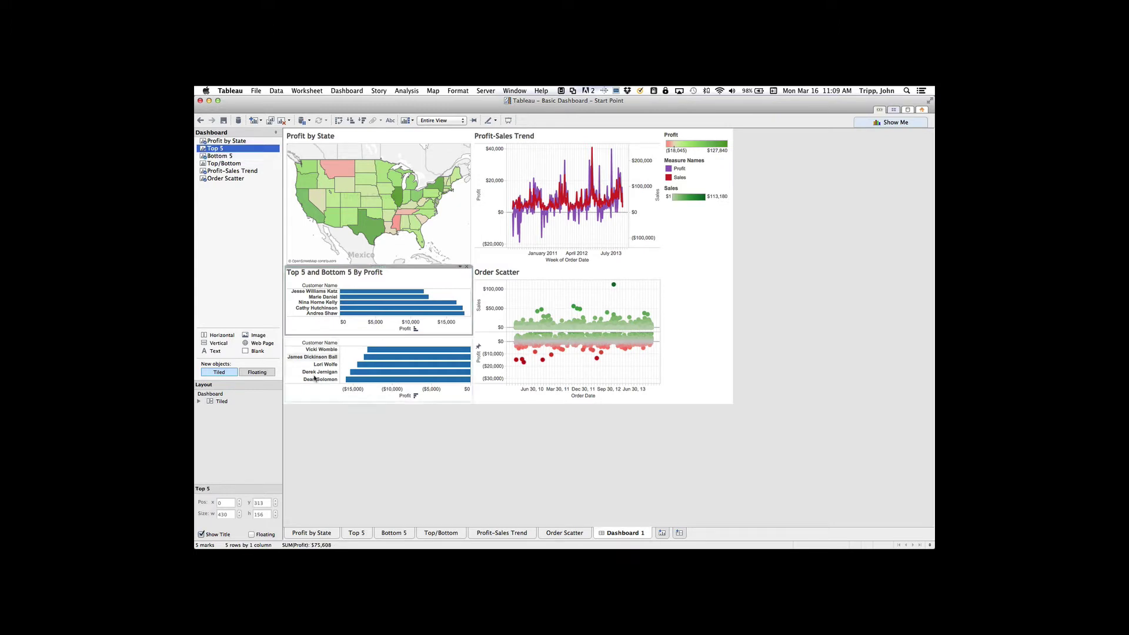
click(313, 394)
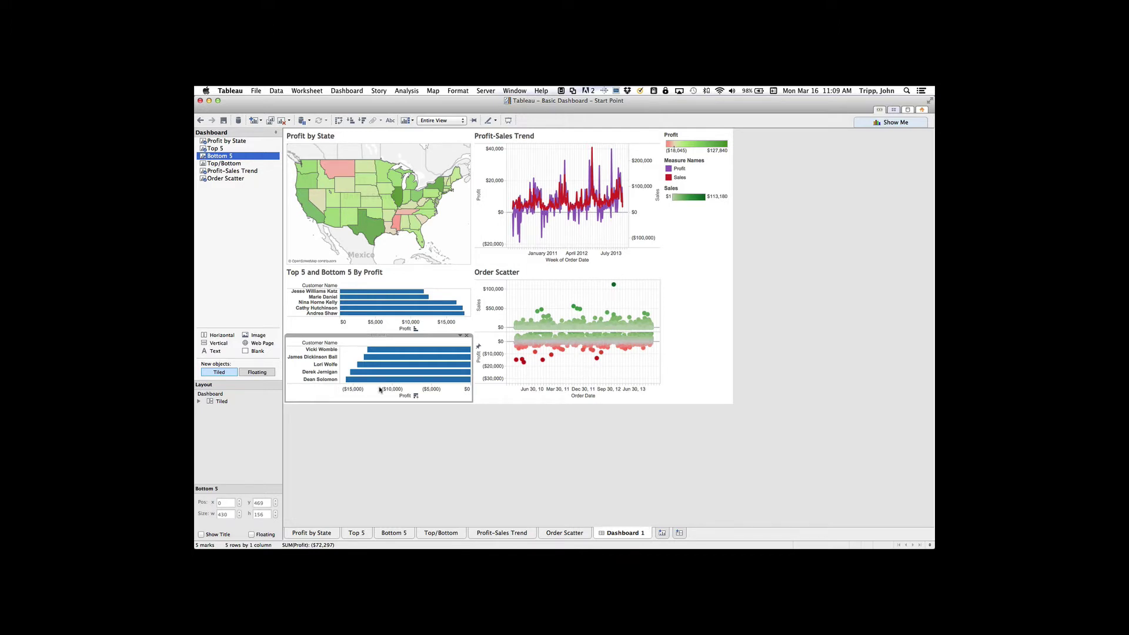
On the Top 5 worksheet, sort the customers by profit in descending order and color the bars by Profit.
click(354, 534)
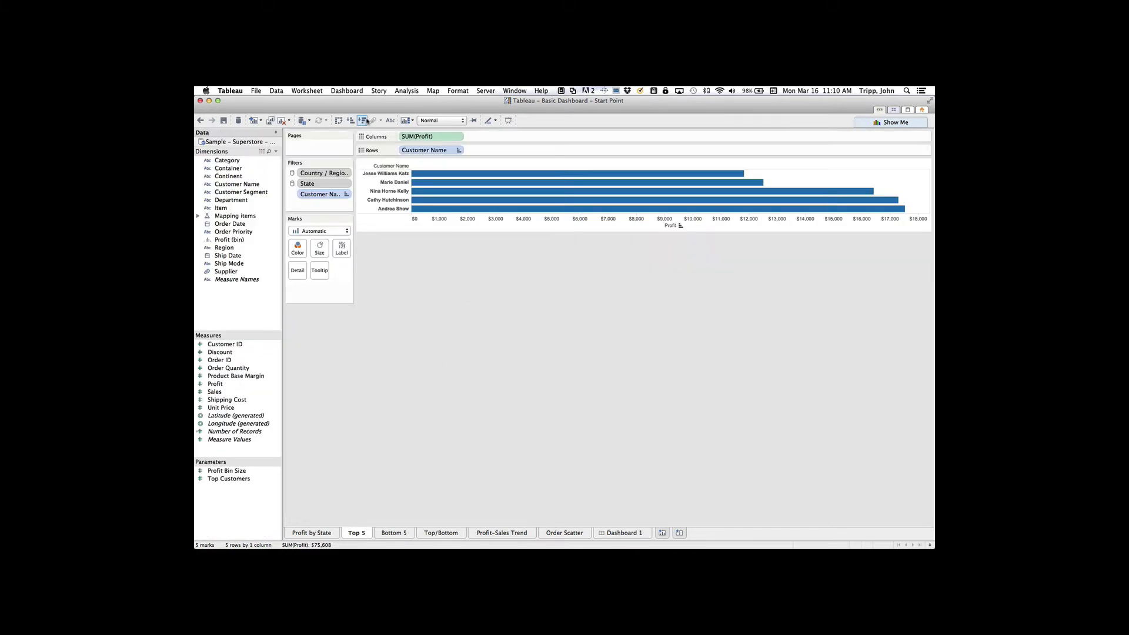
click(363, 121)
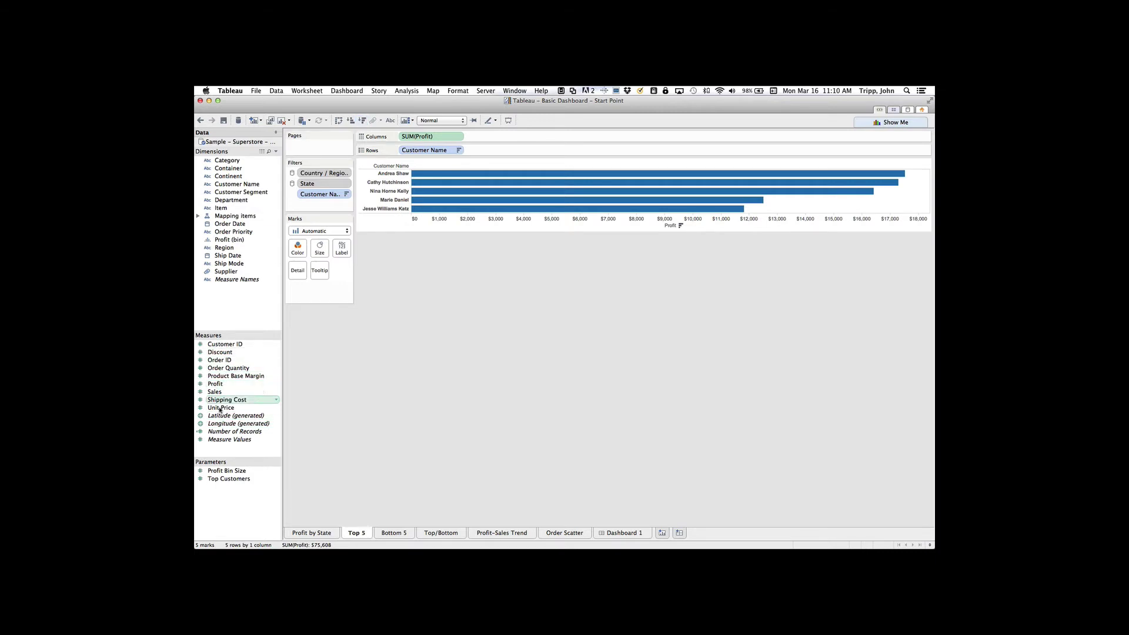
drag(215, 384, 295, 251)
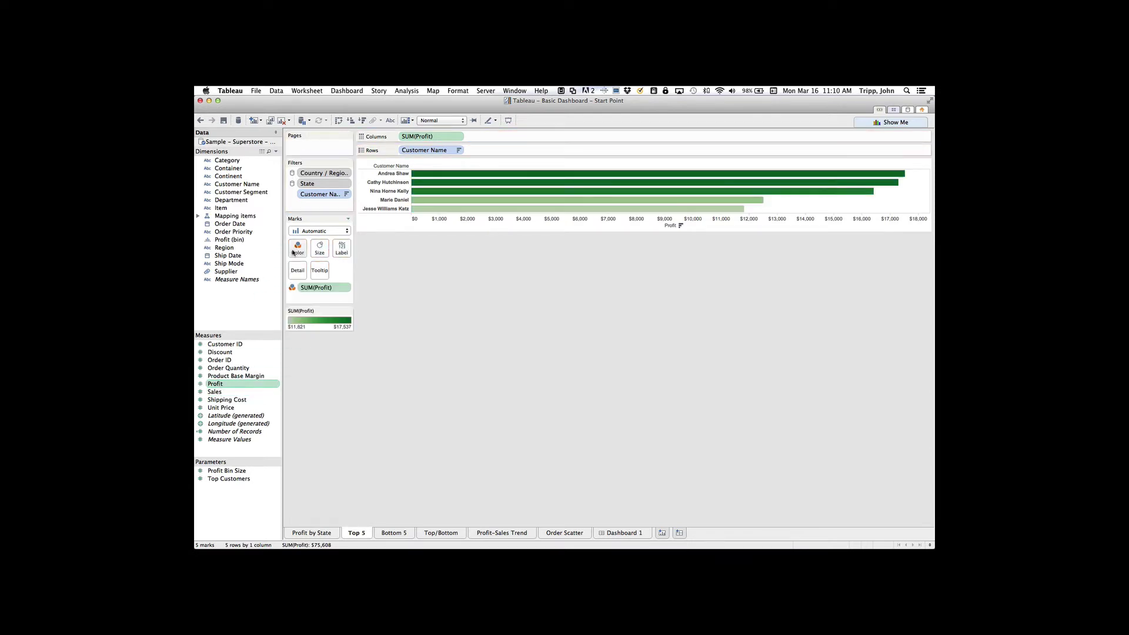
Color the bars on the Bottom 5 worksheet by Profit and go back to Dashboard 1.
click(392, 532)
drag(216, 383, 297, 256)
click(623, 533)
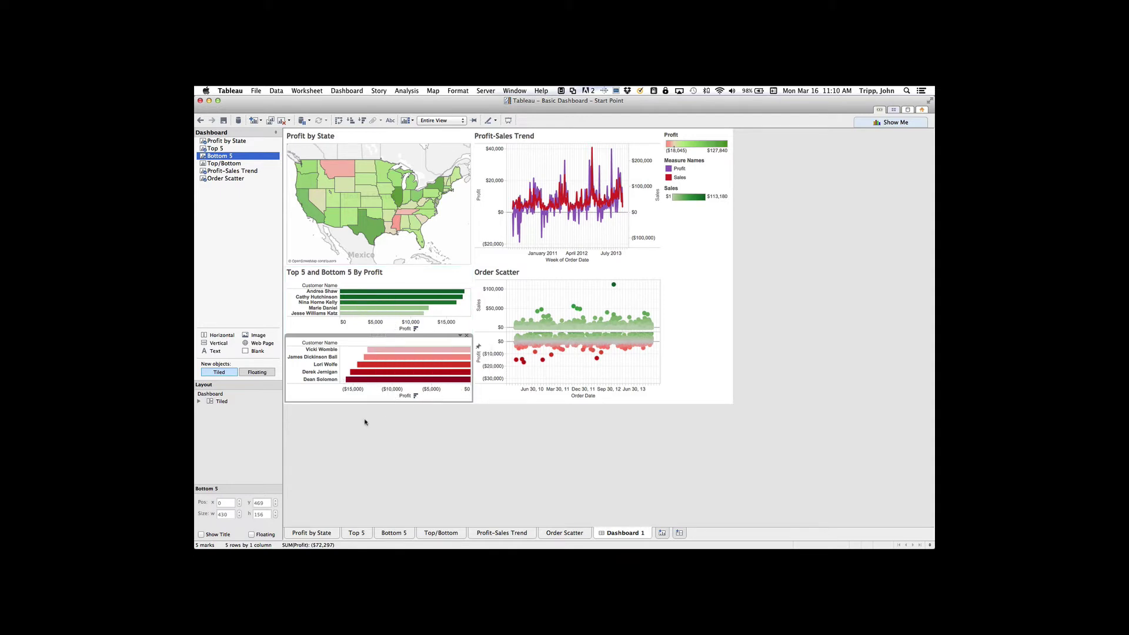
click(303, 326)
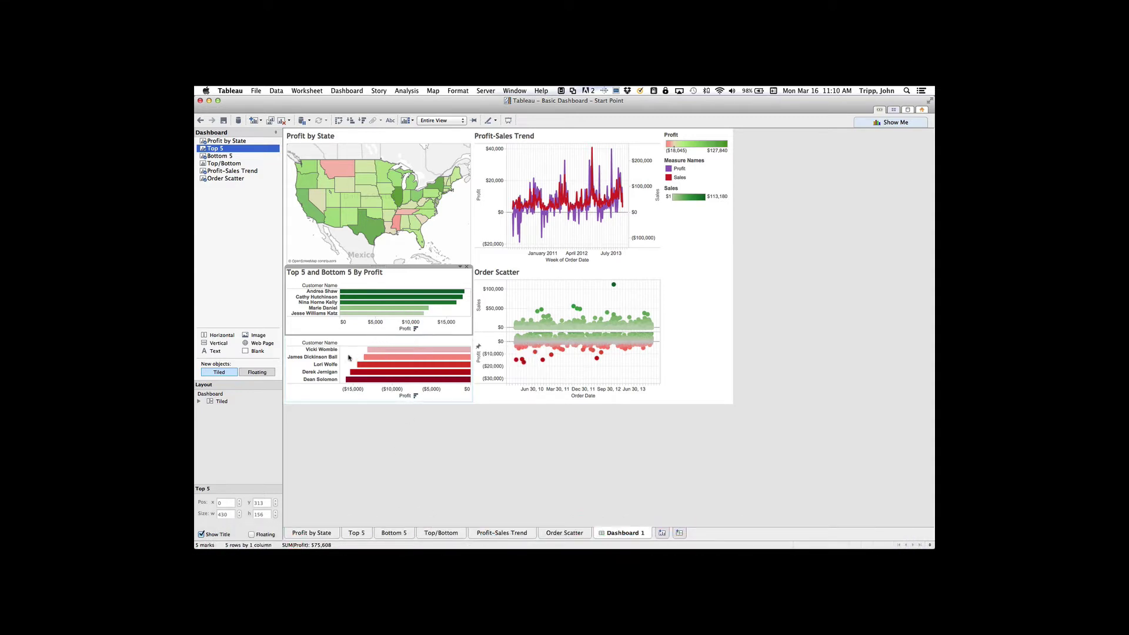
Reverse the scale of the Profit axis on the Bottom 5 worksheet and return to Dashboard 1.
click(392, 532)
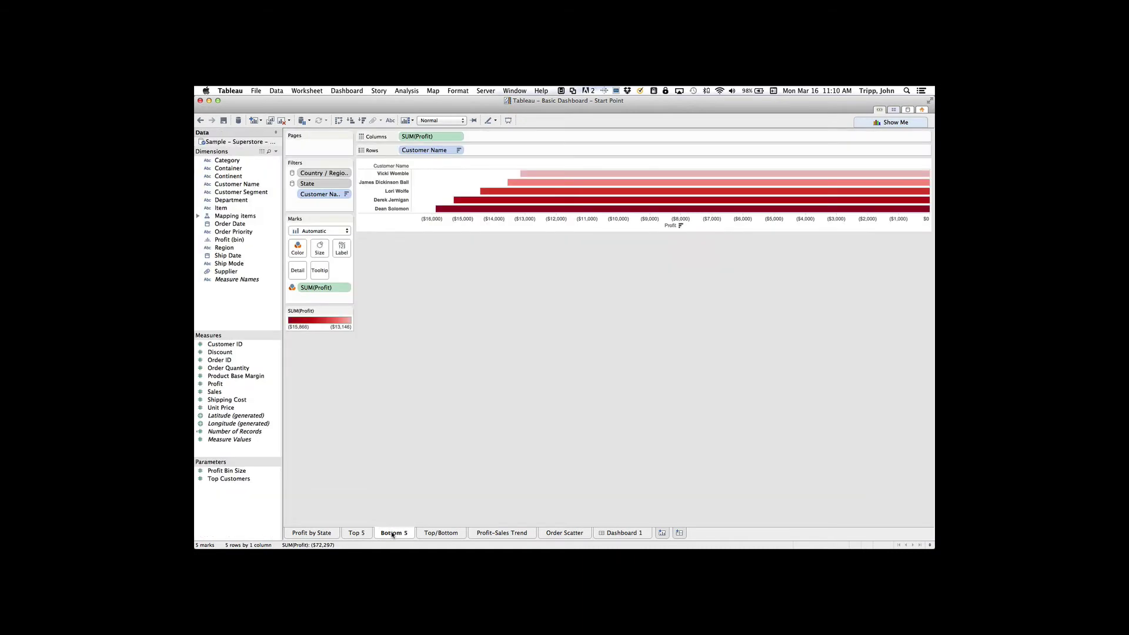
right_click(560, 221)
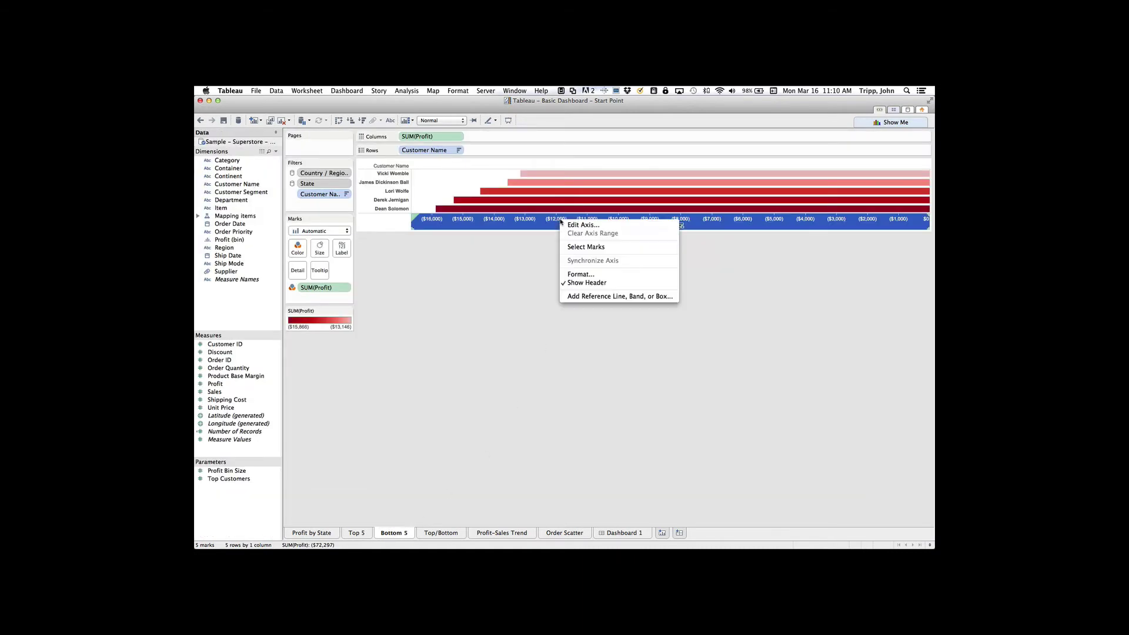
click(582, 224)
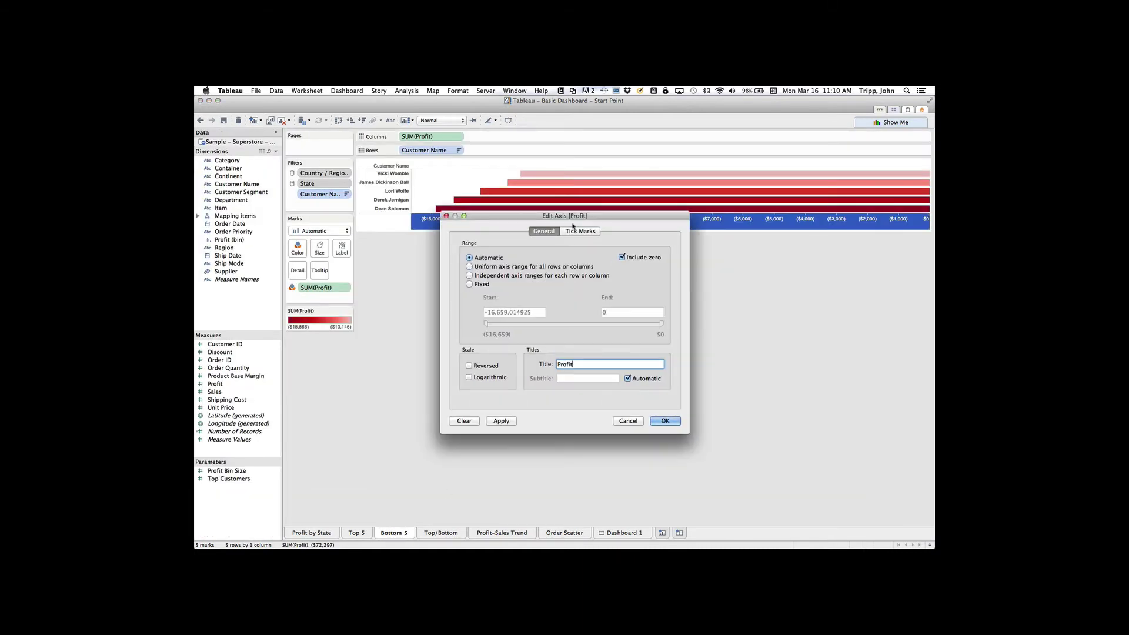
click(470, 366)
click(501, 420)
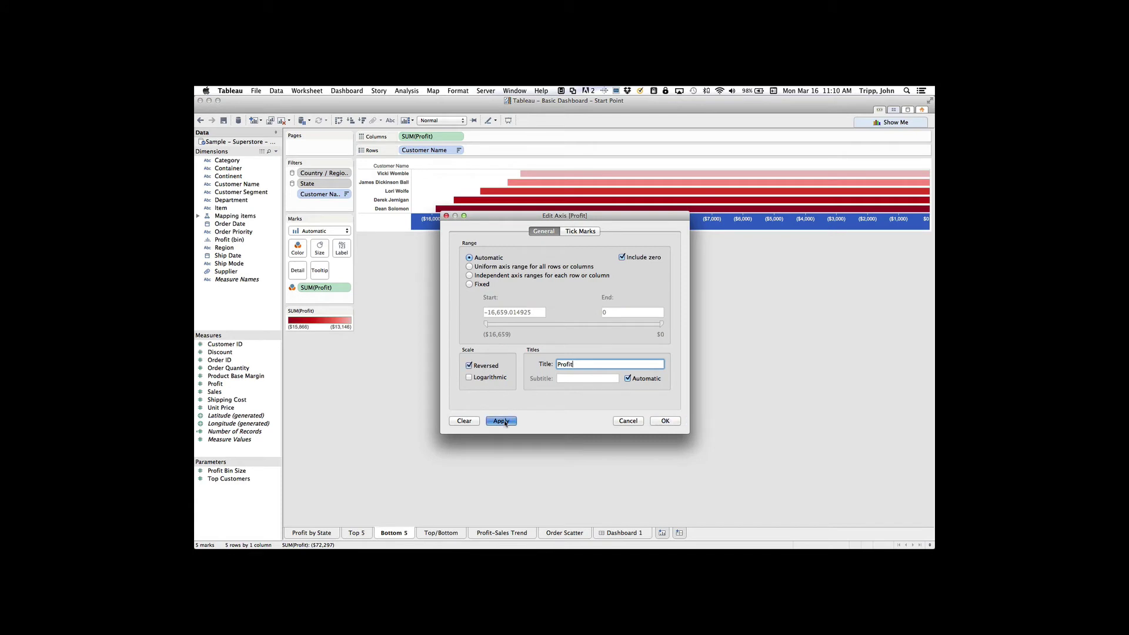
click(664, 421)
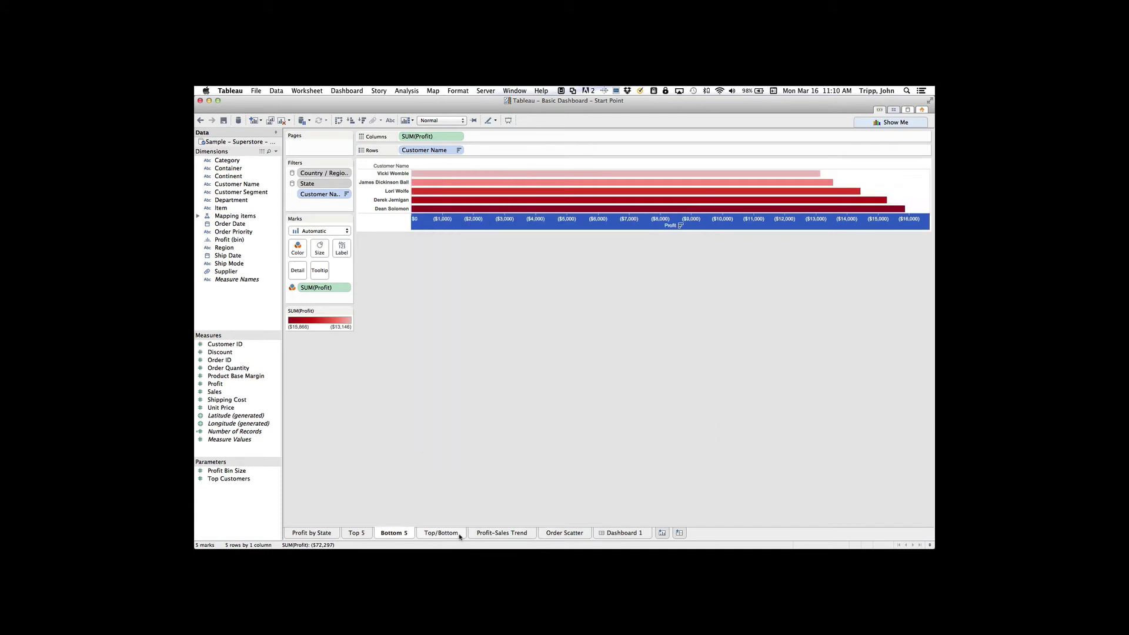
click(619, 531)
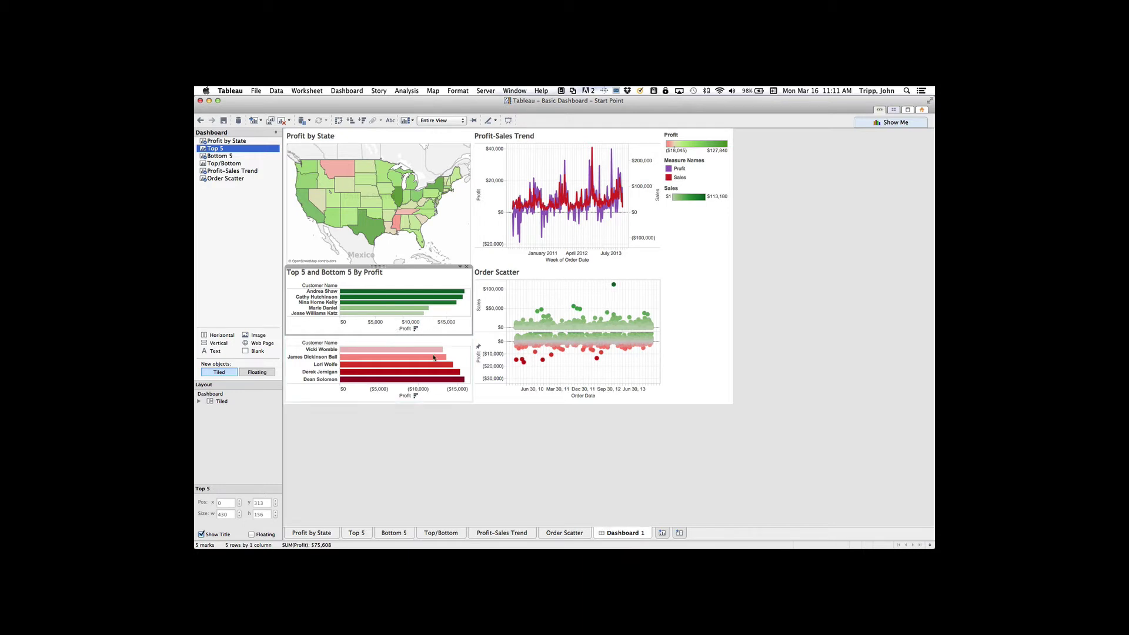
Give the Profit axis on the Top 5 worksheet a fixed range that ends at 20000.
mouse_move(454, 307)
click(356, 533)
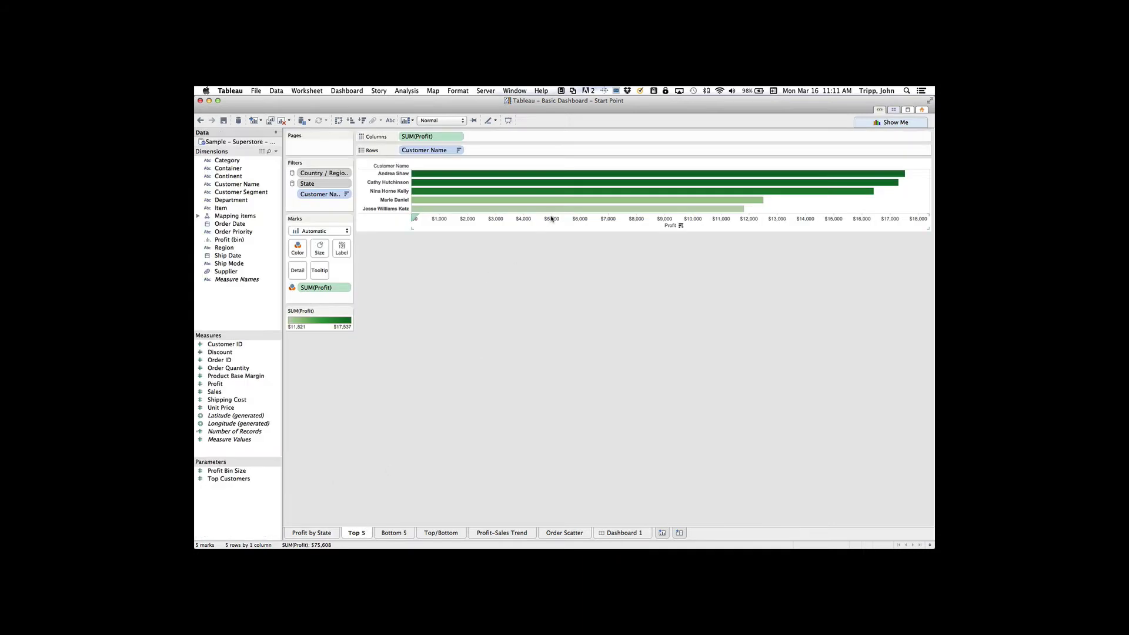
right_click(546, 221)
click(557, 225)
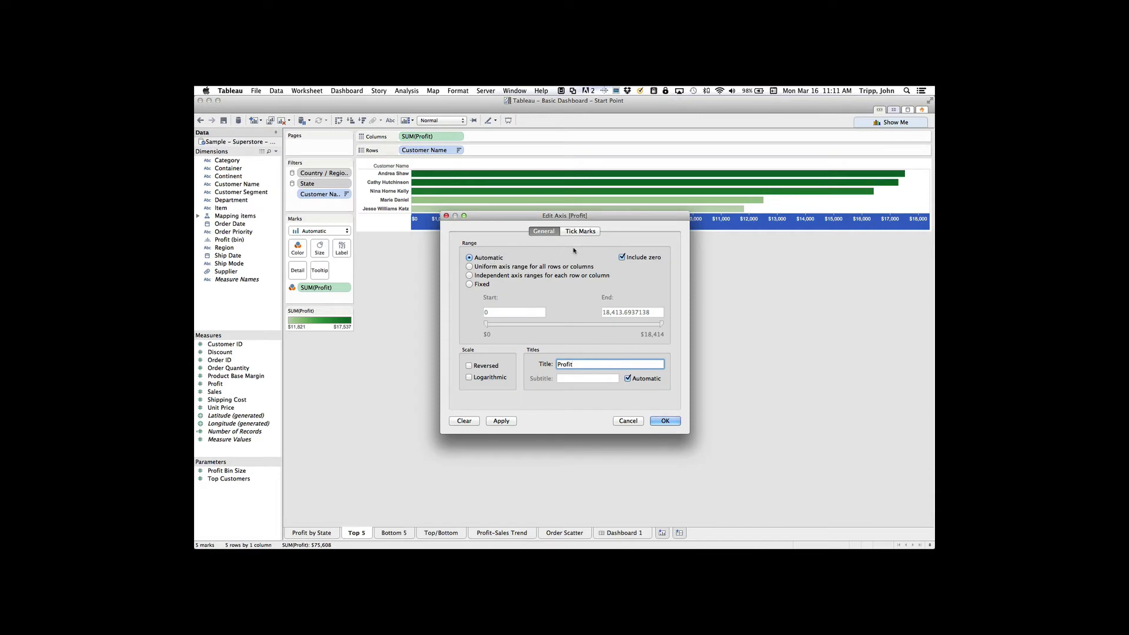
click(480, 284)
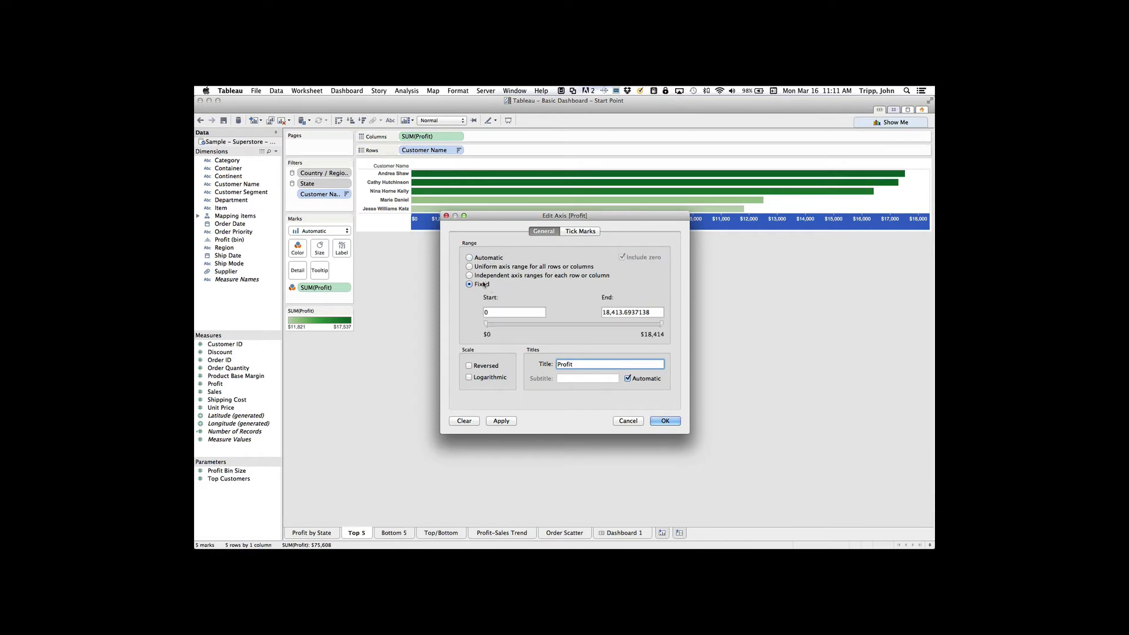
double_click(632, 312)
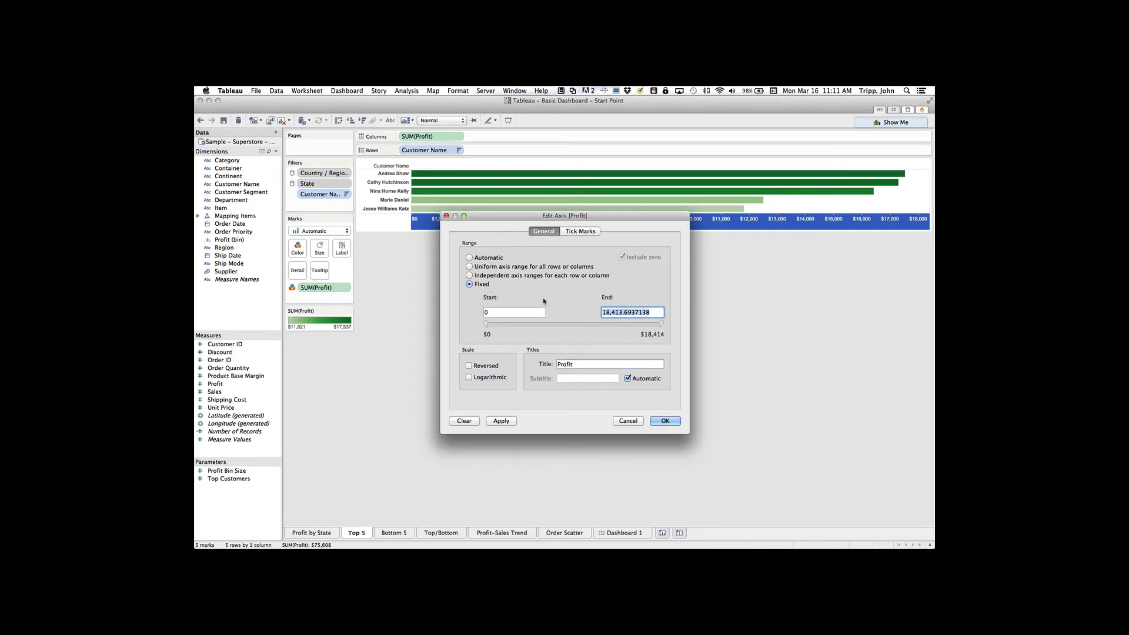
text(20000)
click(671, 422)
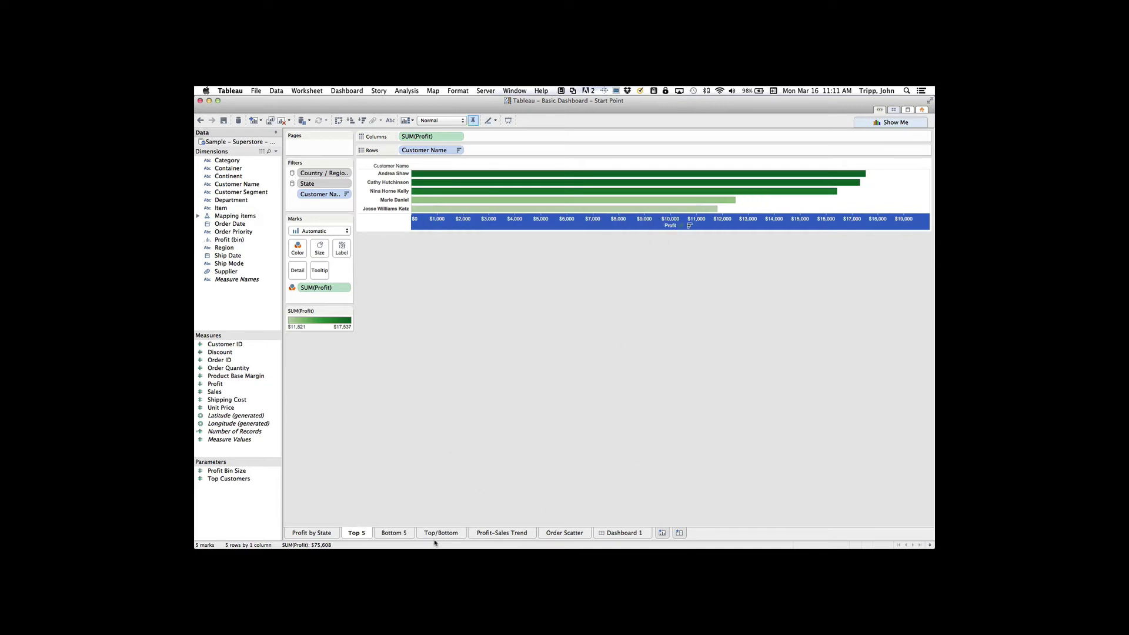
Give the Profit axis on the Bottom 5 worksheet a fixed range that starts at -20,000.
click(392, 532)
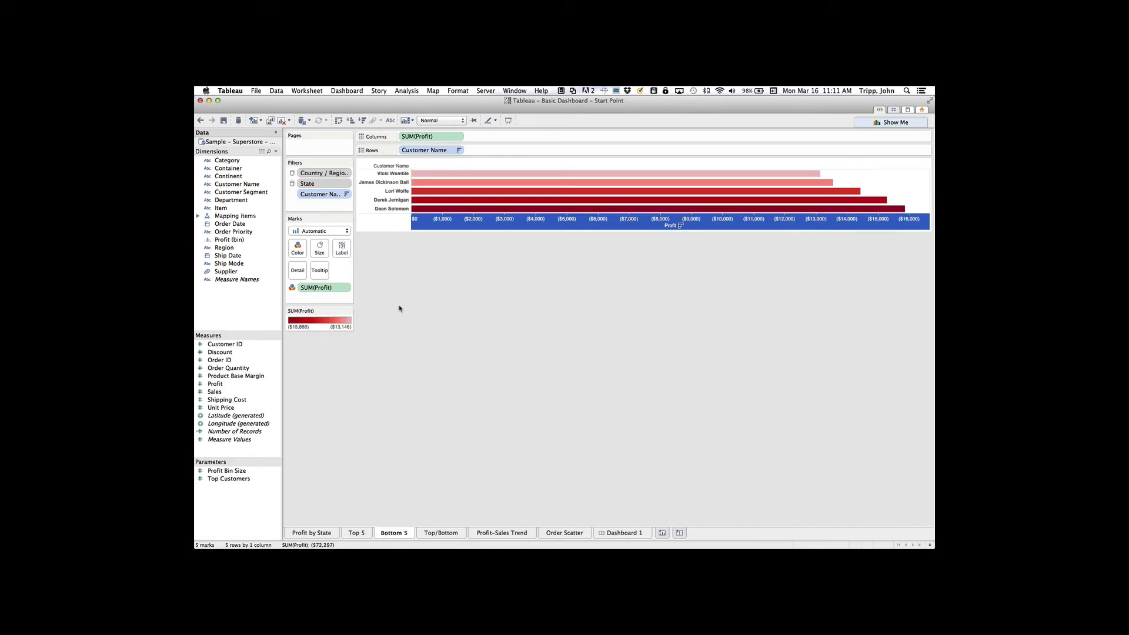
right_click(459, 218)
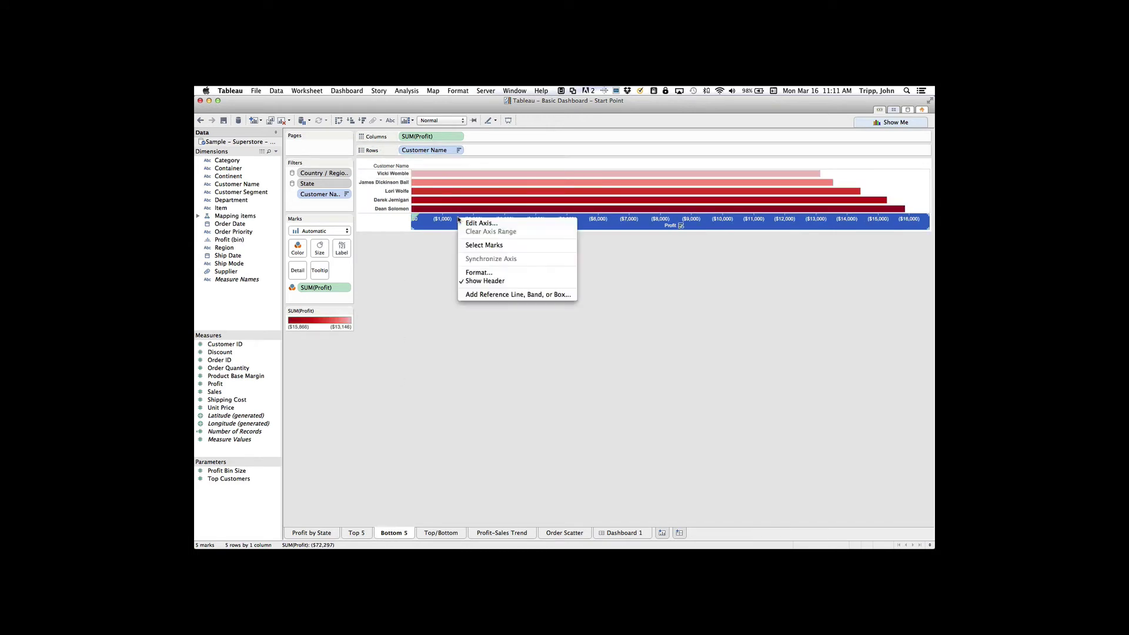
click(479, 224)
click(469, 284)
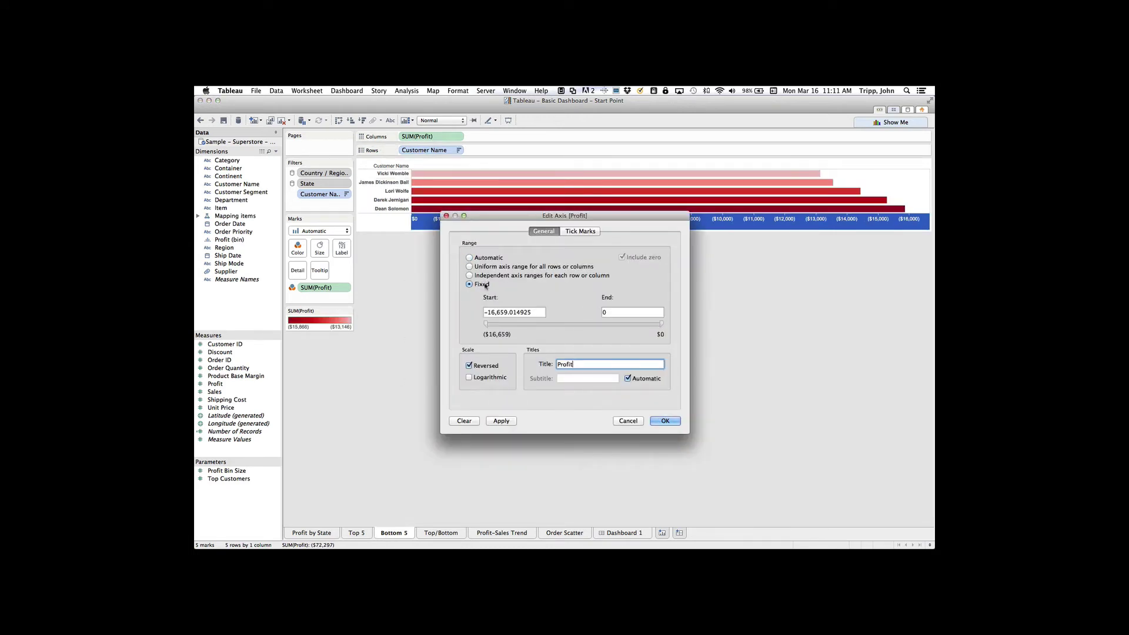
triple_click(536, 311)
text(-)
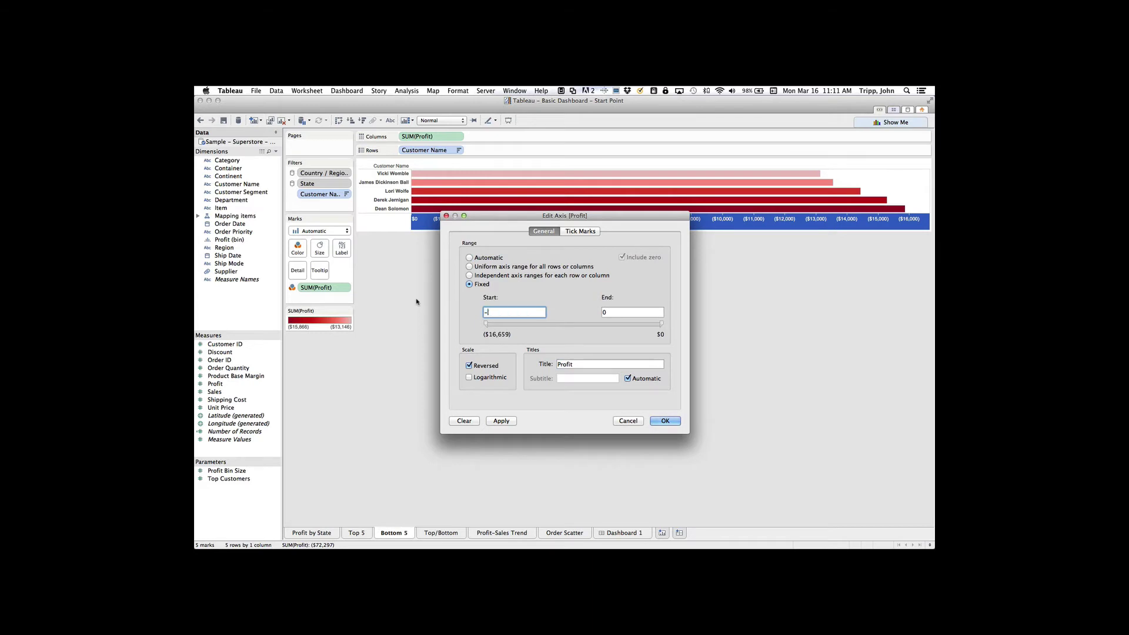
text(20,00000)
click(512, 422)
click(665, 421)
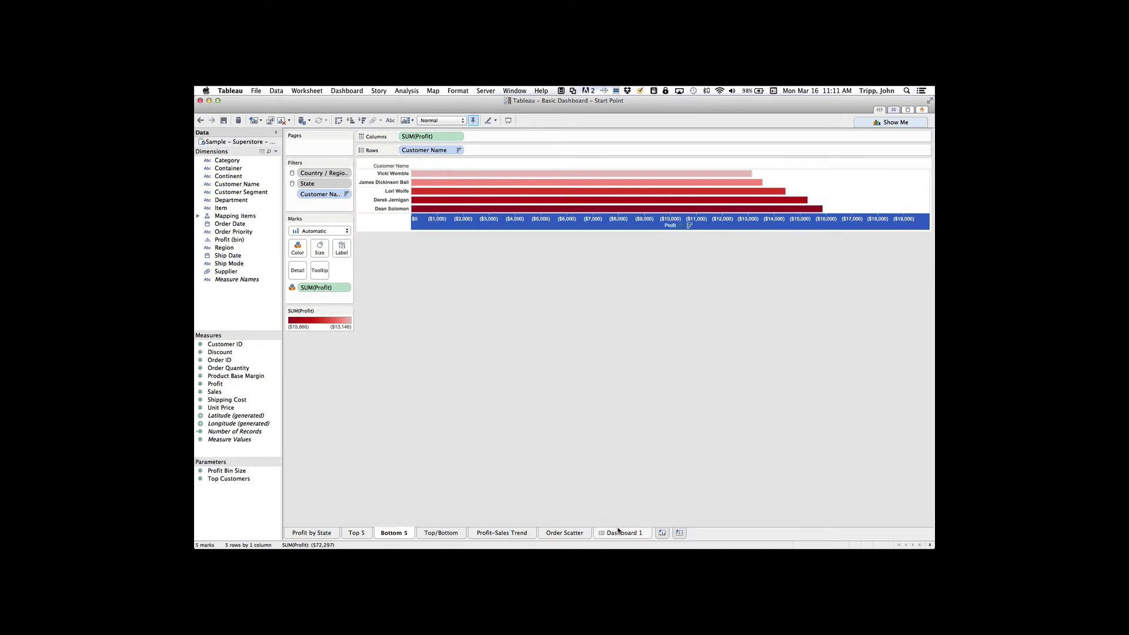
Return to Dashboard 1 and lower the boundary between the Top 5 and Bottom 5 charts slightly to even out their heights.
click(615, 533)
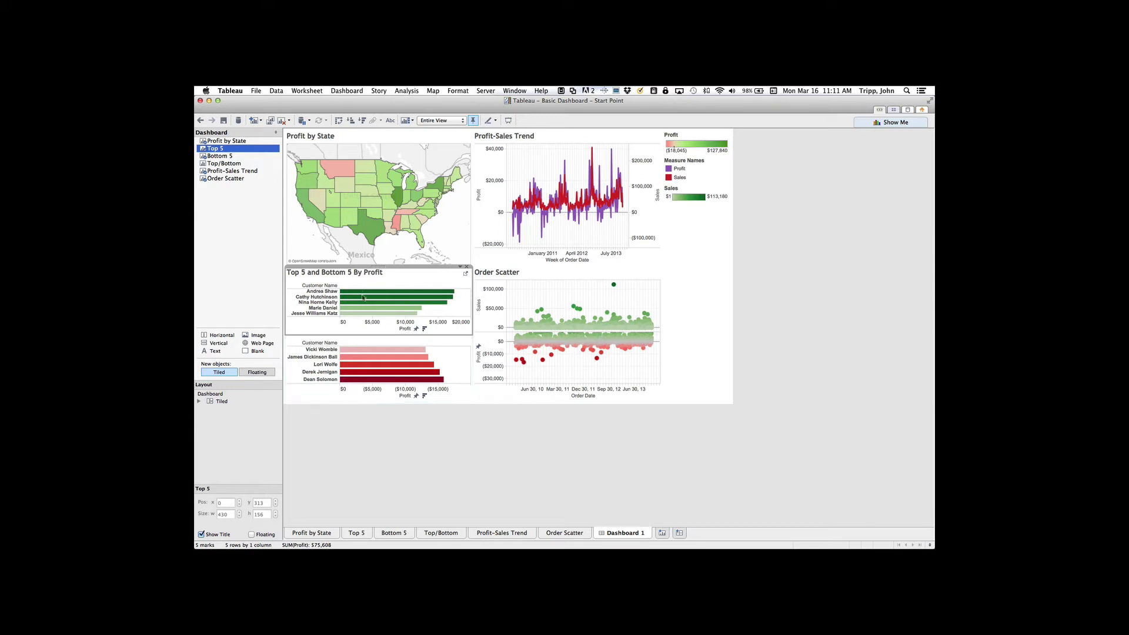
click(374, 342)
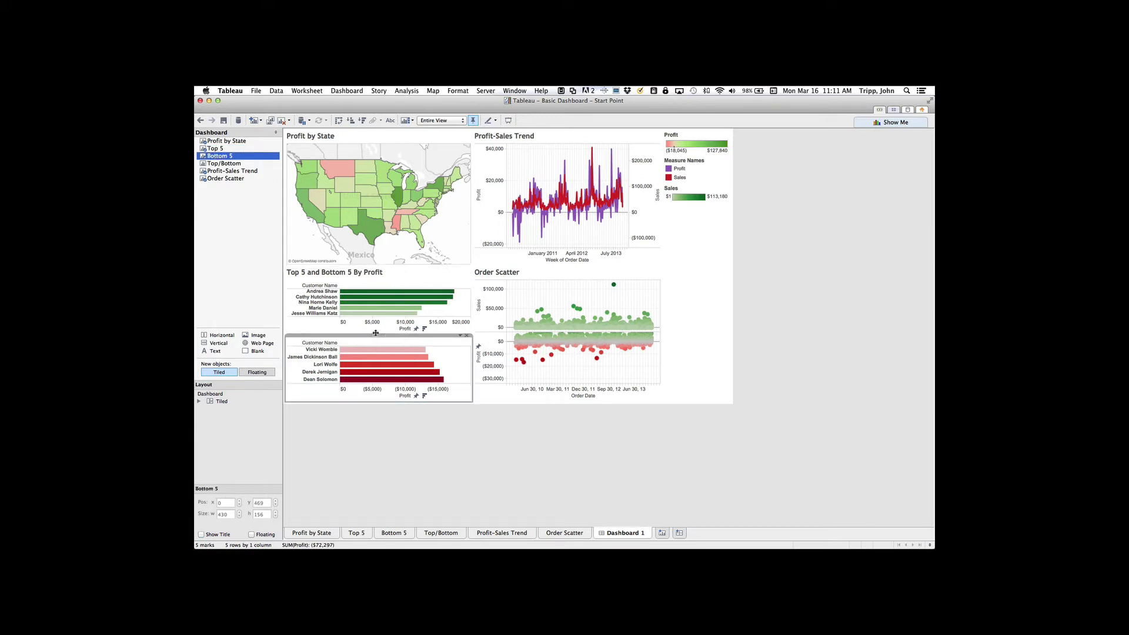
drag(375, 333, 375, 343)
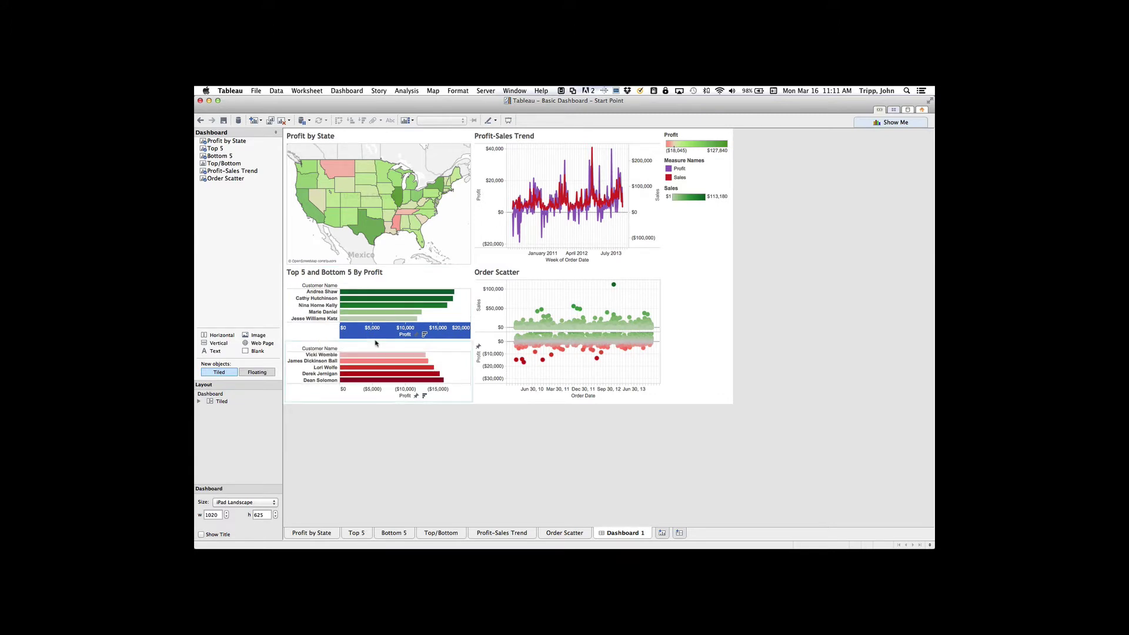
Set the dashboard size to Letter Landscape (1100 x 850).
click(701, 297)
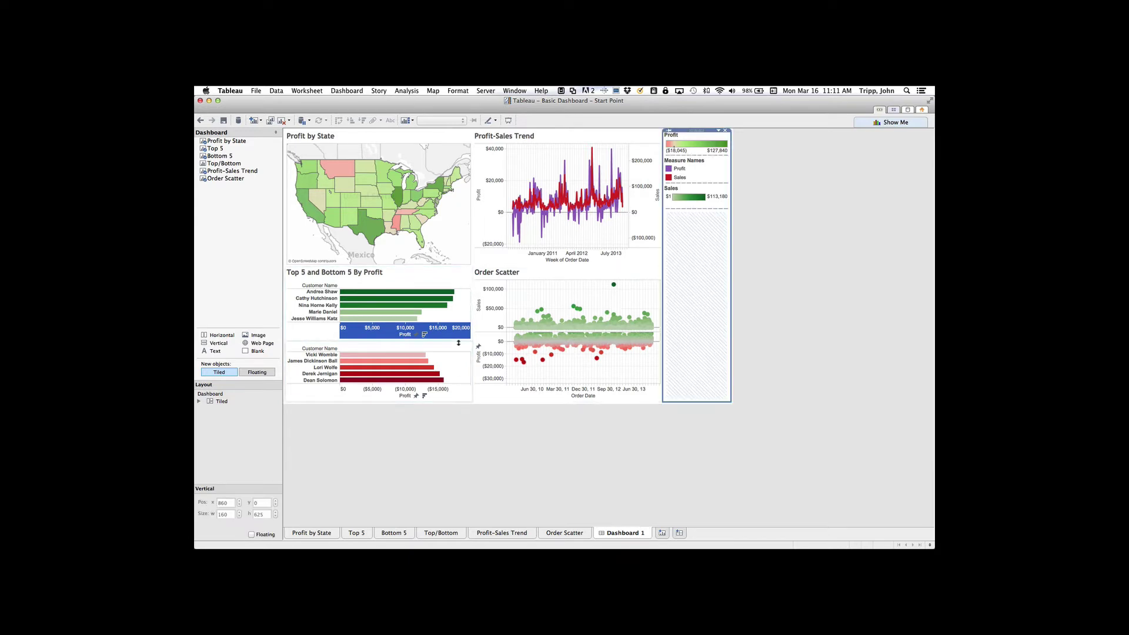
click(463, 447)
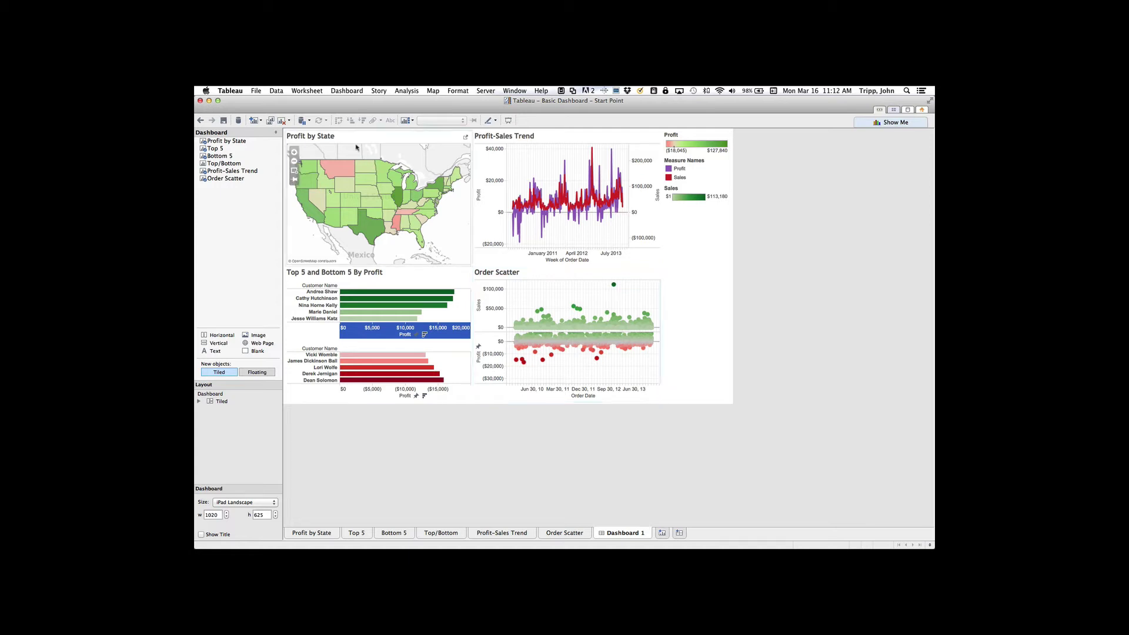
click(256, 503)
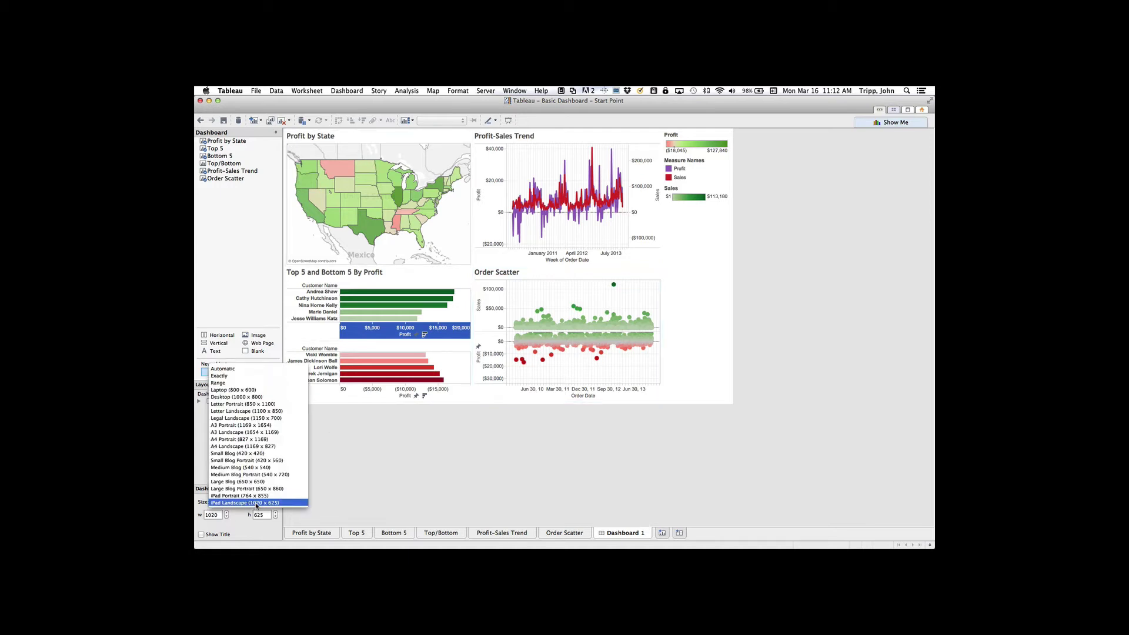
click(279, 411)
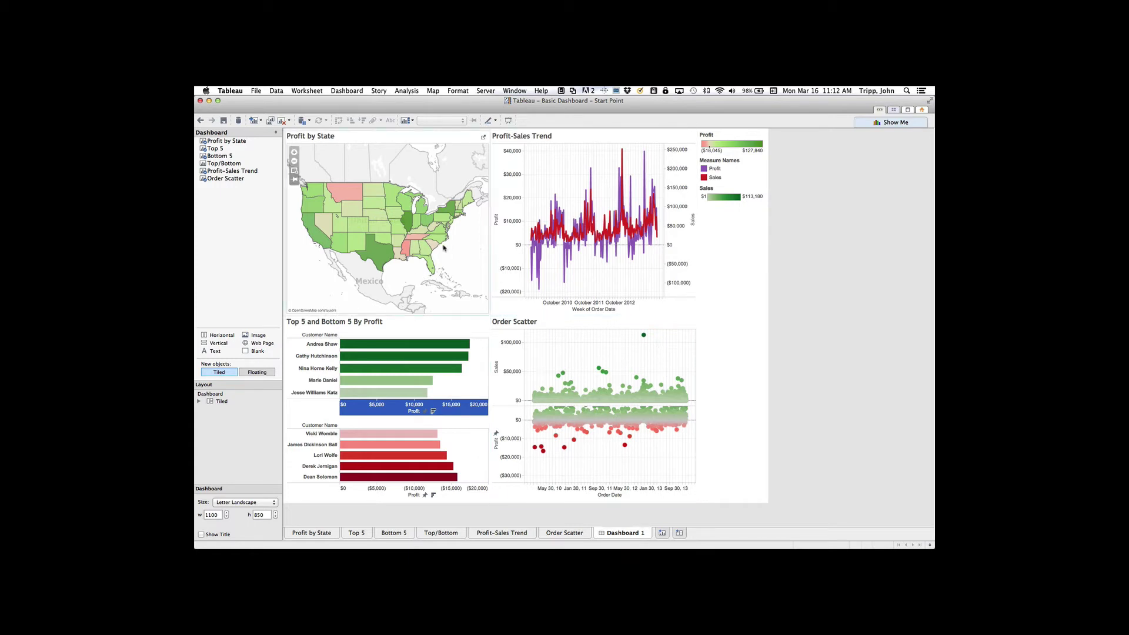
Select individual states on the Profit by State map and a Top 5 bar to examine whether the other charts respond, and clear the selection.
click(466, 251)
click(724, 298)
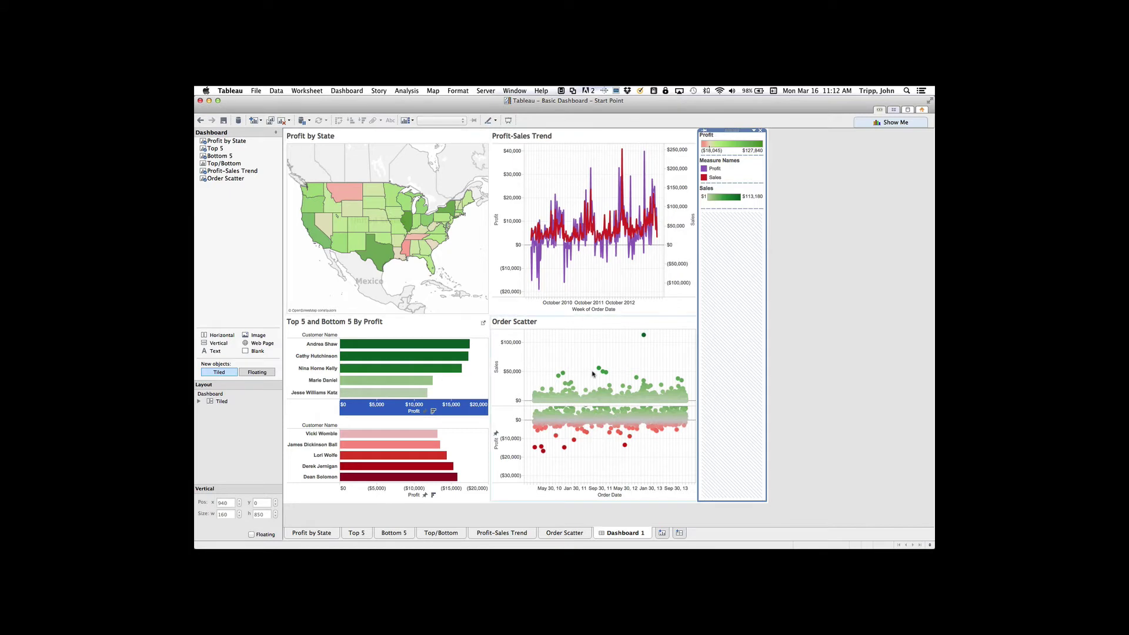
click(461, 250)
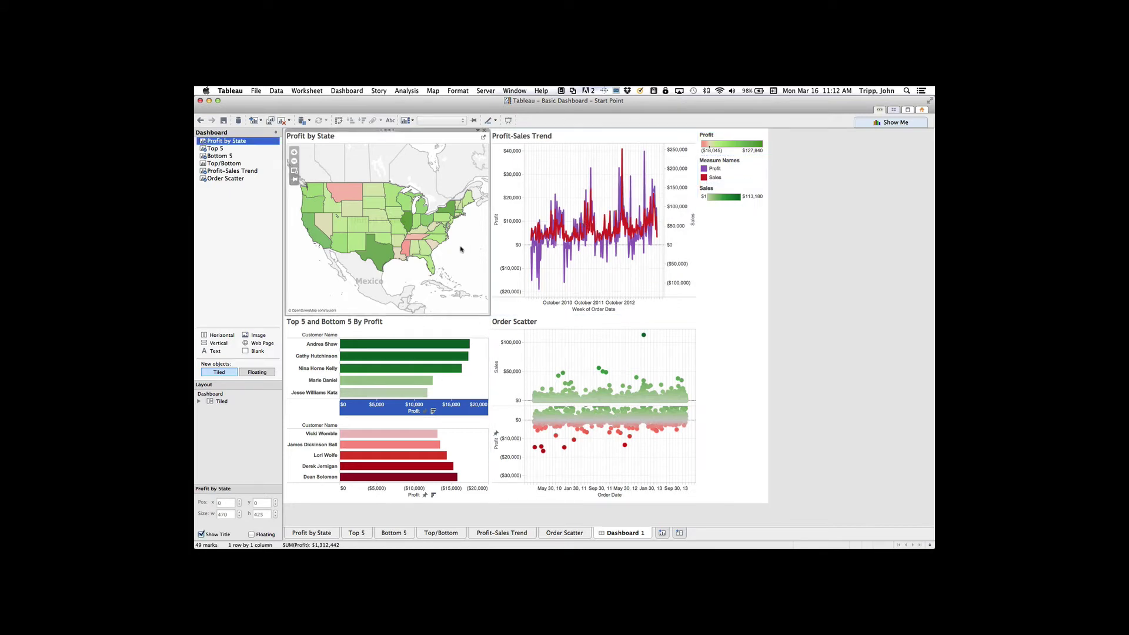
click(381, 260)
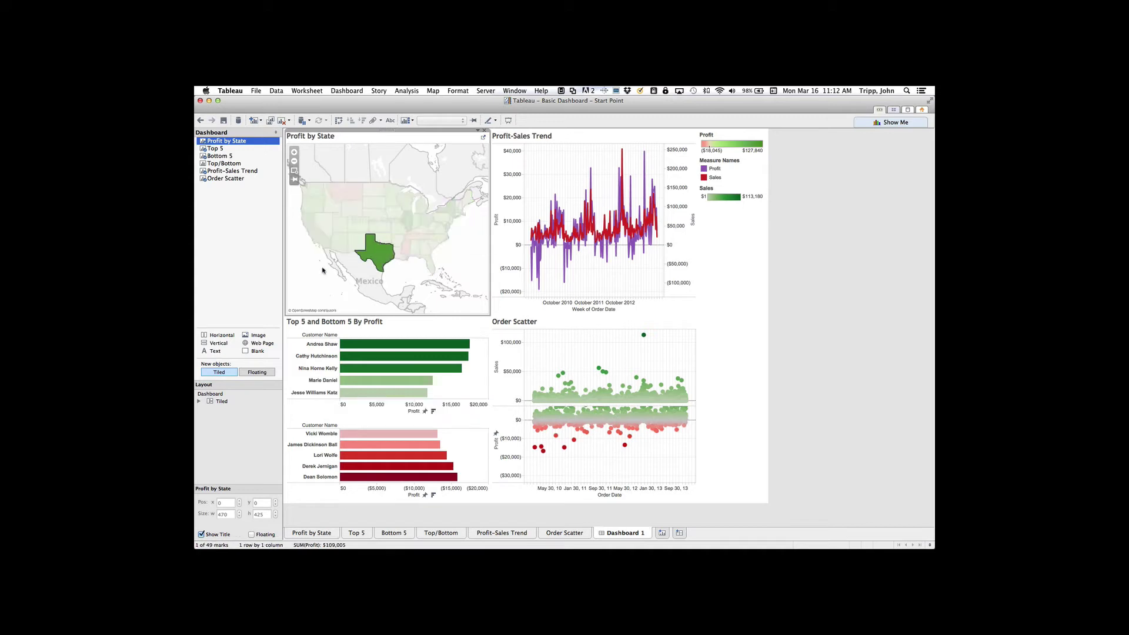
click(314, 229)
click(299, 284)
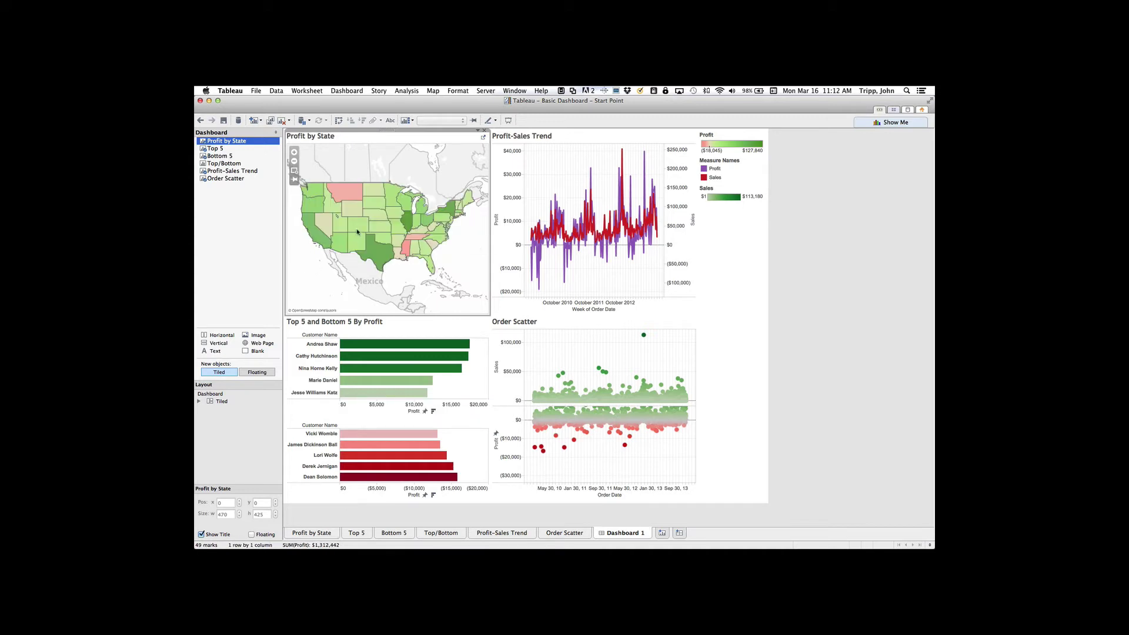
click(358, 230)
click(422, 231)
click(407, 250)
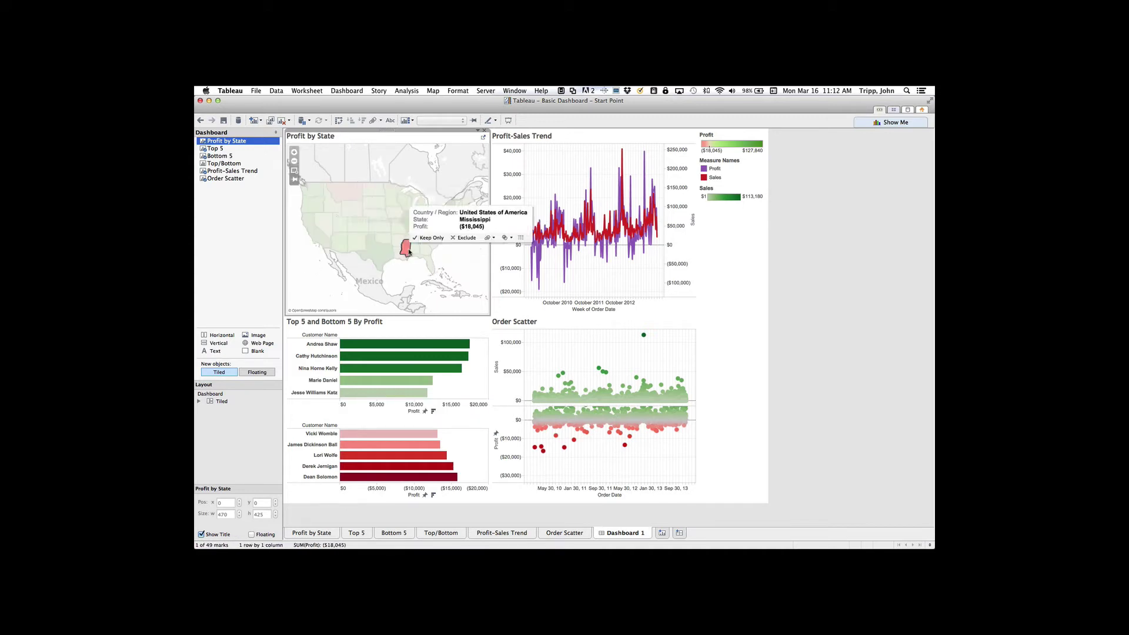
click(388, 229)
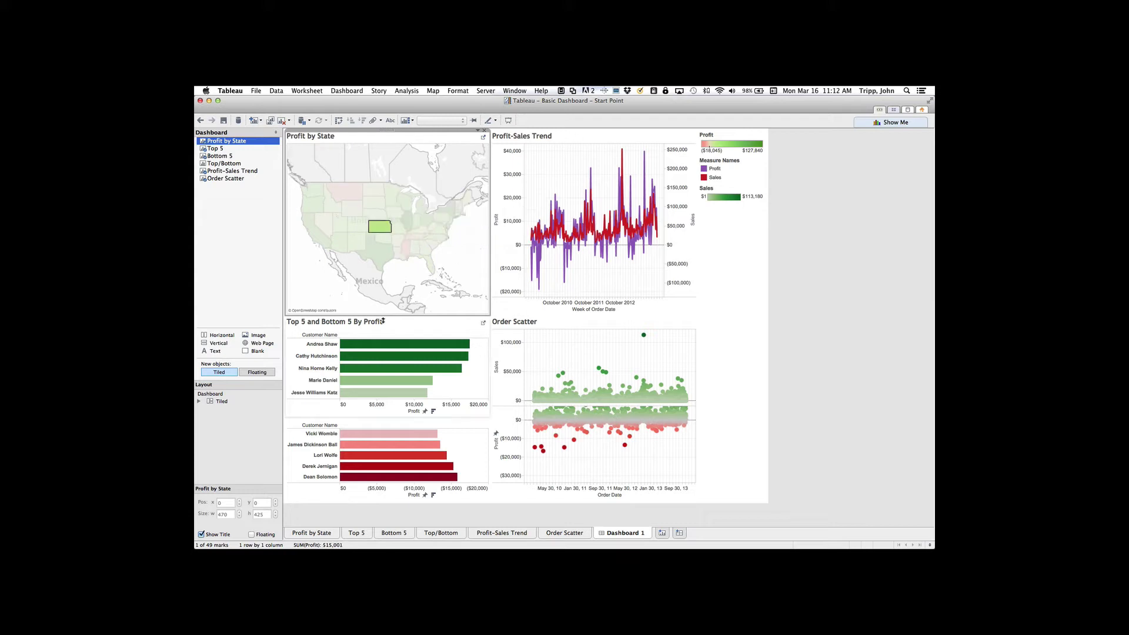
click(384, 354)
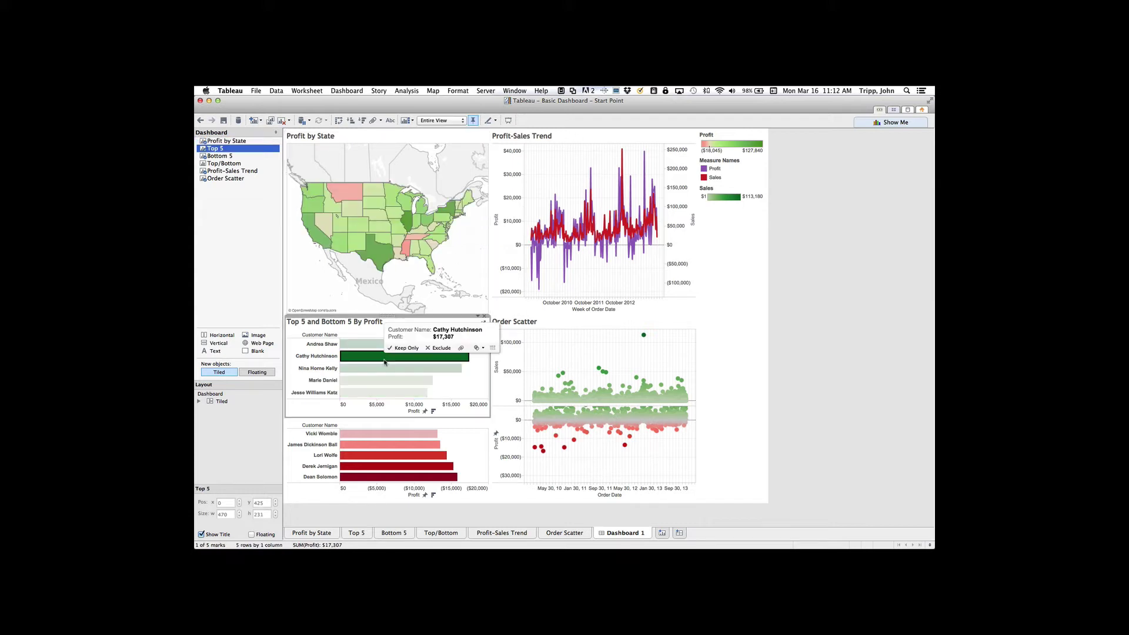
click(307, 271)
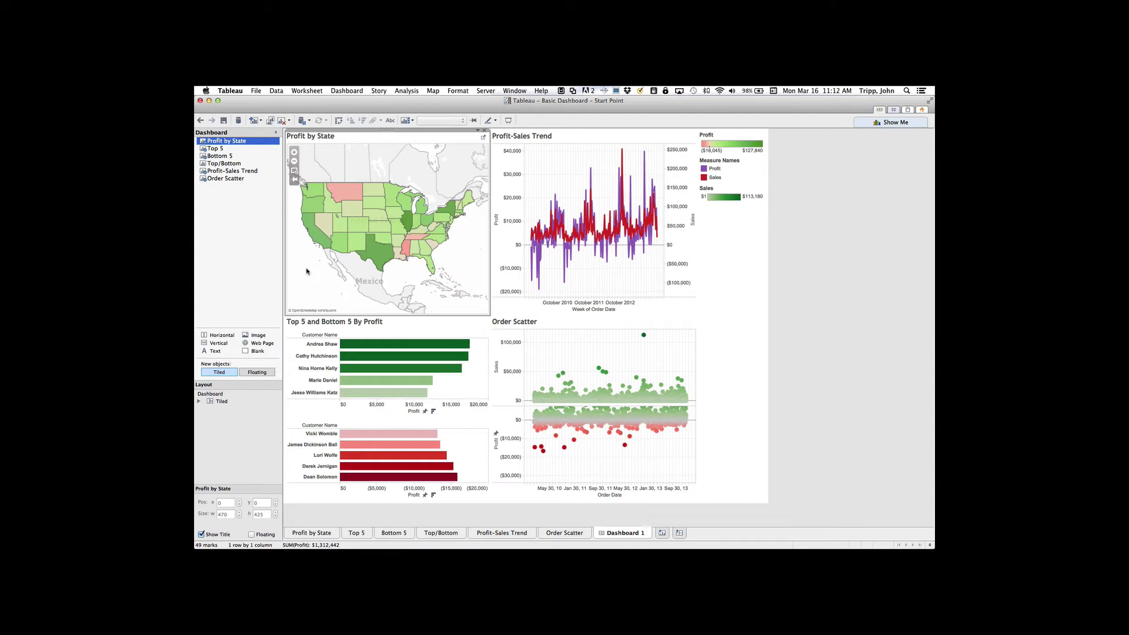
Add a State quick filter from the Profit by State map to the dashboard.
click(477, 131)
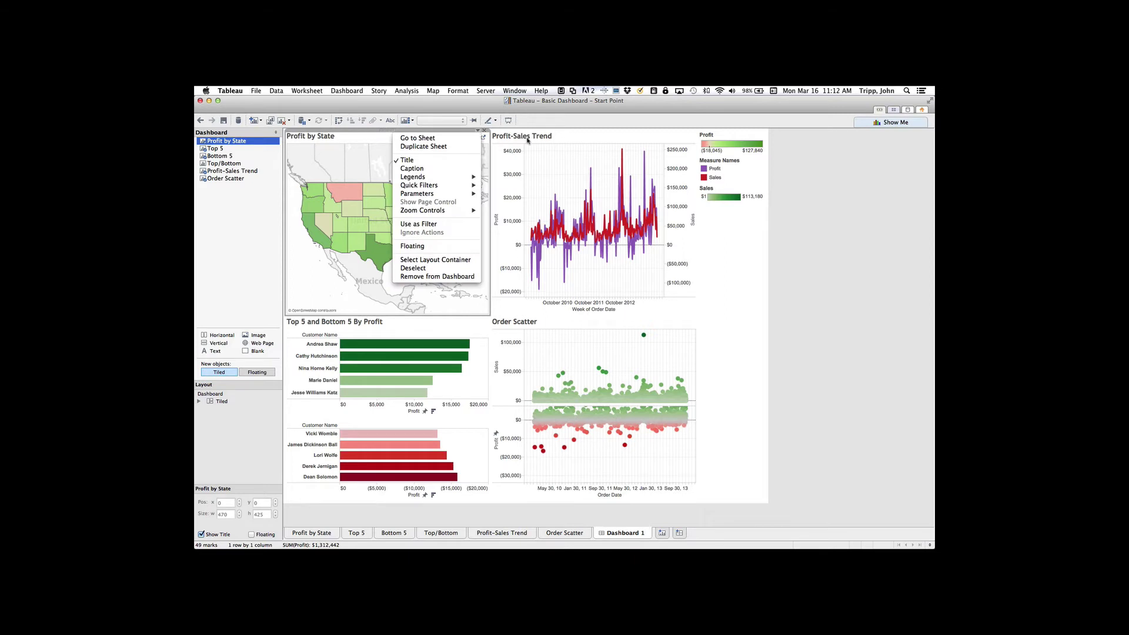
mouse_move(457, 196)
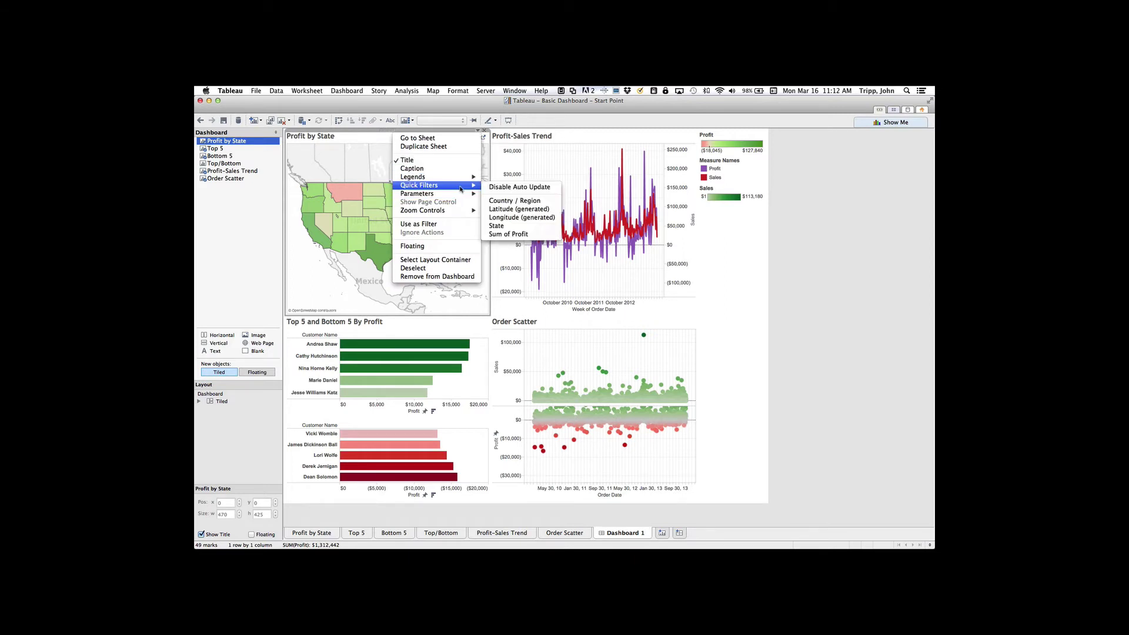
click(497, 227)
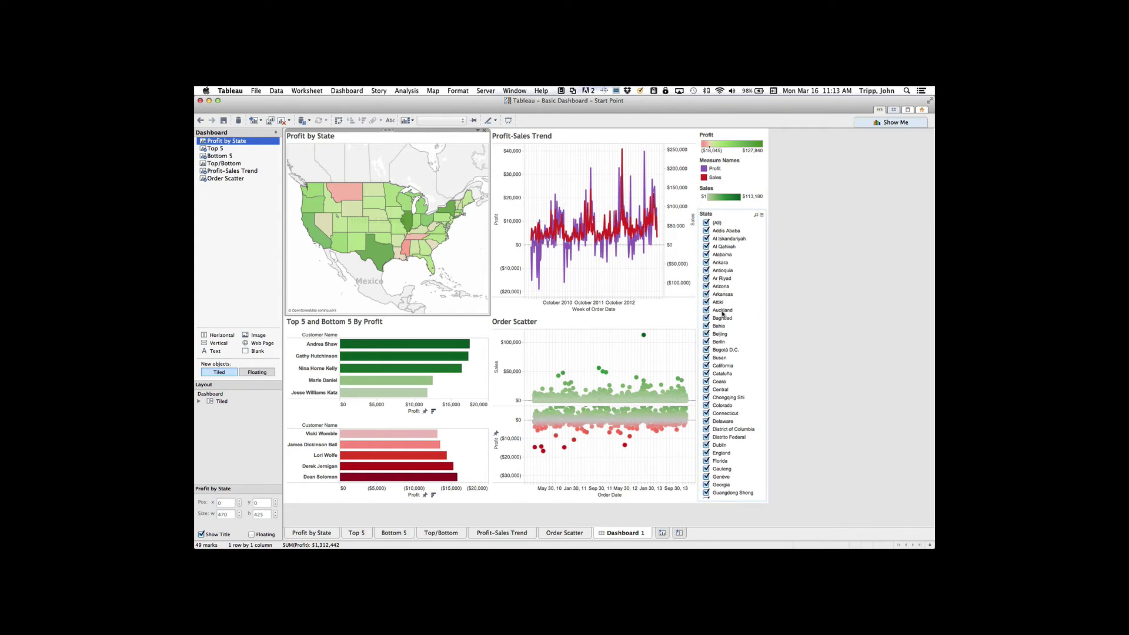
Look through the State filter's list, limit it to all values in context, and check the shortened list.
scroll(725, 400, down, 10)
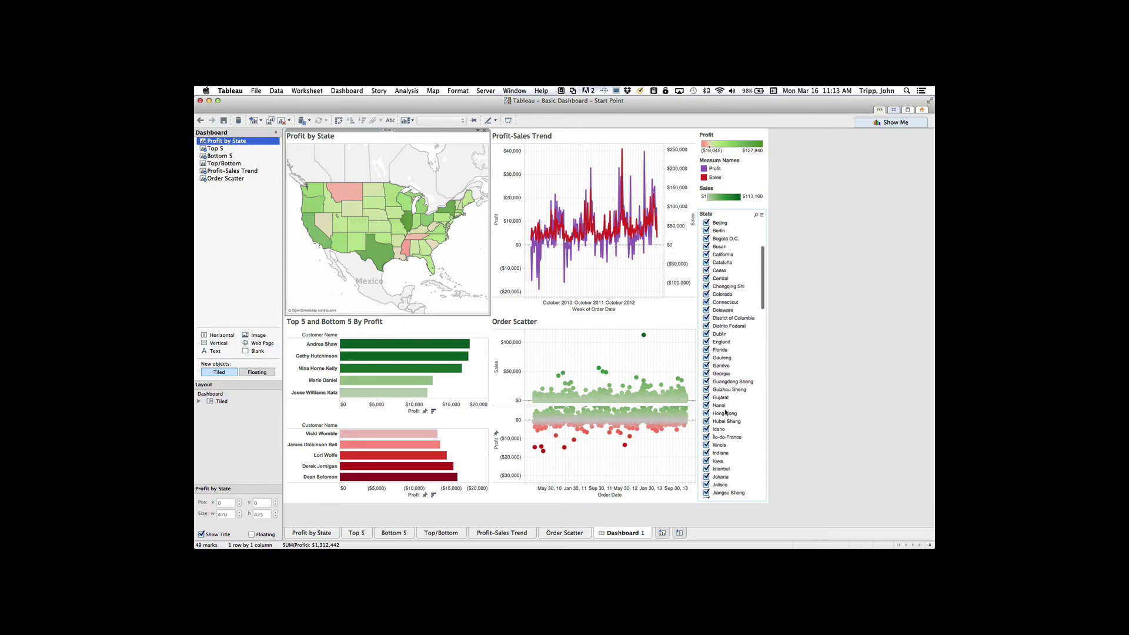
scroll(726, 414, down, 8)
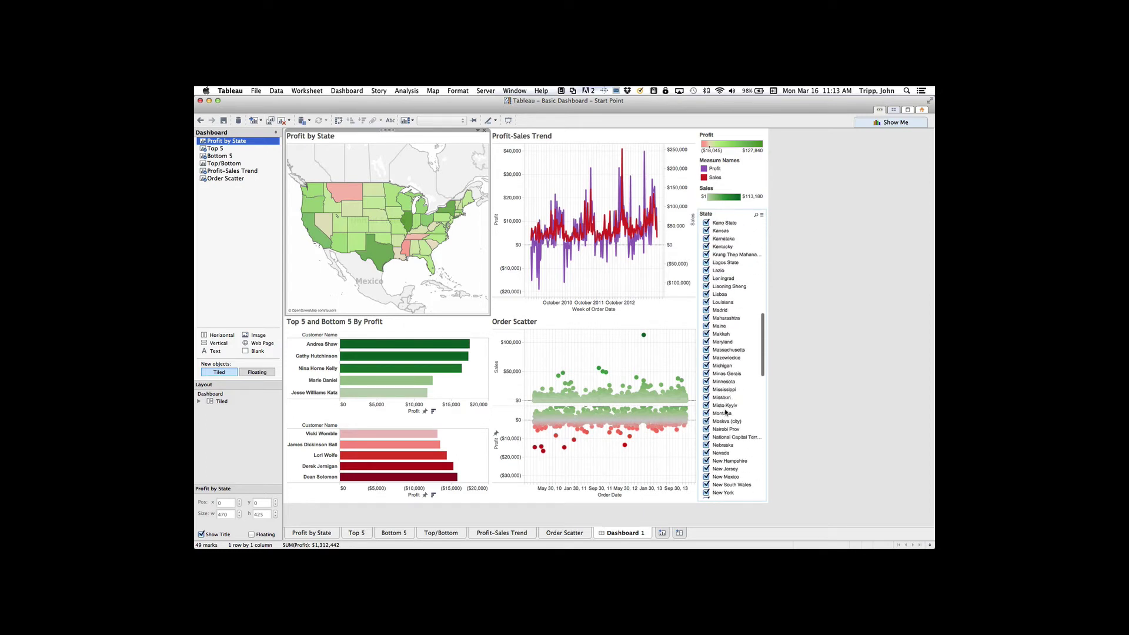
scroll(726, 413, down, 12)
scroll(726, 413, down, 10)
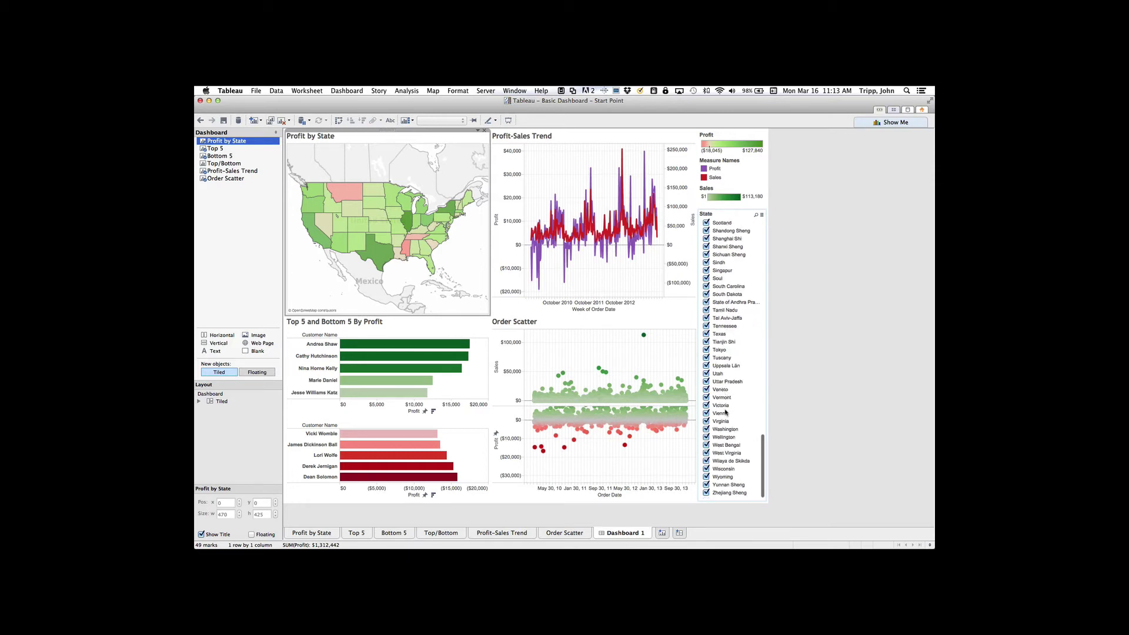
scroll(726, 413, up, 20)
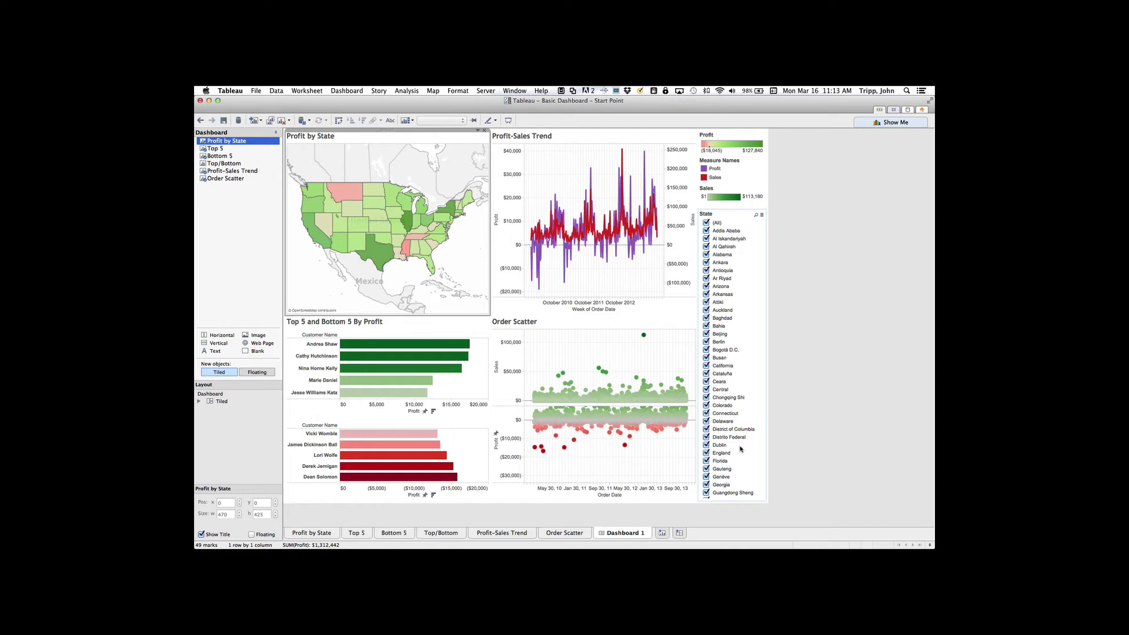
click(762, 216)
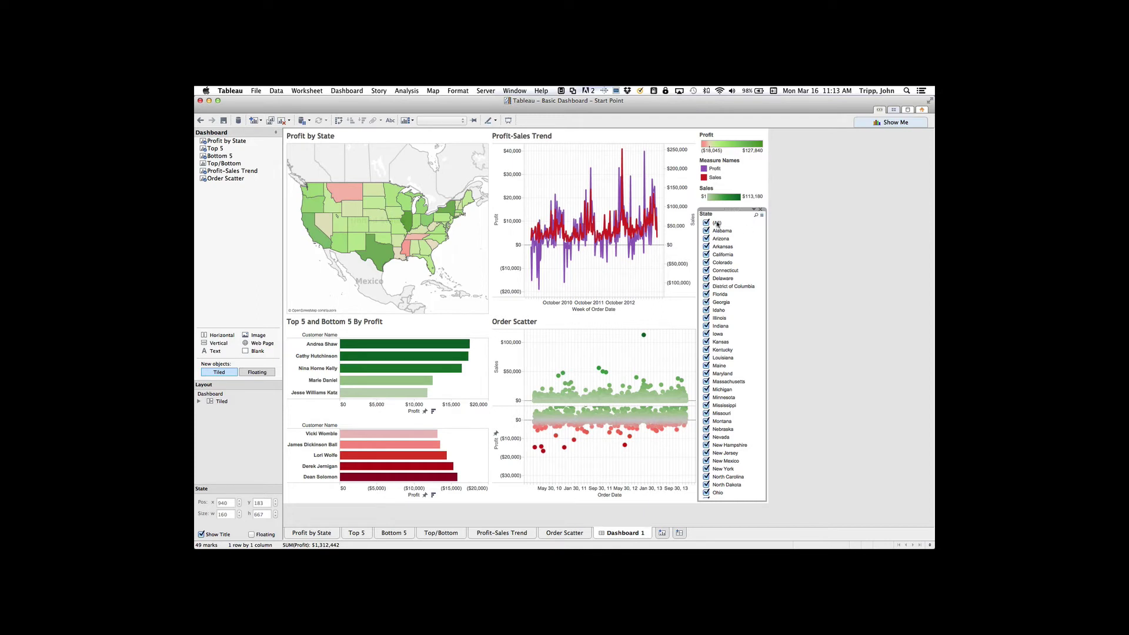
scroll(732, 419, down, 1)
scroll(732, 417, down, 5)
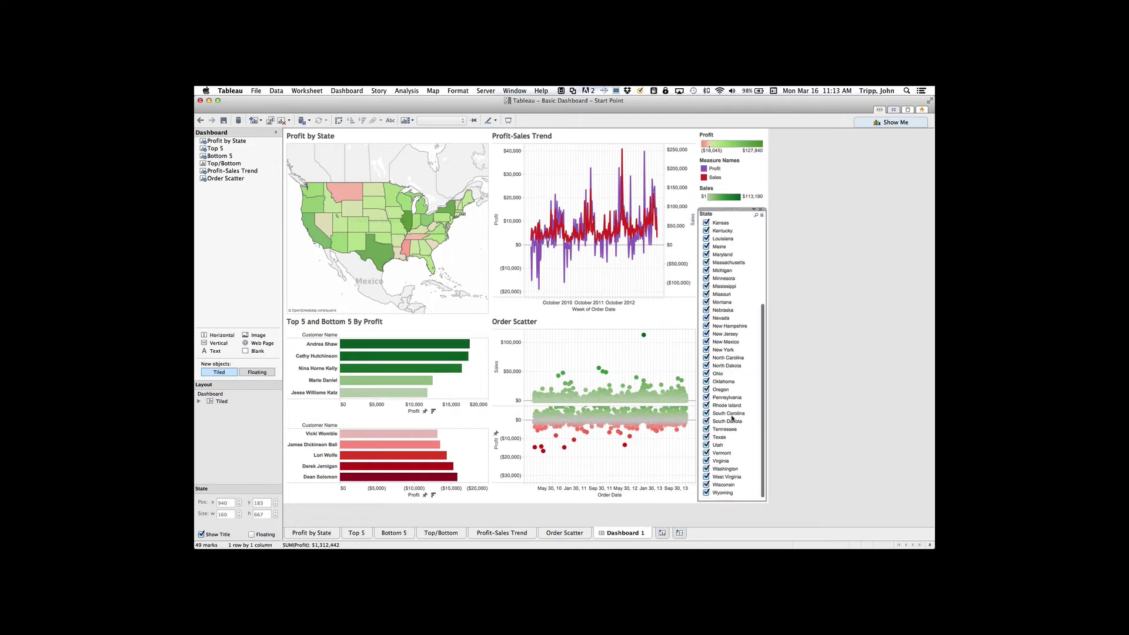
scroll(732, 418, up, 5)
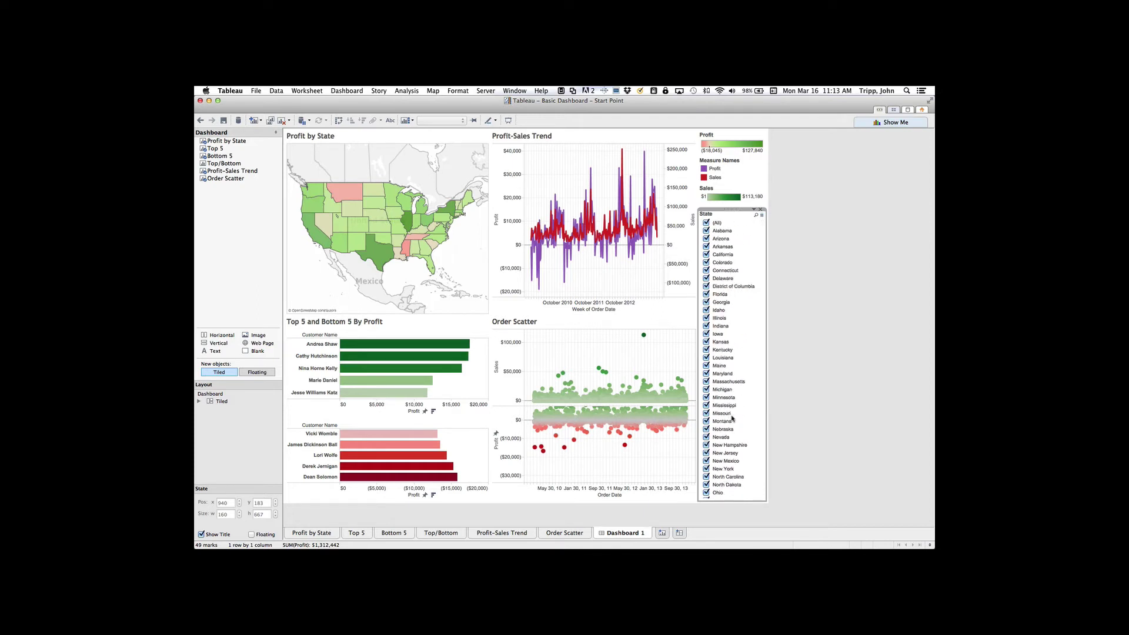
Try showing only relevant values in the State filter and switch it back to all values in context.
click(754, 211)
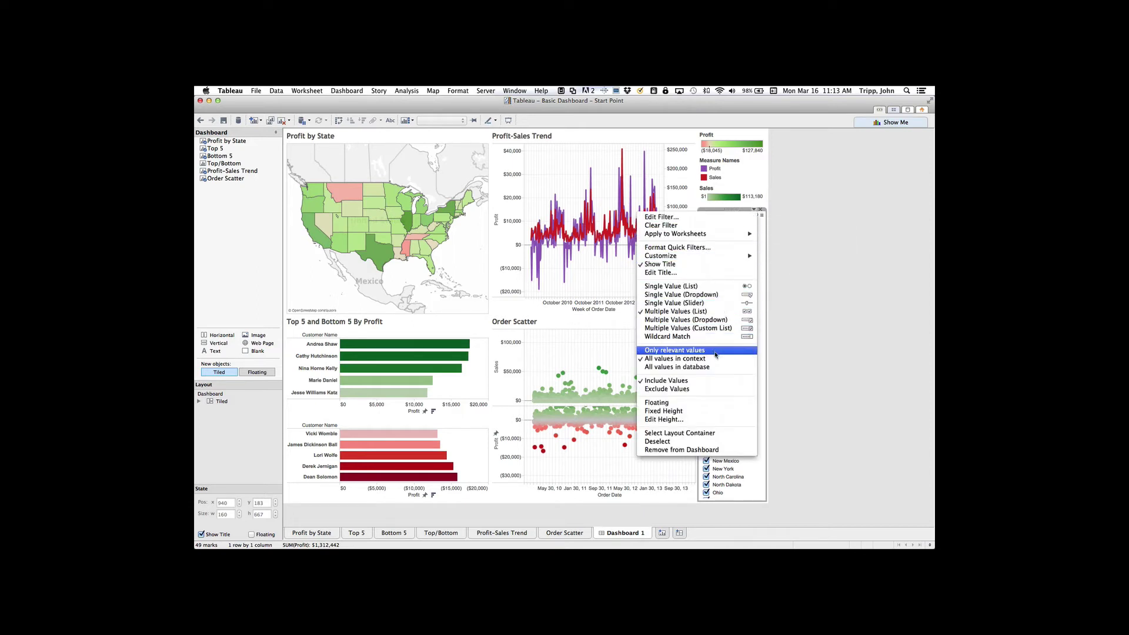
click(682, 351)
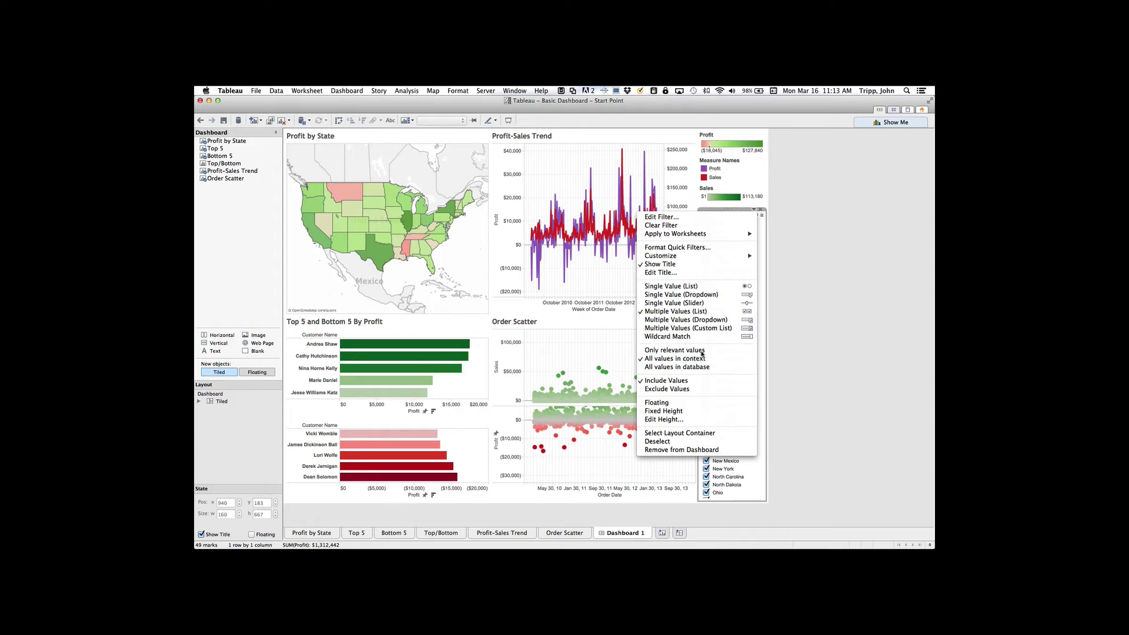
click(754, 210)
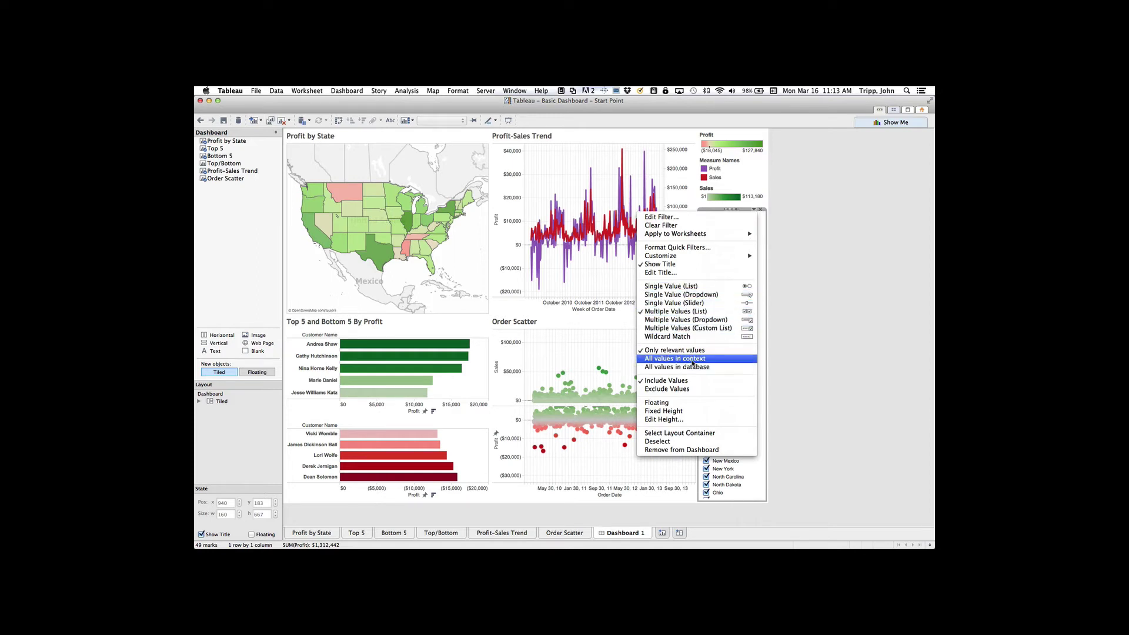
click(692, 360)
click(754, 209)
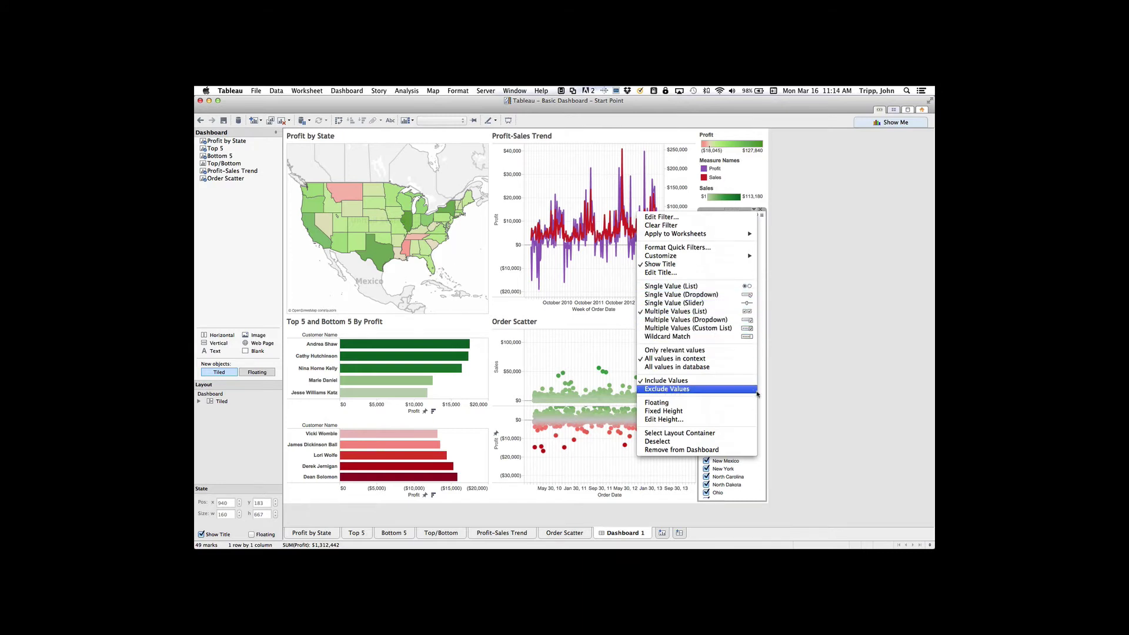
click(777, 386)
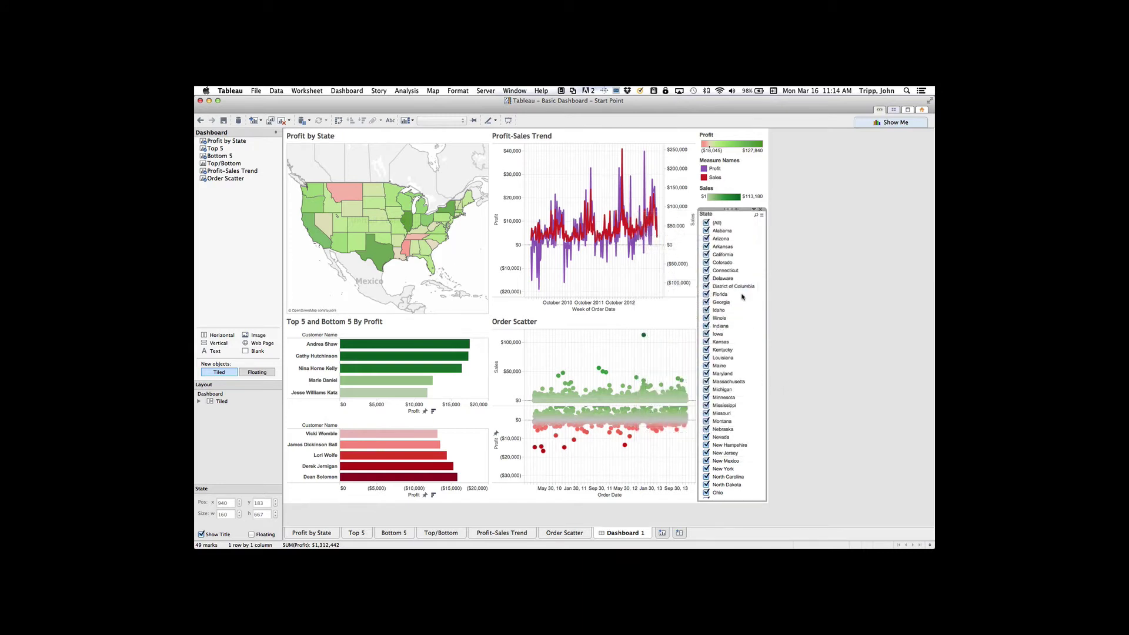
Clear all states in the State filter and include only Alabama, California, Delaware and Idaho.
click(707, 222)
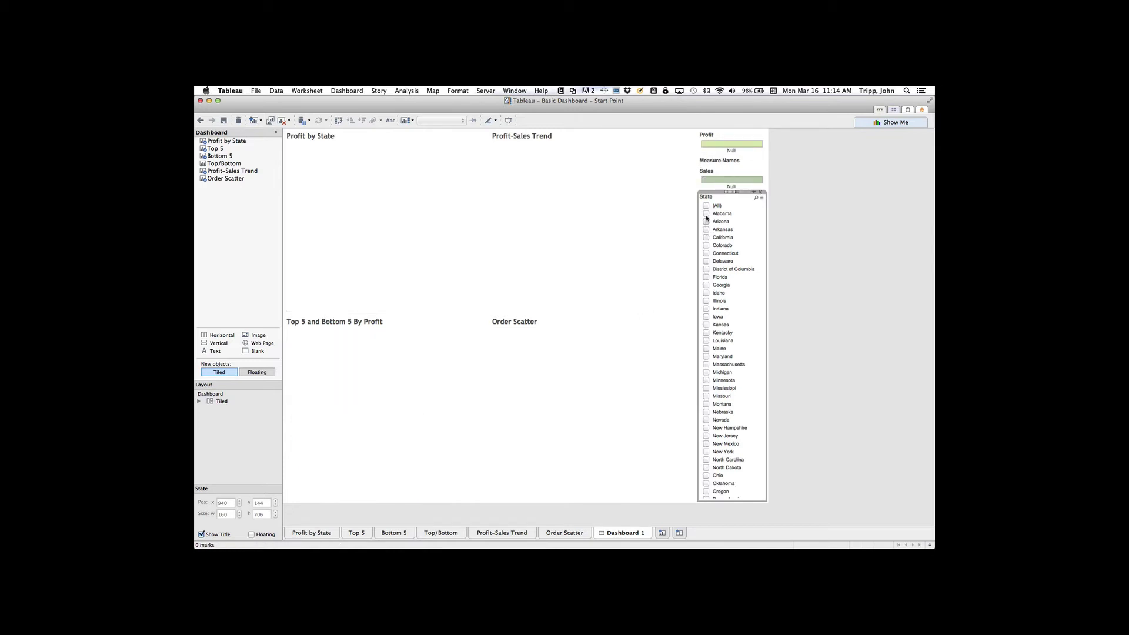
click(706, 215)
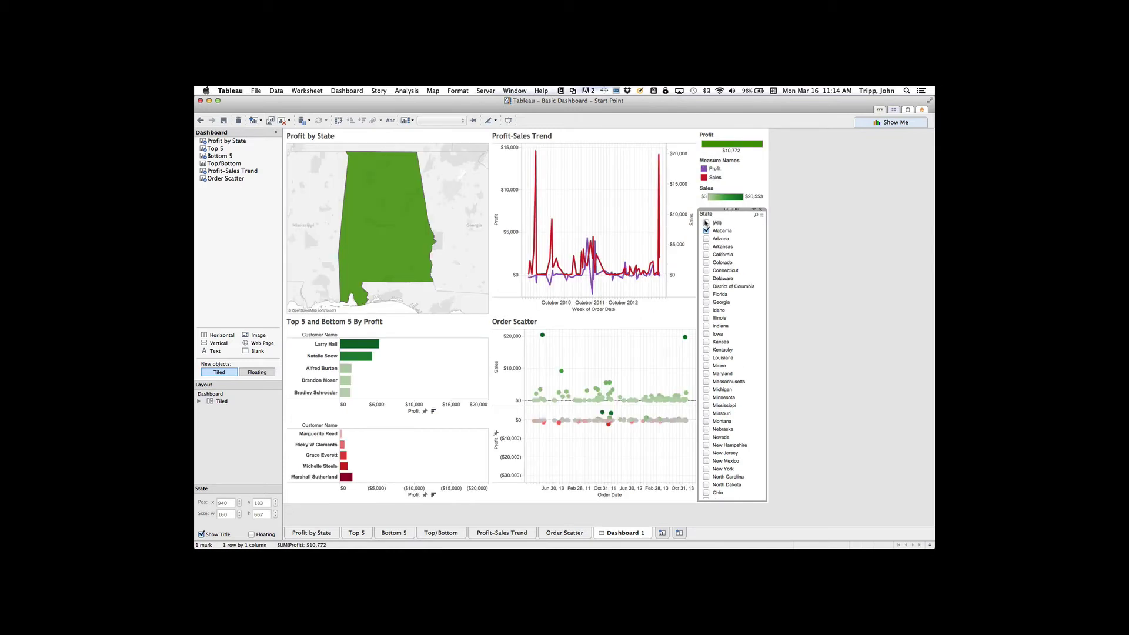
click(706, 254)
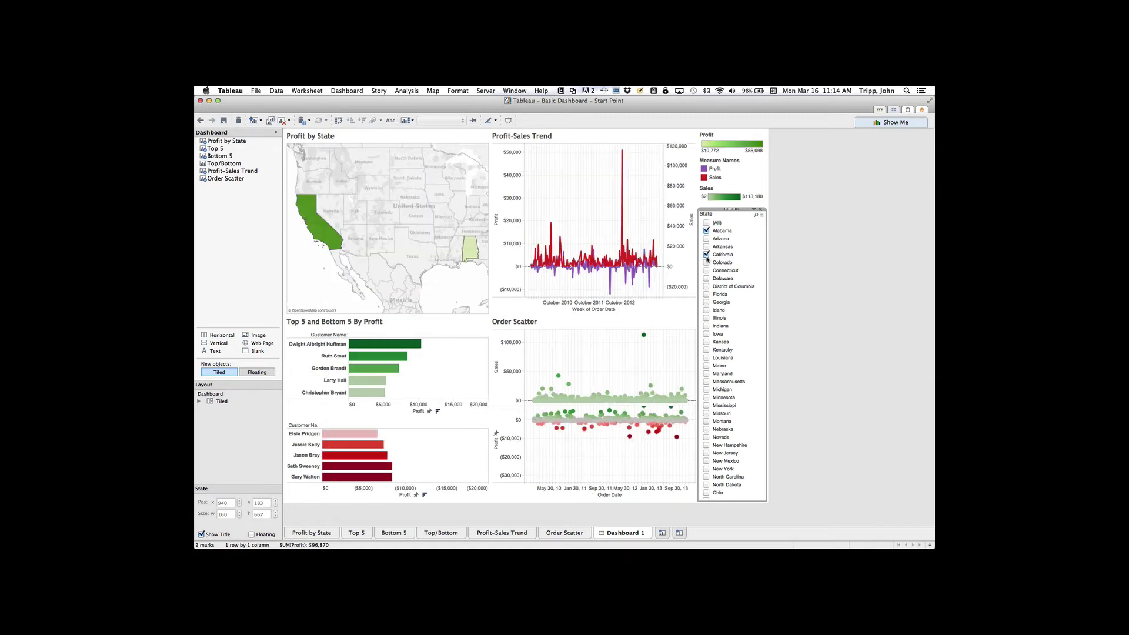
click(706, 279)
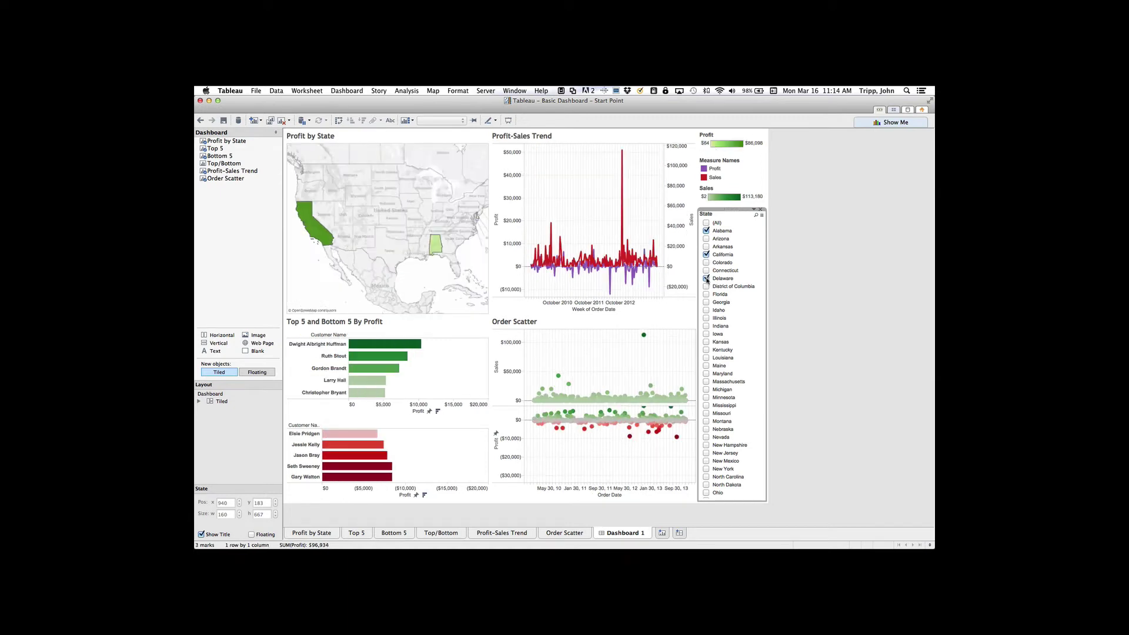
click(706, 311)
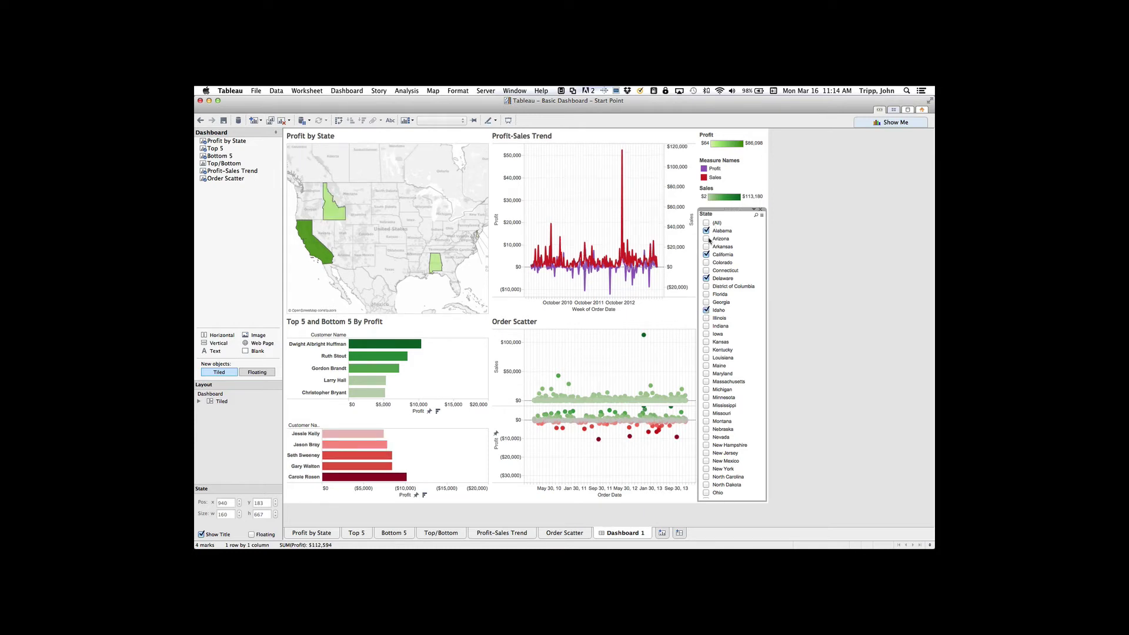
Add Illinois to the states included in the State filter, and include all states again.
click(706, 318)
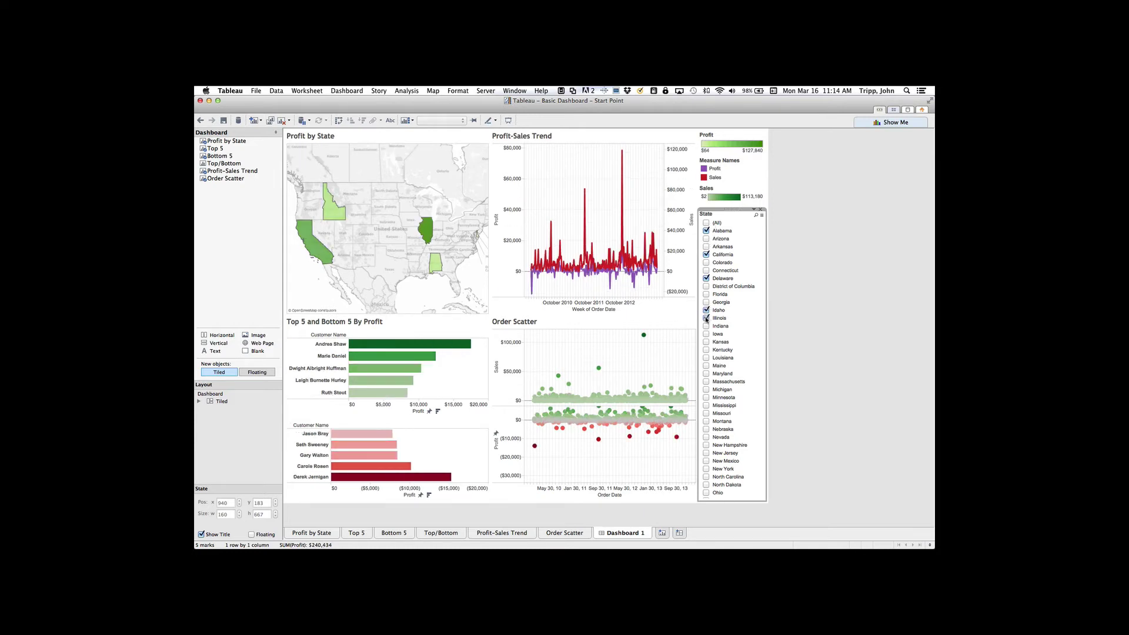
click(707, 223)
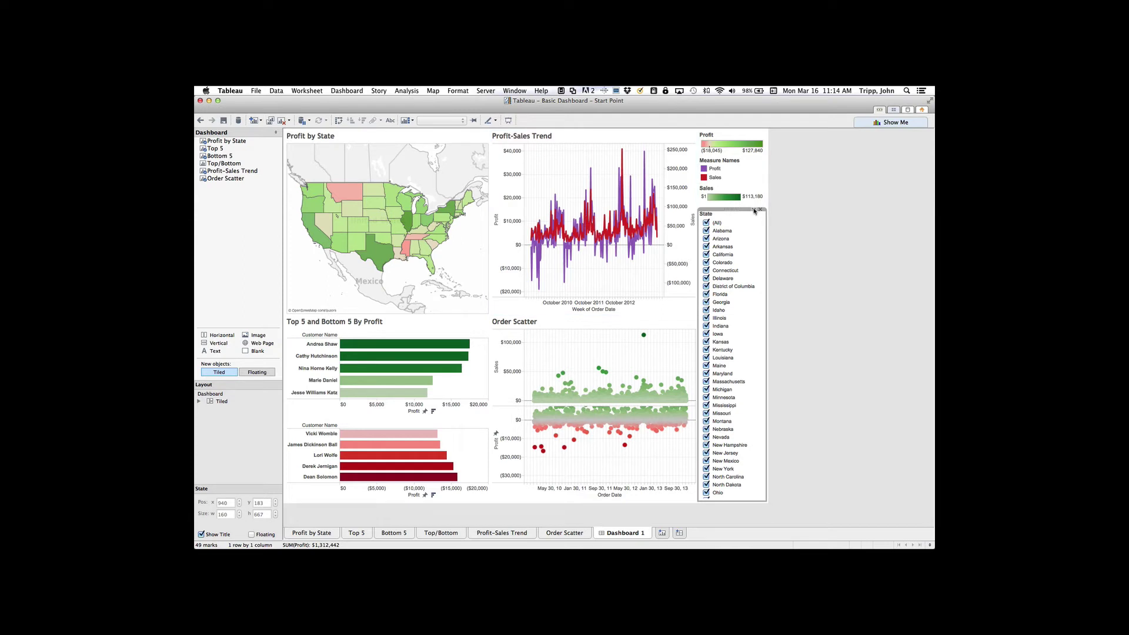
Keep the State filter applied to all worksheets using this data source.
click(754, 211)
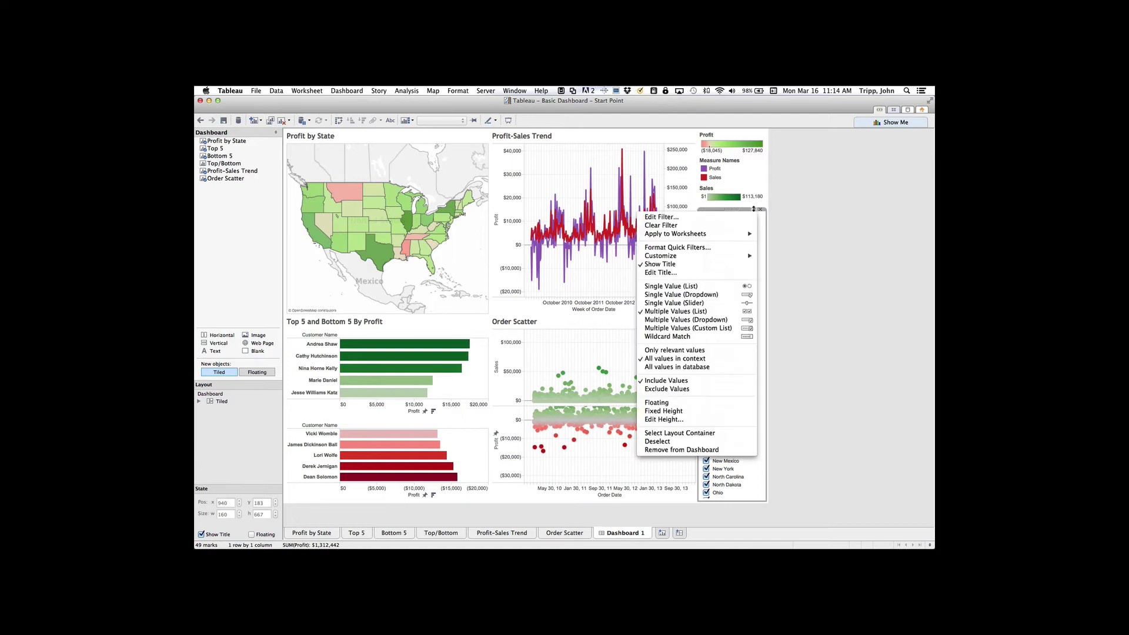
mouse_move(744, 235)
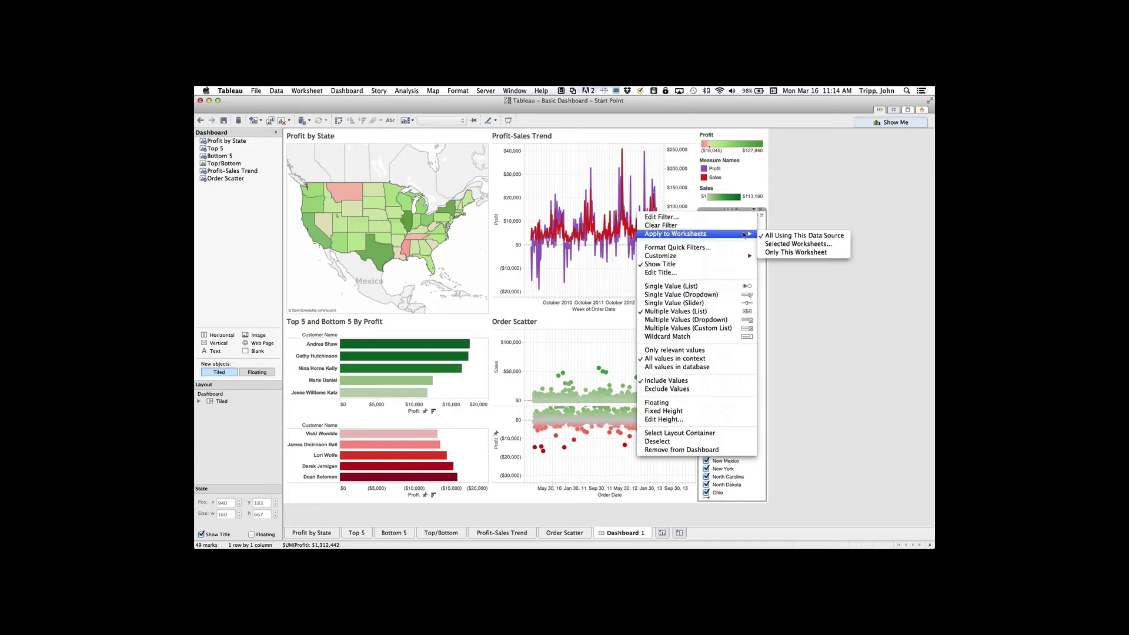
click(798, 236)
Check on the Profit by State sheet which worksheets the Country / Region filter applies to, and return to Dashboard 1.
click(320, 533)
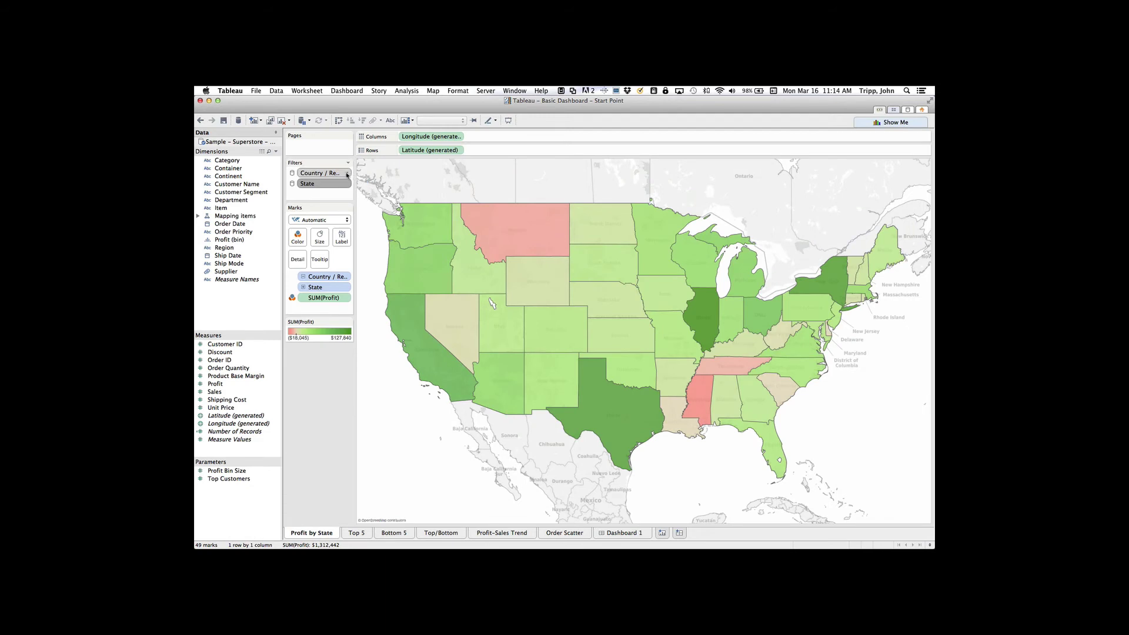
click(347, 173)
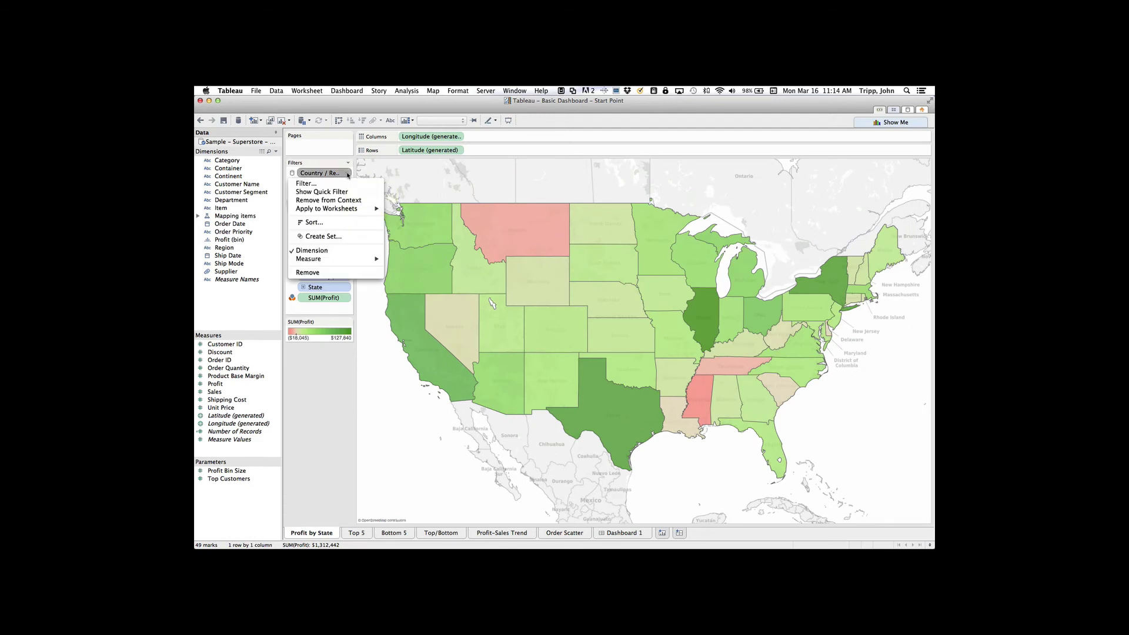
mouse_move(349, 210)
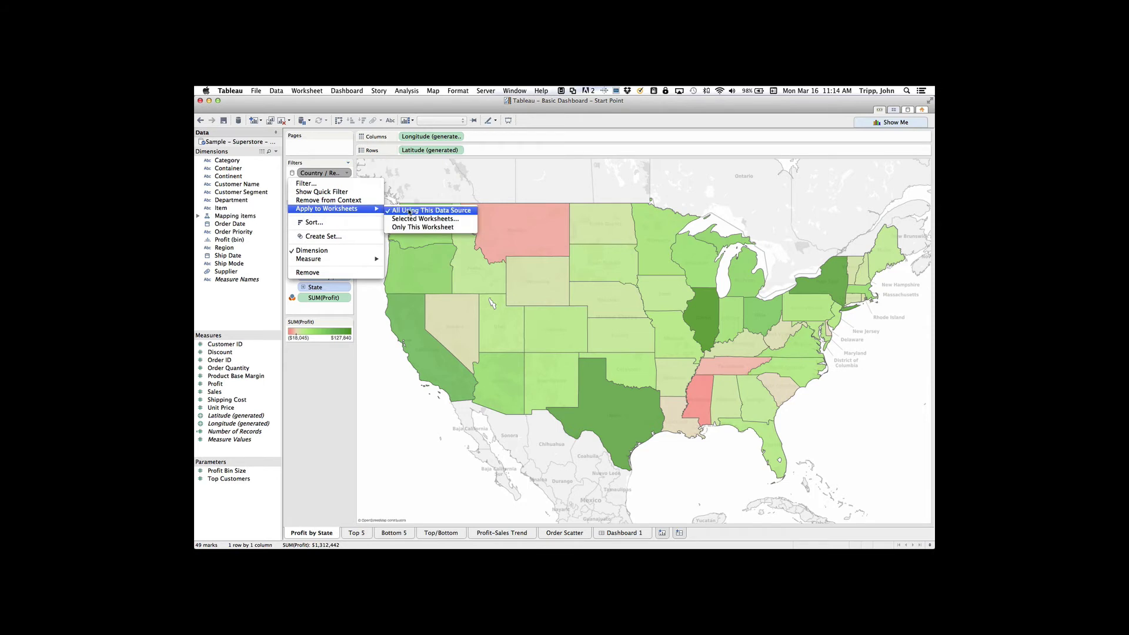
click(622, 534)
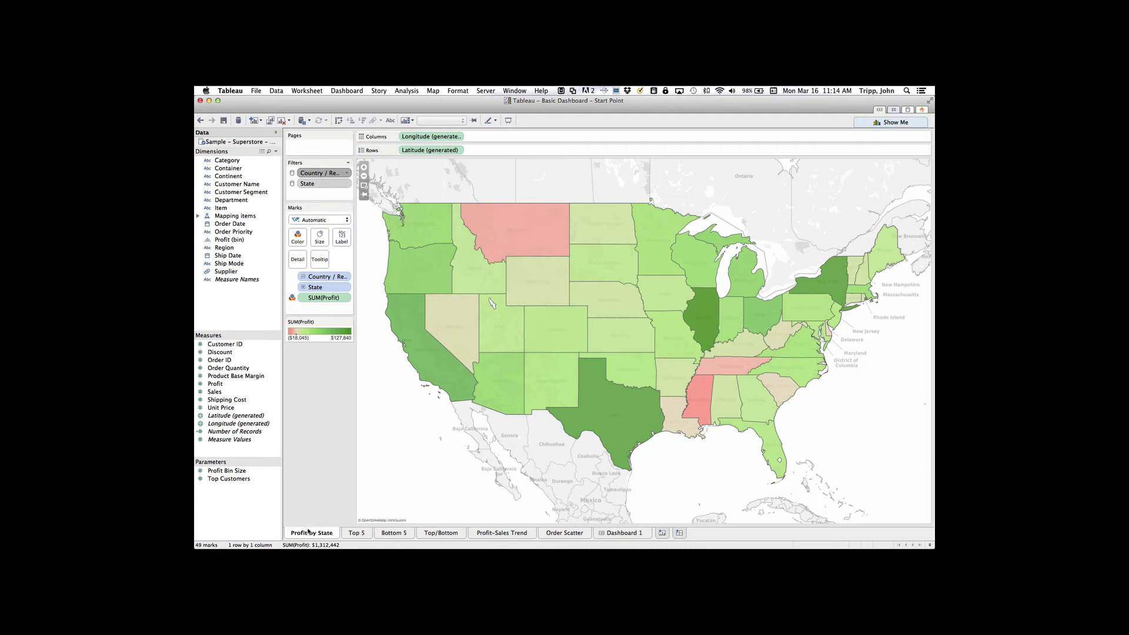
click(633, 536)
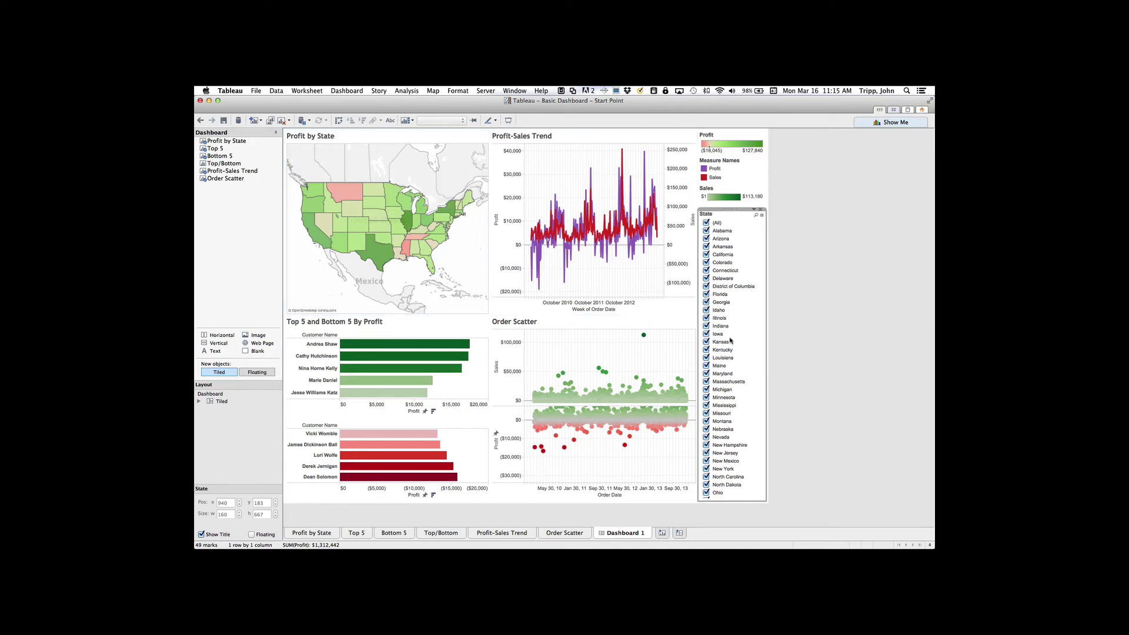
Try limiting the dashboard's State filter to only its own worksheet.
click(753, 210)
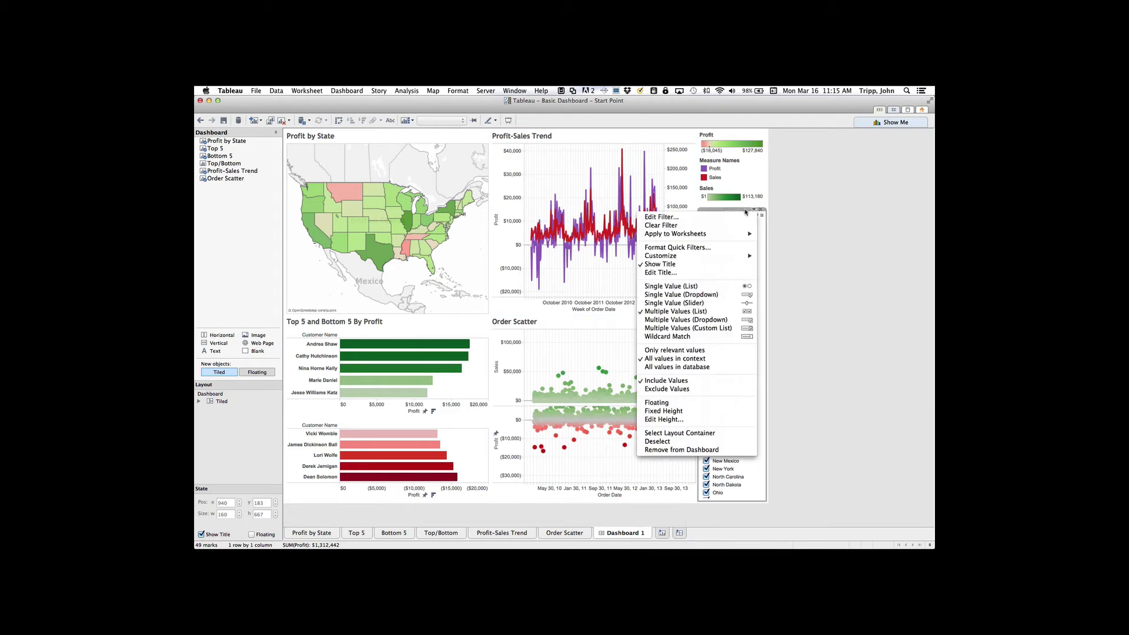
mouse_move(754, 235)
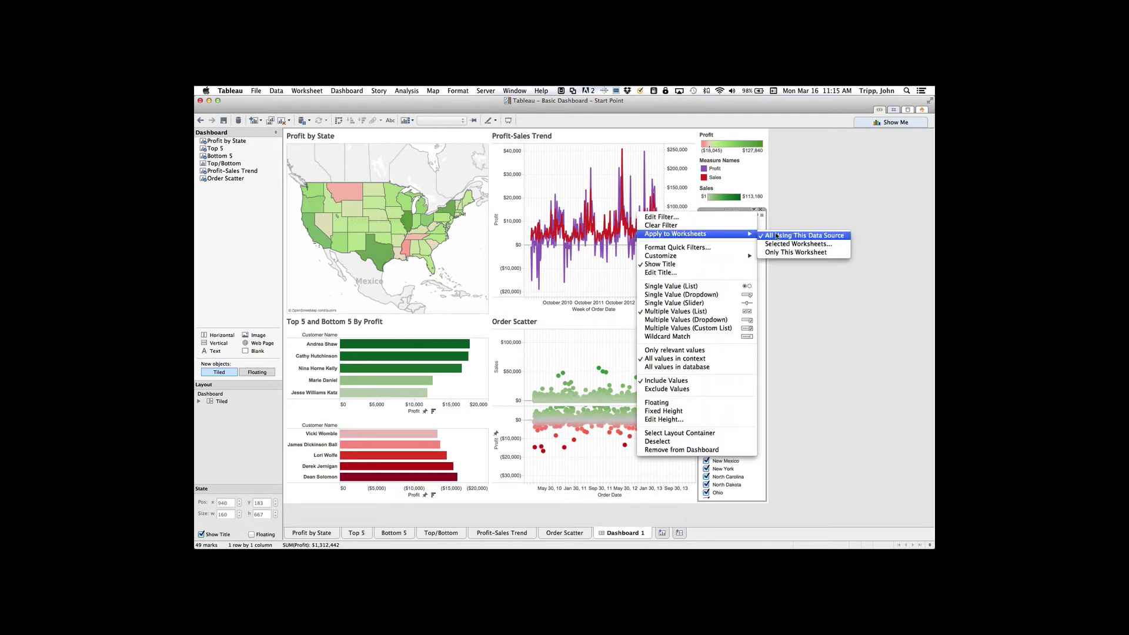
click(776, 253)
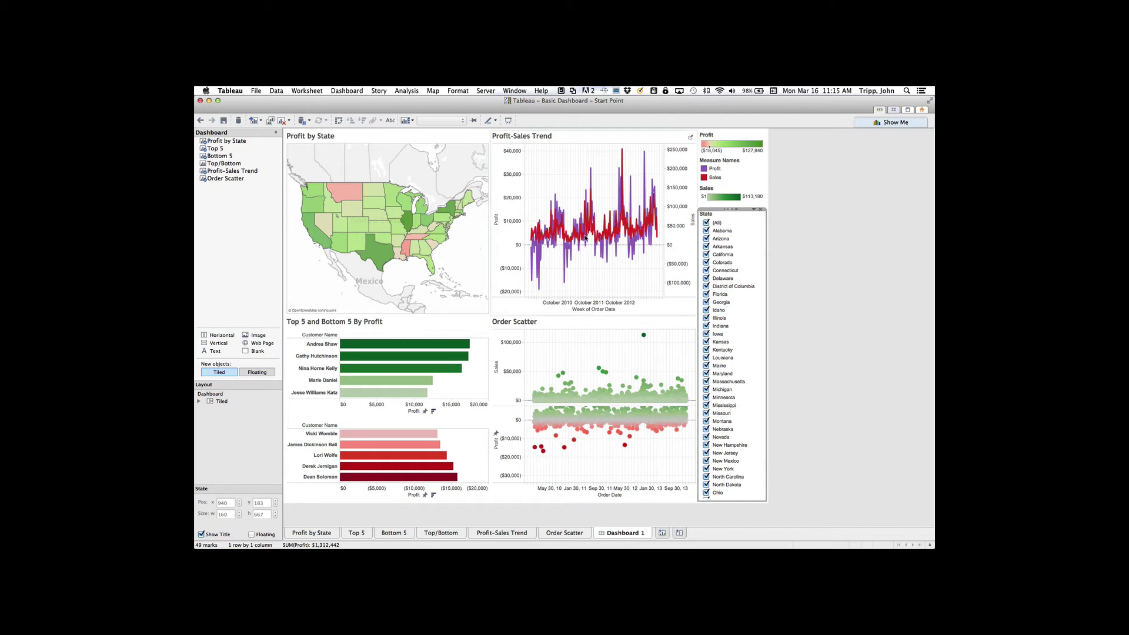
Test the State filter with only California, Delaware, Georgia and Indiana, and include all states again.
click(706, 224)
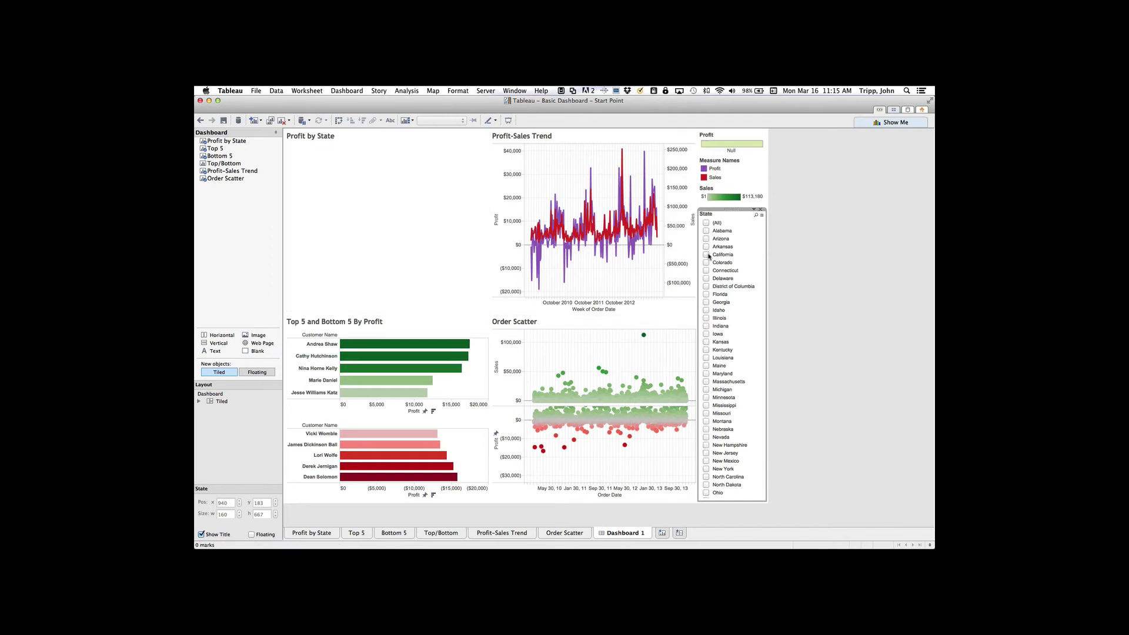
click(706, 255)
click(706, 278)
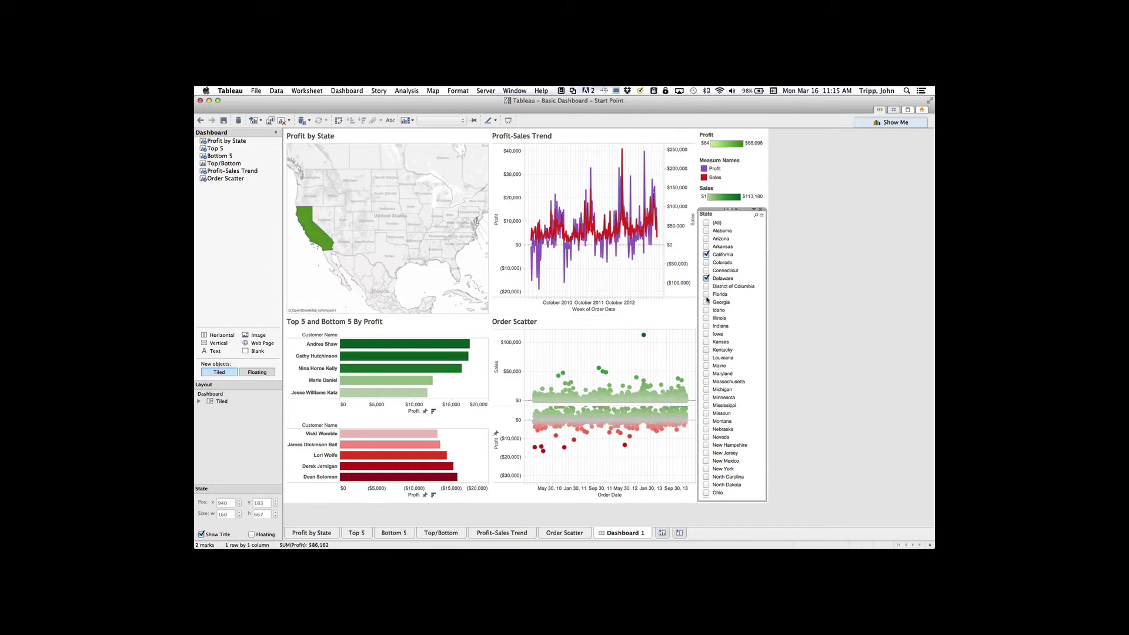
click(706, 302)
click(706, 326)
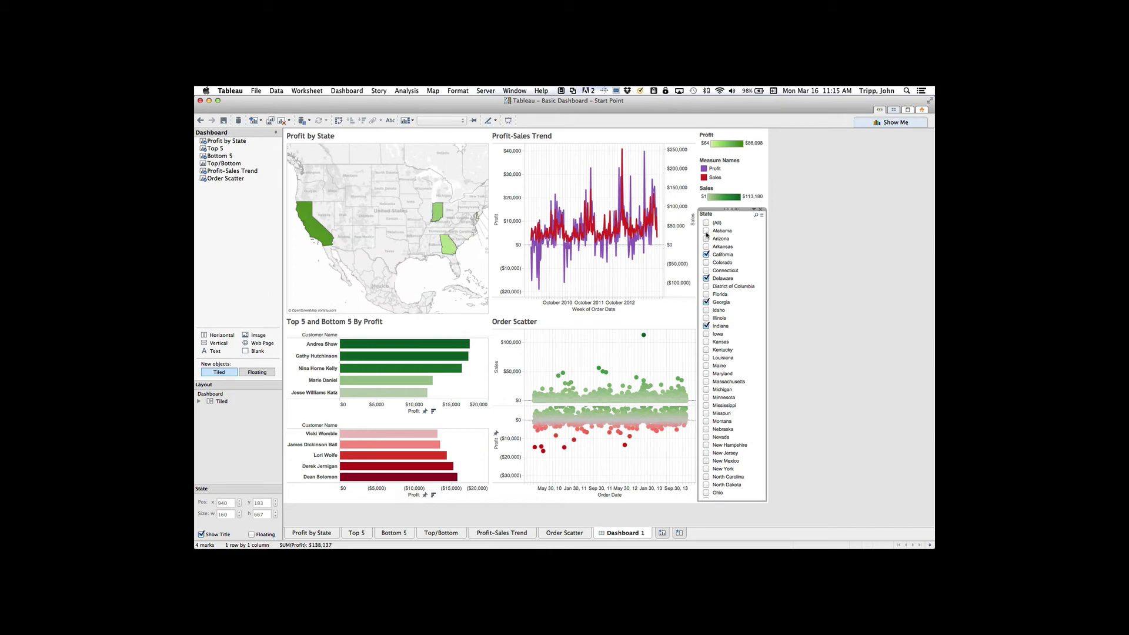
click(706, 224)
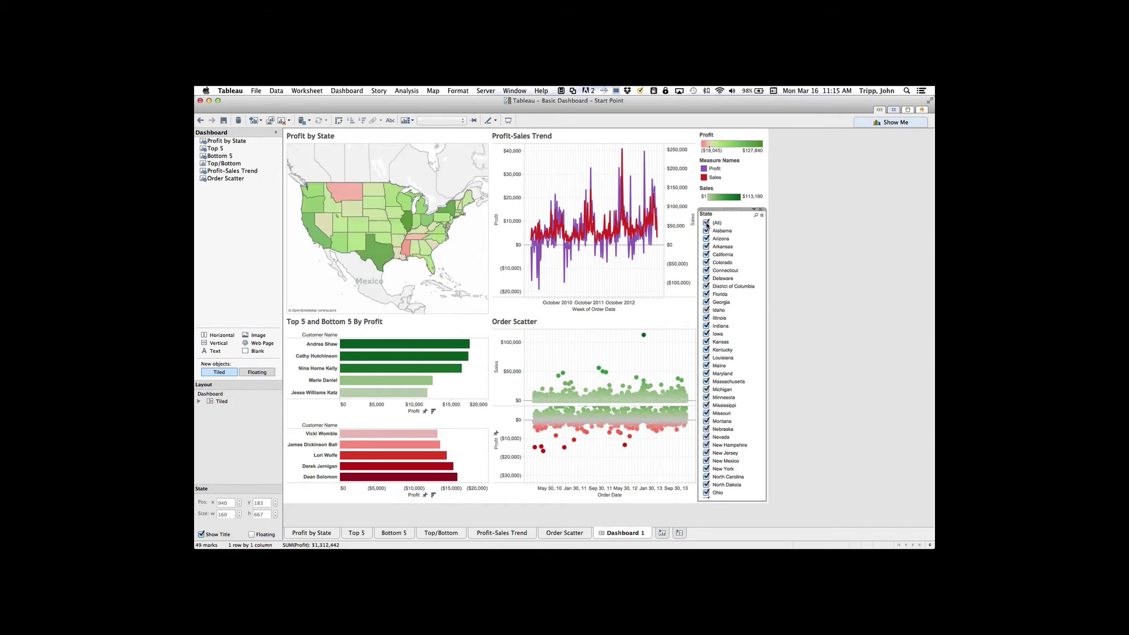
Set the State filter to apply to all worksheets using this data source.
click(754, 209)
mouse_move(706, 234)
click(799, 236)
Test the State filter across the dashboard with only Colorado included, and restore all states.
click(707, 223)
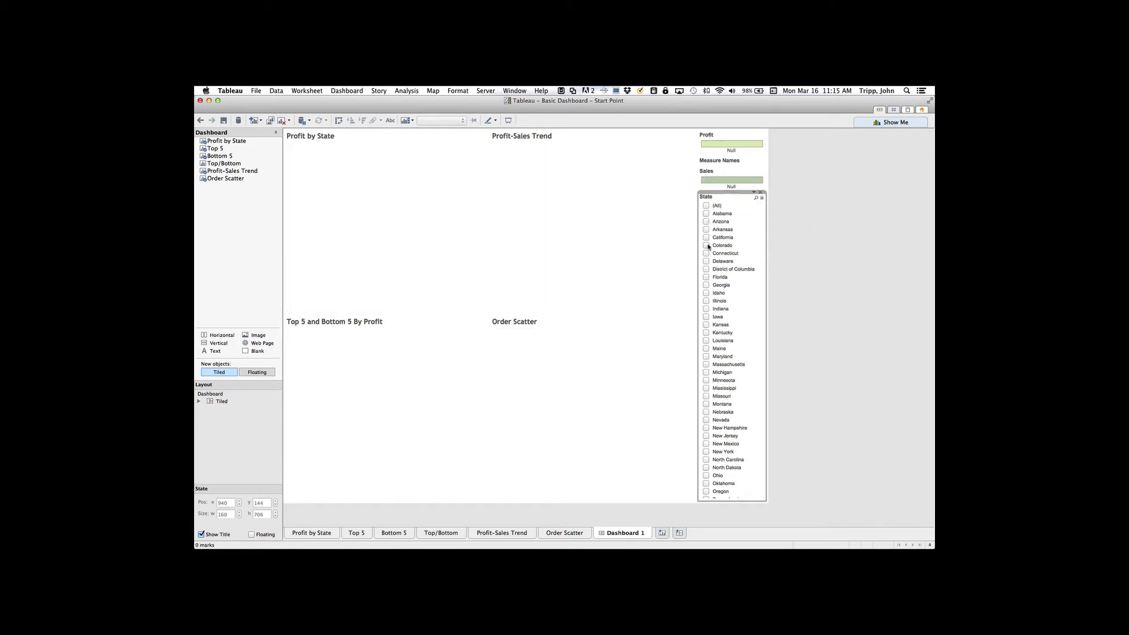
click(707, 246)
click(707, 223)
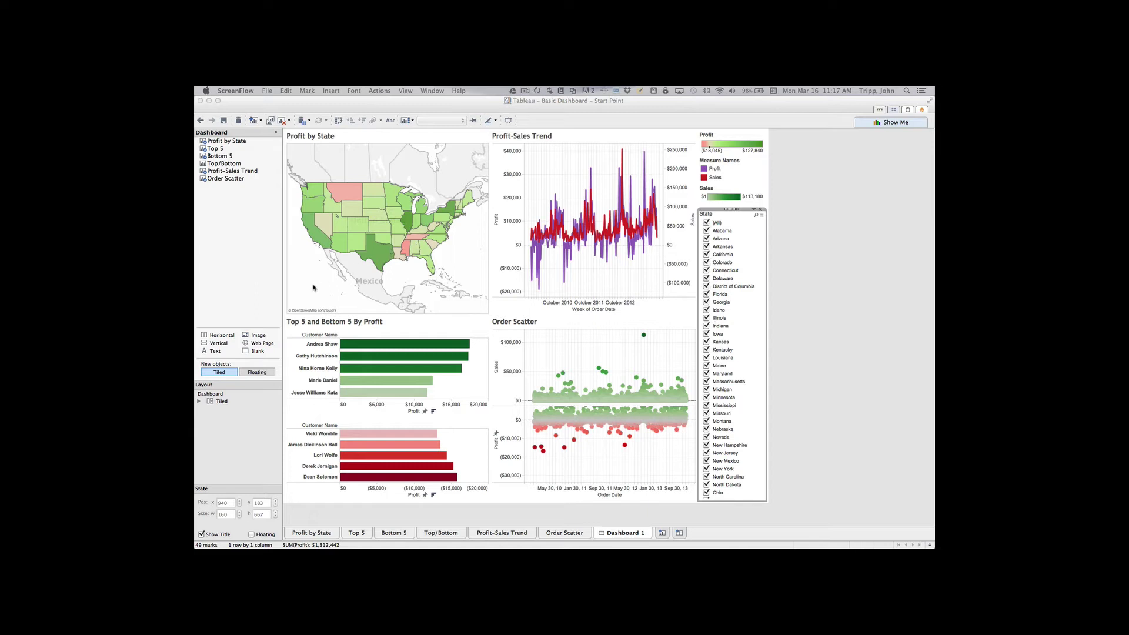
Select individual states such as Texas, Montana and Oregon on the Profit by State map, and clear the selection.
click(322, 241)
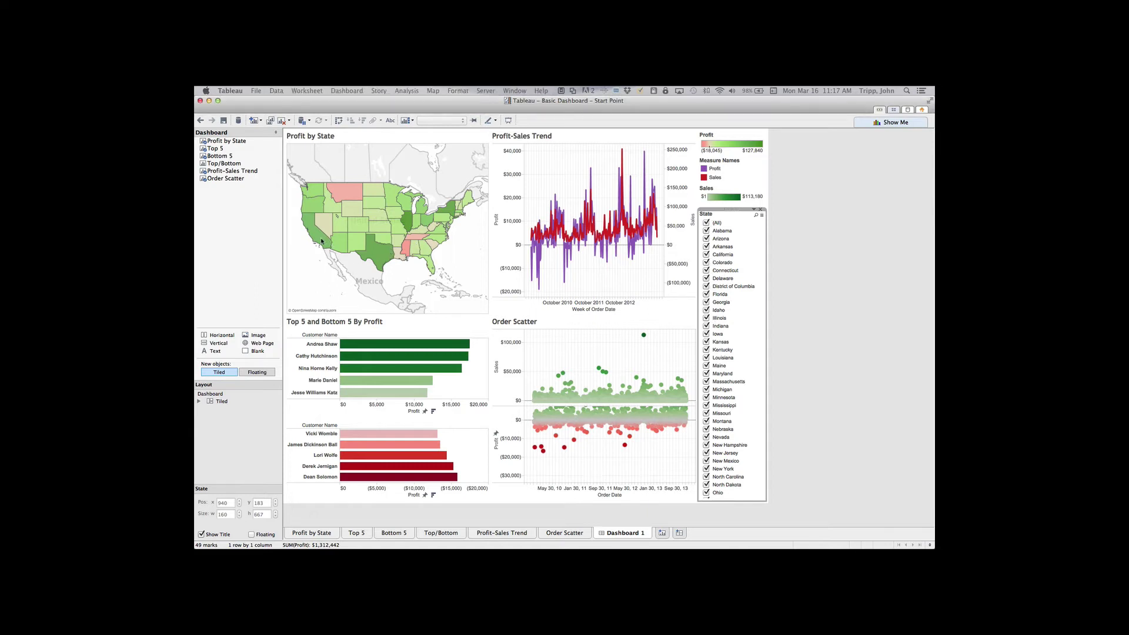
click(370, 255)
click(348, 195)
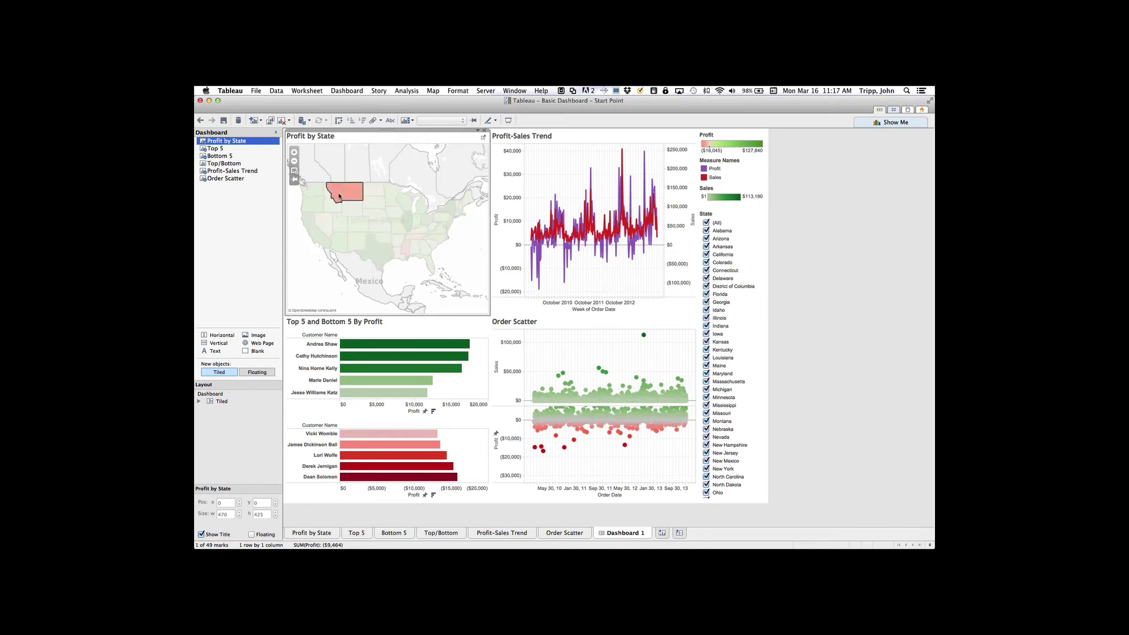
click(314, 202)
click(317, 272)
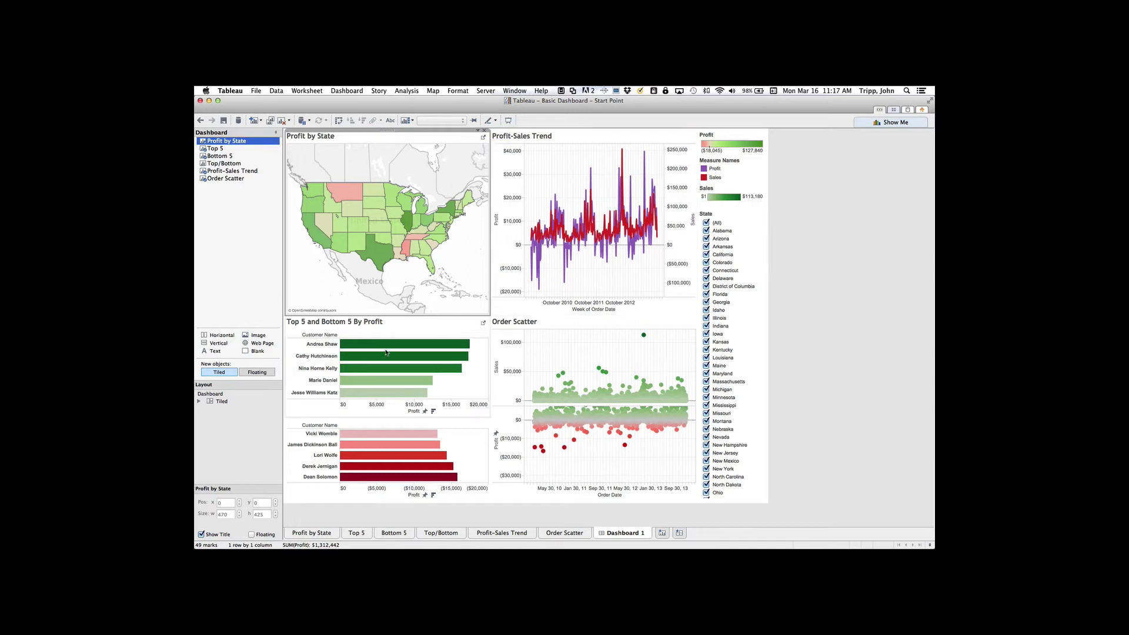
Use the Profit by State map as a filter for the dashboard and test it with Texas.
click(477, 129)
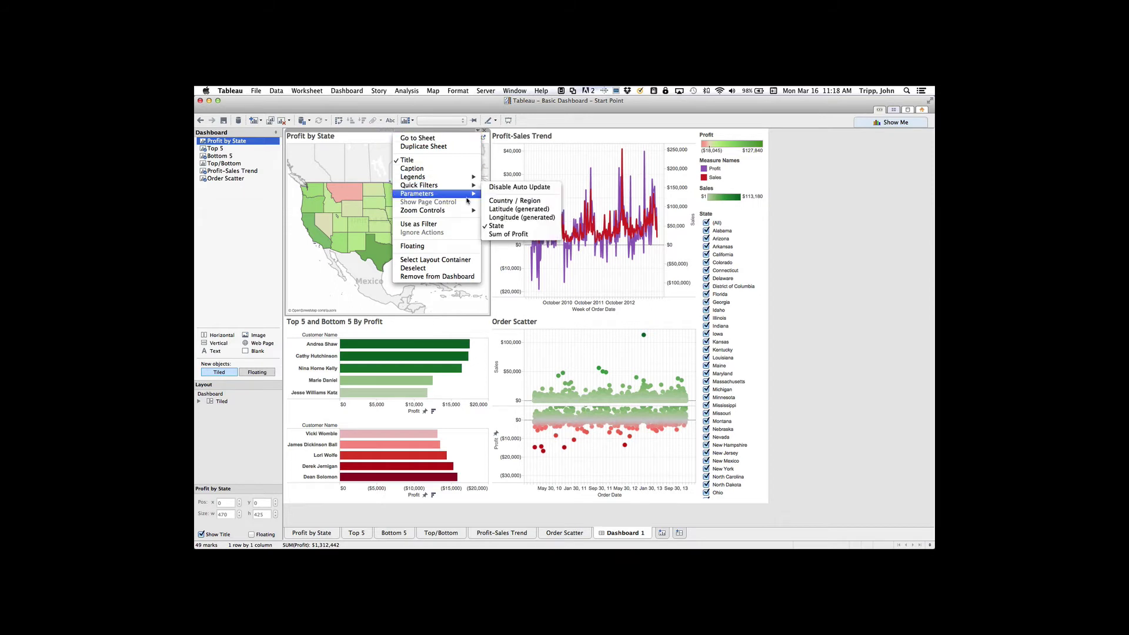
click(460, 224)
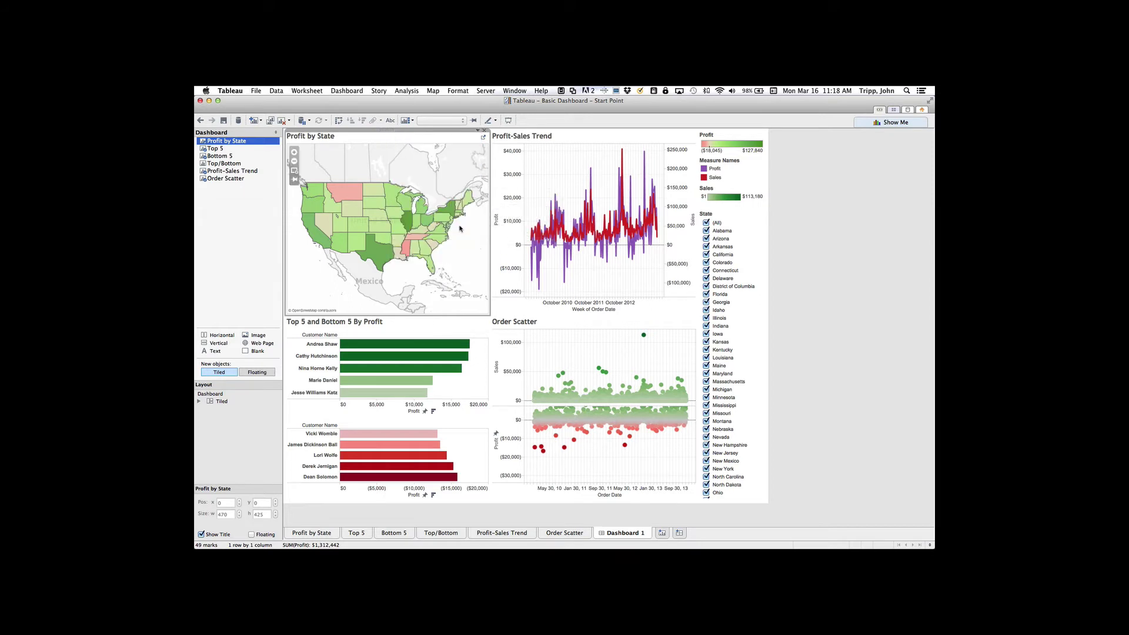
click(377, 255)
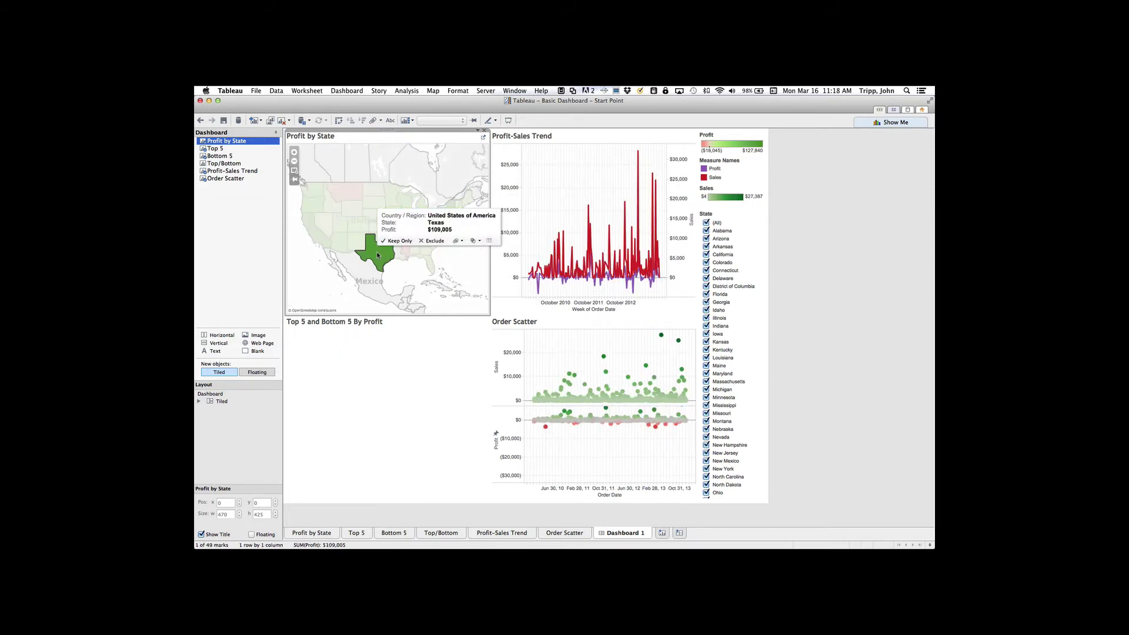
Filter the dashboard from the map by California, Oregon, Washington, Oklahoma, Texas and Montana in turn, and clear the selection.
click(316, 240)
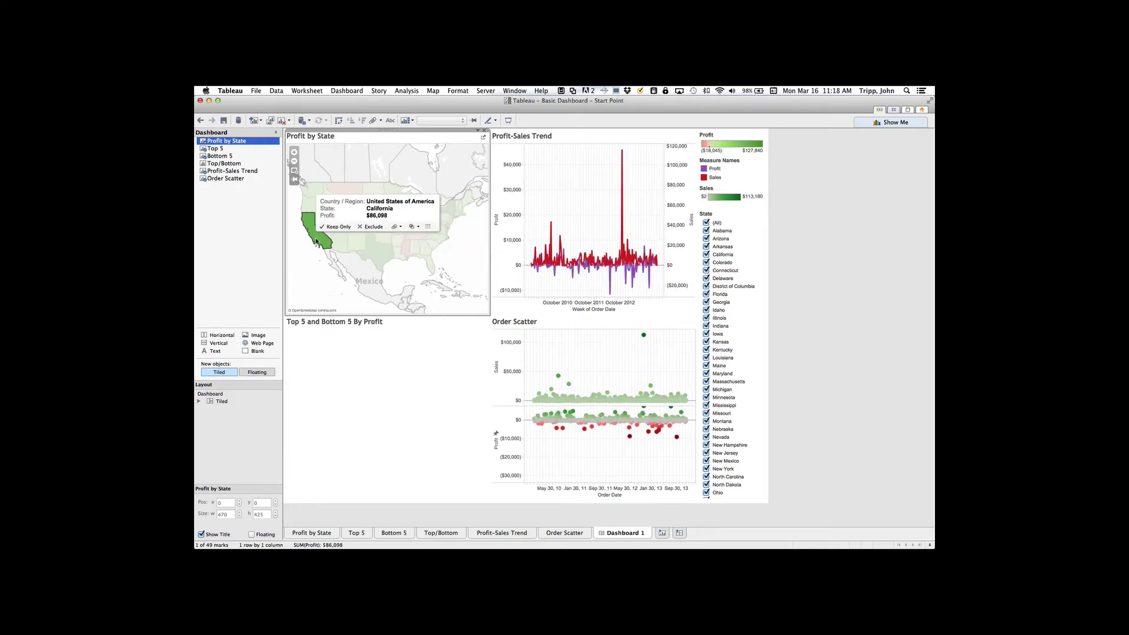
click(313, 206)
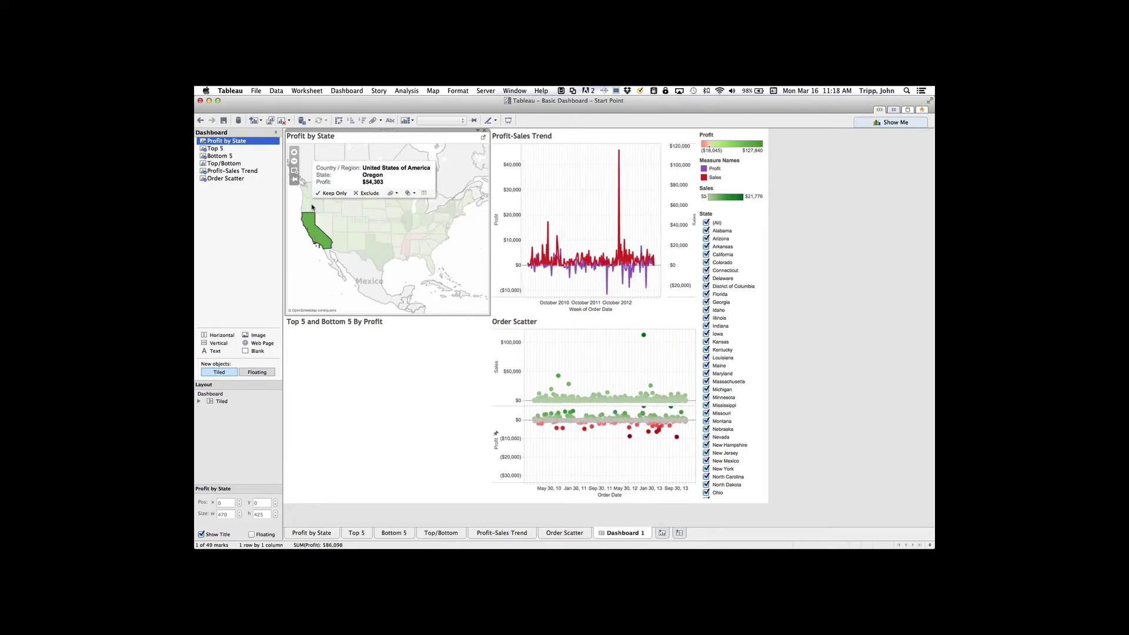
click(311, 191)
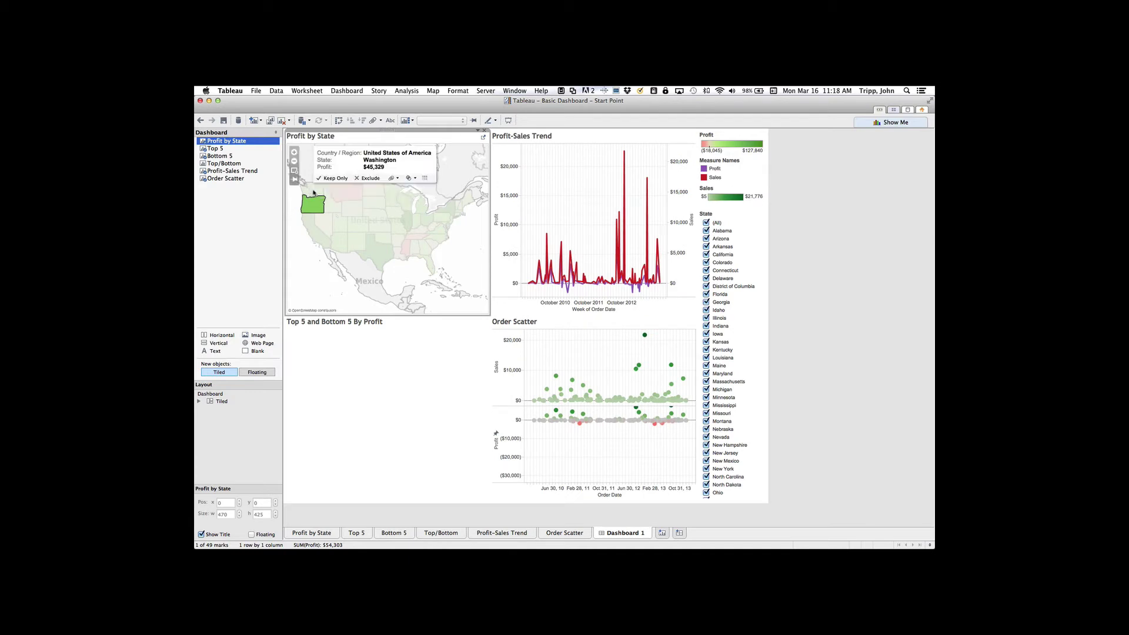
click(312, 227)
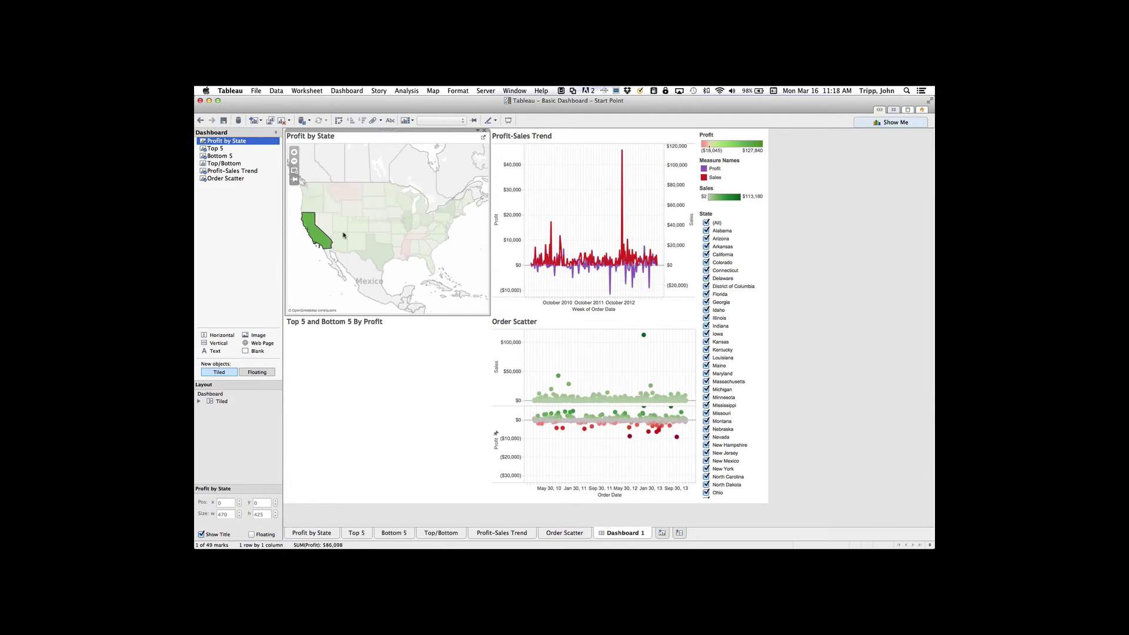
click(378, 243)
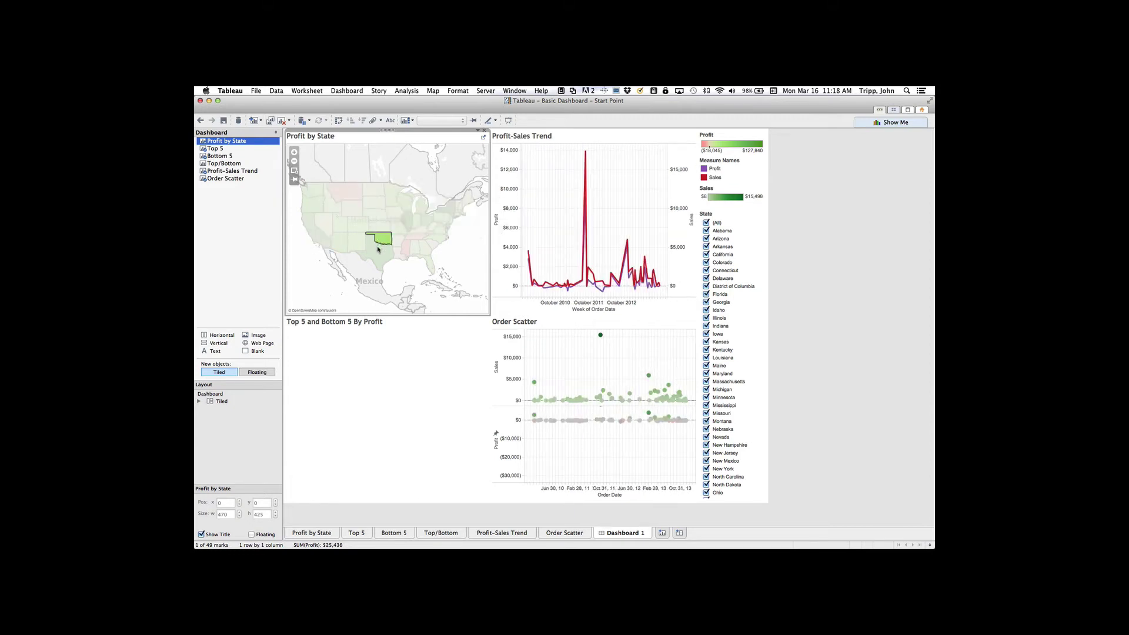
click(378, 250)
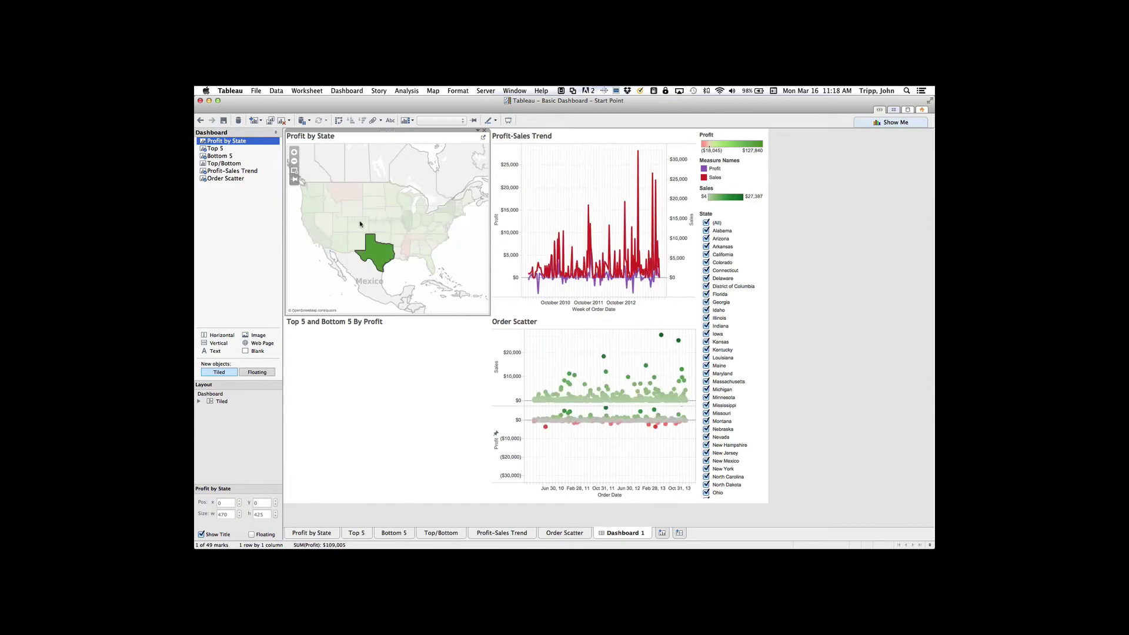
click(346, 199)
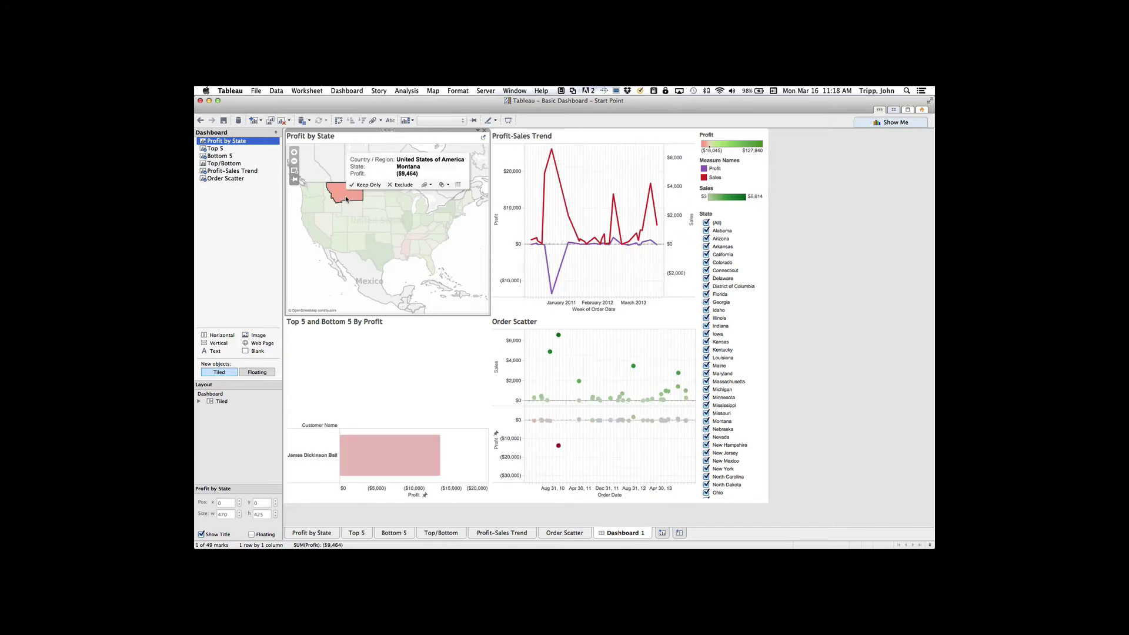
click(312, 205)
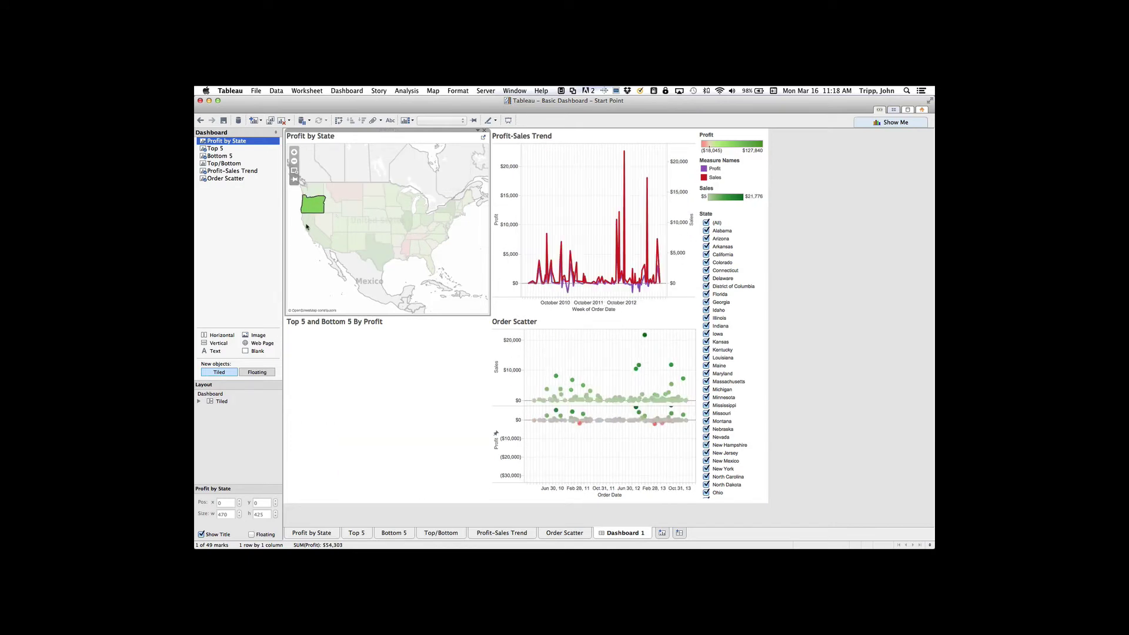
click(390, 309)
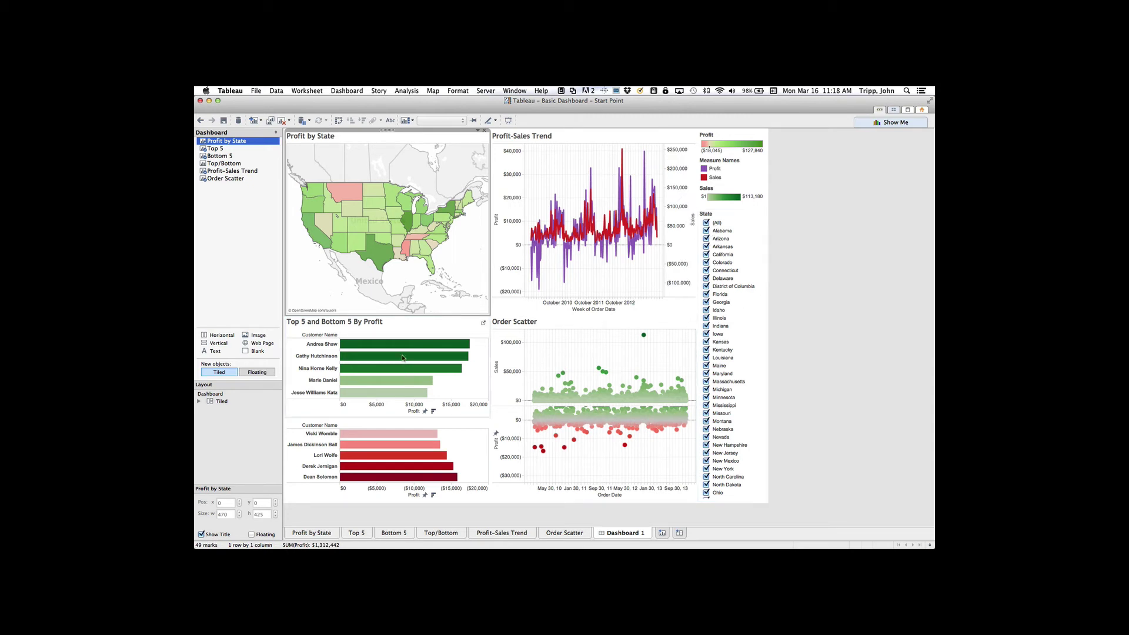
Check the top and bottom 5 customer charts with Texas selected on the map, and clear the selection.
mouse_move(405, 465)
click(381, 253)
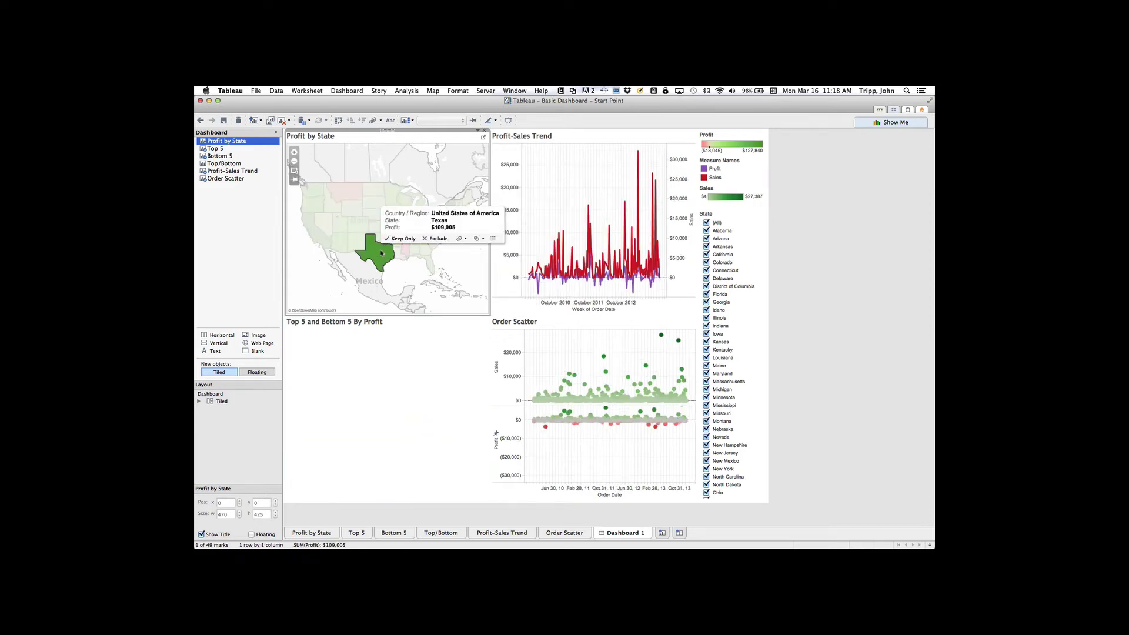
click(323, 285)
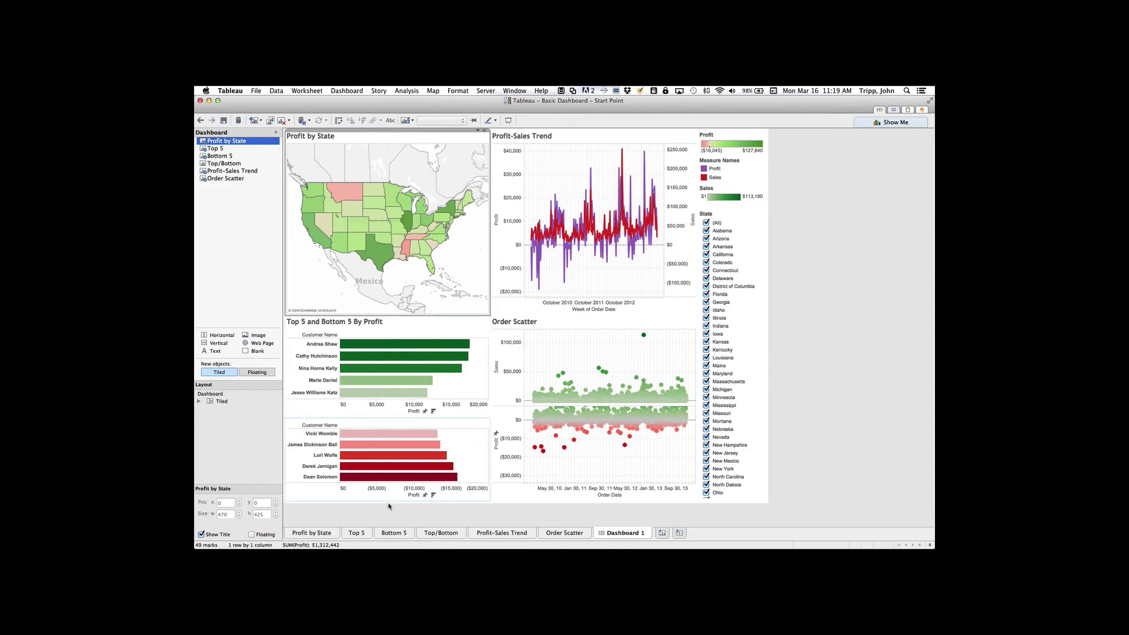
Remove the Customer Name filter from the Top 5 sheet and start a calculated field named In Top 5.
click(360, 532)
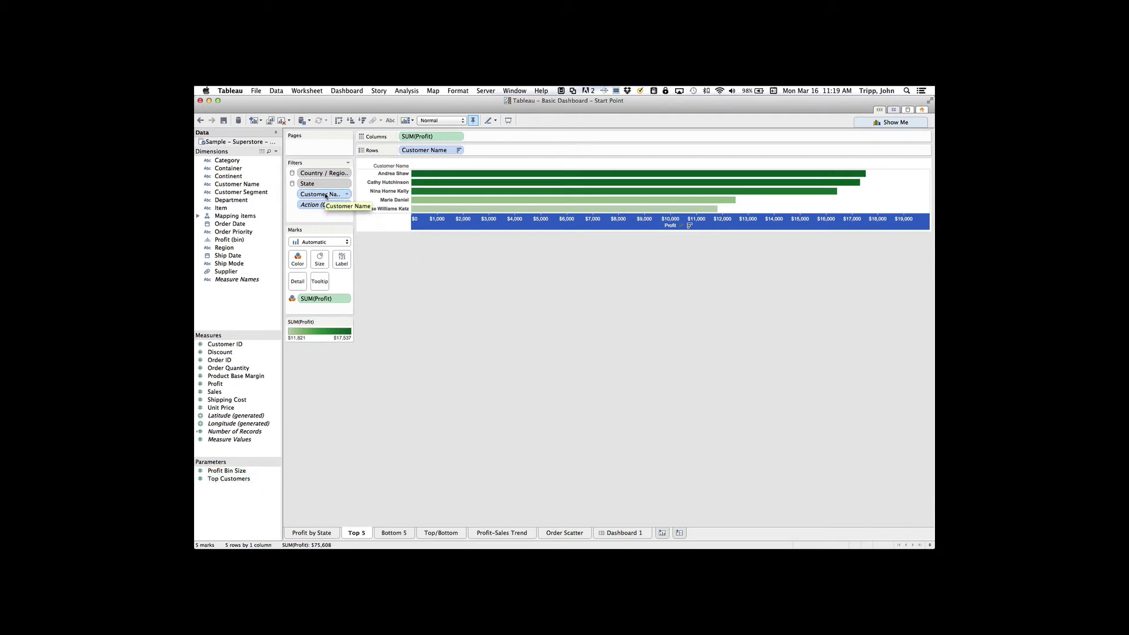
drag(326, 194, 248, 198)
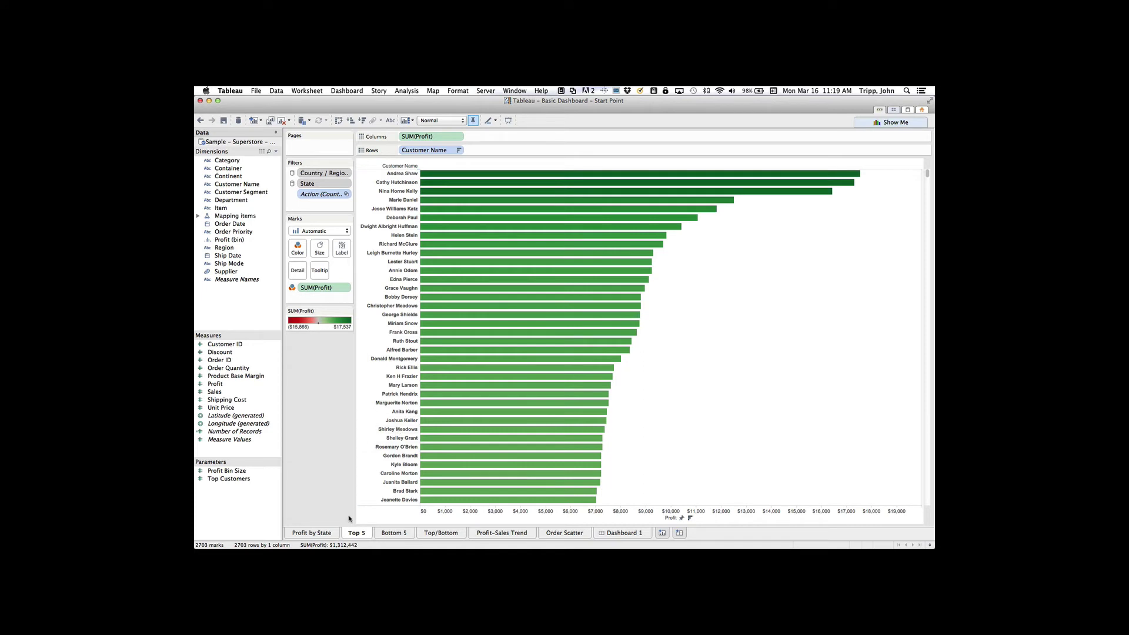
right_click(246, 452)
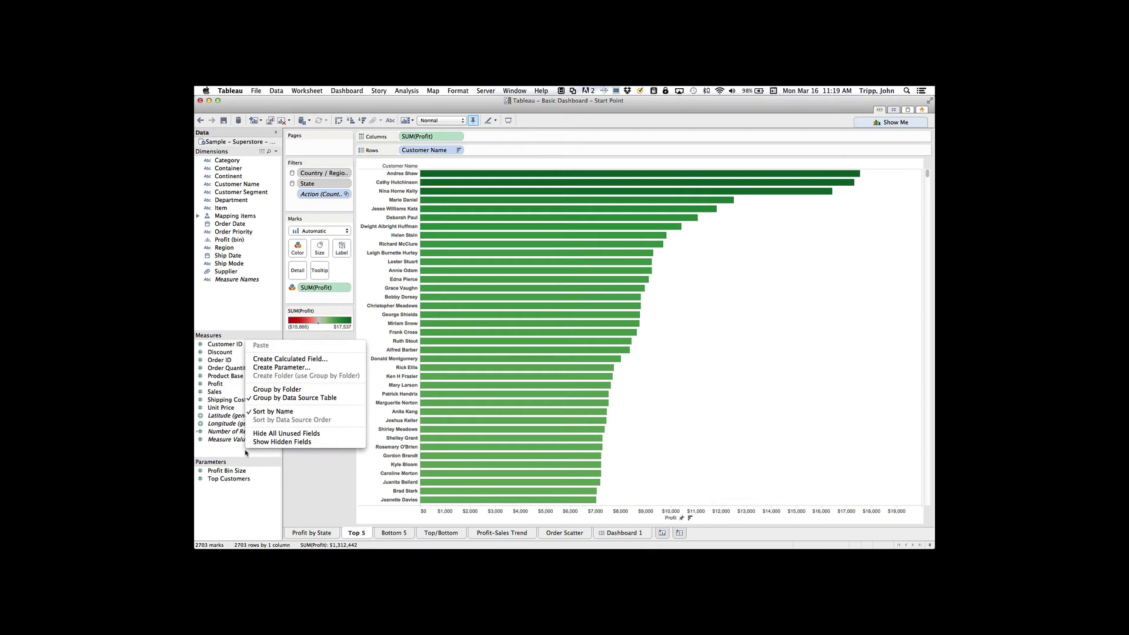
click(292, 360)
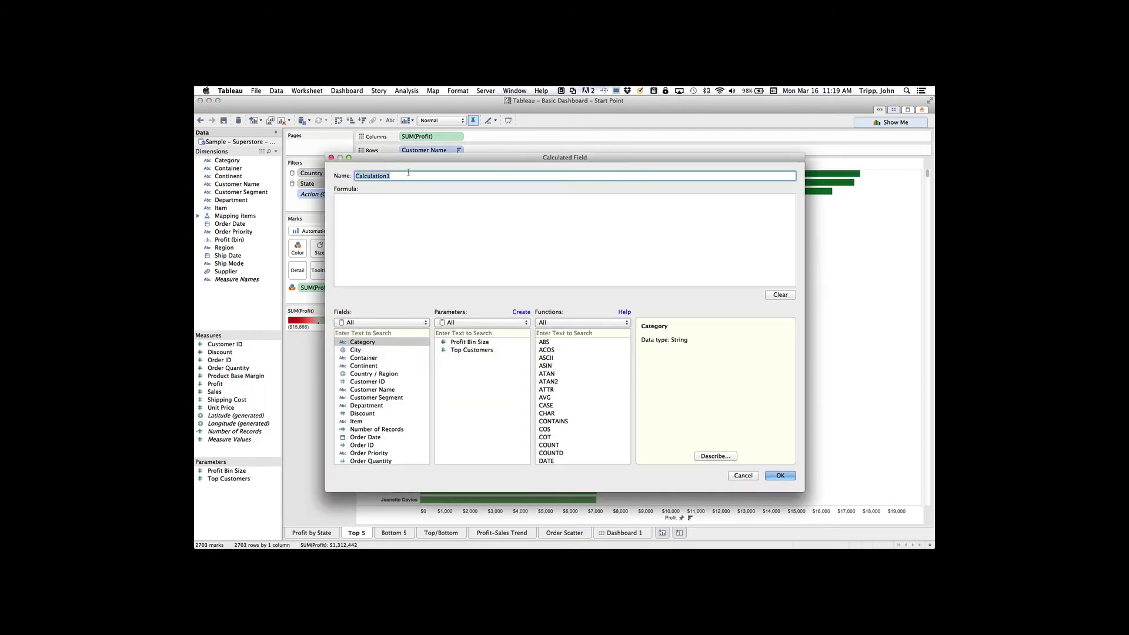
text(Top 5)
key(BackSpace)
key(BackSpace)
key(BackSpace)
key(BackSpace)
key(BackSpace)
text(In Top 5)
click(399, 203)
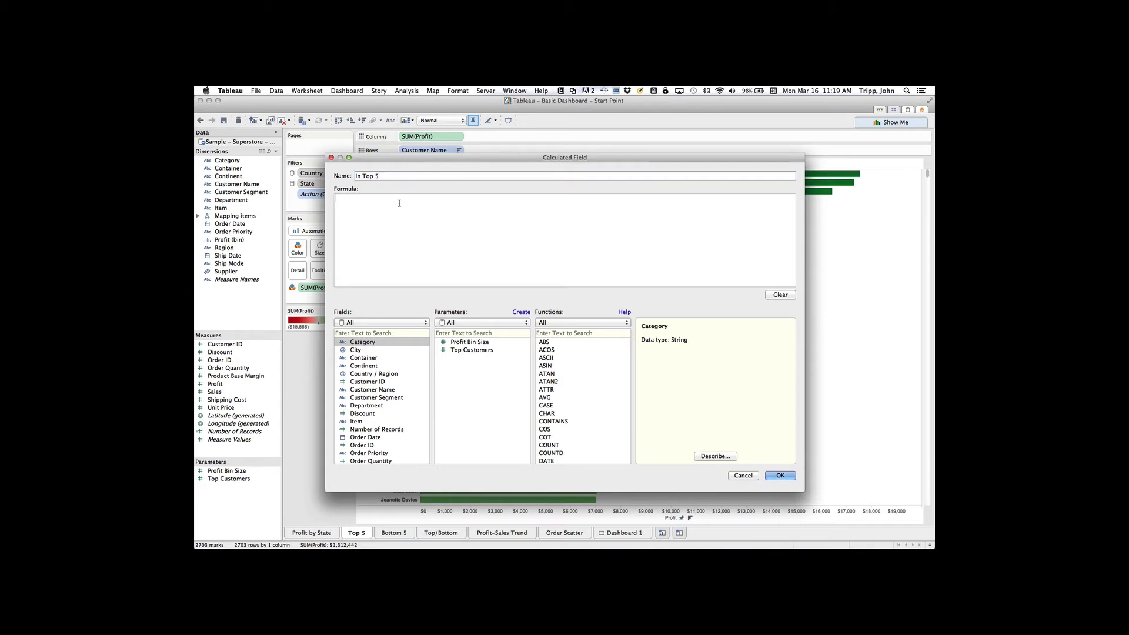
Enter the In Top 5 formula "IF index() <=5 THEN 1 ELSE 0 END" on four lines and save the calculated field.
text(IF index() <=5)
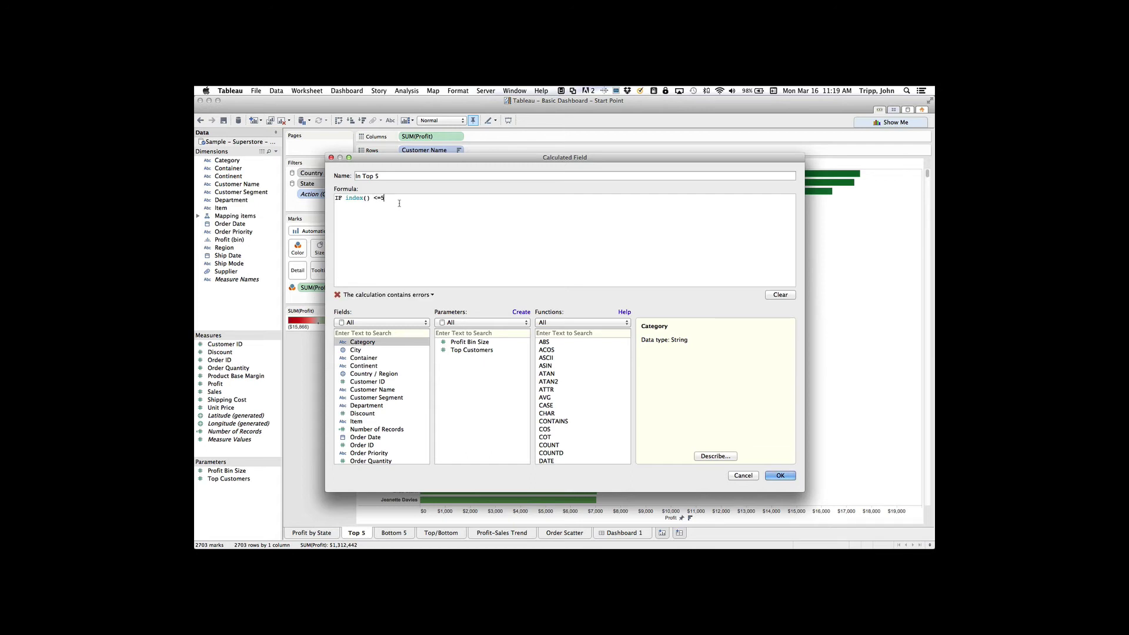
key(Return)
text(THEN 1)
key(Return)
text(ELSE 0)
key(Return)
text(END)
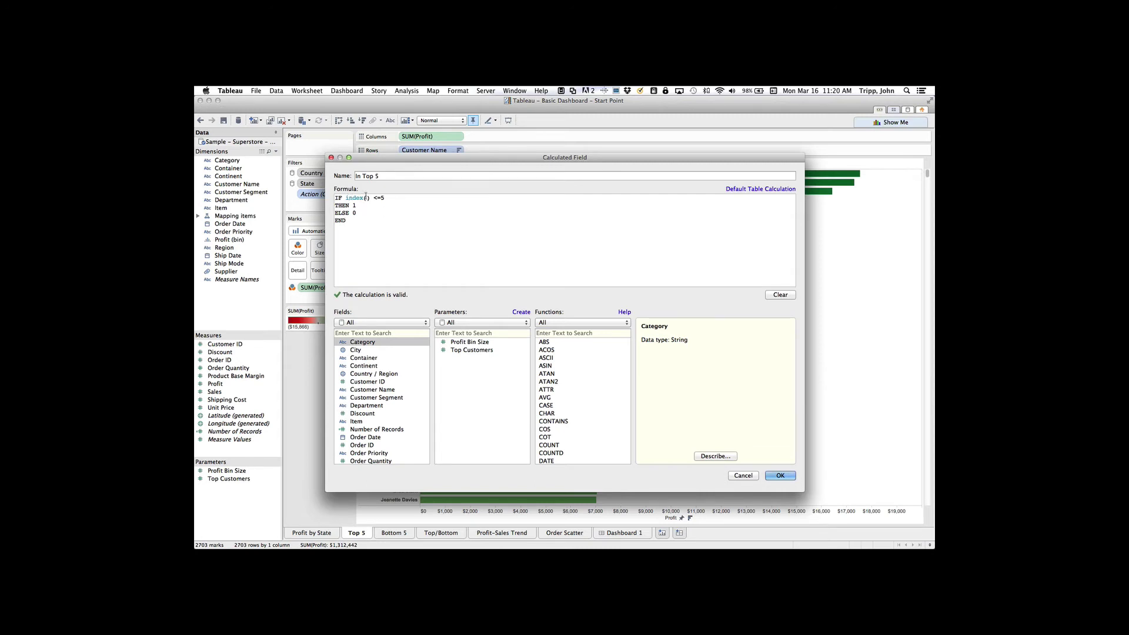
drag(396, 159, 416, 334)
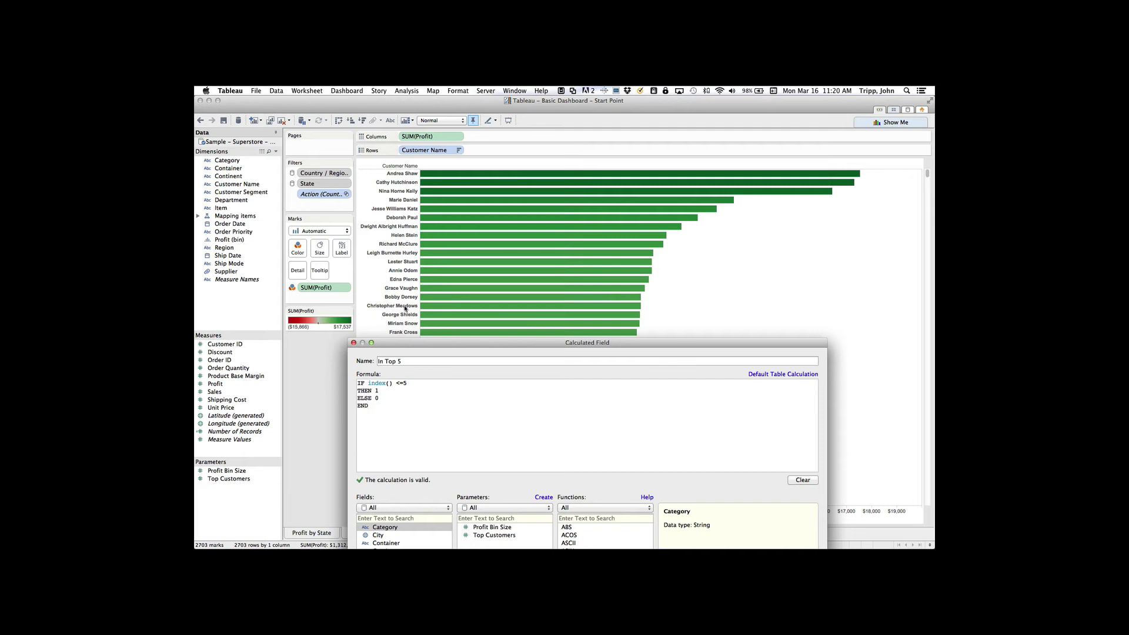
drag(406, 343, 416, 176)
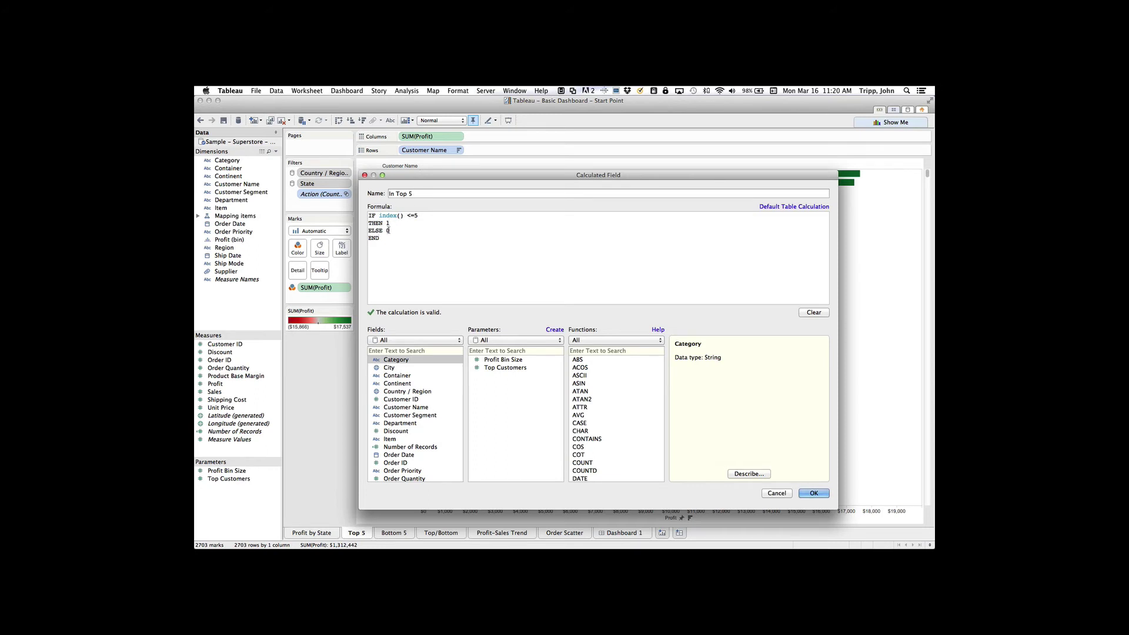
click(814, 493)
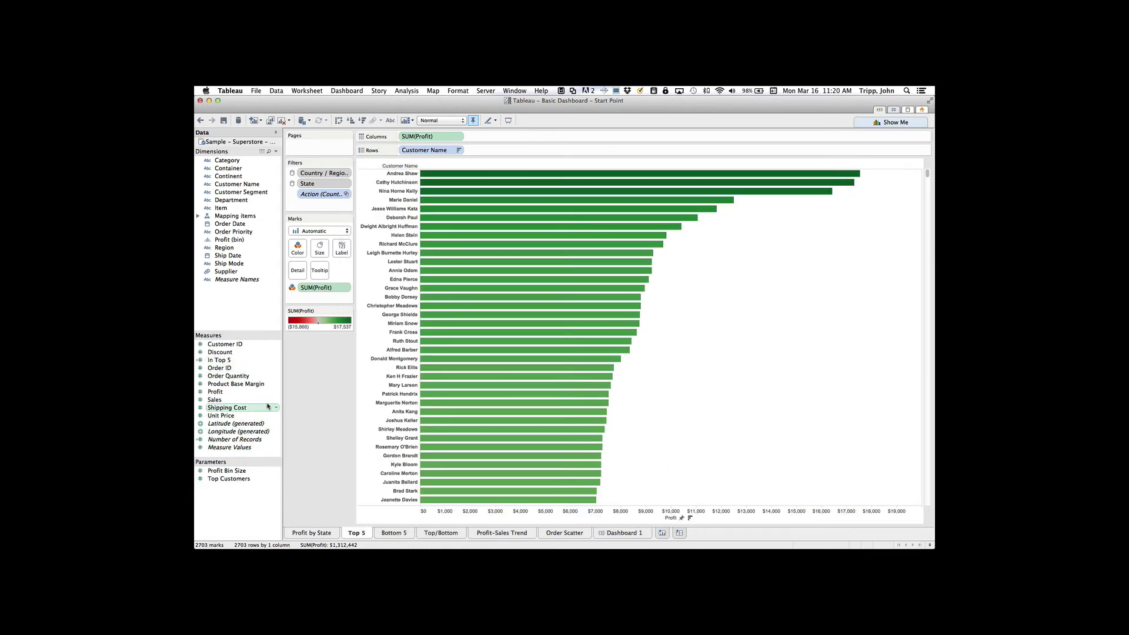
Start another calculated field and name it In Bottom 5.
right_click(265, 451)
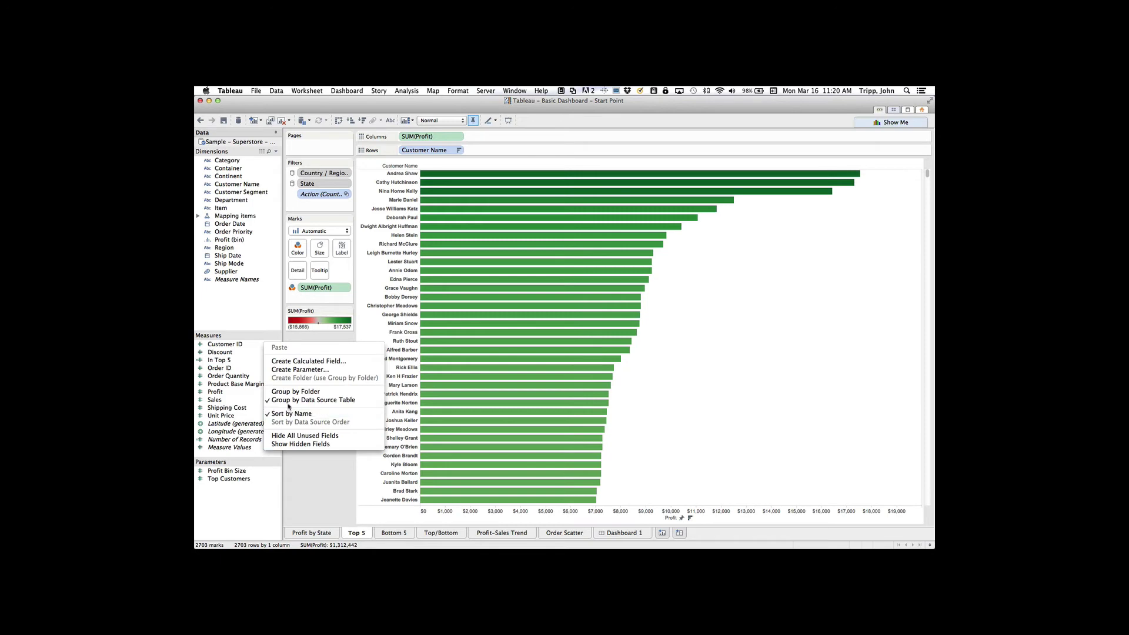
click(297, 361)
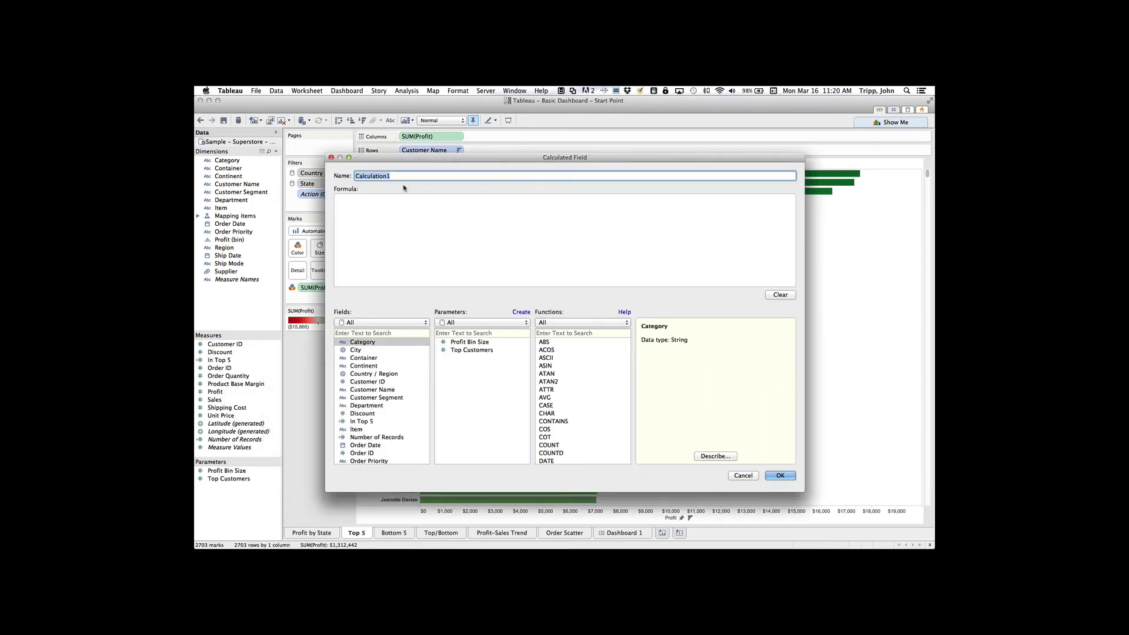
text(In Bottom 5)
click(384, 217)
Enter the In Bottom 5 formula "IF (size()-index()+1) <=5 THEN 1 ELSE 0 END" and save the calculated field.
text(IF )
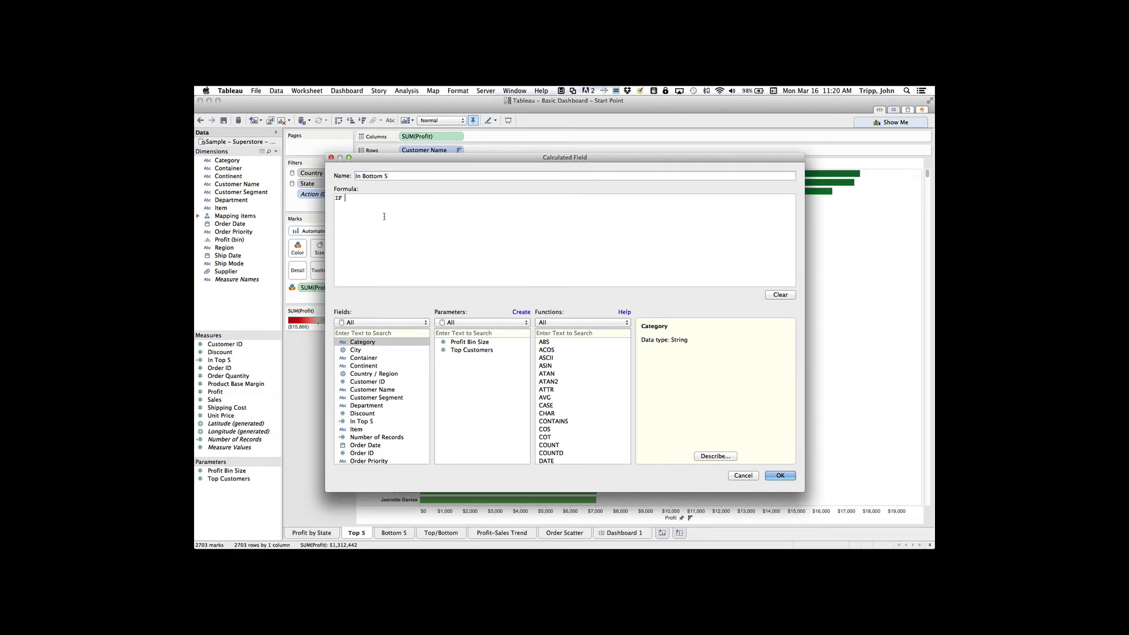
text((seiz)
key(BackSpace)
key(BackSpace)
key(BackSpace)
key(BackSpace)
text(size()-index()+1) <=5)
key(Return)
text(THEN 1)
key(Return)
text(E)
text(LSE)
text( 0 )
text(END)
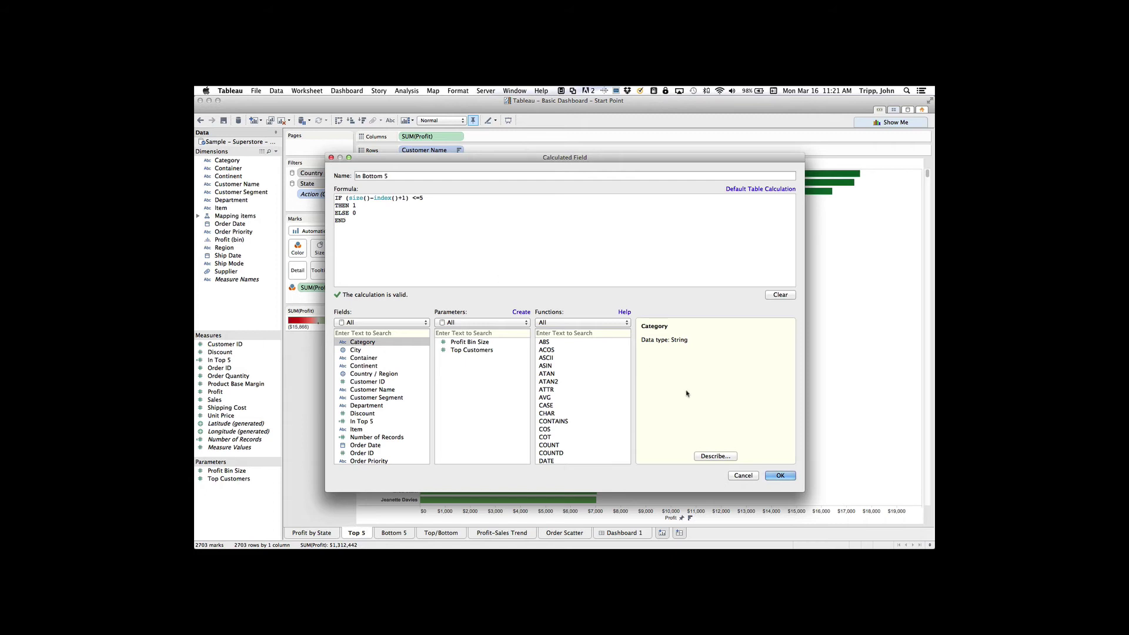
click(782, 475)
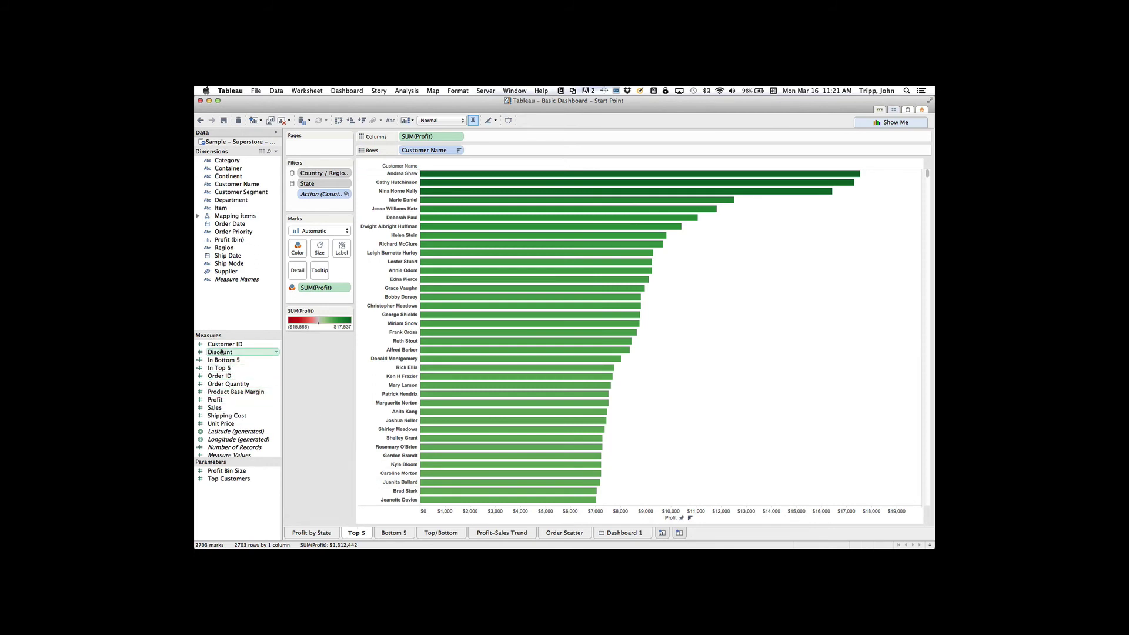
Convert the In Top 5 and In Bottom 5 measures to discrete.
click(278, 369)
click(277, 369)
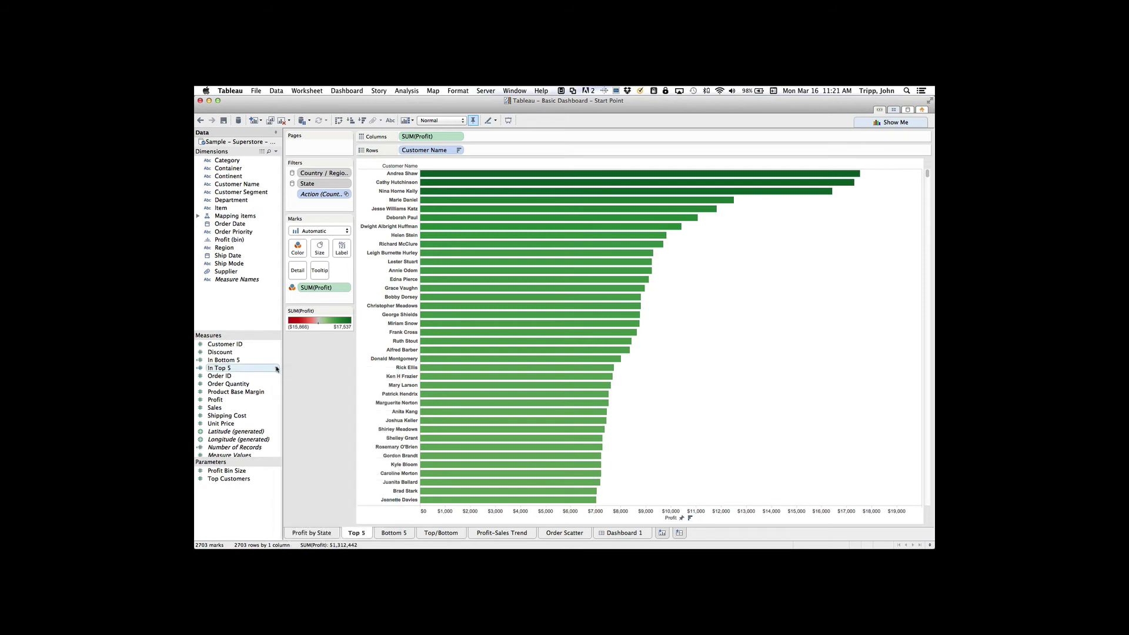
click(276, 360)
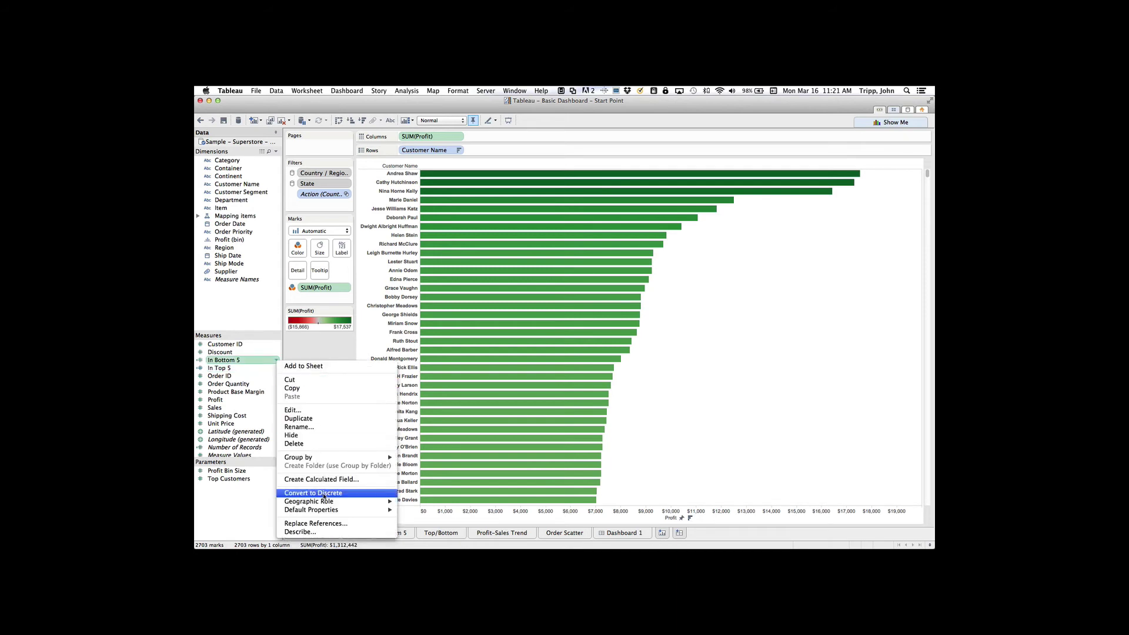
click(323, 494)
Filter the Top 5 sheet by In Top 5, keeping only the value 1.
drag(221, 370, 310, 204)
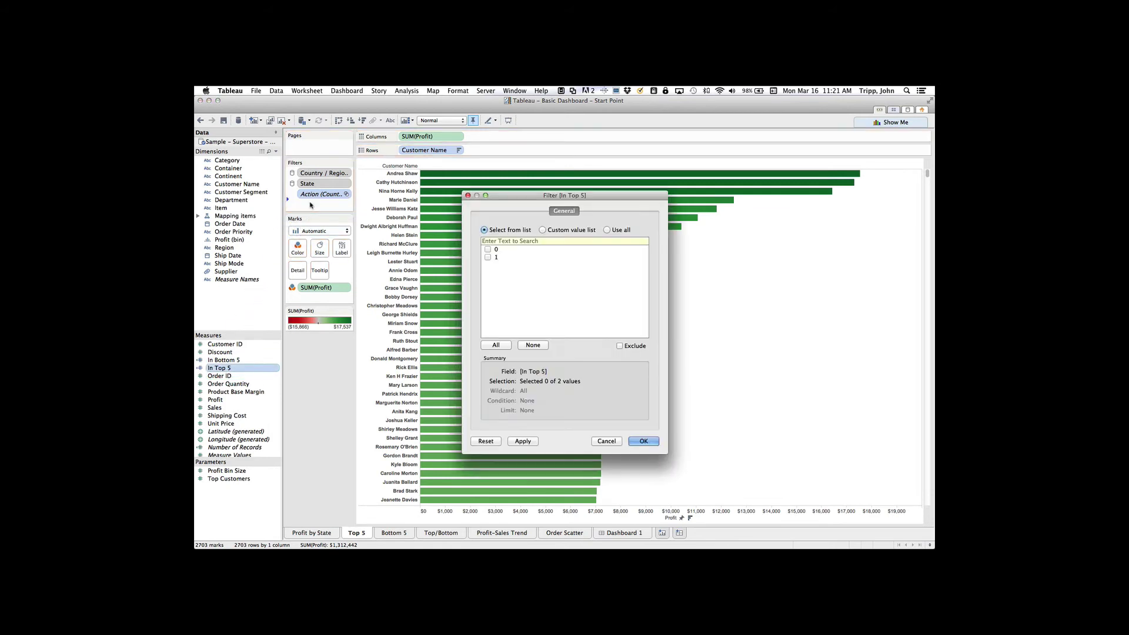
click(487, 257)
click(523, 441)
click(639, 441)
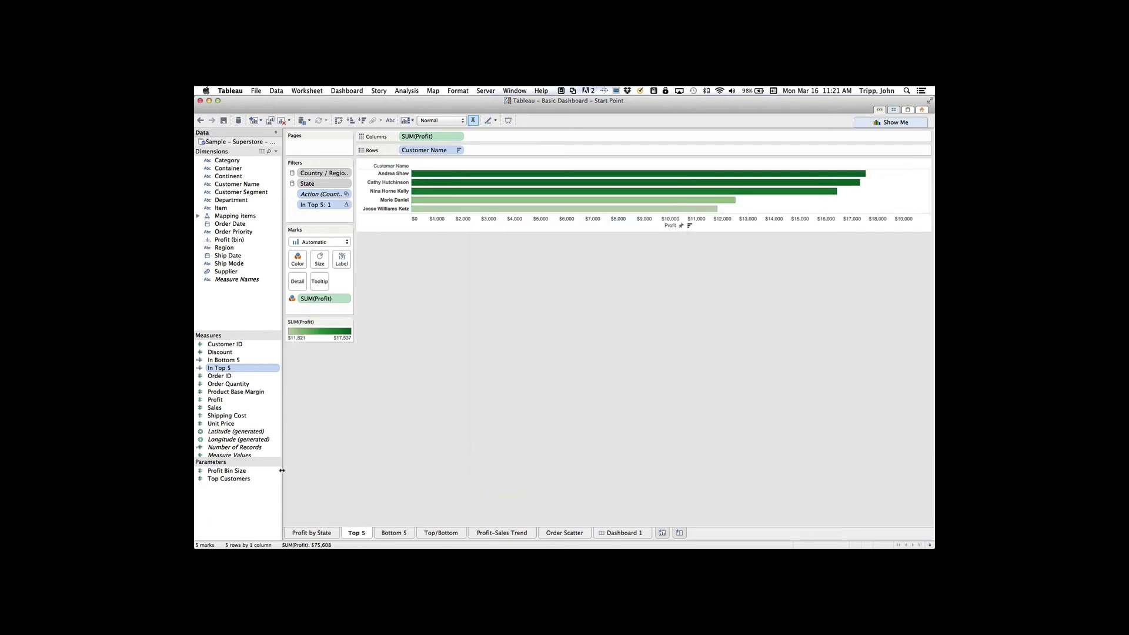
On the Bottom 5 sheet, replace the Customer Name filter with an In Bottom 5 filter that keeps only the value 1.
click(393, 532)
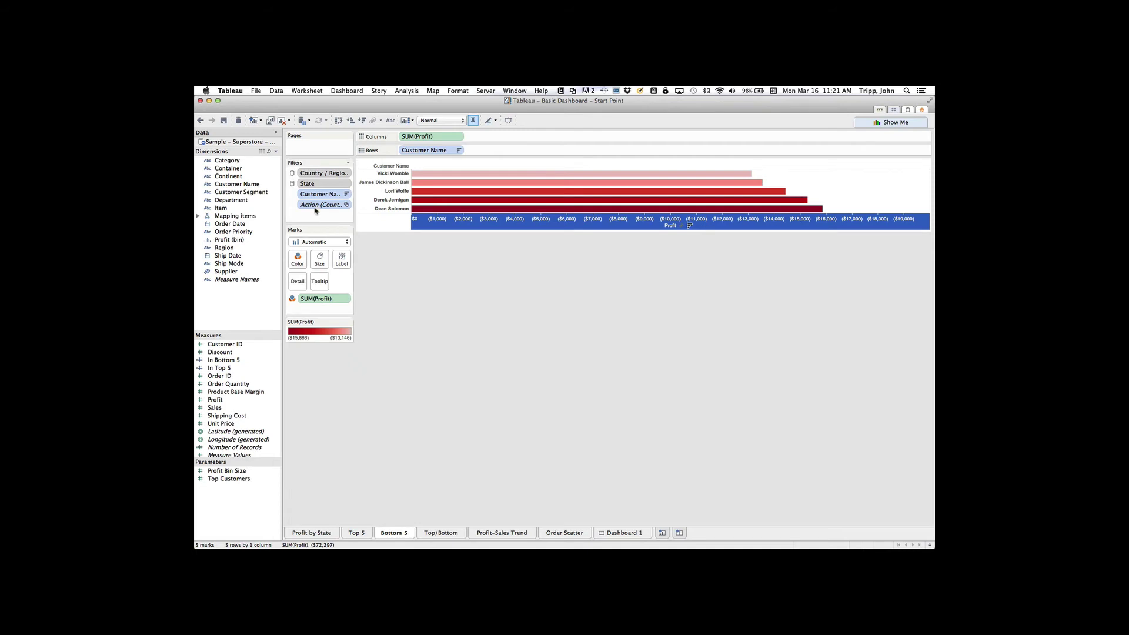
drag(315, 198, 222, 189)
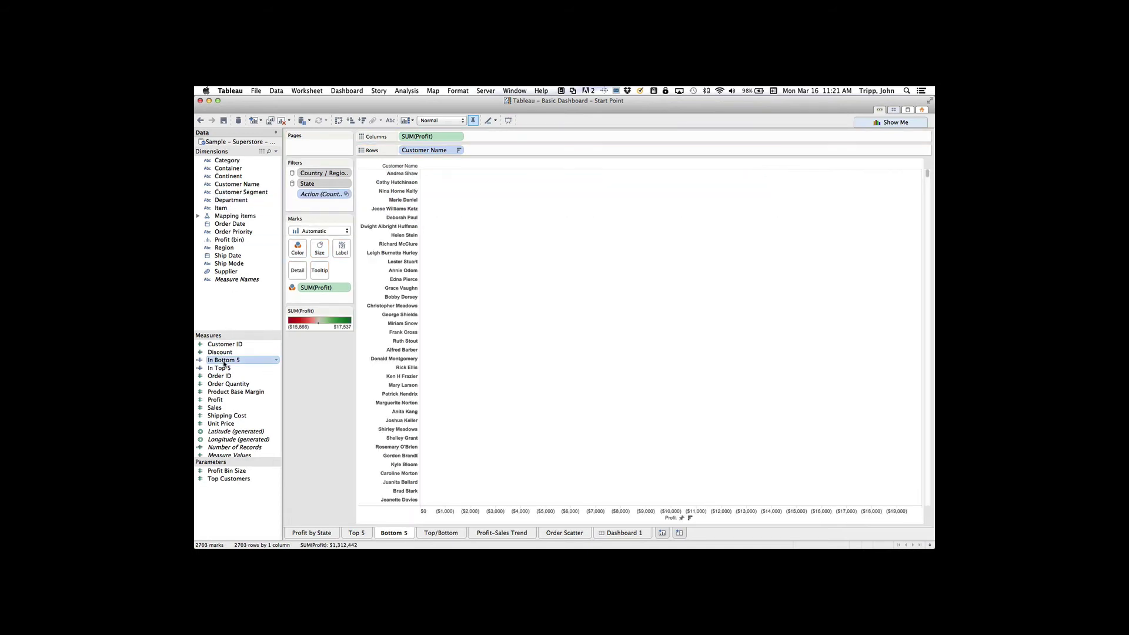
drag(223, 359, 310, 213)
click(488, 257)
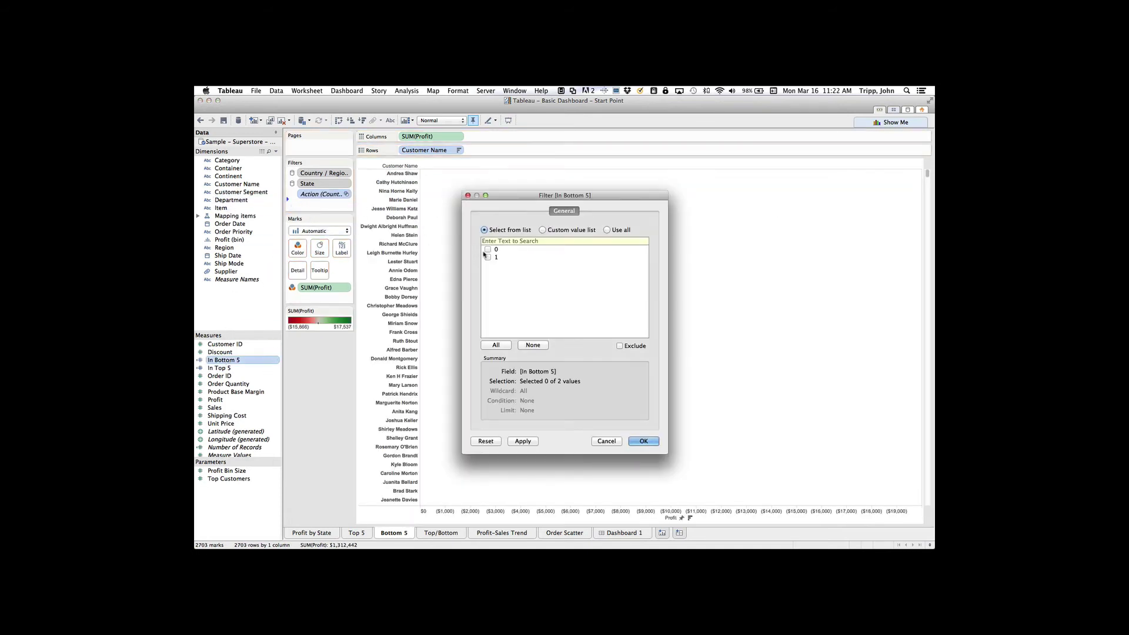
click(522, 441)
click(646, 442)
Test the customer charts on Dashboard 1 by selecting Texas, California, Ohio and Iowa in turn on the Profit by State map.
click(622, 531)
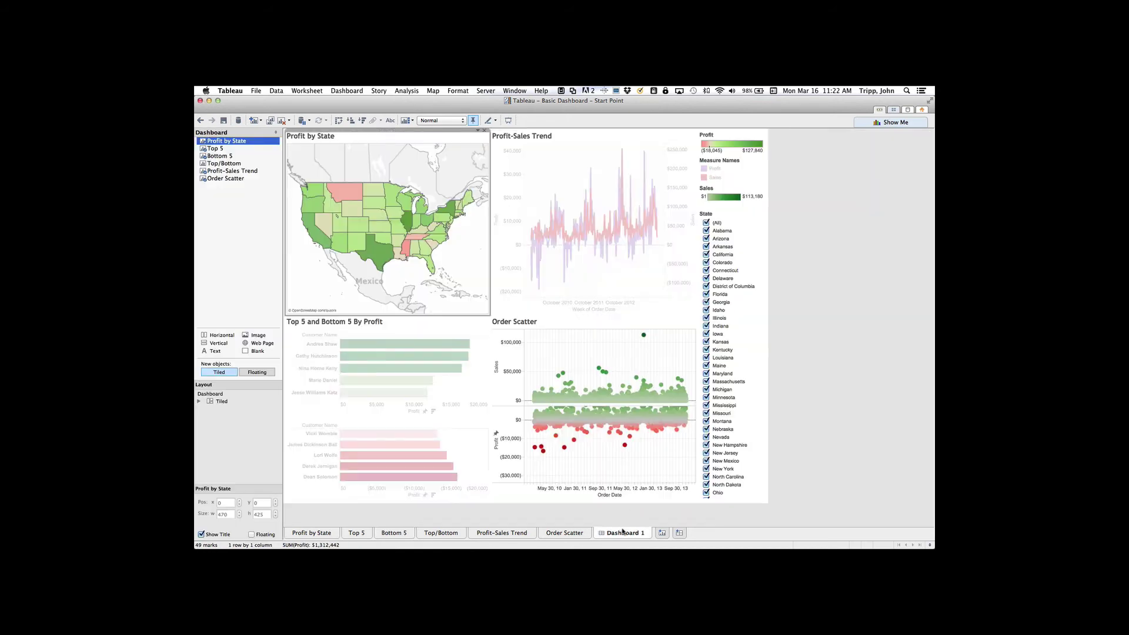
click(379, 257)
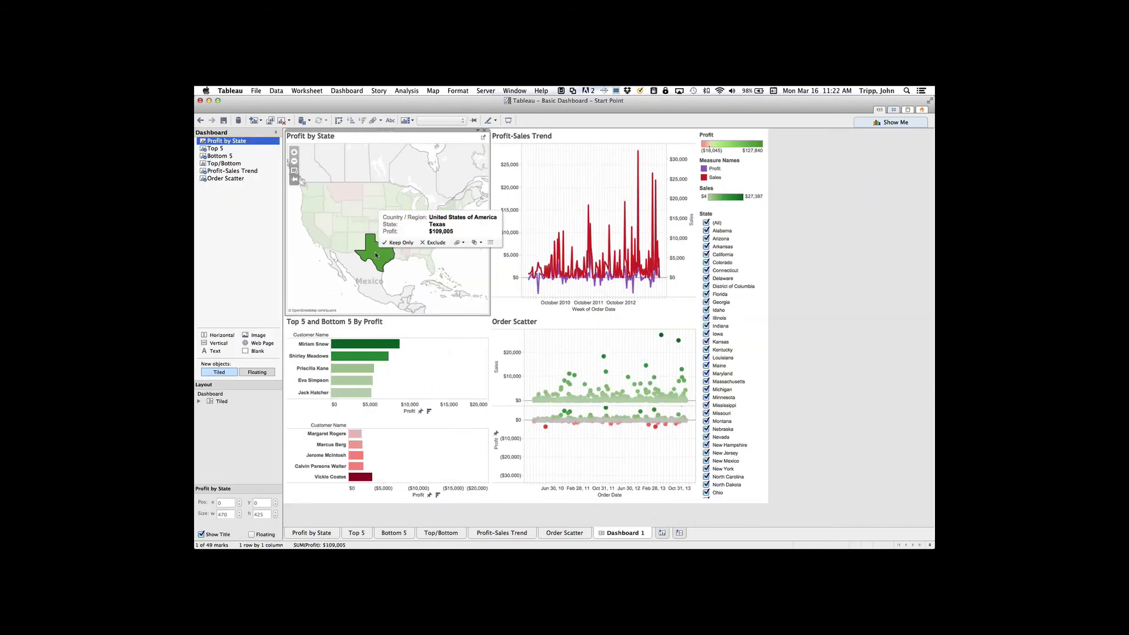
click(322, 240)
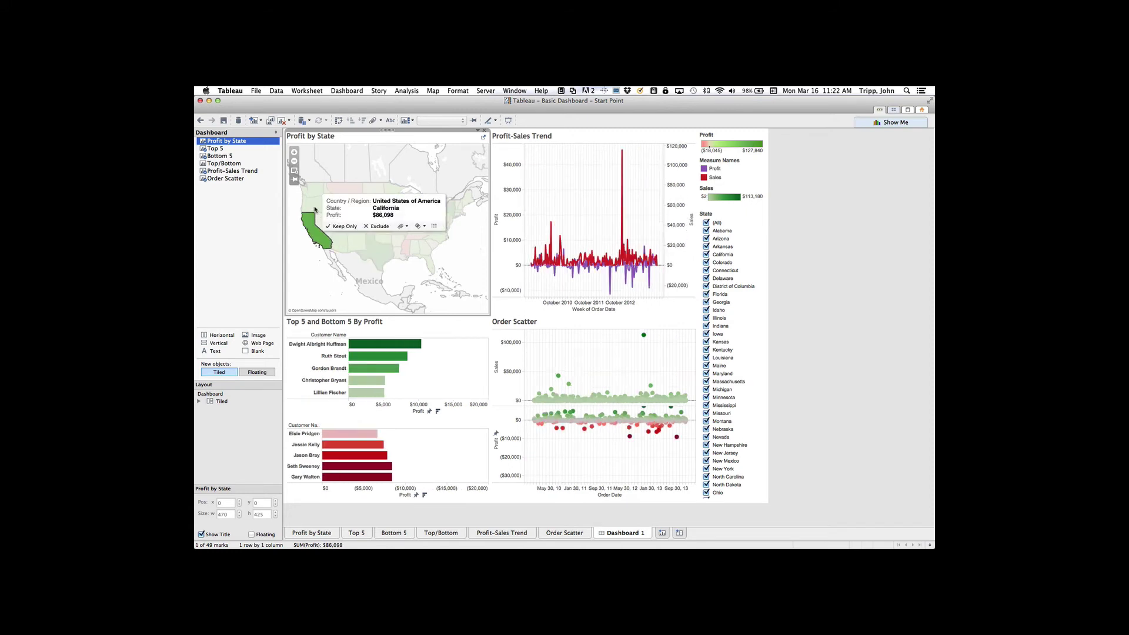
click(427, 219)
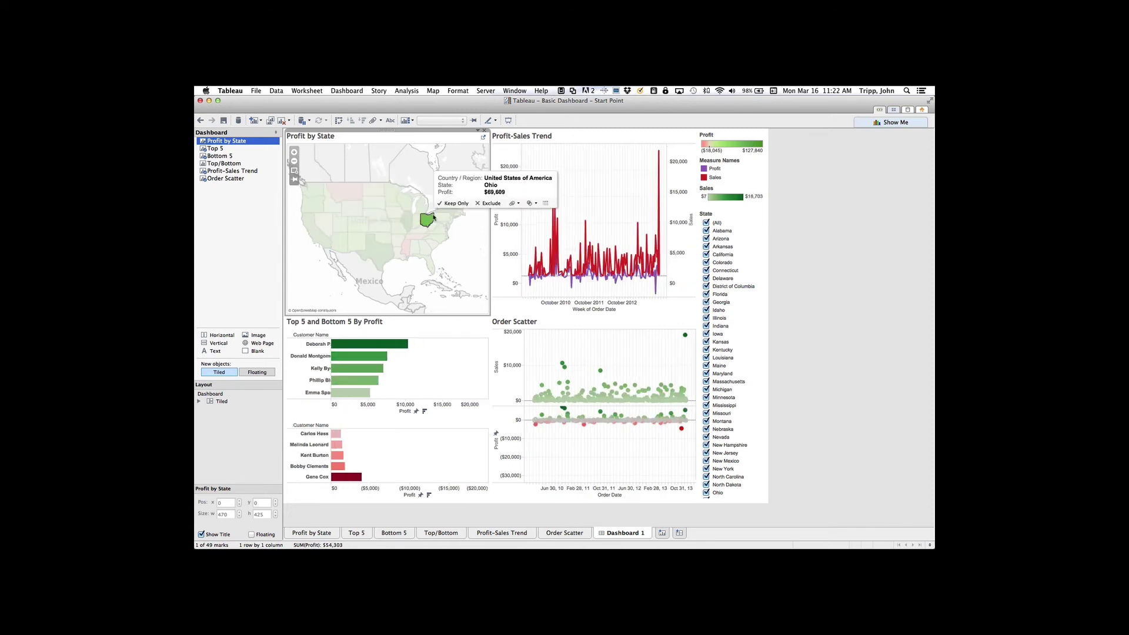
click(394, 212)
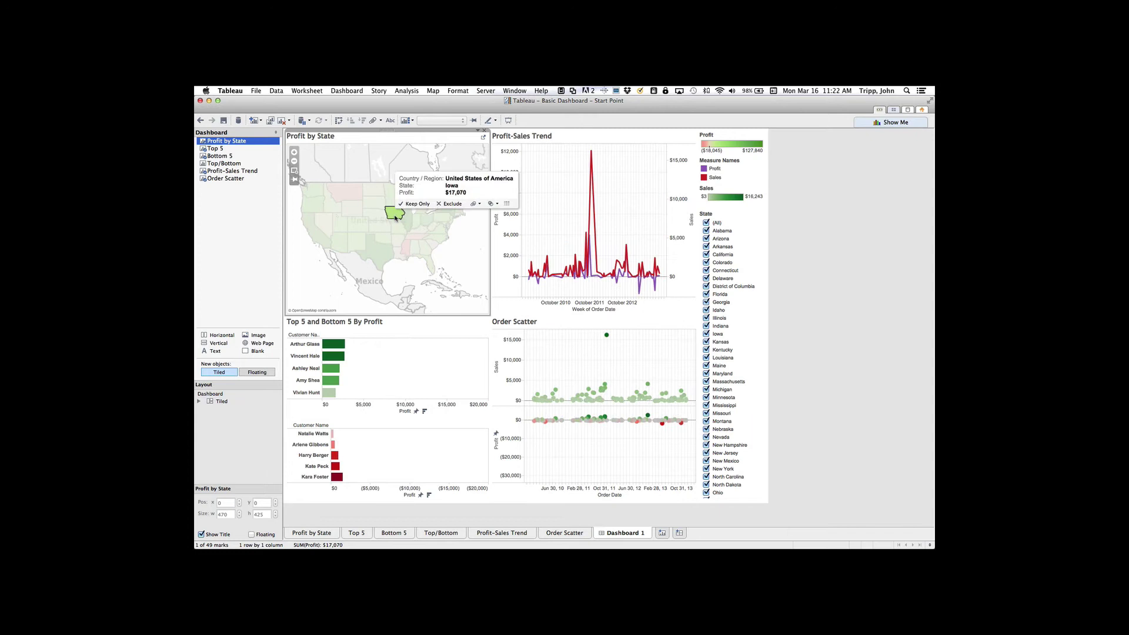
Test the State quick filter by showing only Arkansas, and restore all states.
click(712, 223)
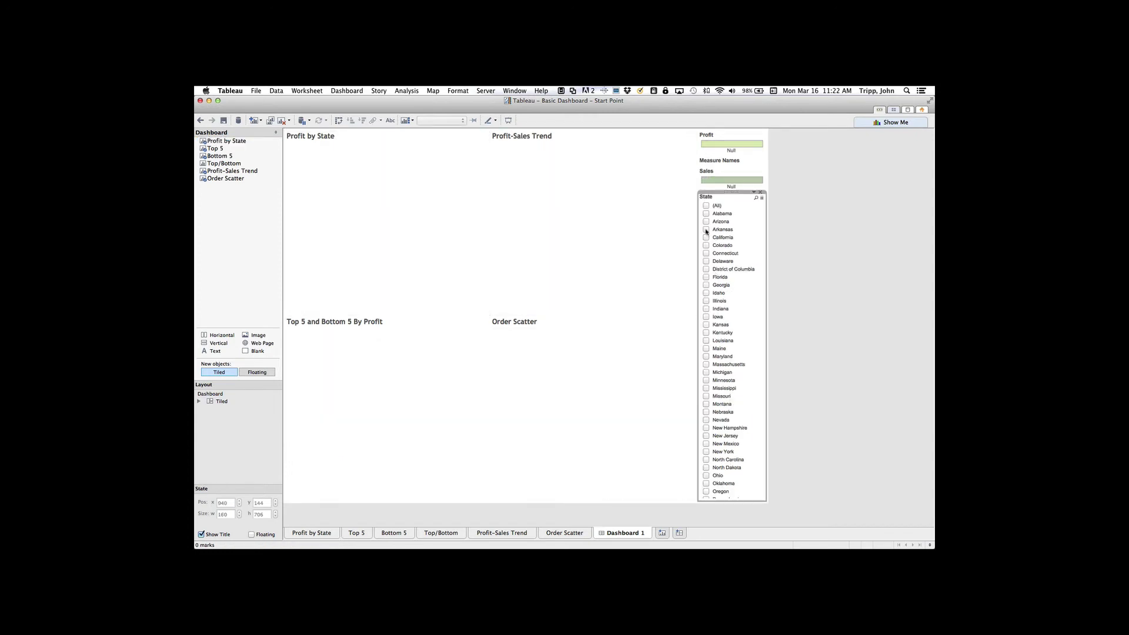
click(706, 230)
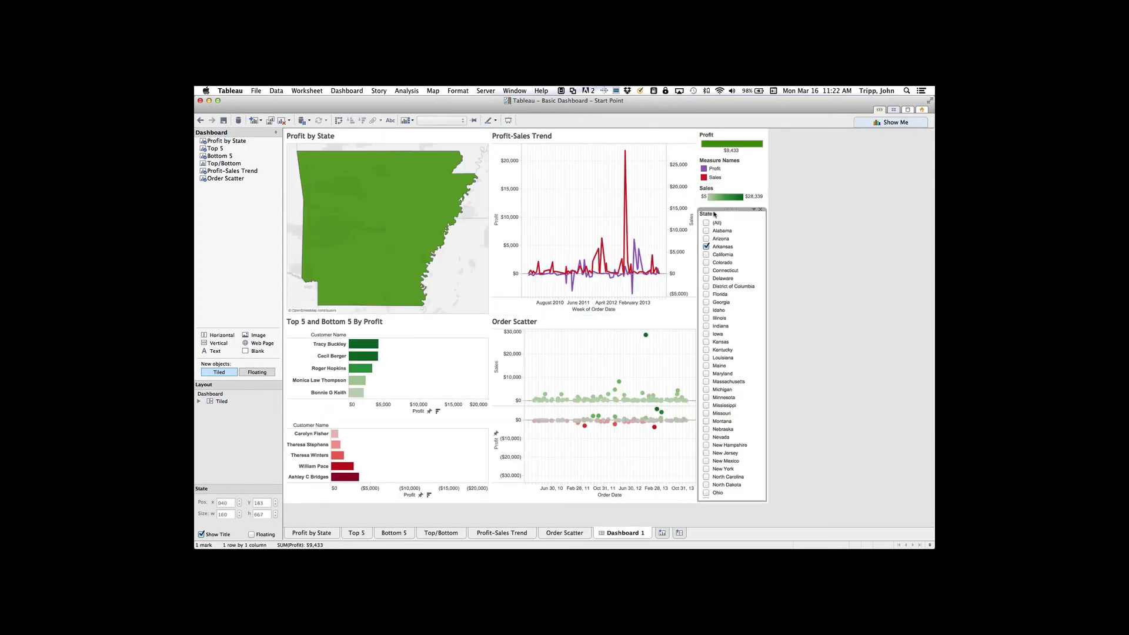
click(706, 223)
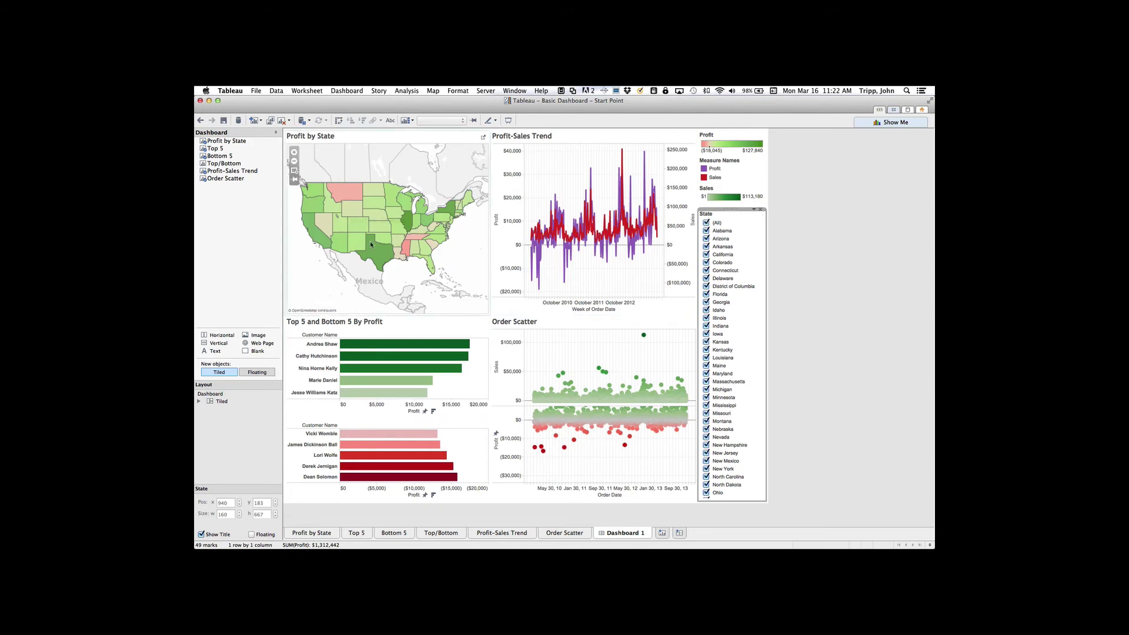
Review the settings of the generated dashboard filter action, including its source sheets, target sheets and clearing behaviour, and accept them as they are.
click(347, 91)
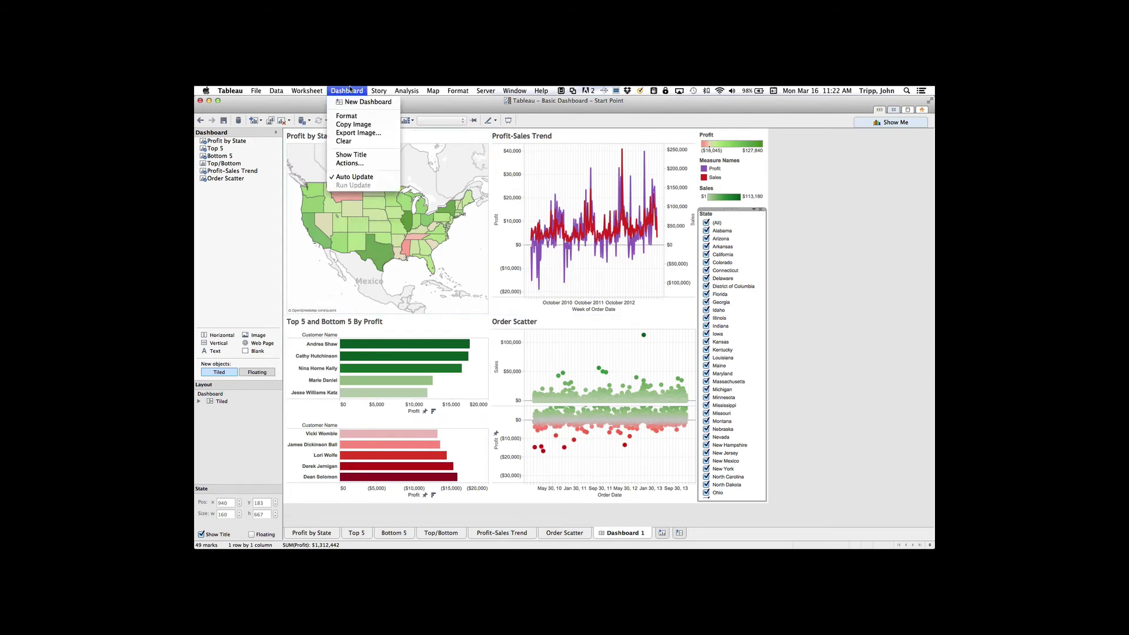
click(355, 164)
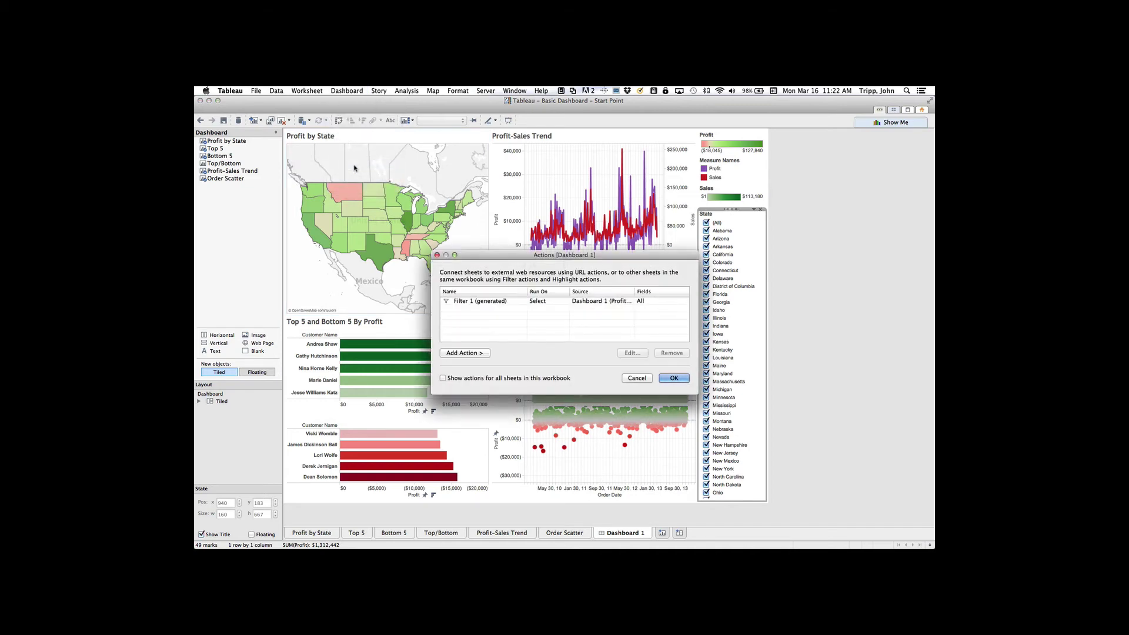
click(532, 302)
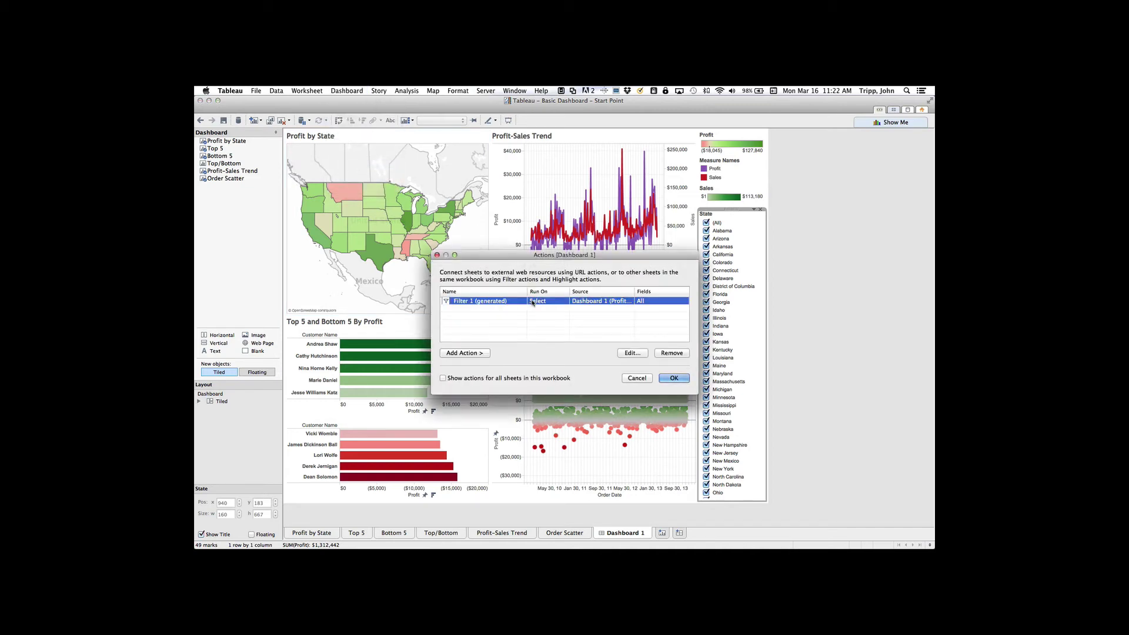
click(632, 353)
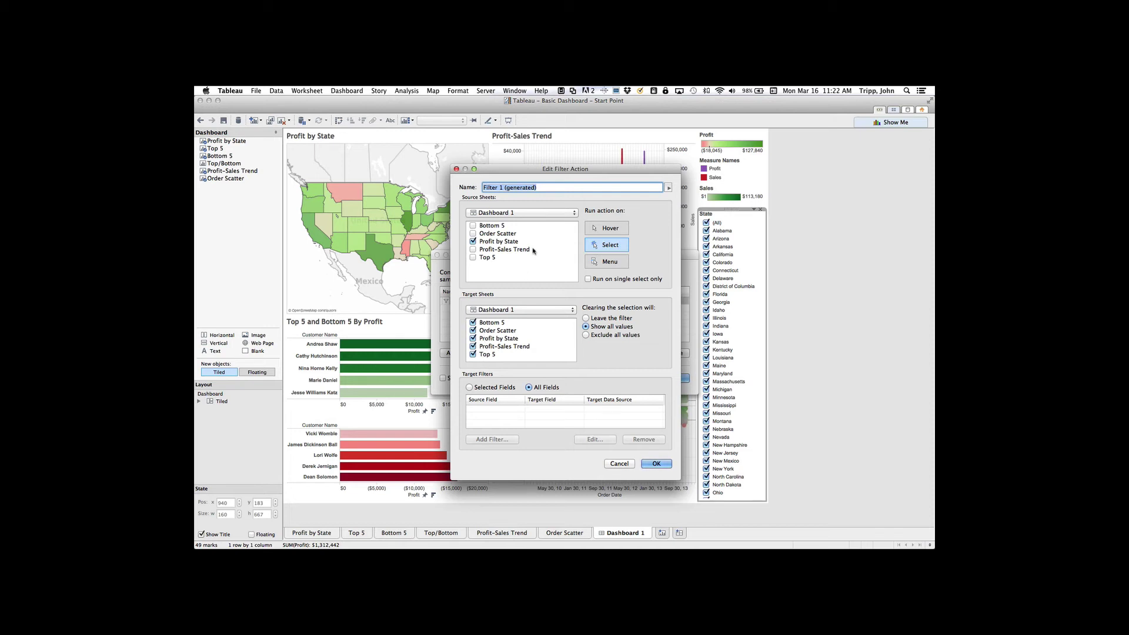
click(656, 463)
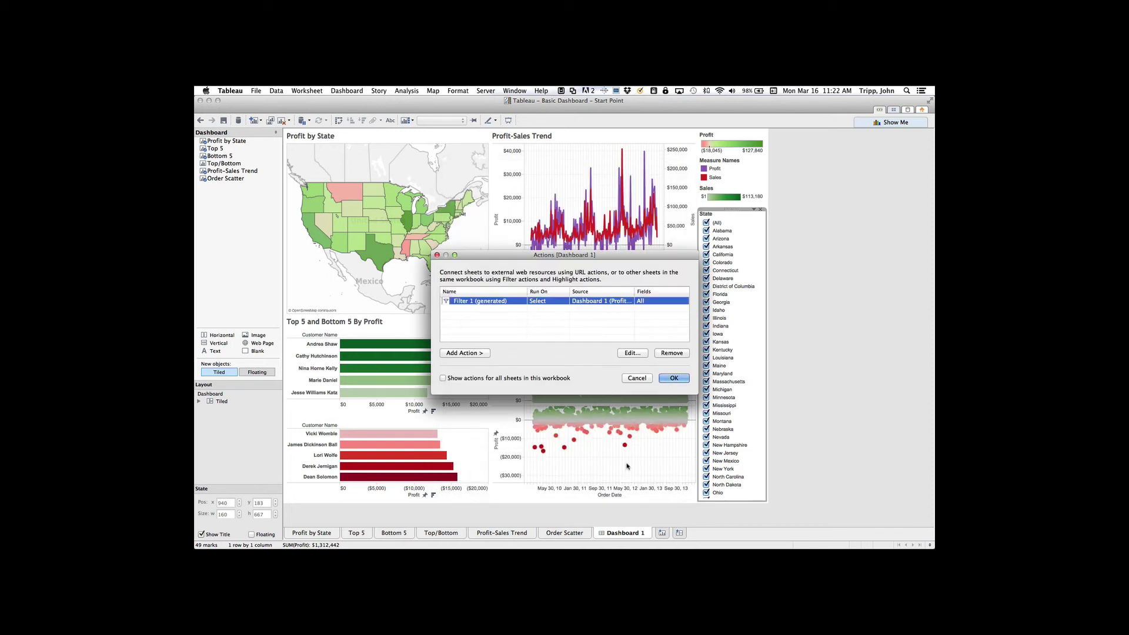
Close the dashboard actions list and add an Order Date quick filter from the Order Scatter view.
click(674, 378)
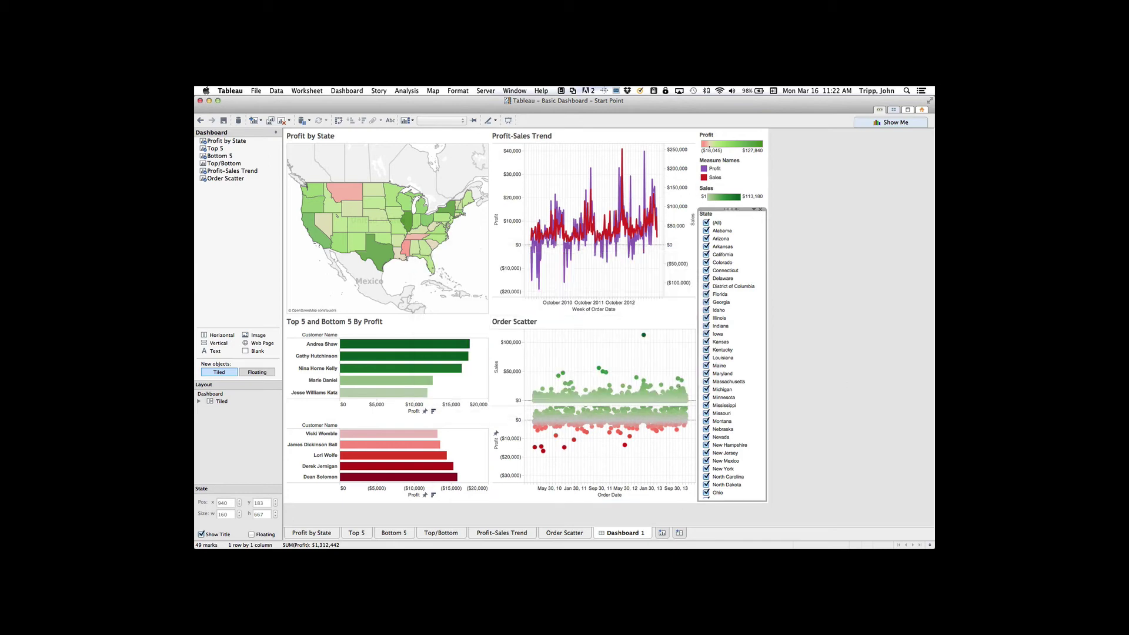
click(691, 502)
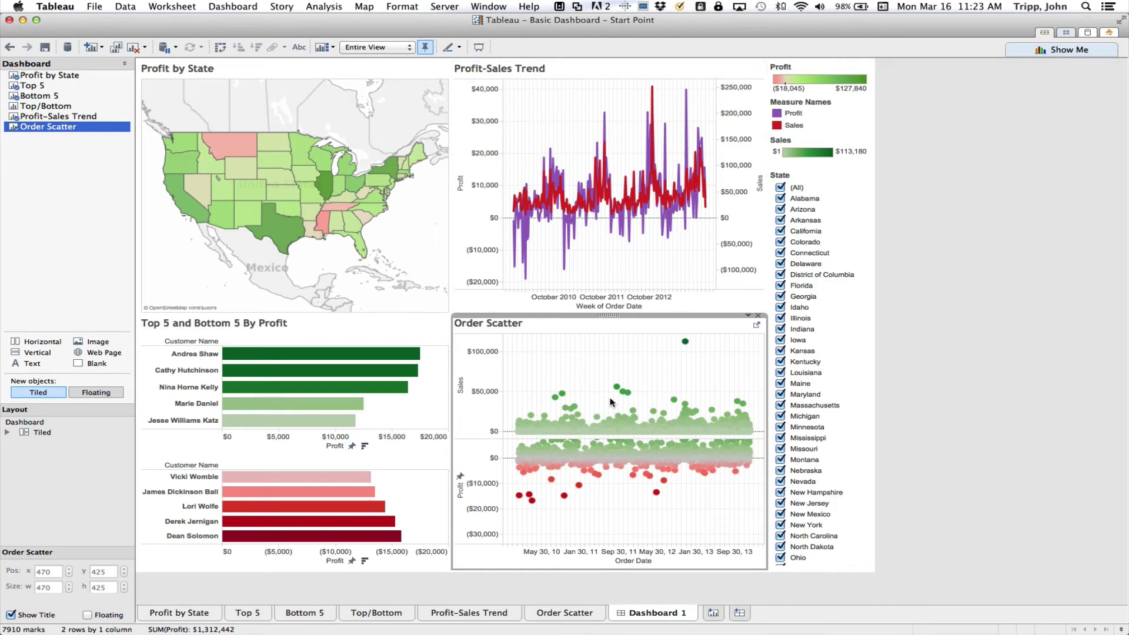
click(432, 276)
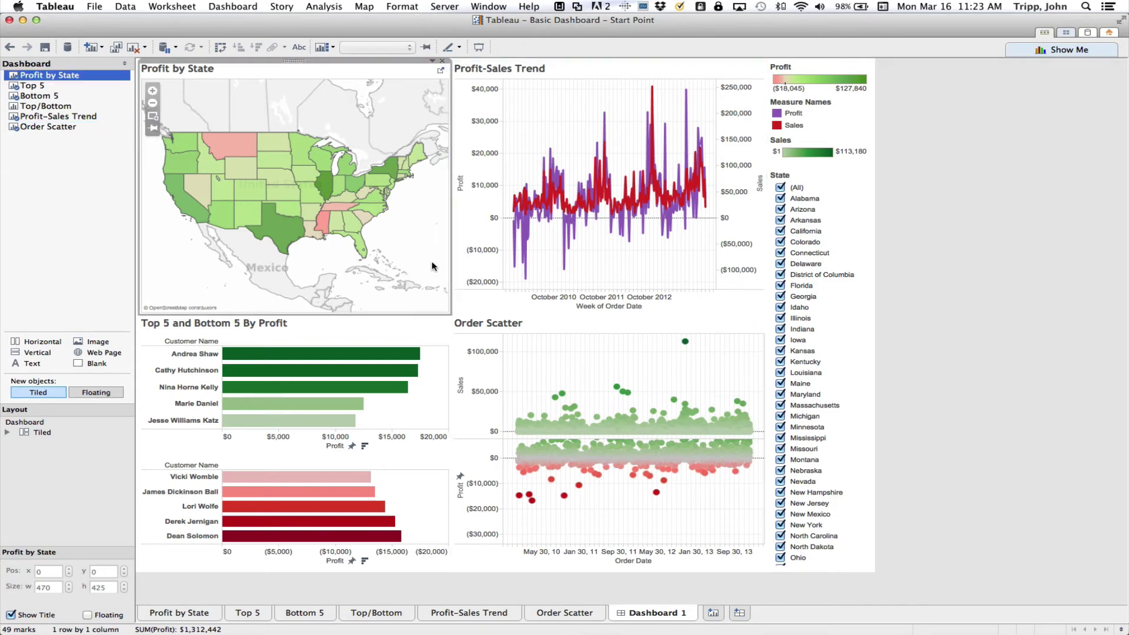
click(710, 78)
click(752, 362)
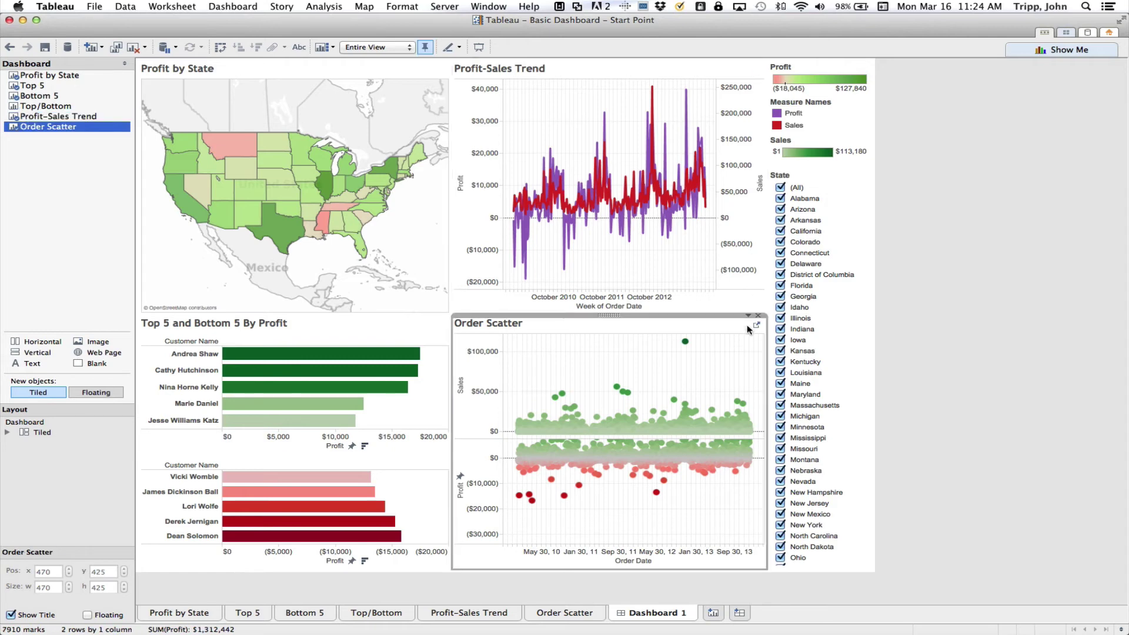
click(748, 316)
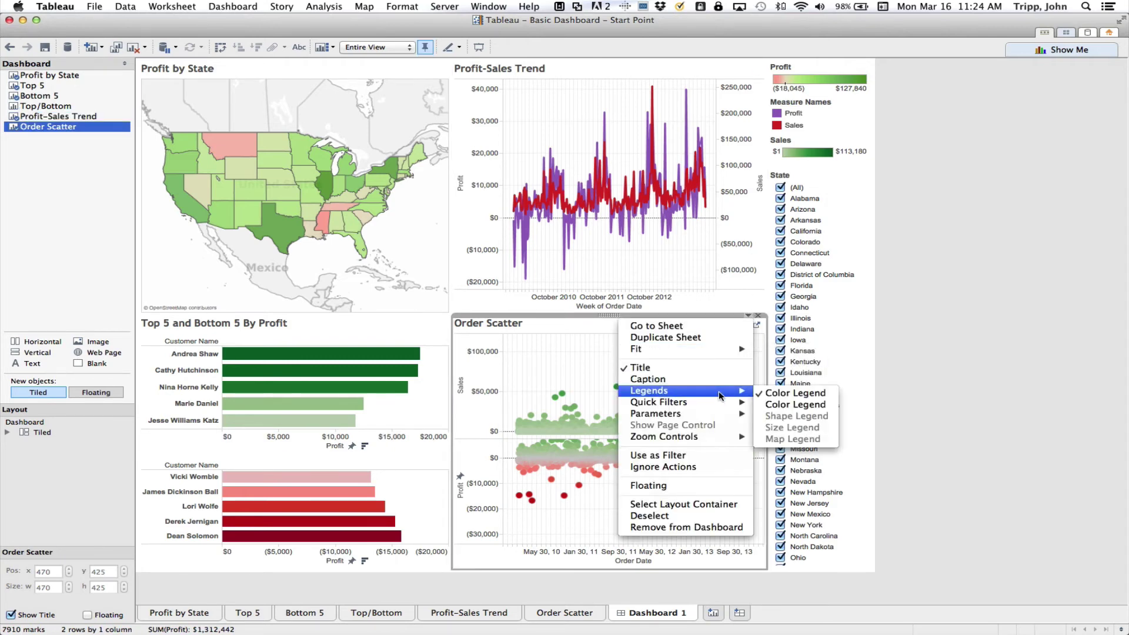
mouse_move(718, 406)
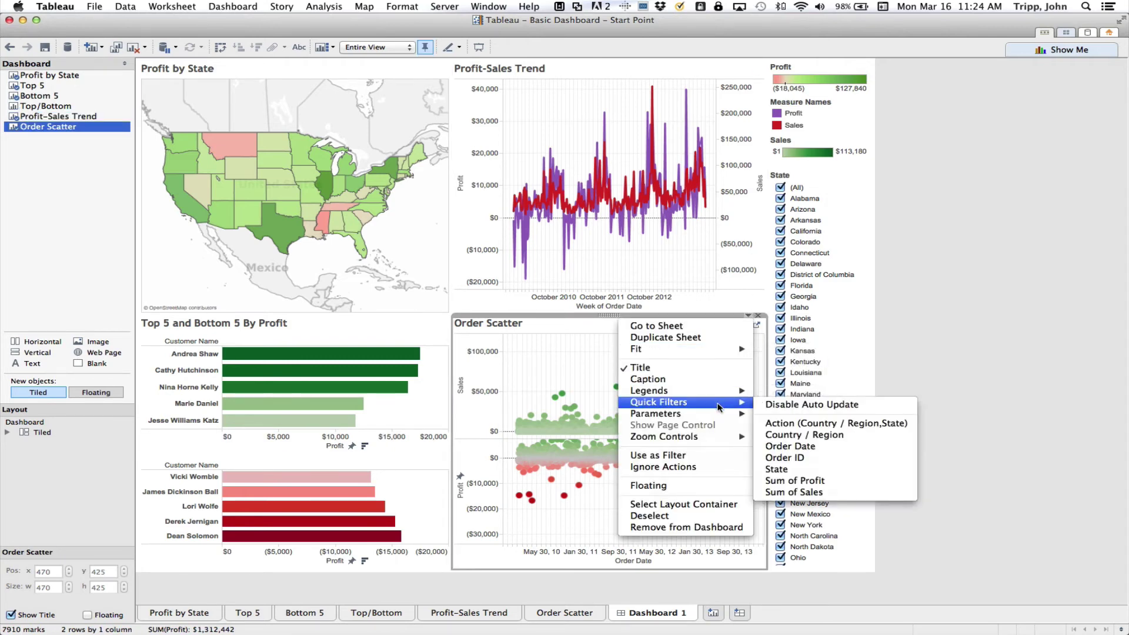
click(807, 446)
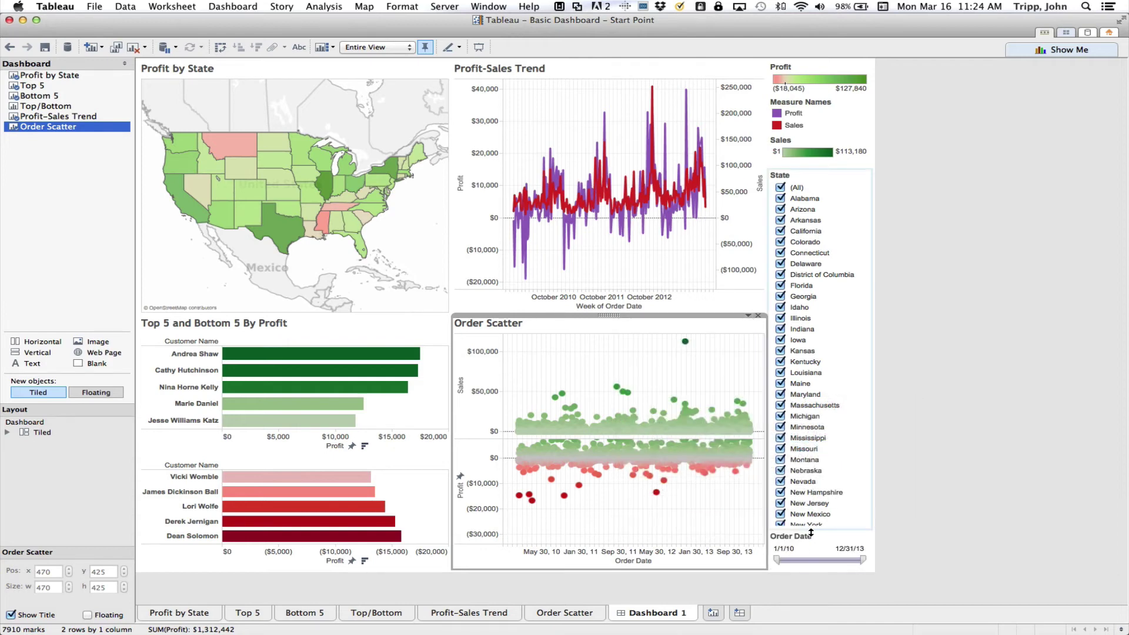
Shorten the State quick filter's list to a height of about 287 and check that its states can be scrolled.
click(835, 176)
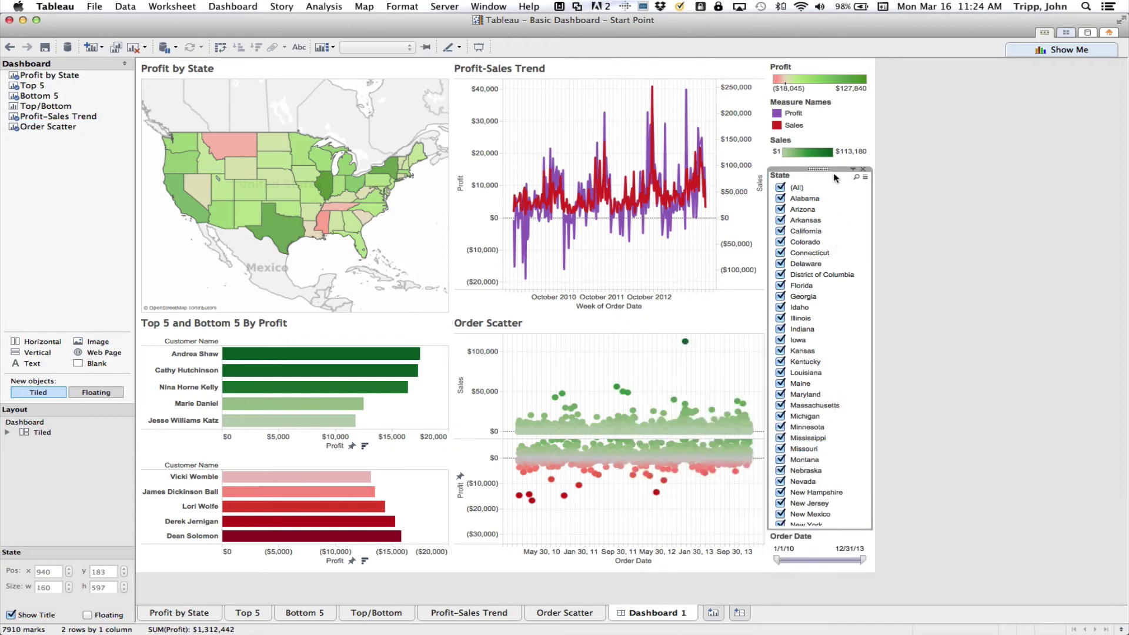
click(853, 171)
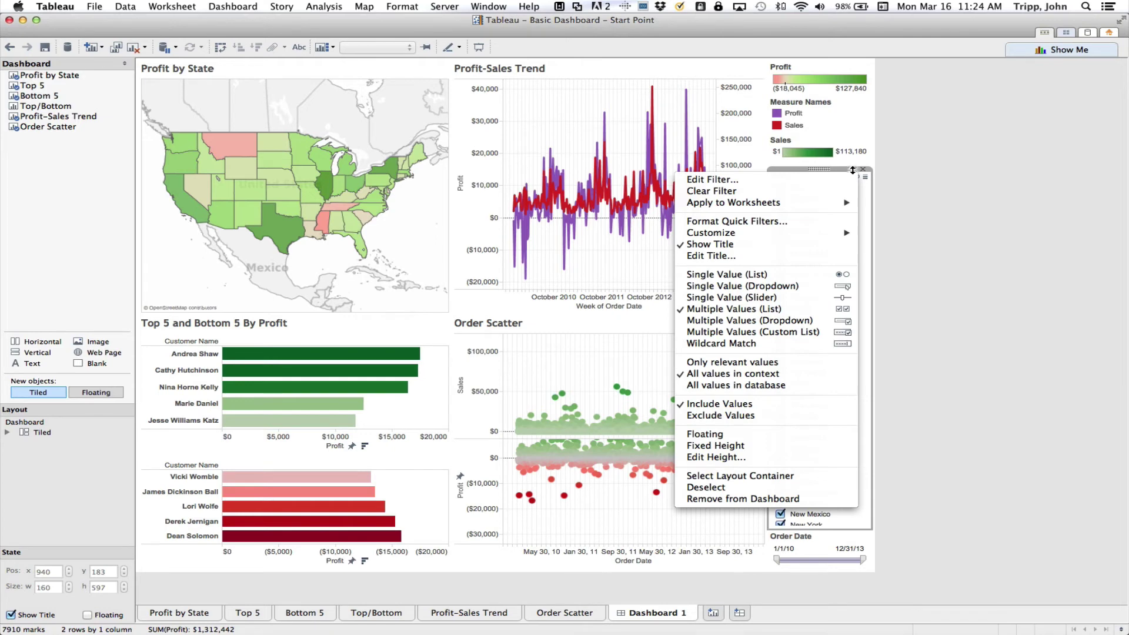
click(867, 284)
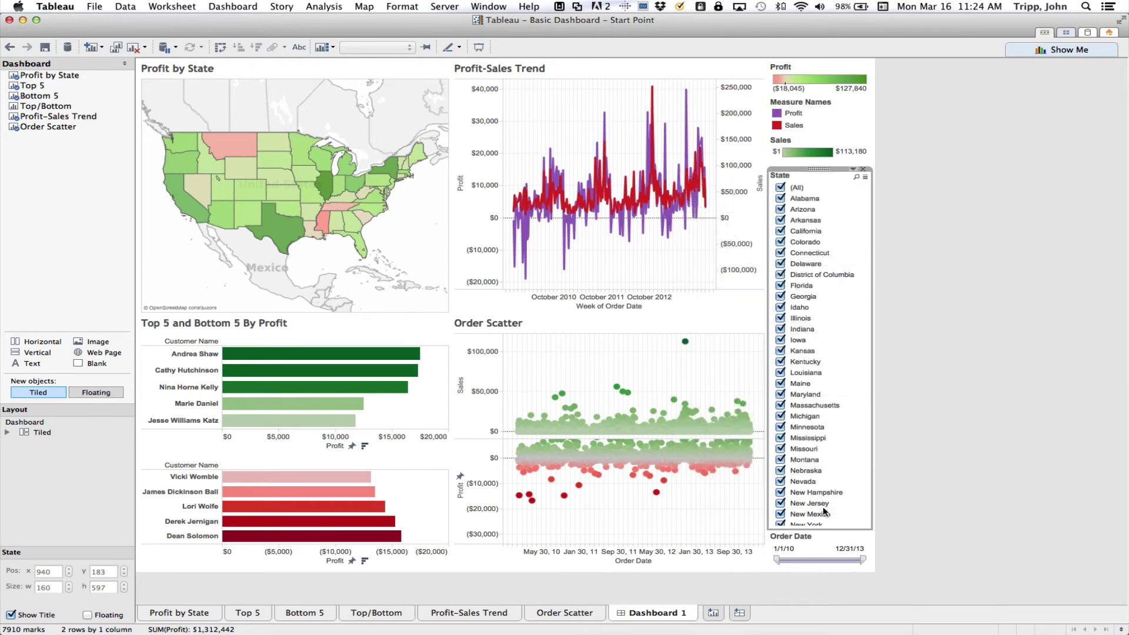
drag(824, 530, 831, 345)
scroll(836, 276, down, 5)
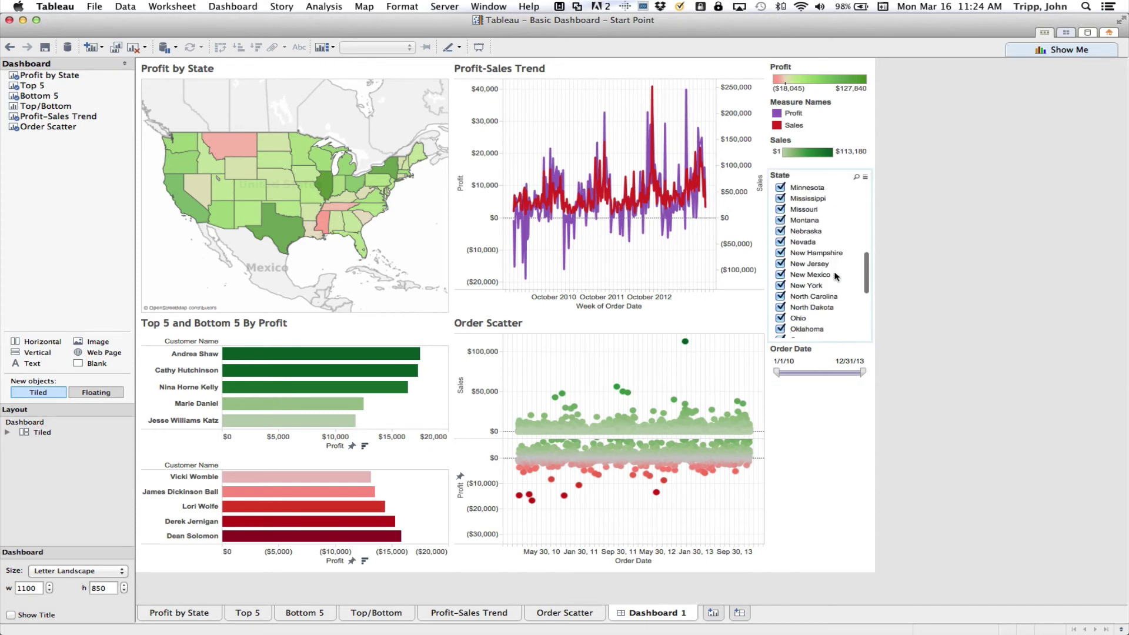
scroll(836, 276, up, 5)
Show the State quick filter as Multiple Values (Dropdown), reduce its height to about 78 and check its list of states.
click(840, 177)
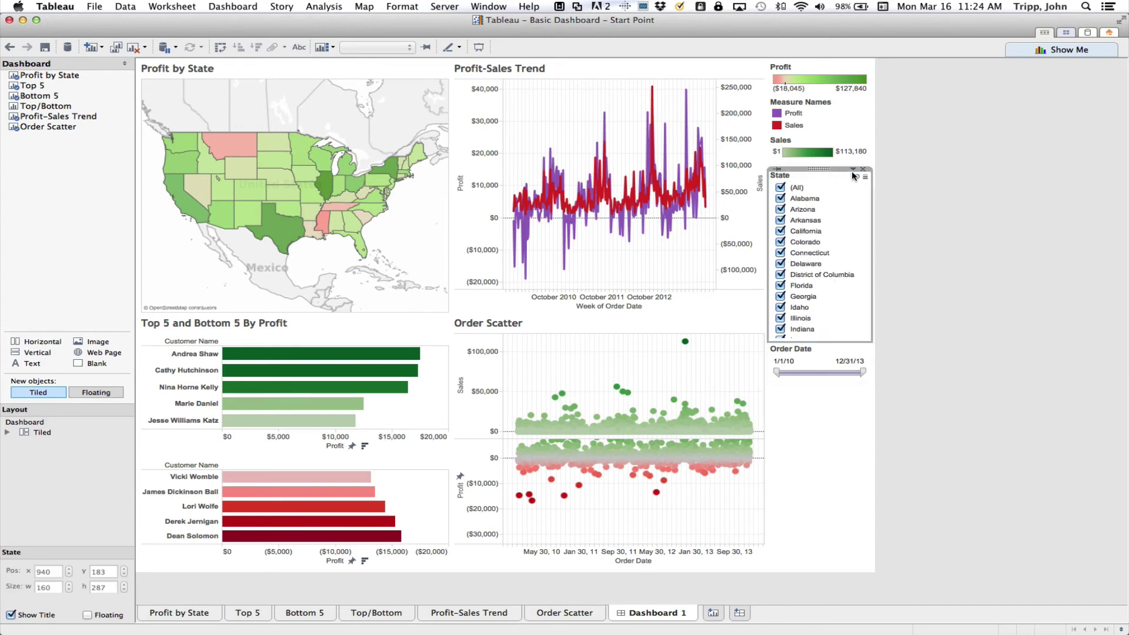
click(854, 170)
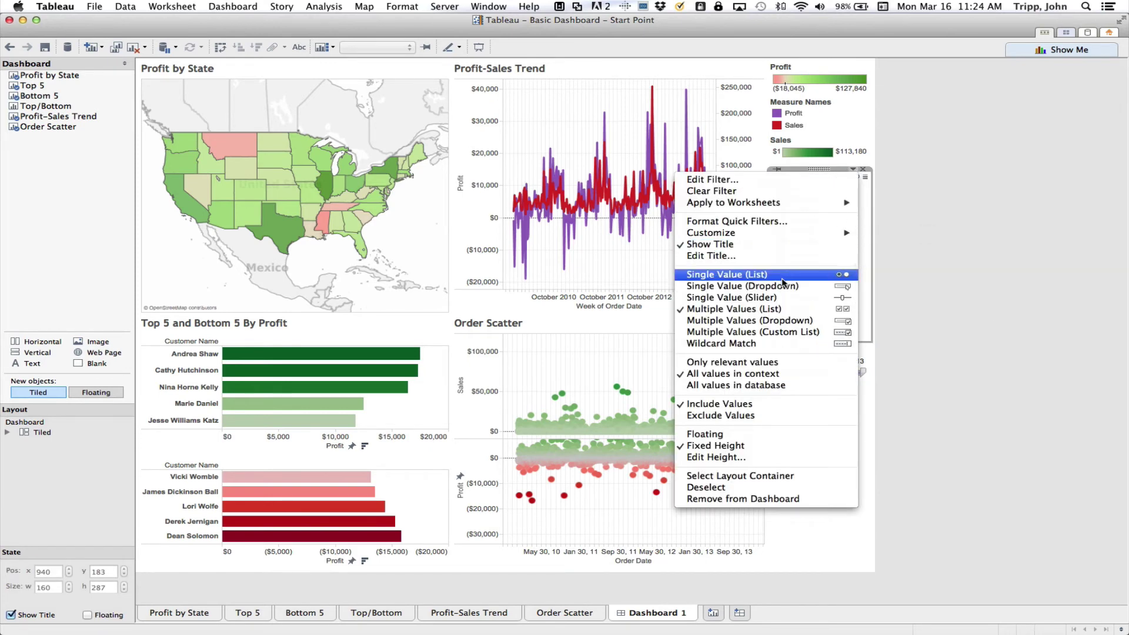
click(782, 320)
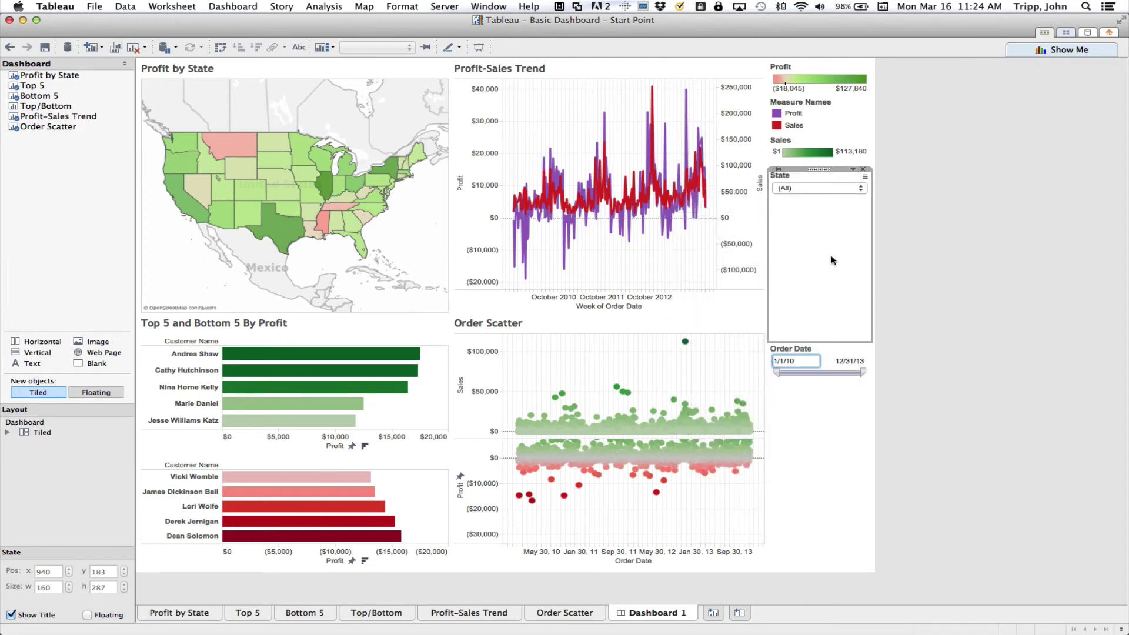
drag(825, 342, 826, 216)
click(860, 189)
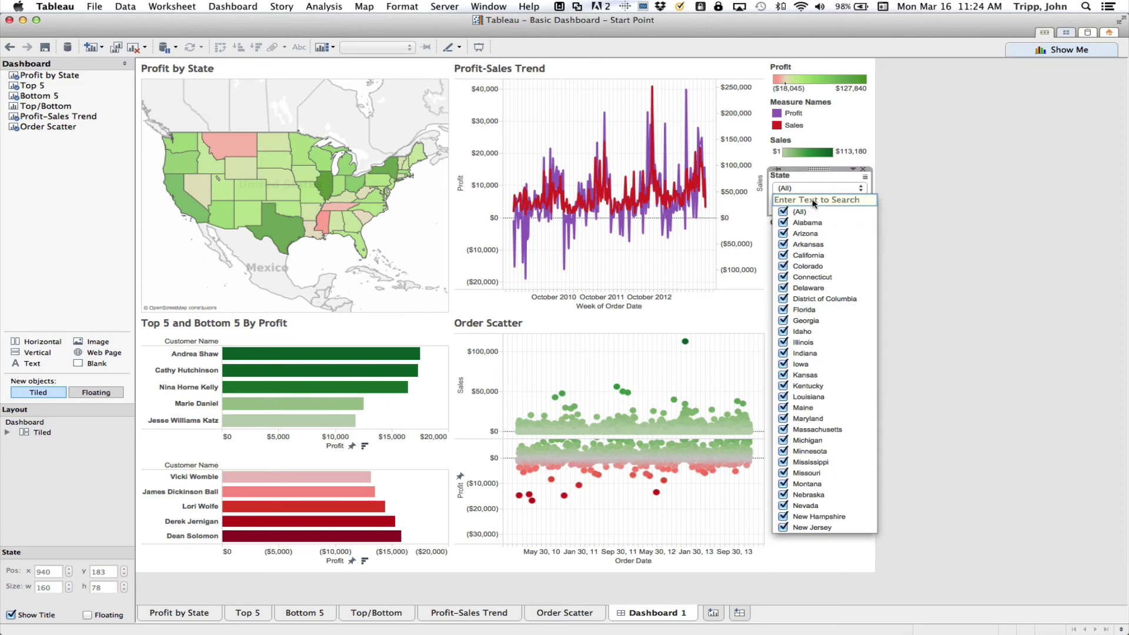
click(818, 172)
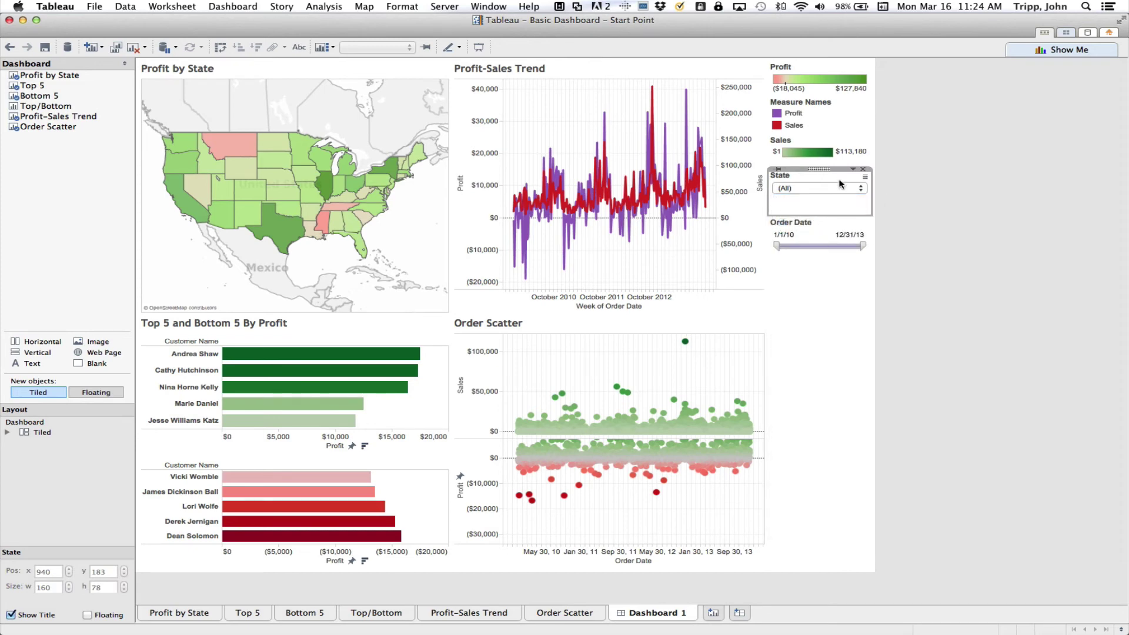
Make the Order Date filter floating and place it over the lower part of the Profit-Sales Trend chart, at about x 678, y 317.
click(822, 224)
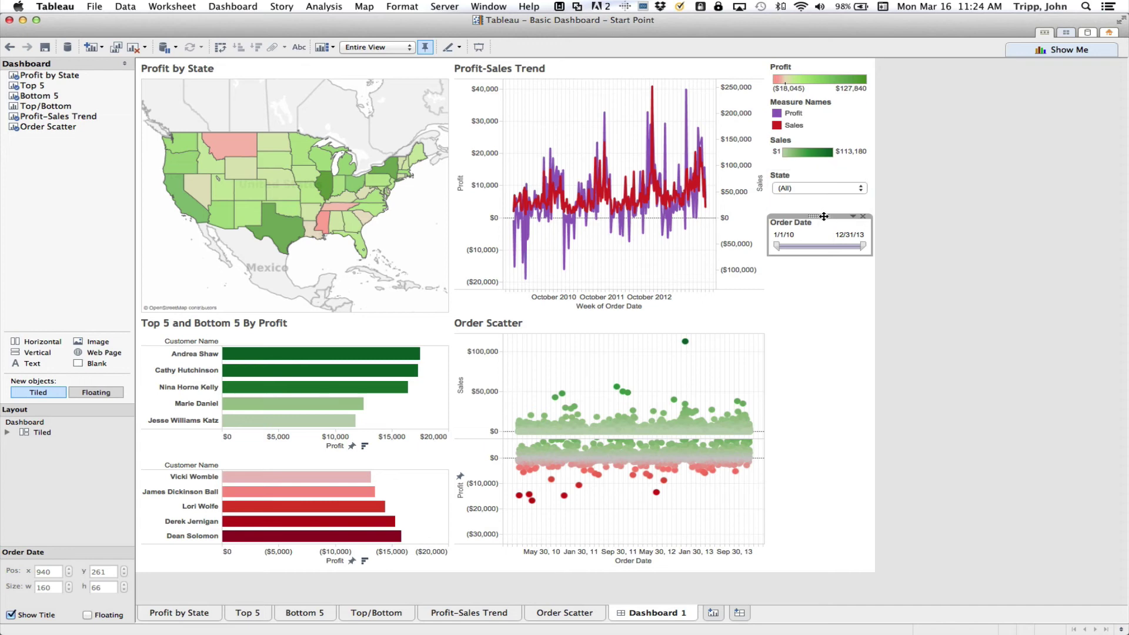
right_click(823, 216)
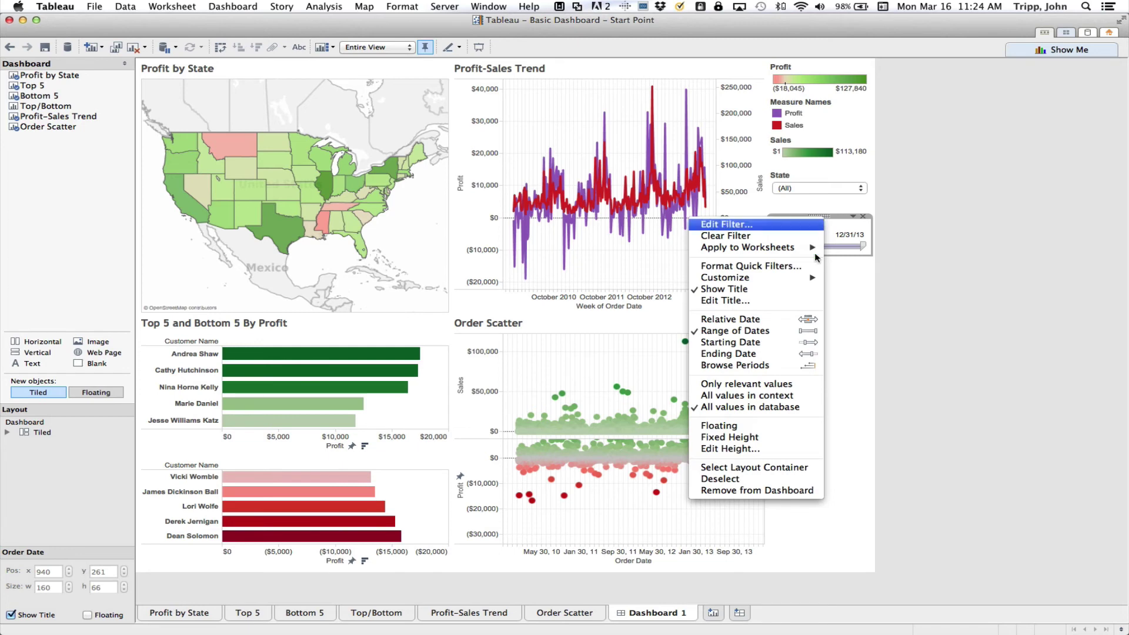
click(779, 425)
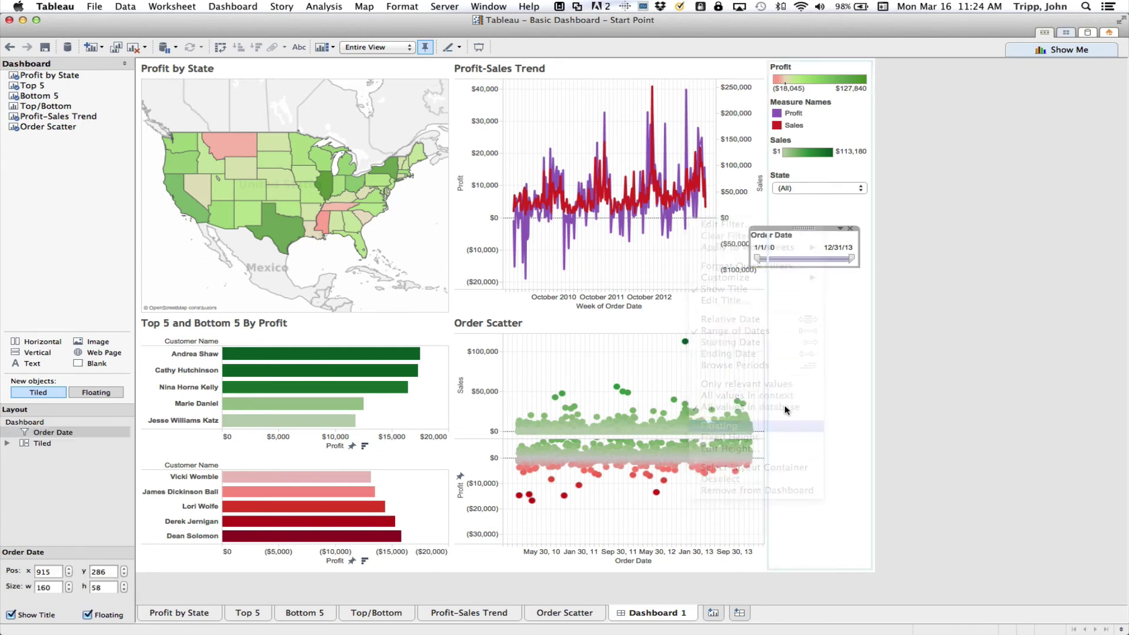
drag(805, 227, 646, 244)
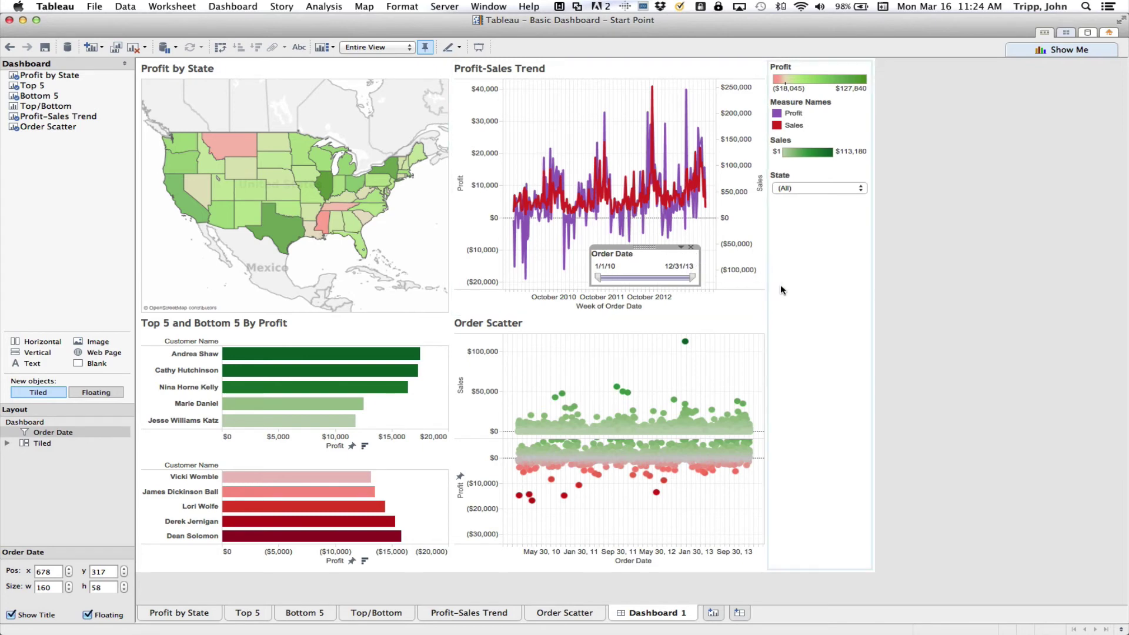
Make the Profit color legend floating and place it over the lower-left corner of the Profit by State map.
click(781, 284)
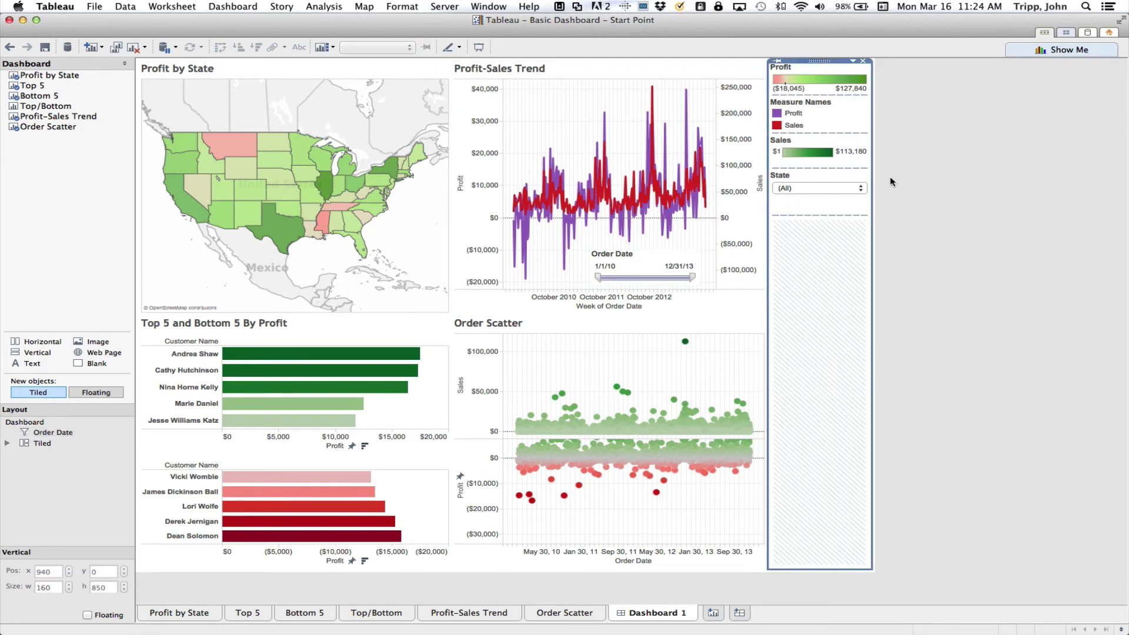
click(813, 71)
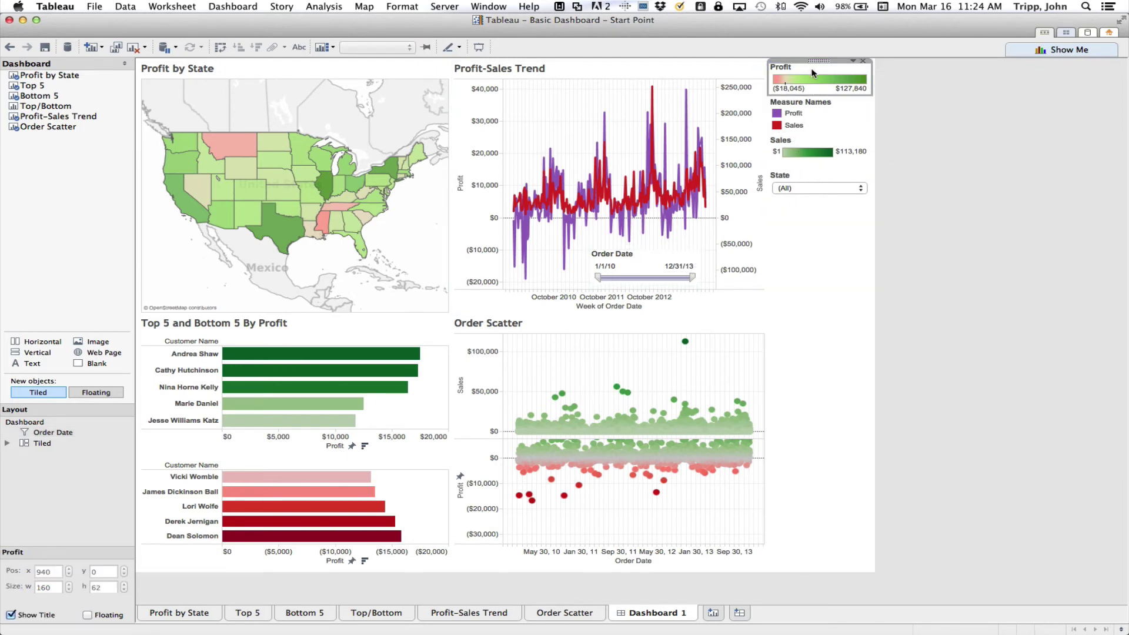
right_click(821, 71)
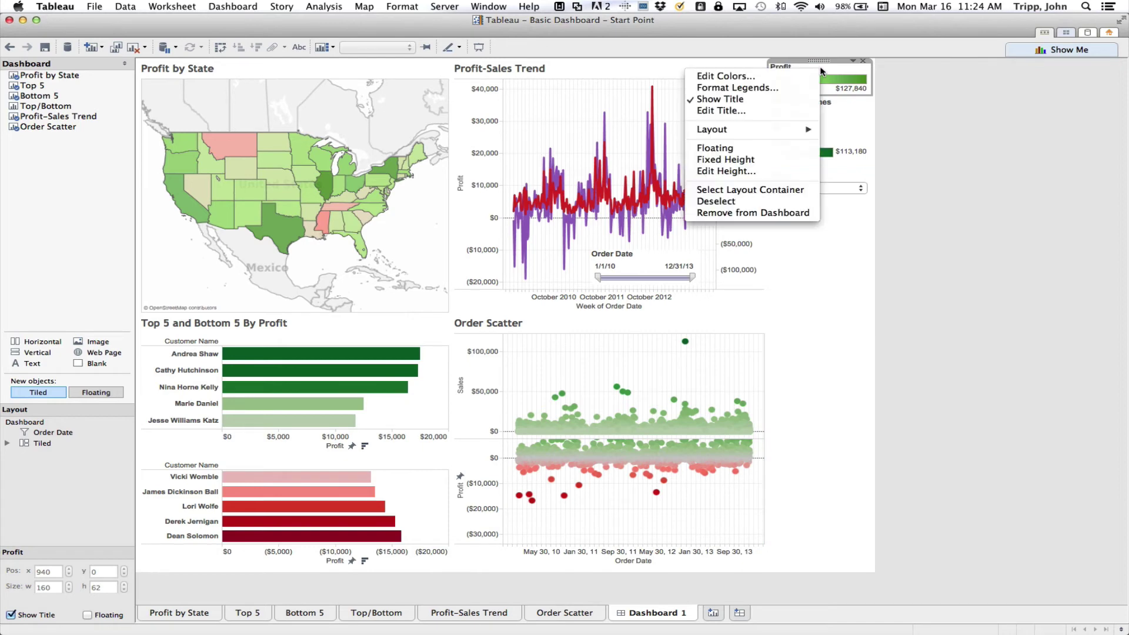
click(774, 148)
drag(800, 71, 196, 267)
click(417, 241)
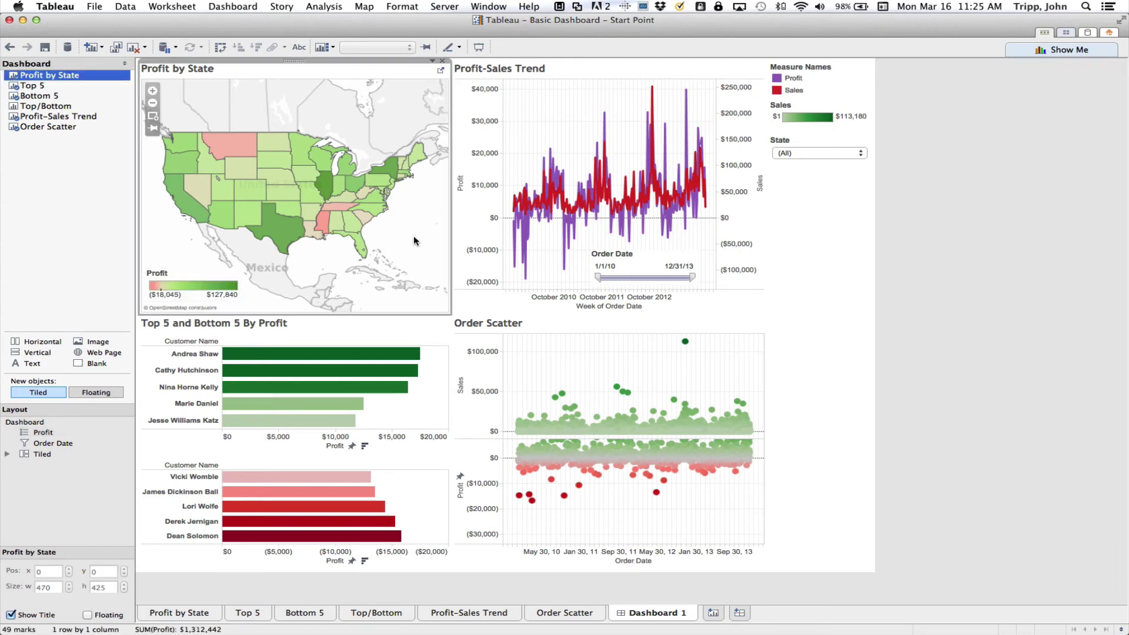
Make the Measure Names legend floating and place it over the upper-left corner of the Profit-Sales Trend chart, at about x 553, y 41.
click(837, 80)
mouse_move(825, 60)
mouse_down()
mouse_move(598, 120)
mouse_move(825, 72)
mouse_up()
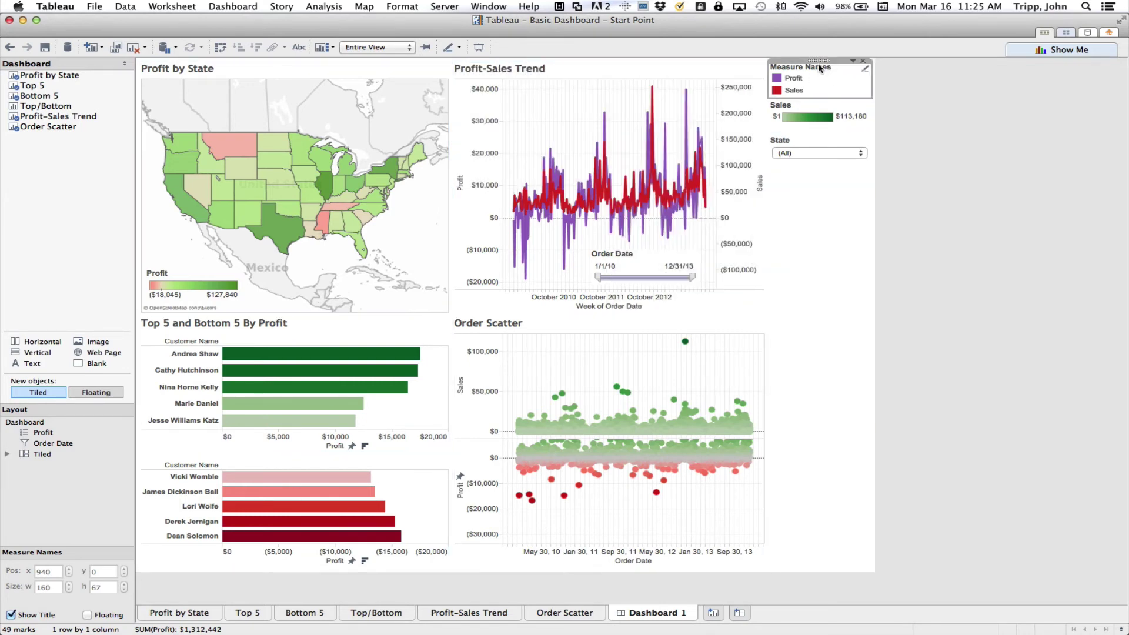
click(852, 60)
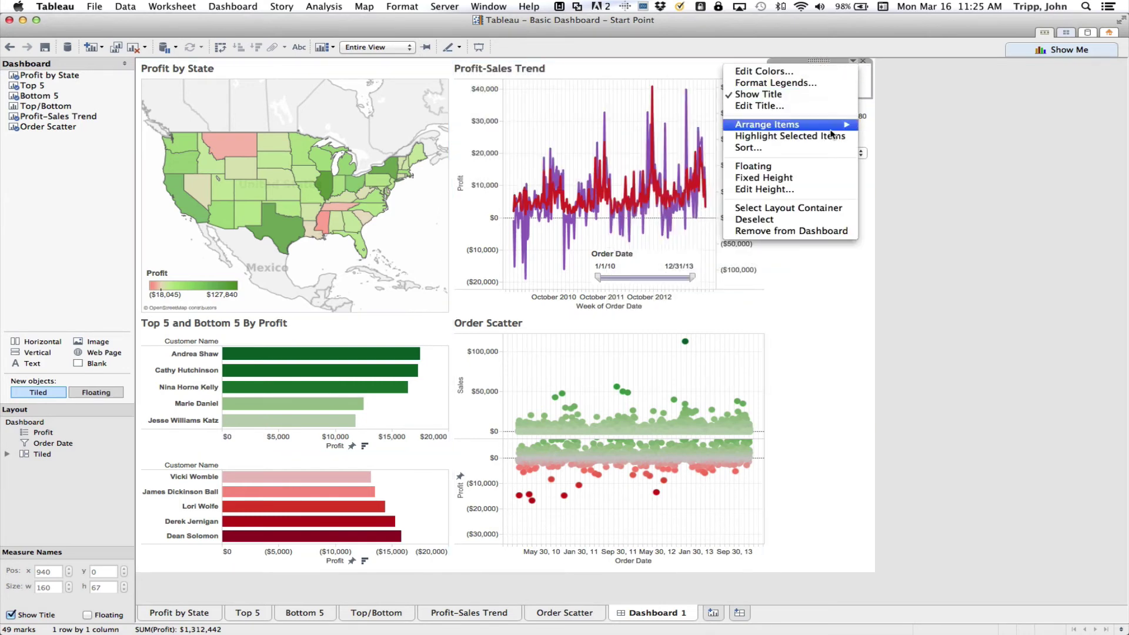
click(793, 166)
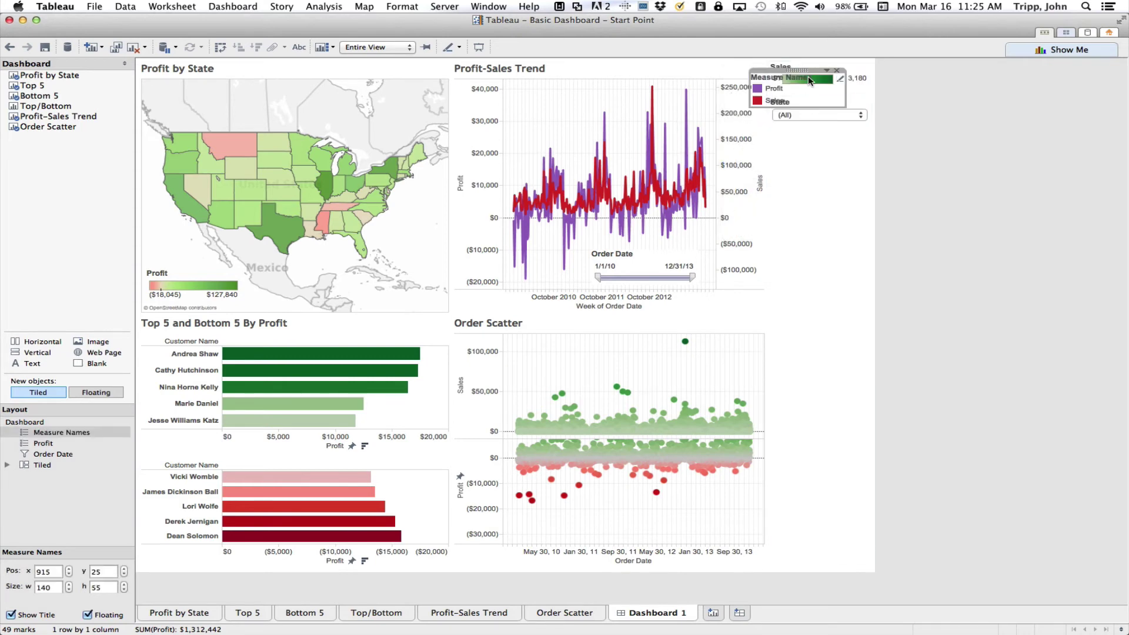
drag(800, 76, 557, 80)
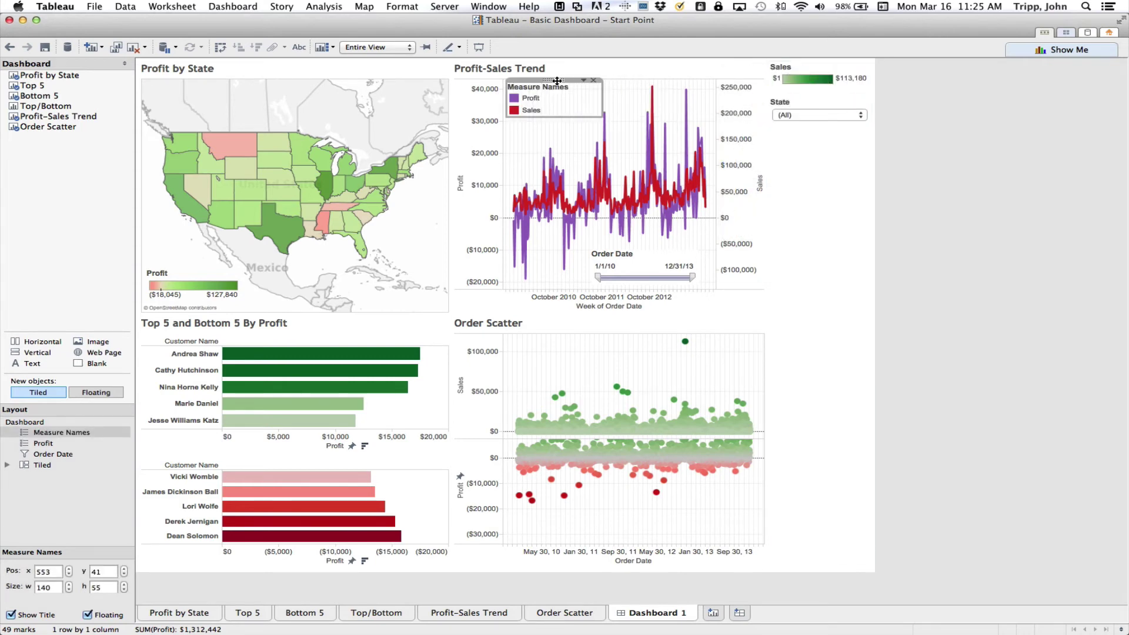
Remove the Sales color legend from the dashboard.
click(831, 123)
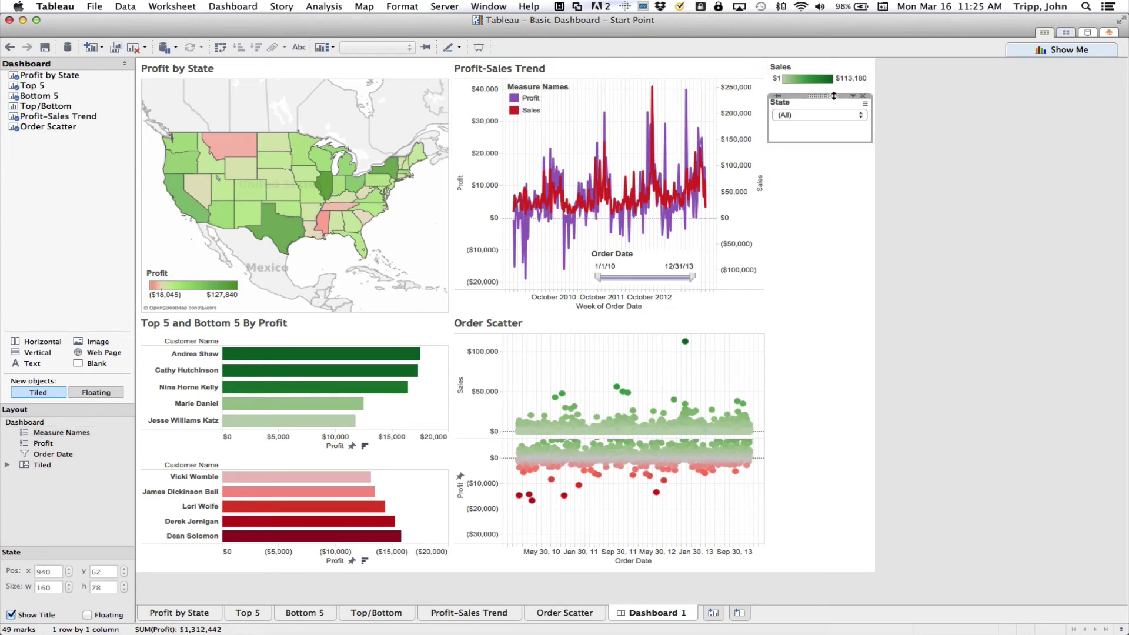
click(822, 78)
click(828, 104)
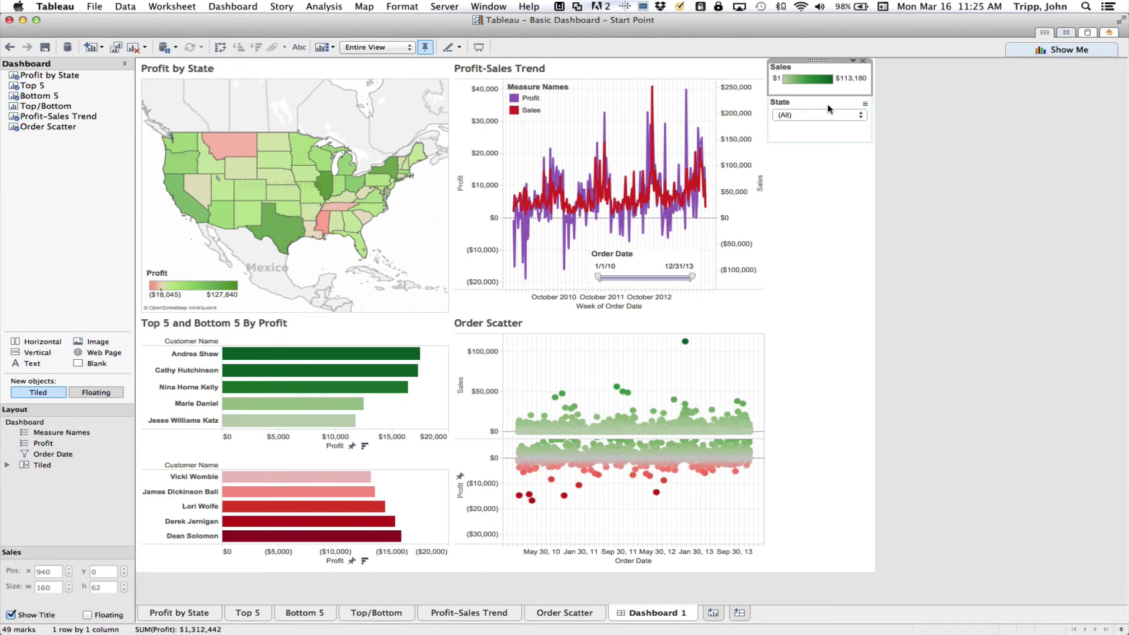
click(827, 111)
click(839, 100)
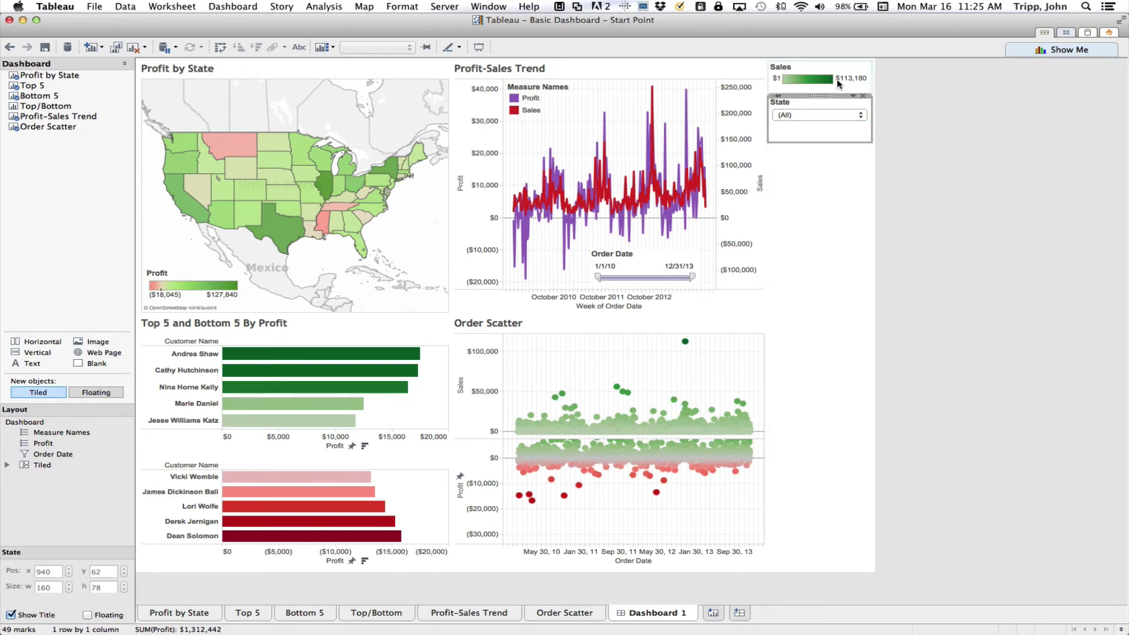
click(837, 79)
click(863, 61)
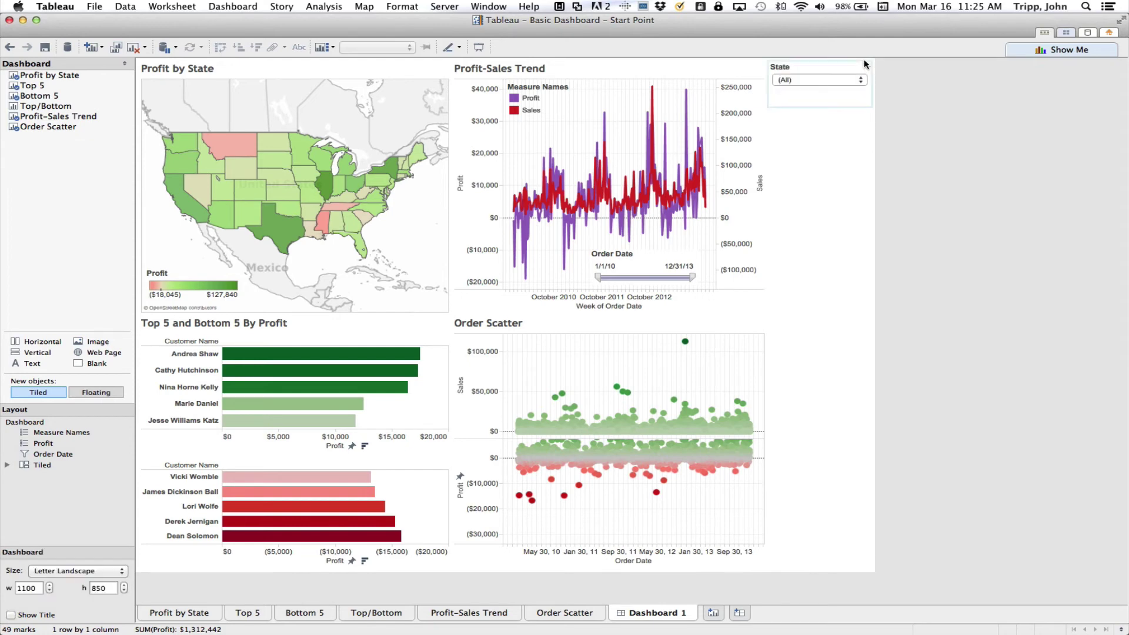
Make the State filter floating and place it over the upper-right corner of the Profit by State map, at about x 372, y 39.
click(823, 68)
mouse_move(820, 61)
mouse_down()
mouse_move(708, 97)
mouse_move(418, 124)
mouse_move(735, 106)
mouse_move(819, 94)
mouse_move(811, 80)
mouse_up()
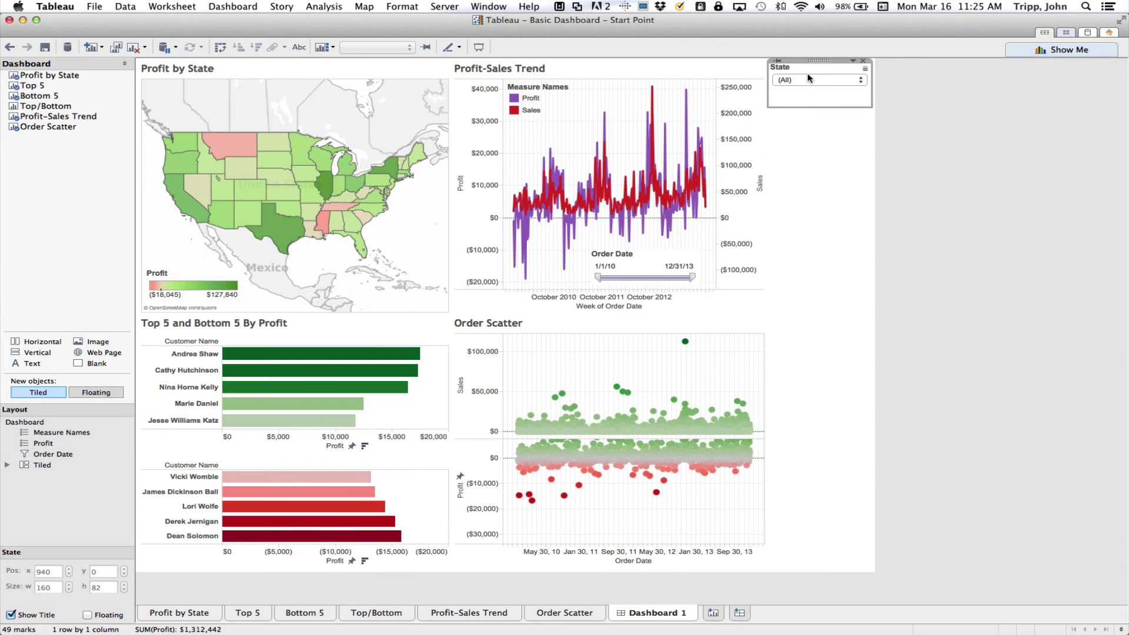
click(852, 61)
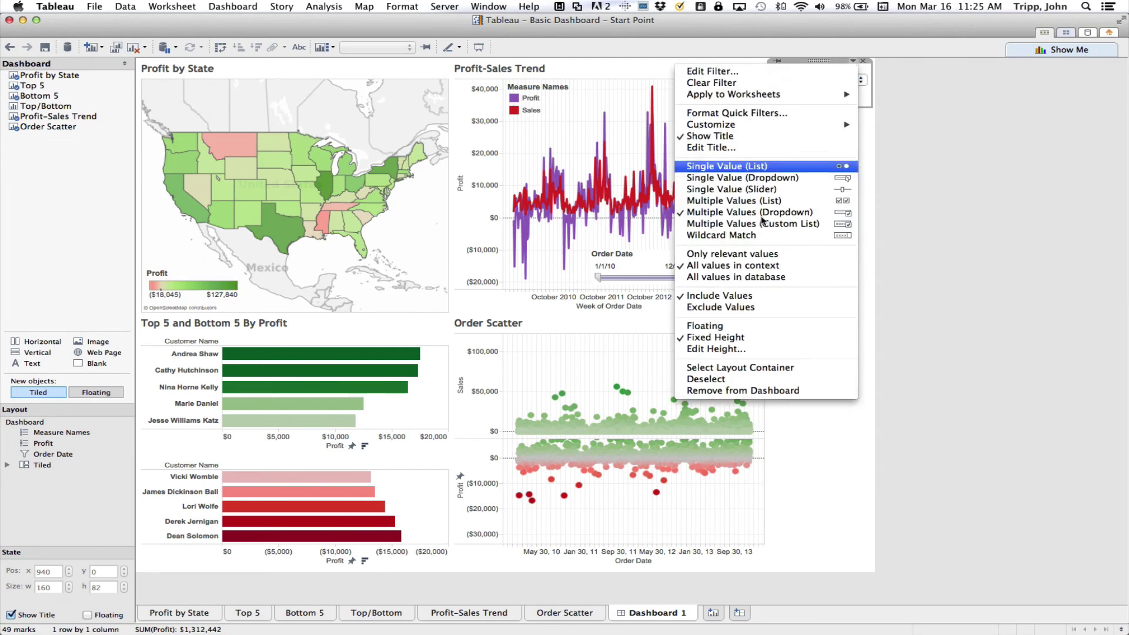
click(729, 327)
drag(813, 71, 446, 81)
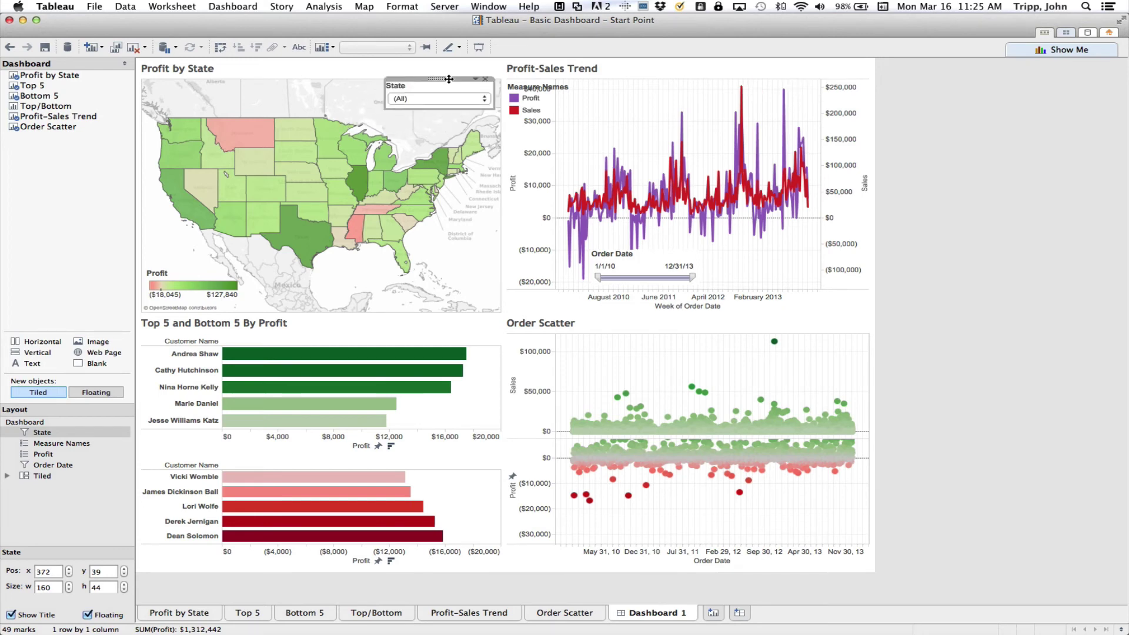
Shift the floating Measure Names legend rightward so it clears the Profit axis labels of the Profit-Sales Trend chart.
click(898, 227)
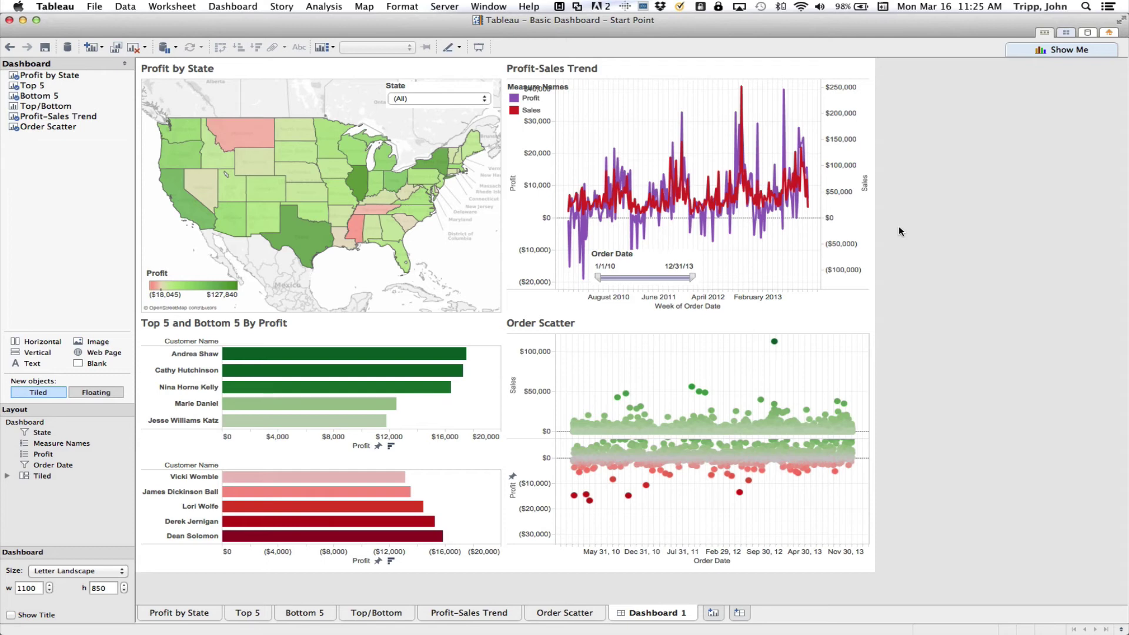
click(560, 89)
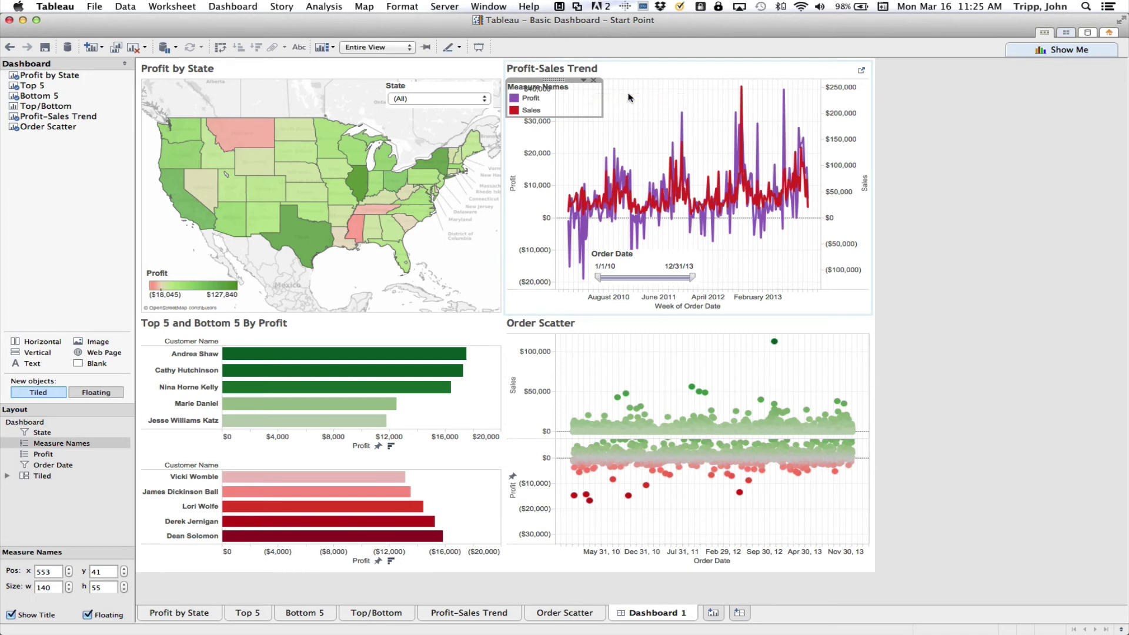
drag(554, 82, 604, 84)
Move the floating Order Date filter to the lower-right corner of the Profit-Sales Trend chart.
click(647, 266)
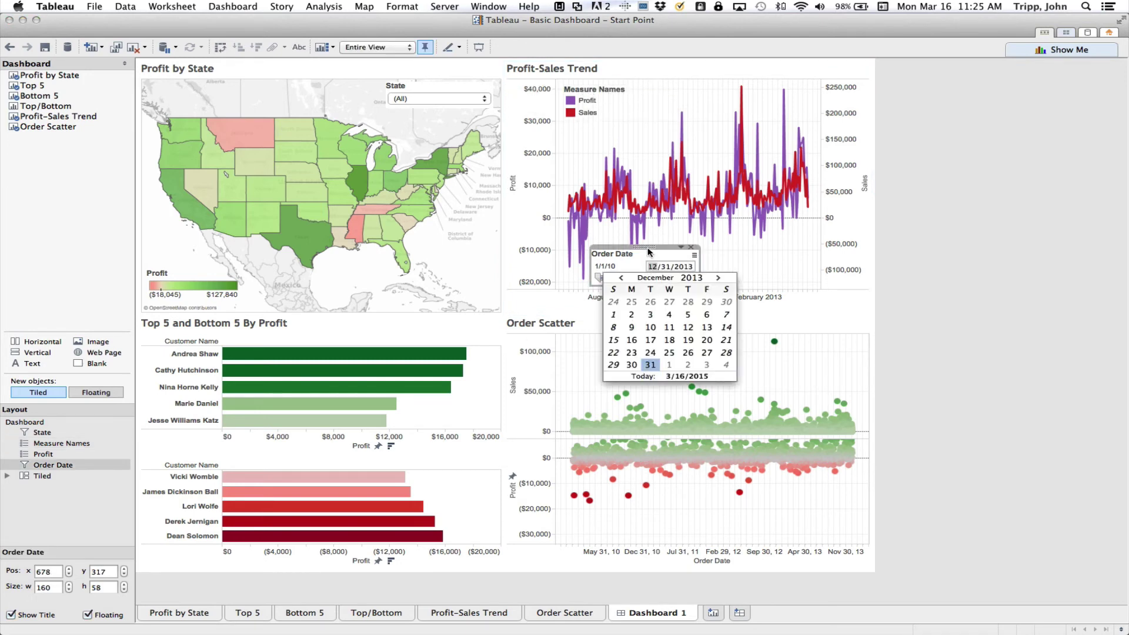
drag(649, 249, 767, 251)
click(929, 263)
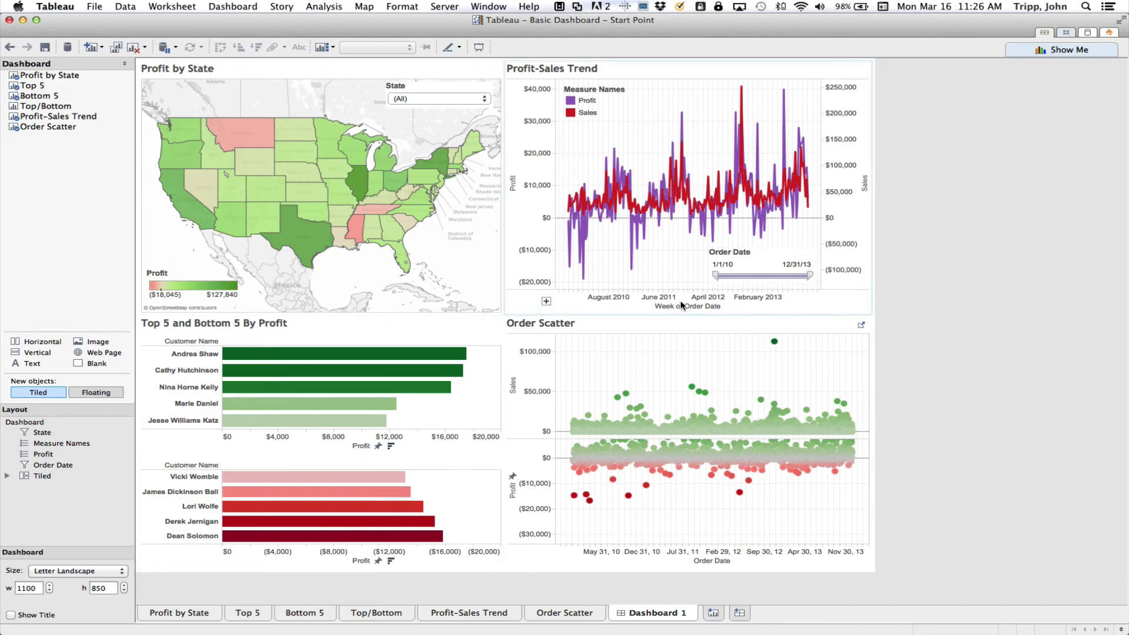
Test the map's filter action with Texas, Arizona, California, Oregon and Virginia, and clear the state selection.
mouse_move(349, 526)
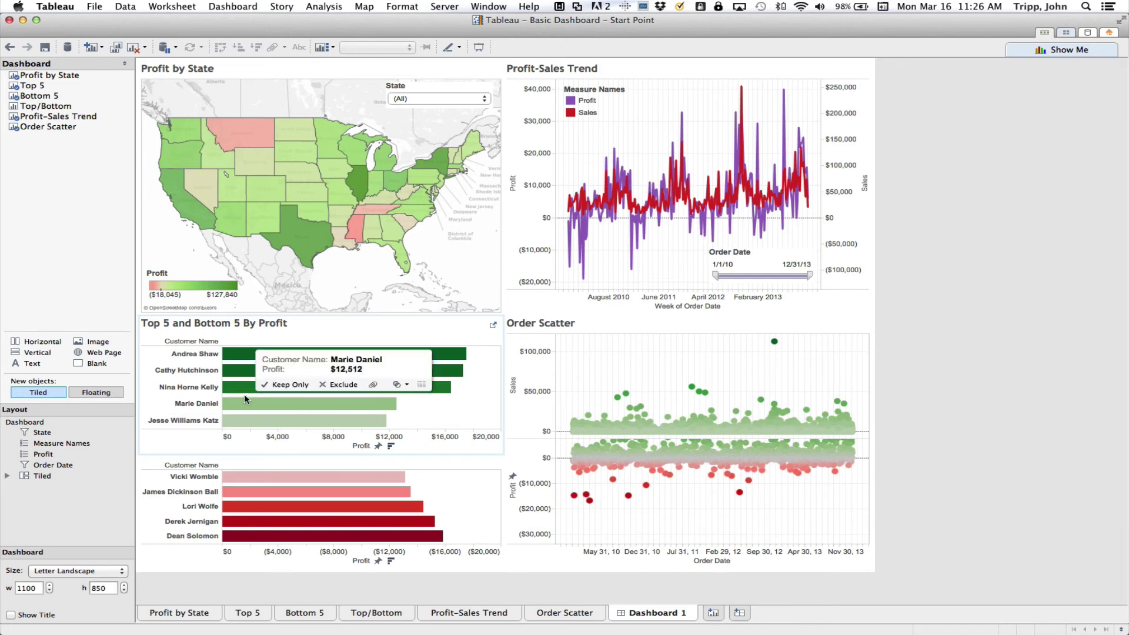
click(294, 238)
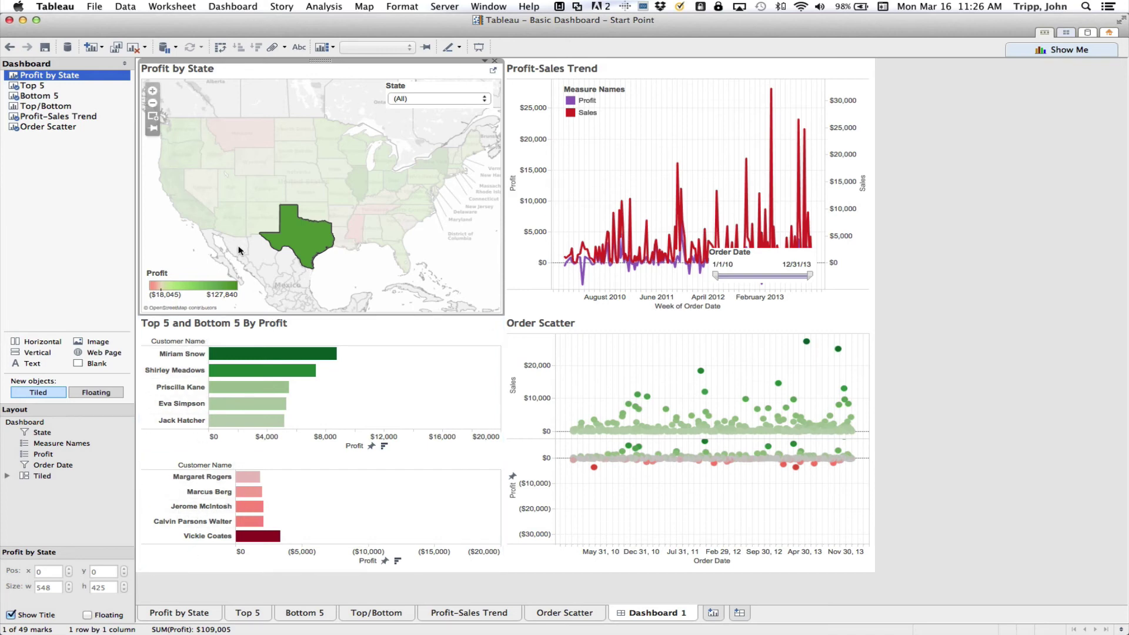
click(231, 222)
click(191, 209)
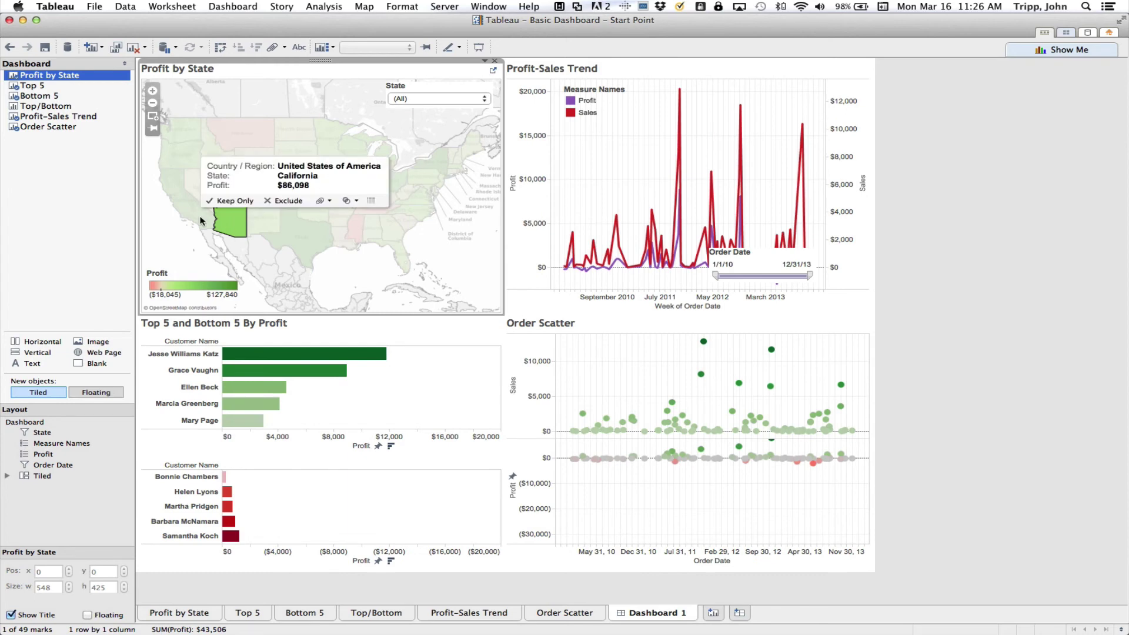
click(189, 145)
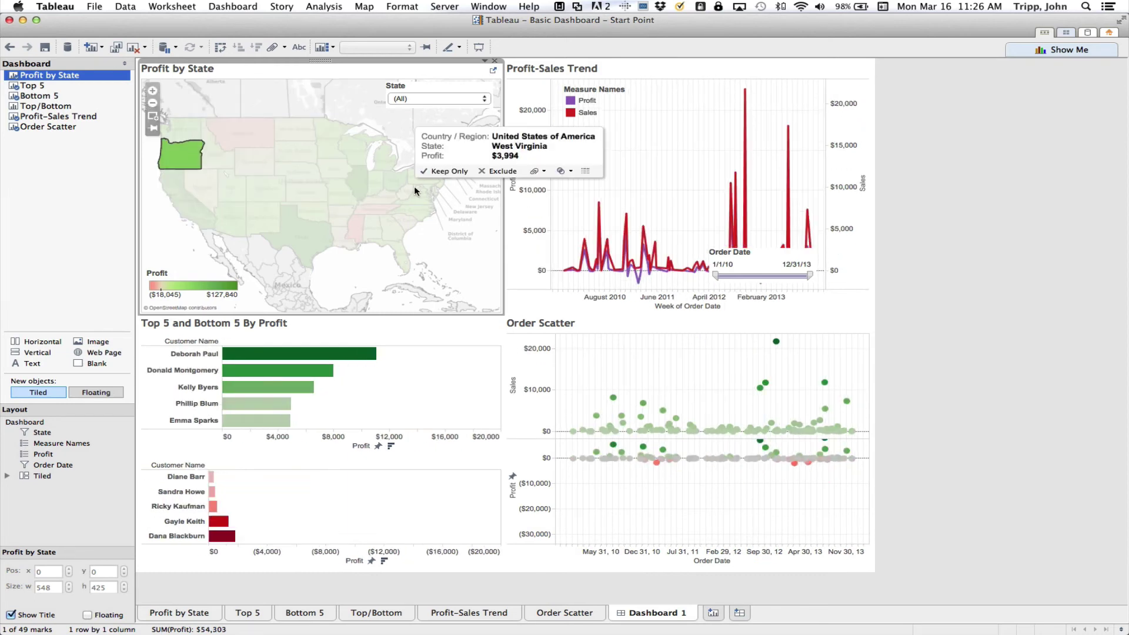
click(406, 206)
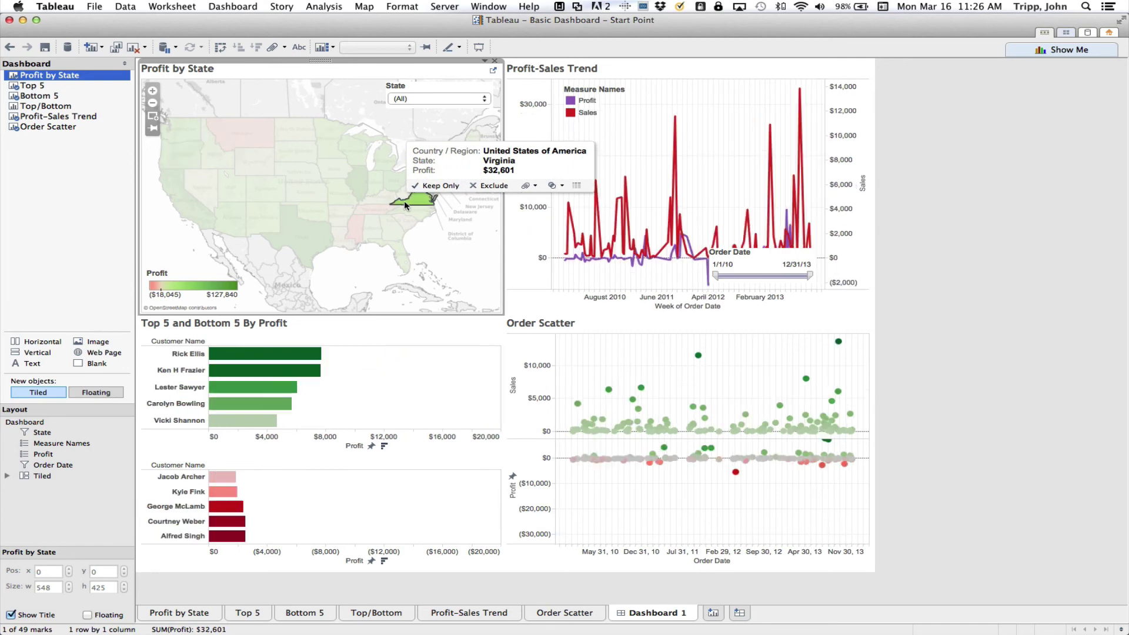
click(168, 232)
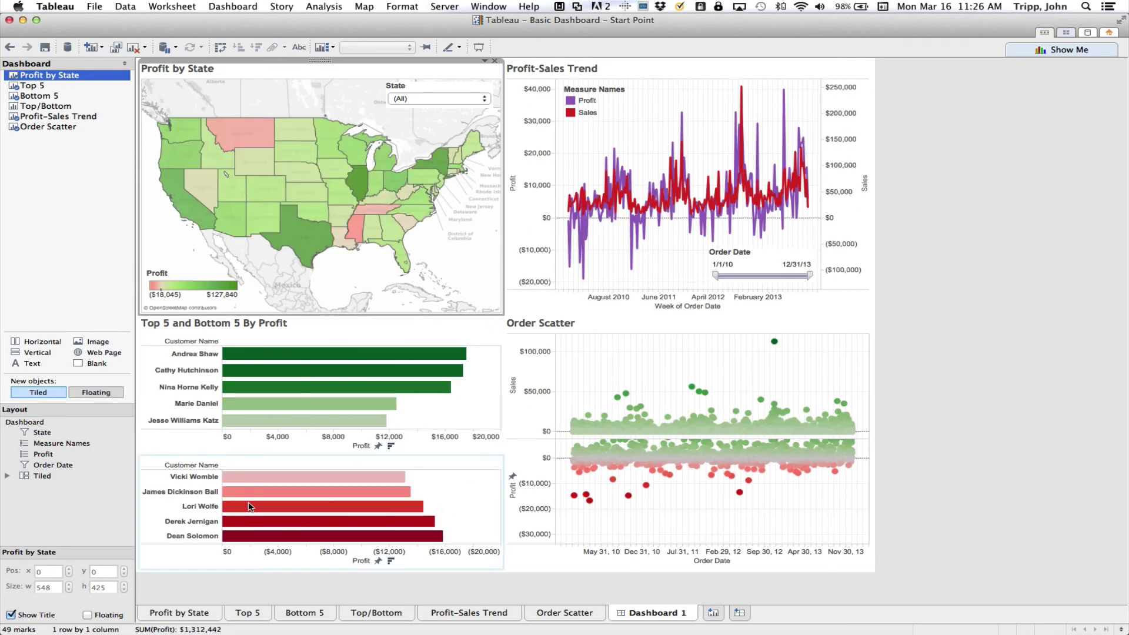
Replace the Top 5 and Bottom 5 charts on the dashboard with the Top/Bottom worksheet, placed beside Order Scatter.
mouse_move(248, 503)
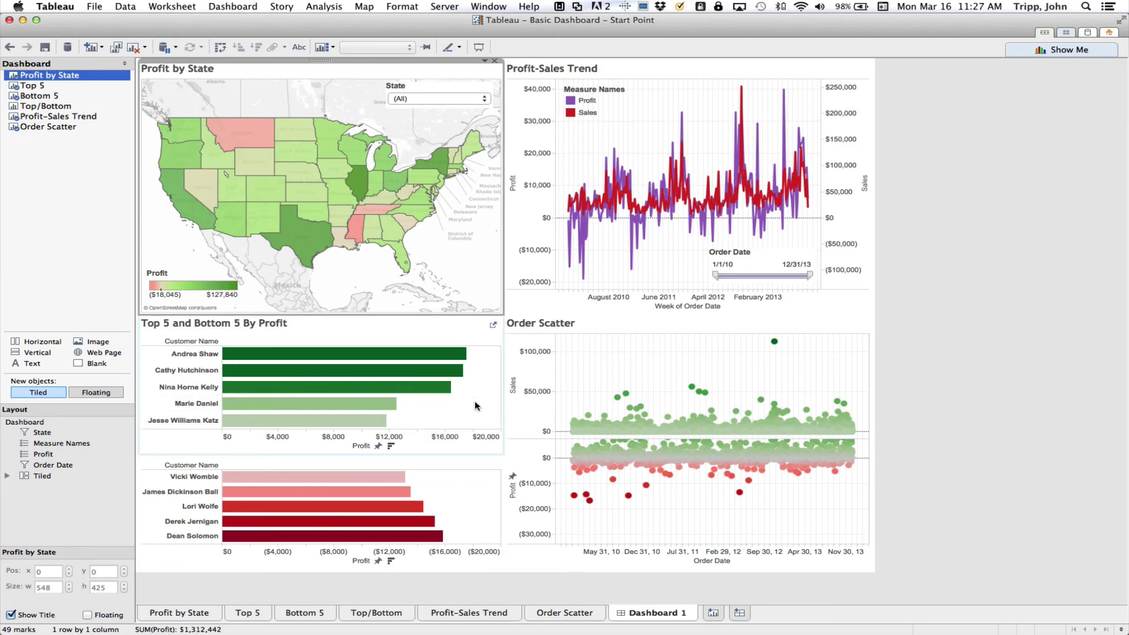
mouse_move(362, 403)
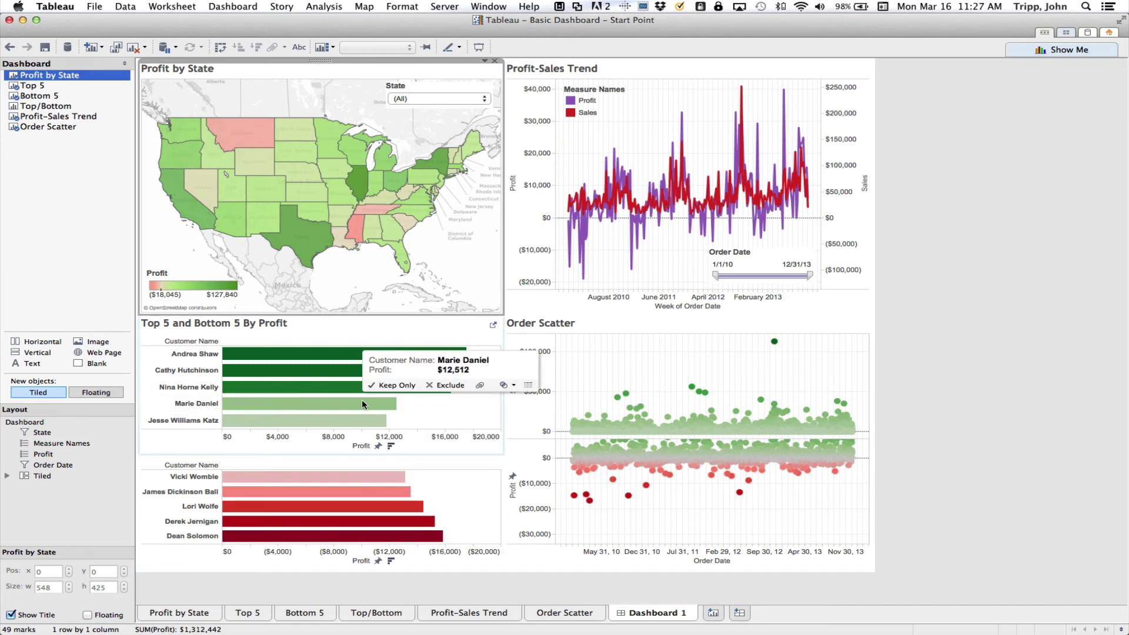
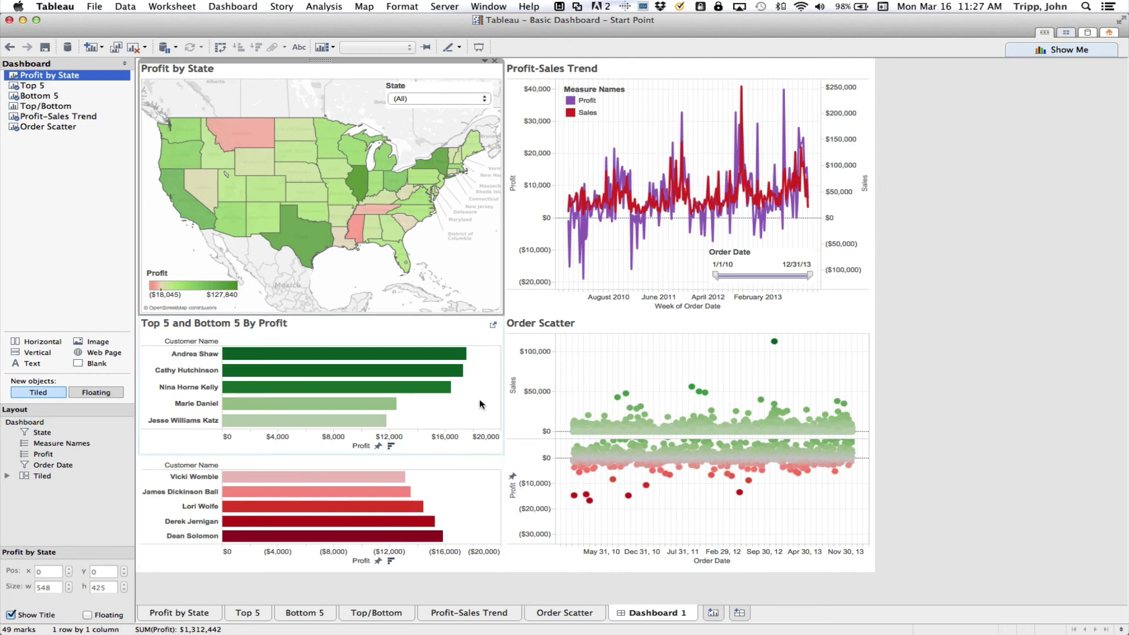
click(270, 346)
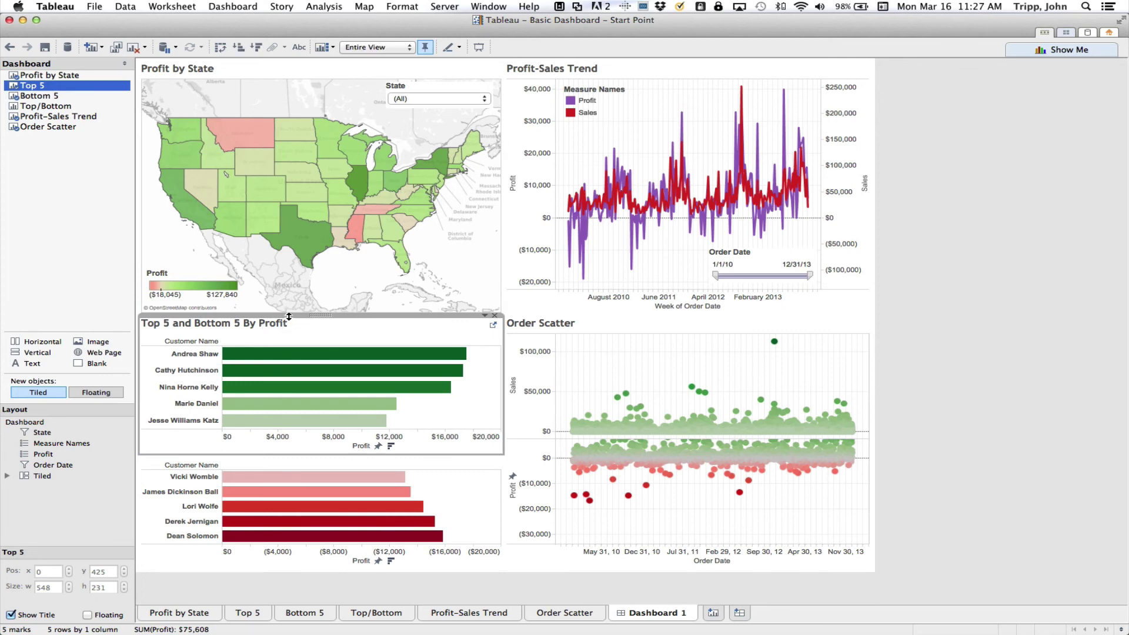
drag(288, 317, 243, 320)
click(310, 324)
click(494, 315)
click(455, 396)
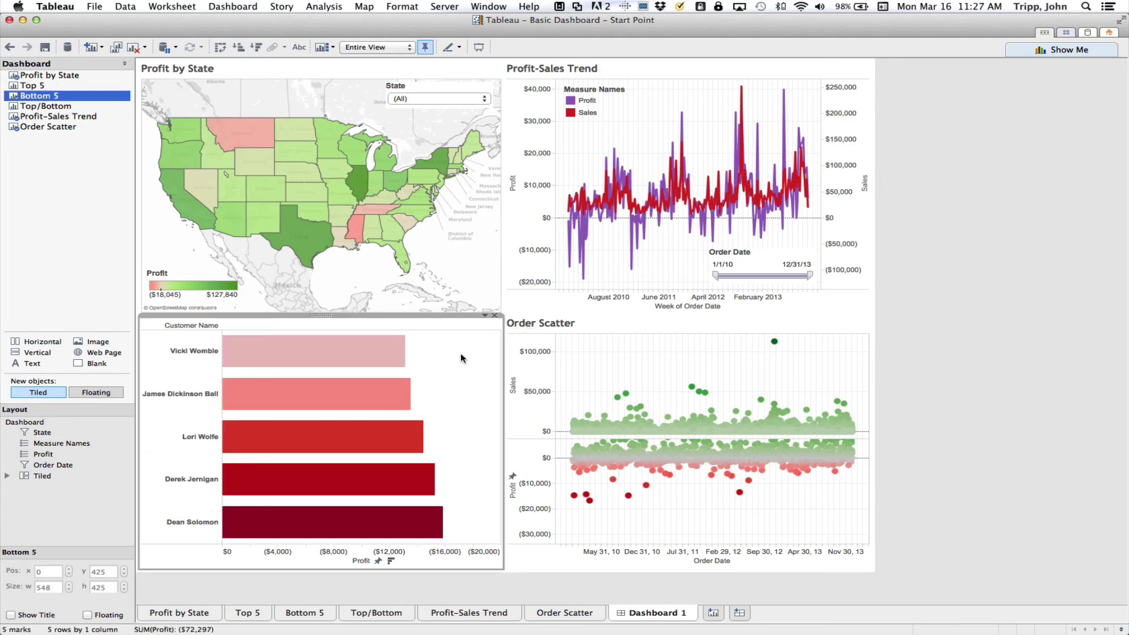
click(495, 316)
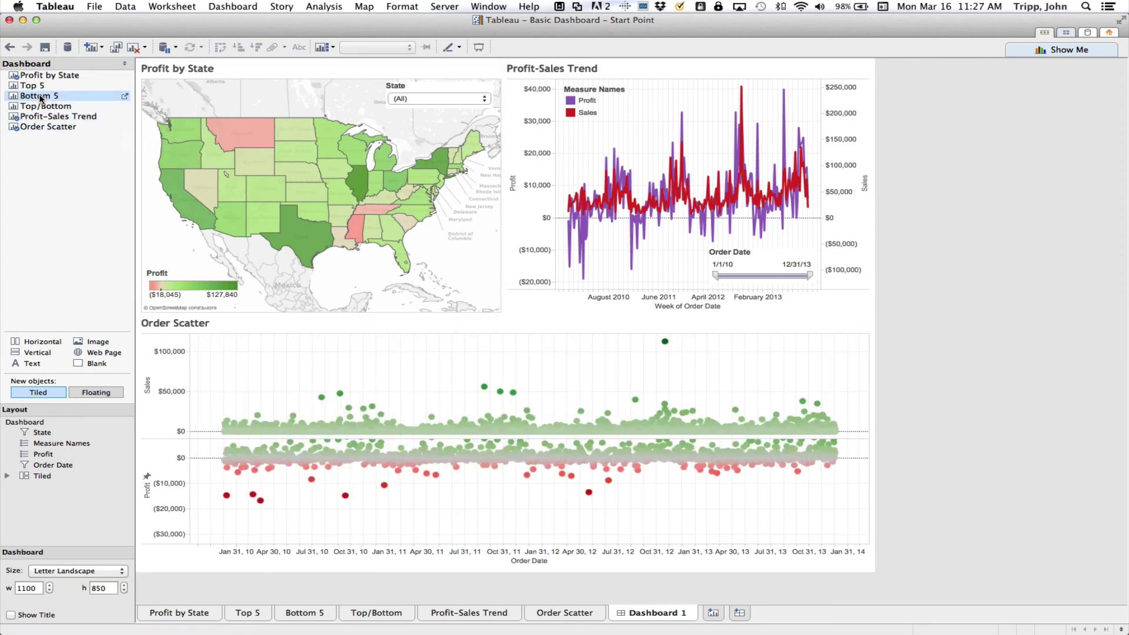
drag(41, 107, 254, 394)
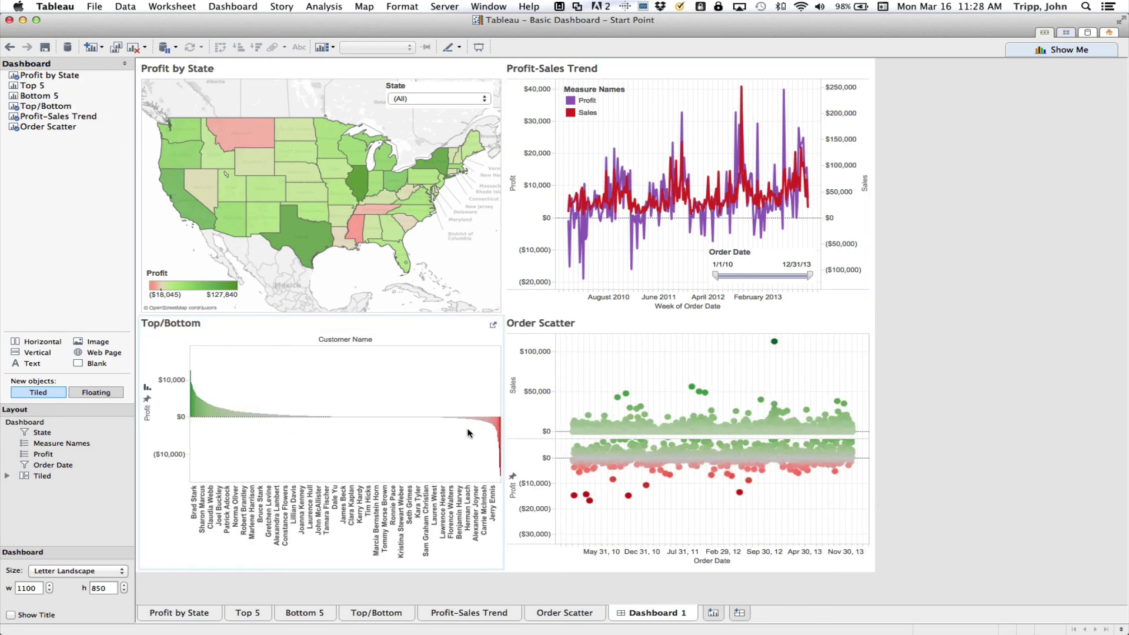
On the Top/Bottom worksheet, create a calculated field named InTopORBottom.
click(377, 613)
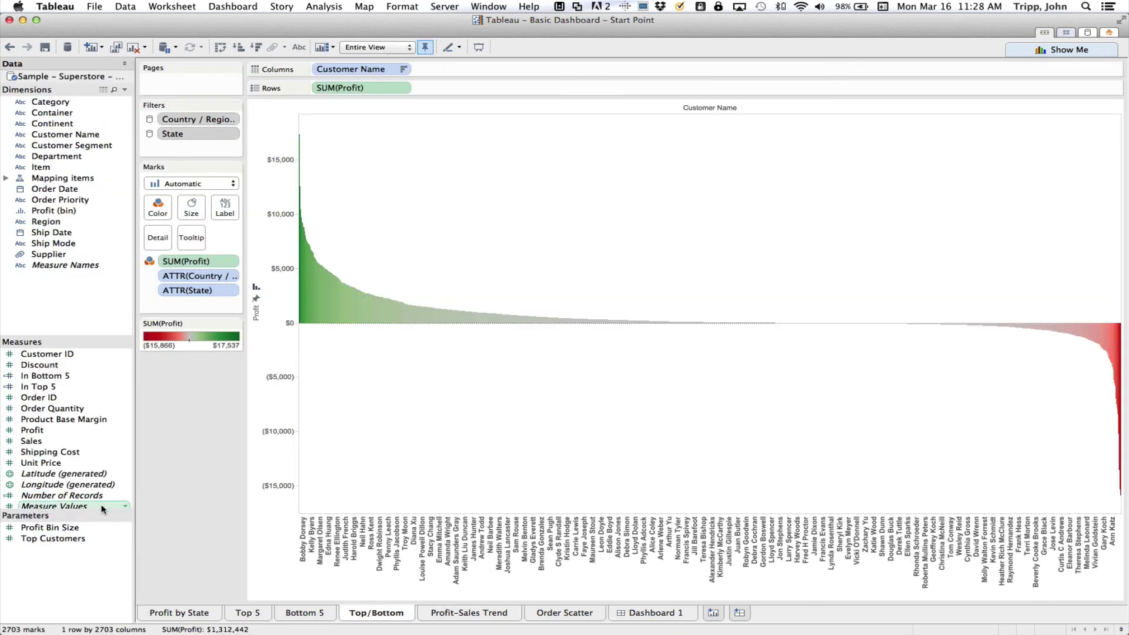
scroll(94, 505, down, 1)
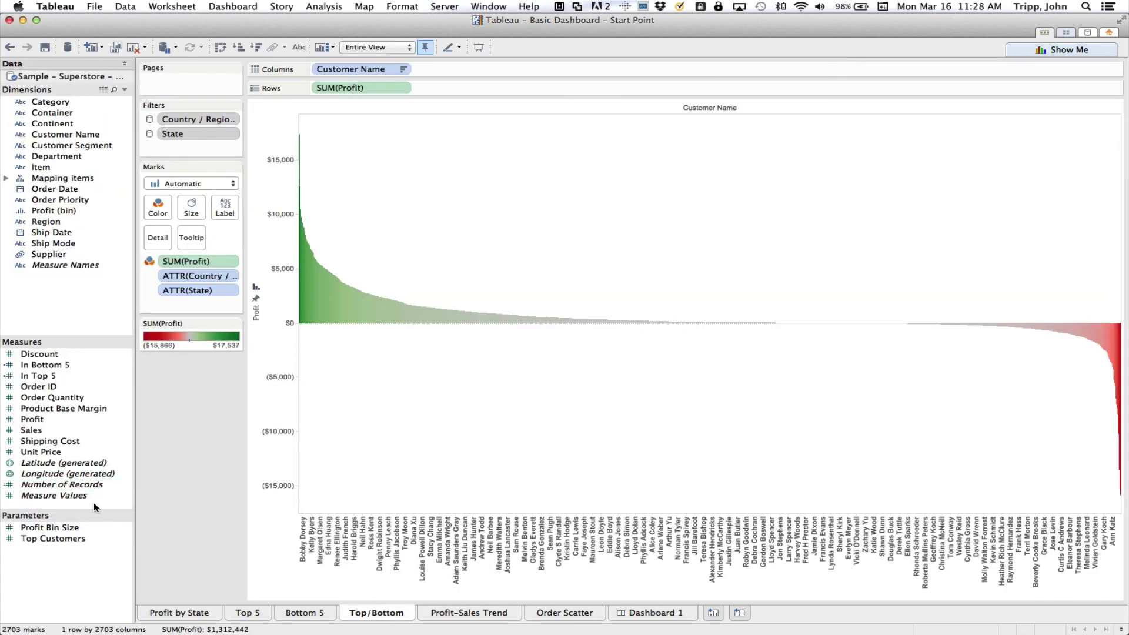
right_click(93, 502)
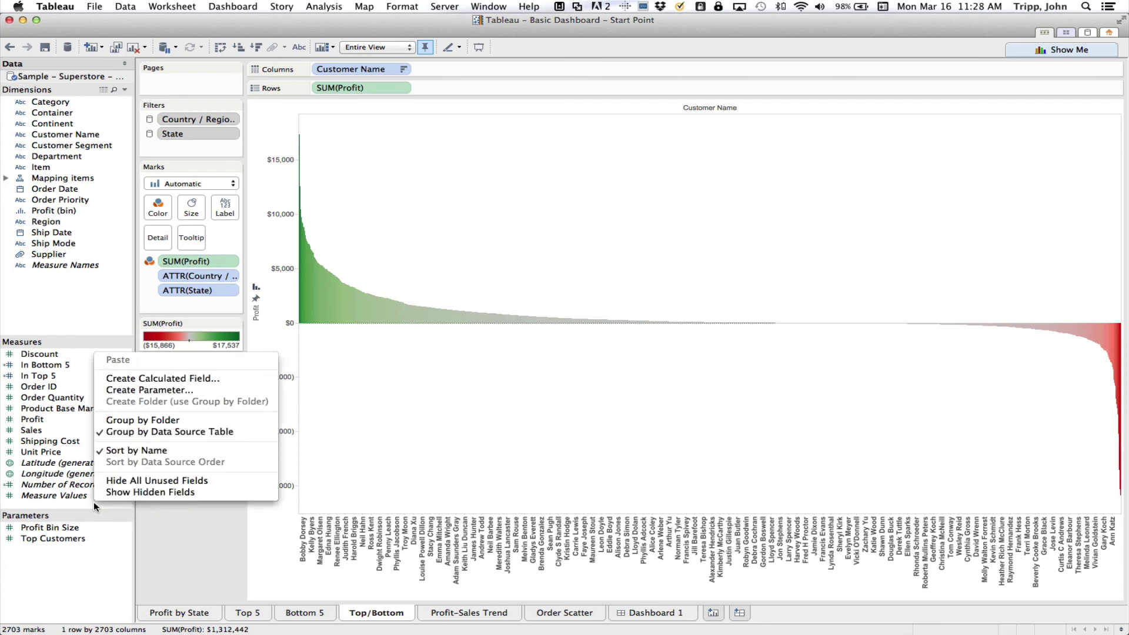
click(189, 378)
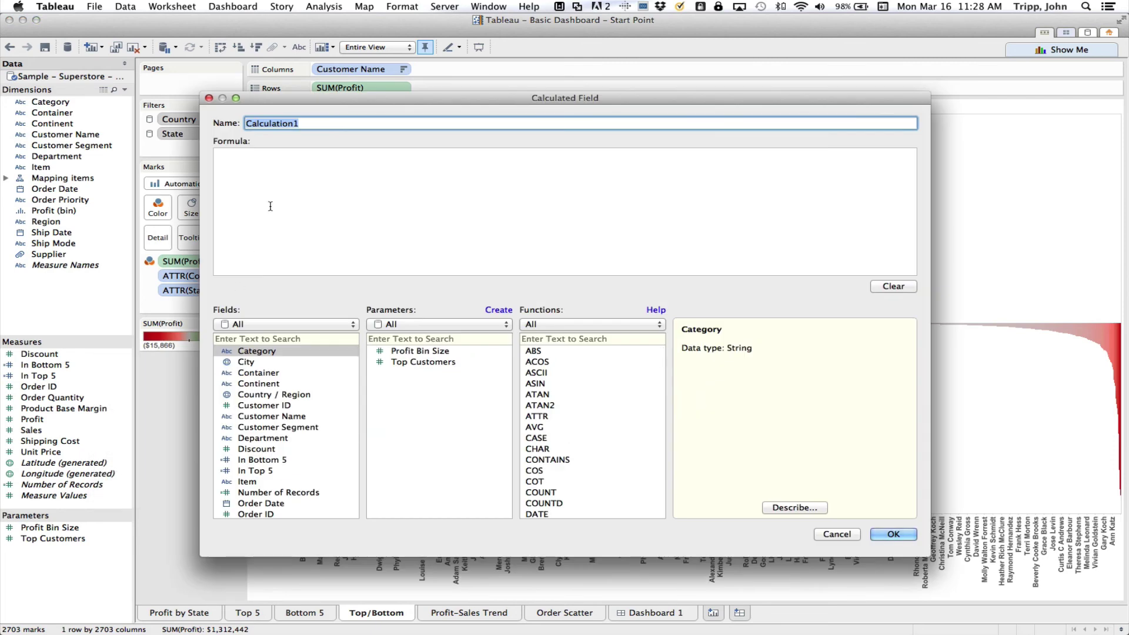
text(TopORBottom)
click(248, 123)
text(In)
Begin the calculated field's formula with the condition IF [In Bottom 5] = 1 THEN 1.
click(289, 157)
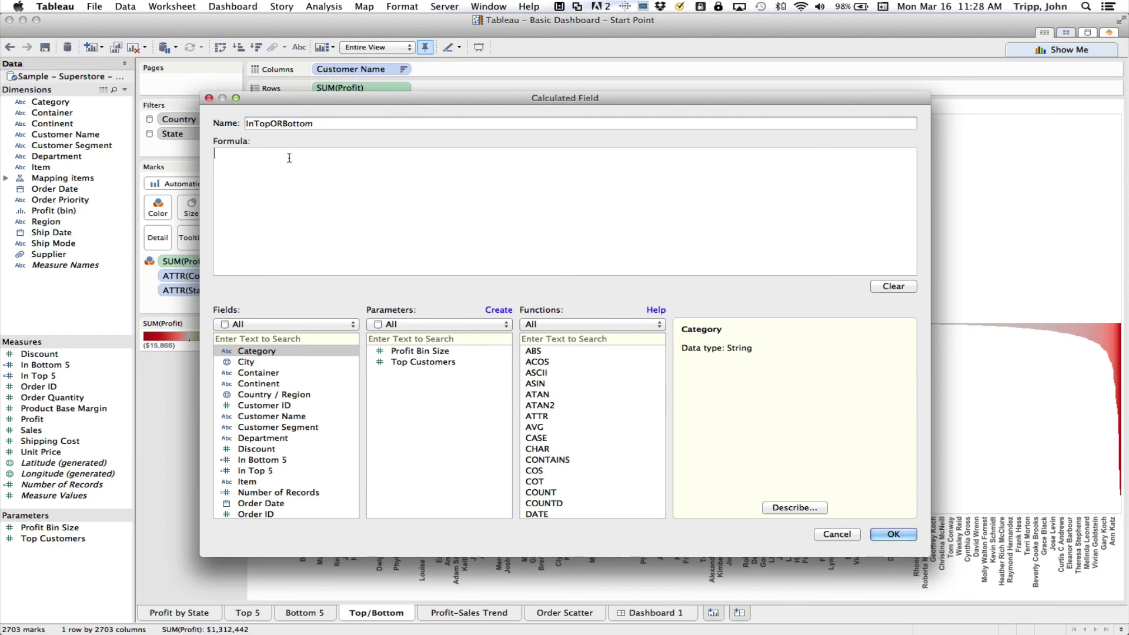
text(IF)
double_click(268, 461)
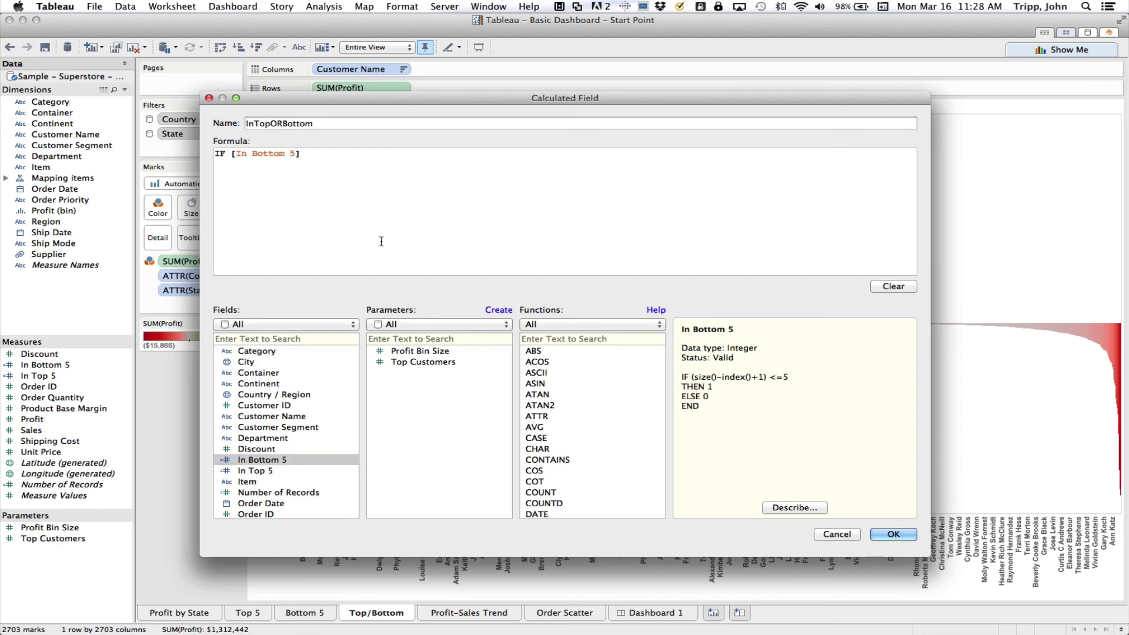
text(THEN)
key(BackSpace)
key(BackSpace)
key(BackSpace)
text(THEN 1LSE)
key(BackSpace)
key(BackSpace)
key(BackSpace)
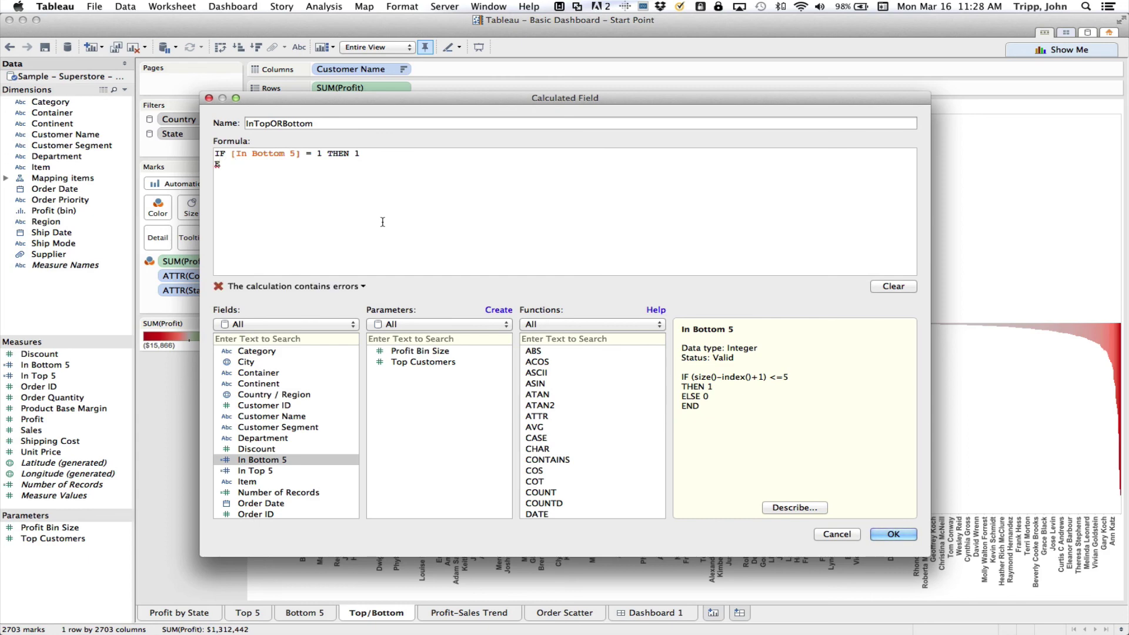
Add the second condition ELSEIF [In Top 5] = 1 THEN 1 to the formula.
text(LSE =)
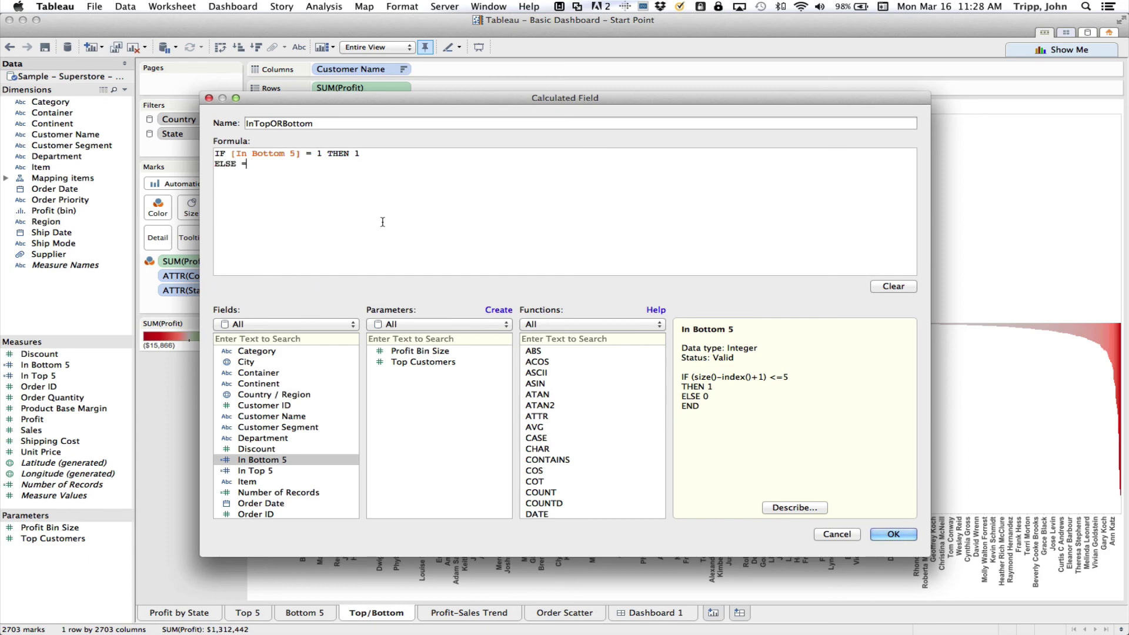
key(BackSpace)
key(BackSpace)
text(UF)
key(BackSpace)
text(IF)
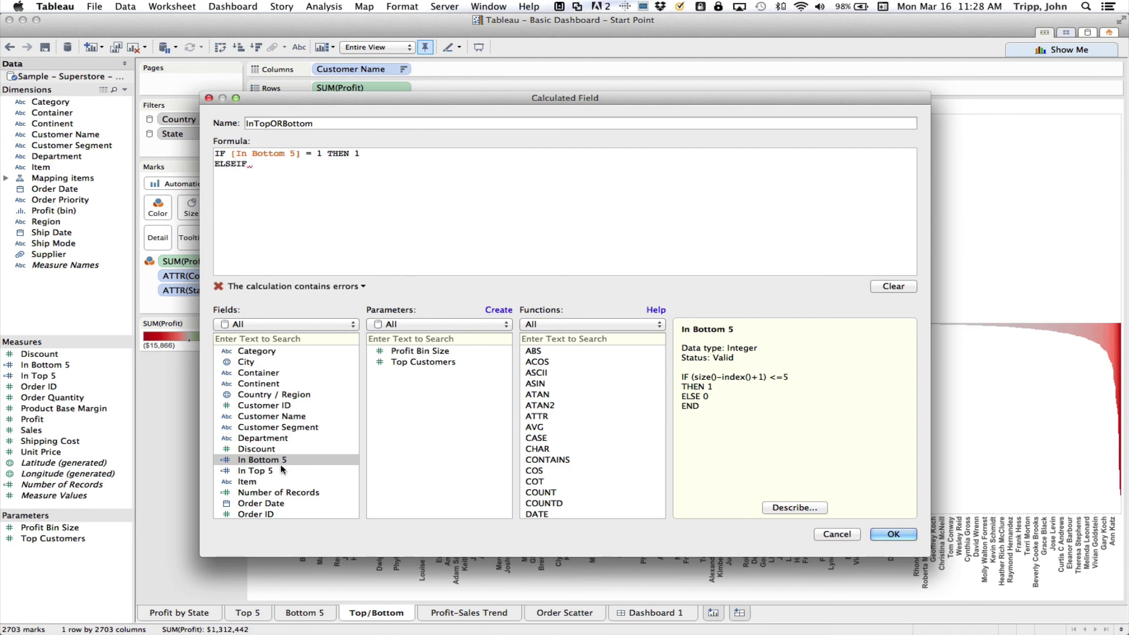
double_click(254, 471)
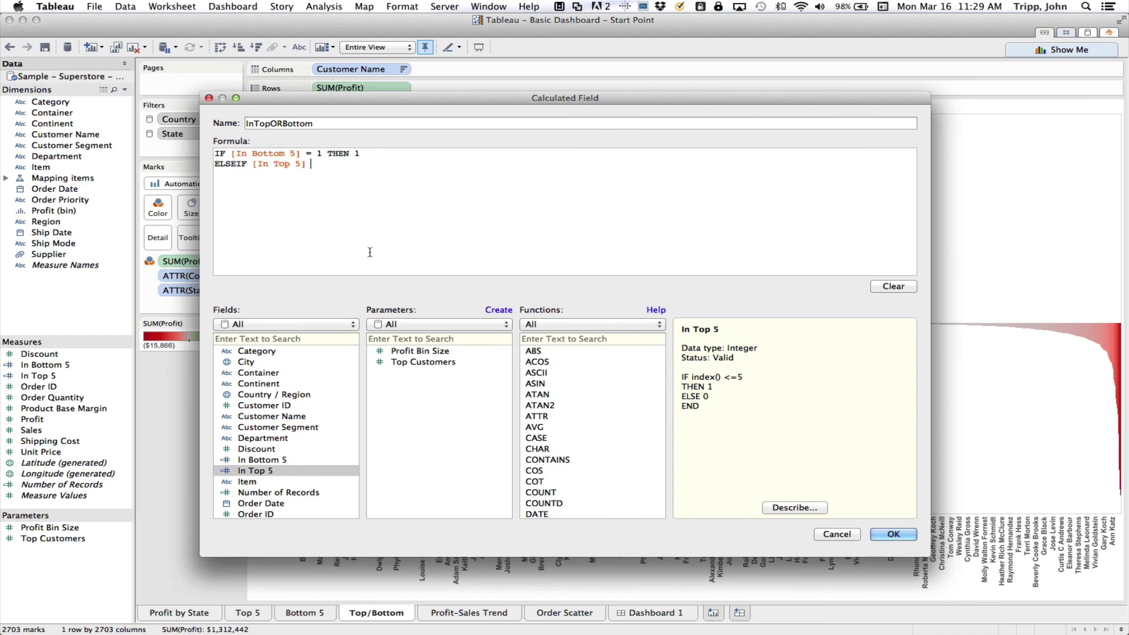
text(= 1 THEN 1)
Finish the formula with ELSE 0 and END on separate lines, and save the calculated field.
key(Return)
text(ELSE 0)
key(Return)
text(END)
click(876, 535)
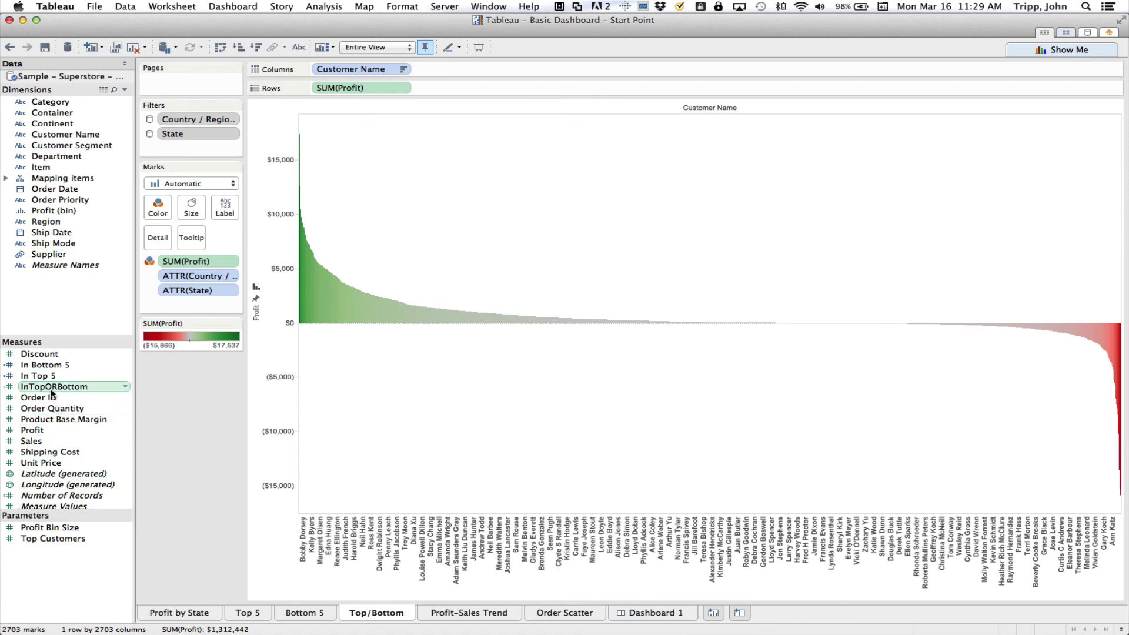
Leave the range filter for InTopORBottom unapplied and convert the measure to discrete.
drag(52, 394, 187, 154)
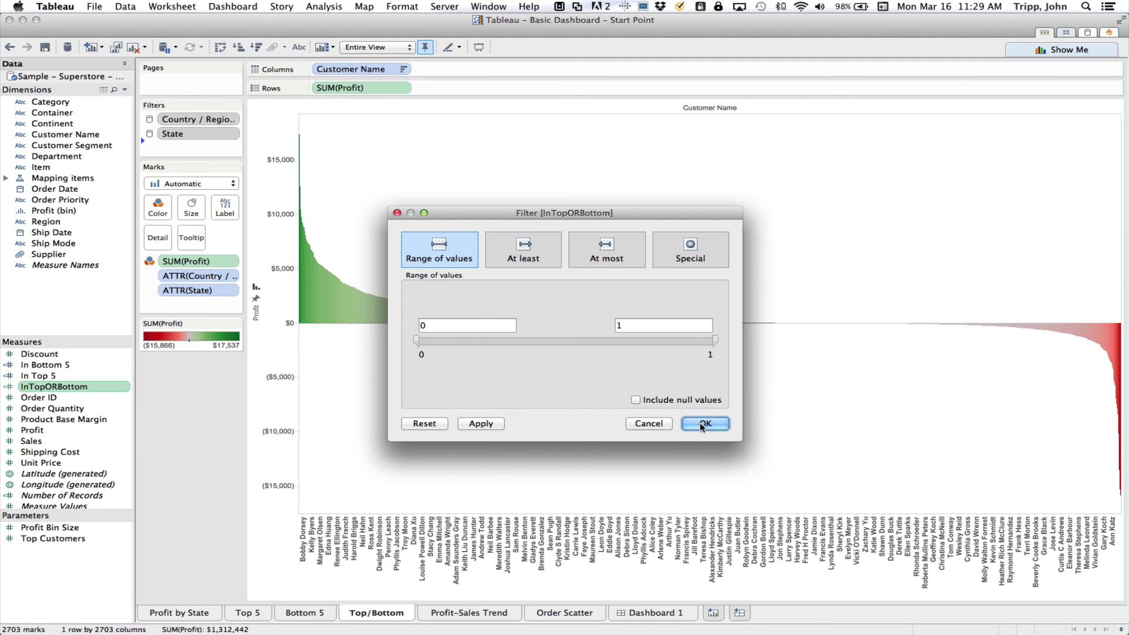
click(653, 424)
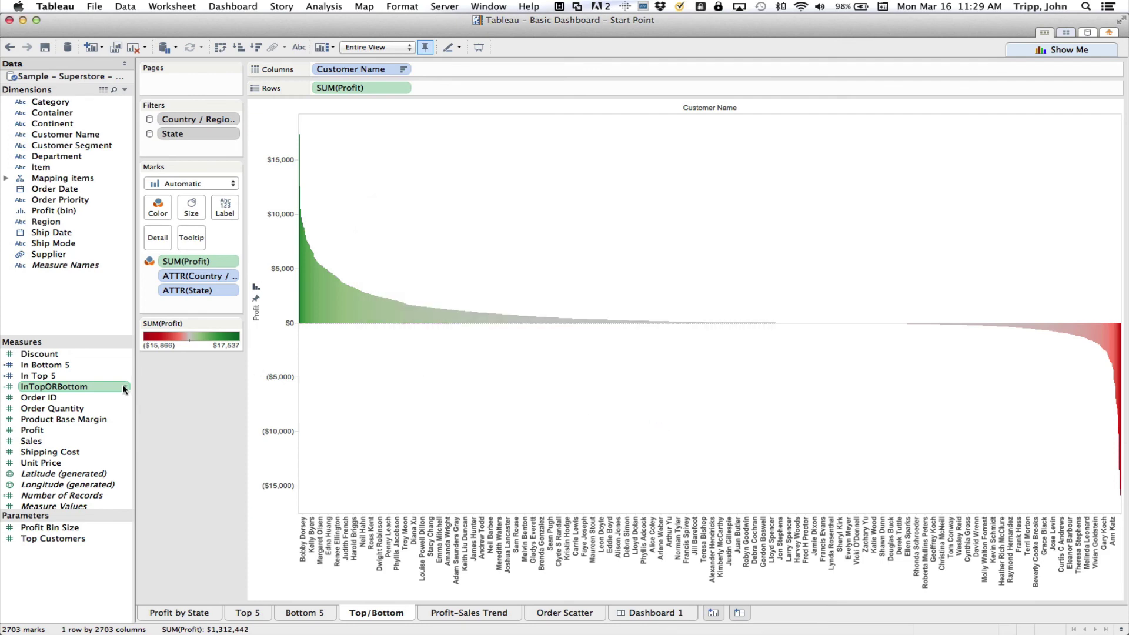
right_click(124, 388)
click(177, 568)
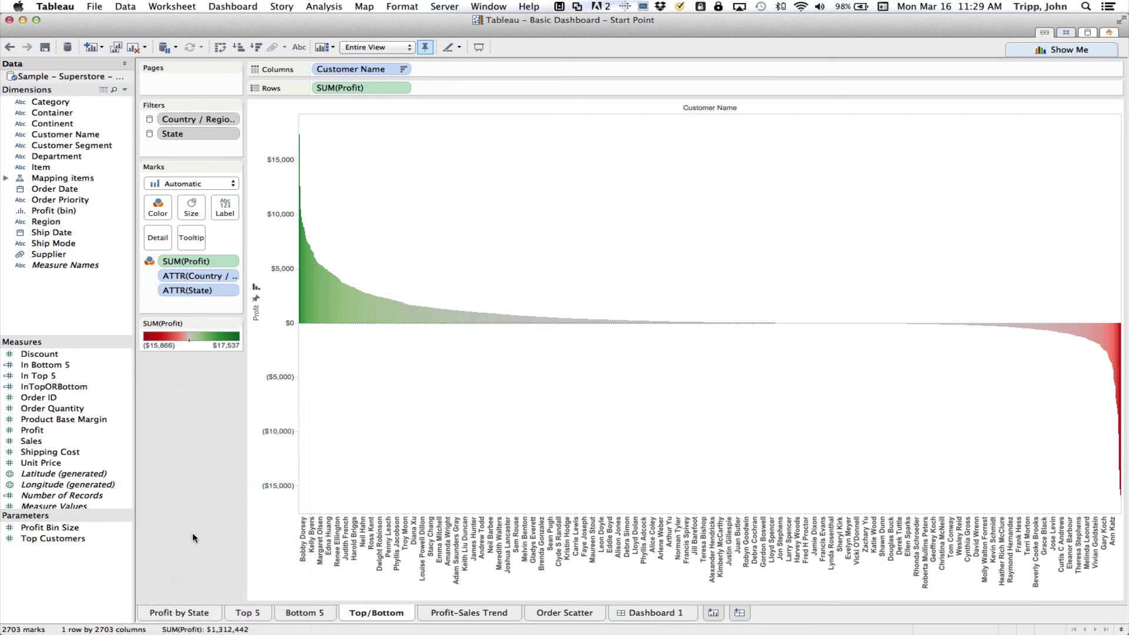
Filter the Top/Bottom worksheet by InTopORBottom, keeping only the value 1.
drag(66, 388, 203, 148)
click(448, 234)
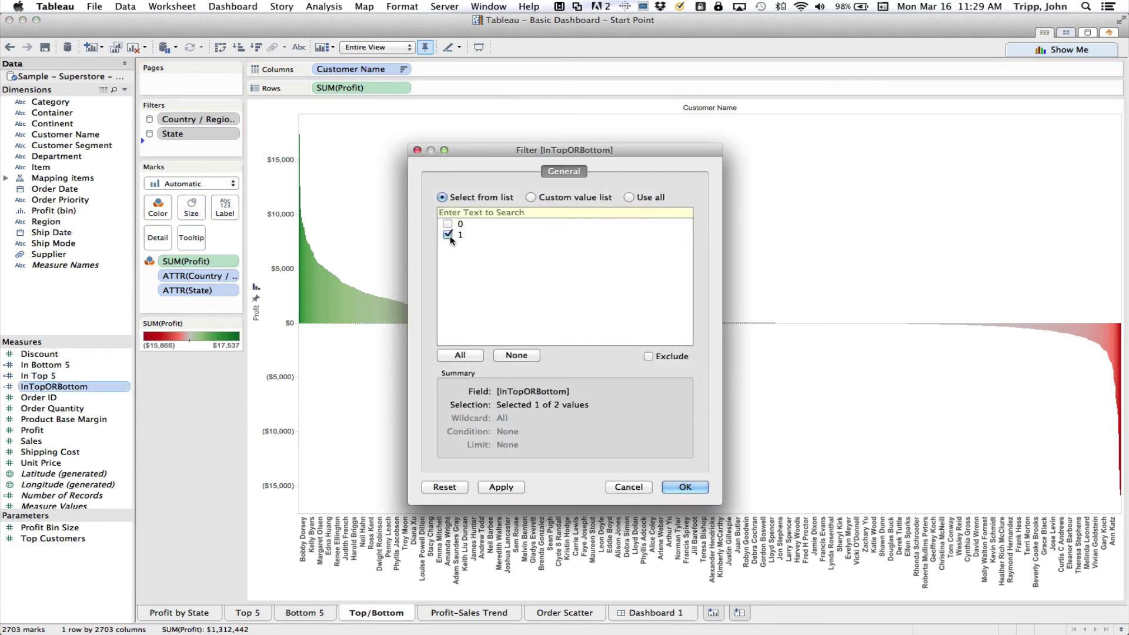
click(680, 486)
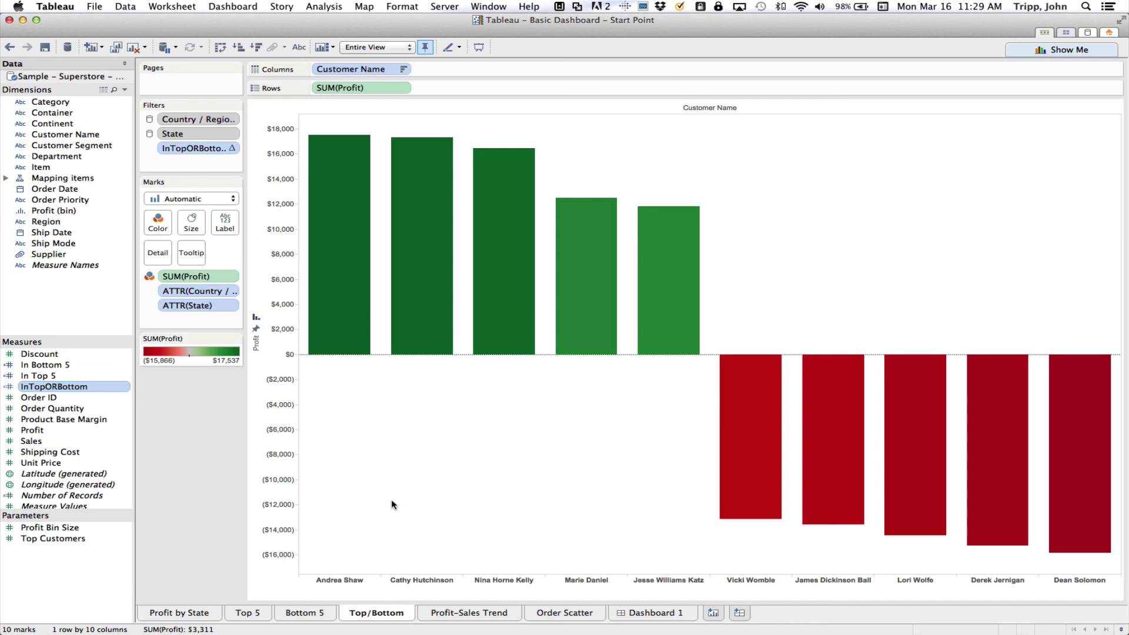
Review the InTopORBottom calculated field's formula, including its In Bottom 5 condition, and leave it without changing anything.
click(123, 386)
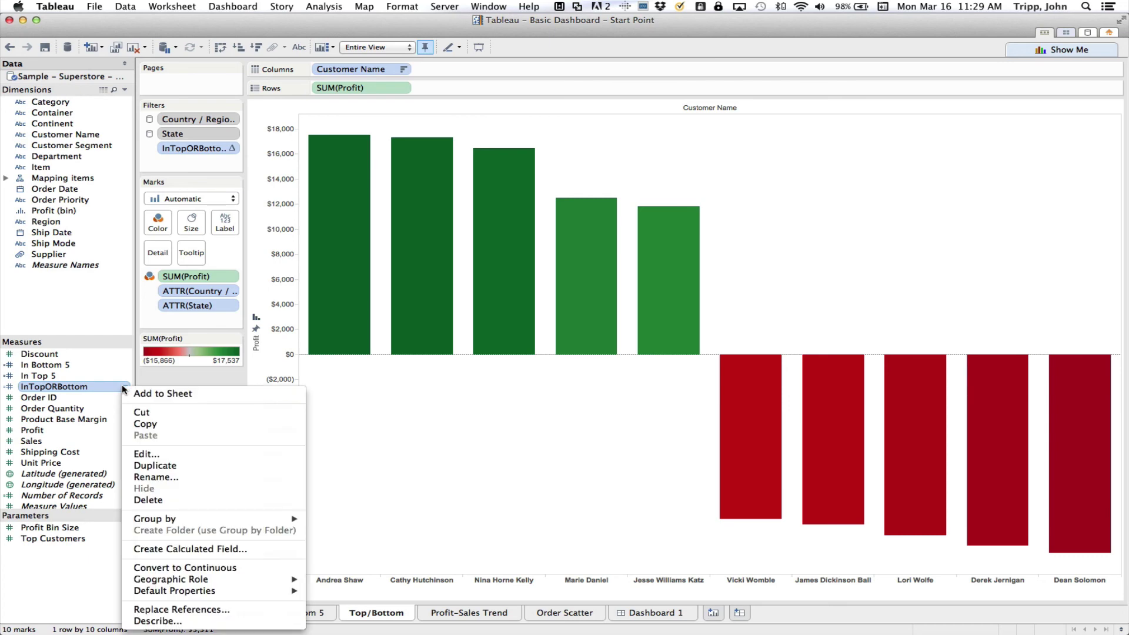
click(215, 454)
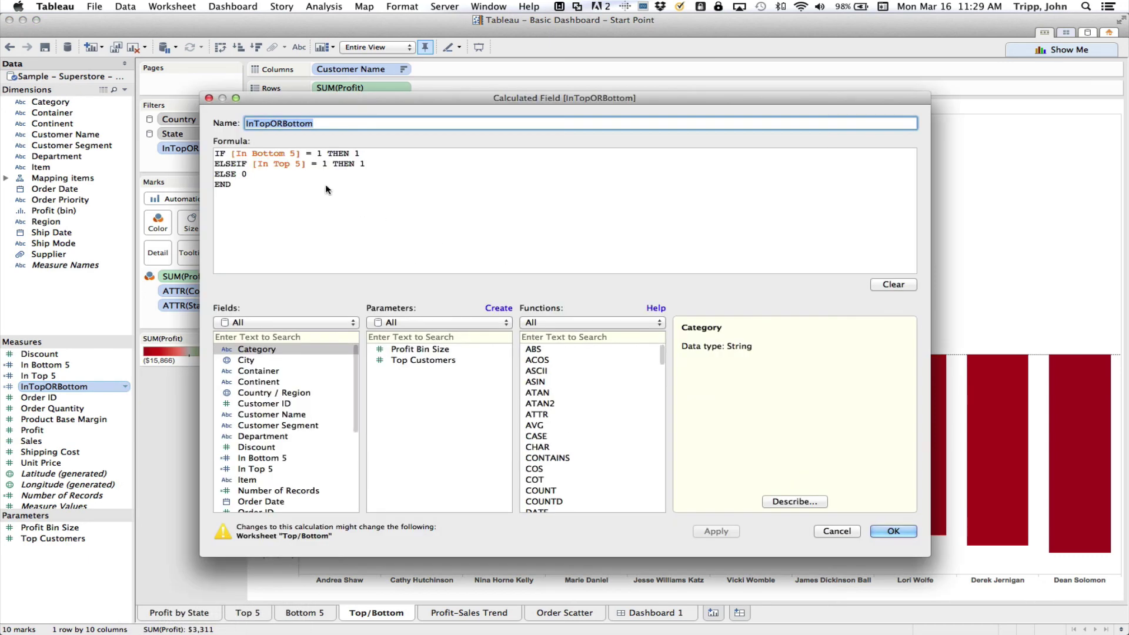
click(252, 154)
drag(231, 154, 360, 154)
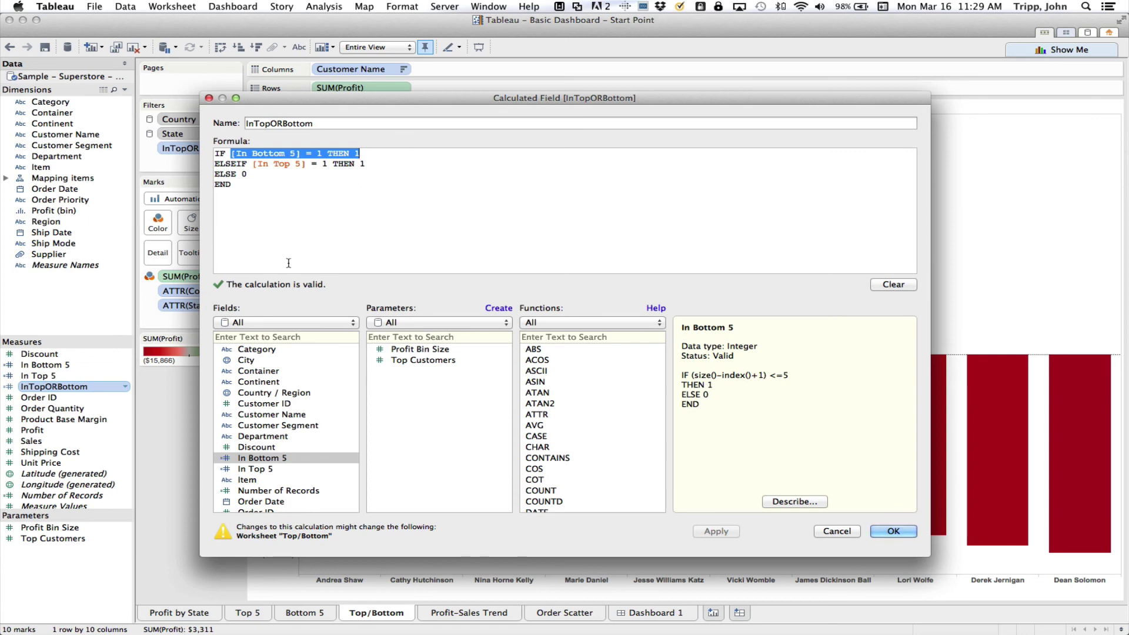
click(309, 210)
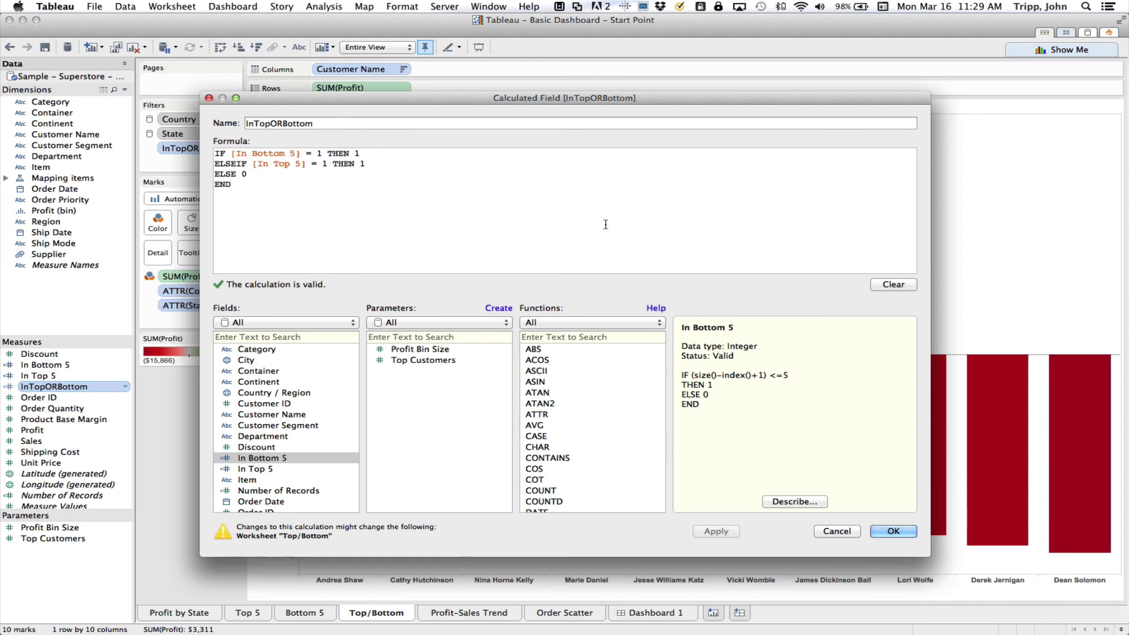
click(837, 529)
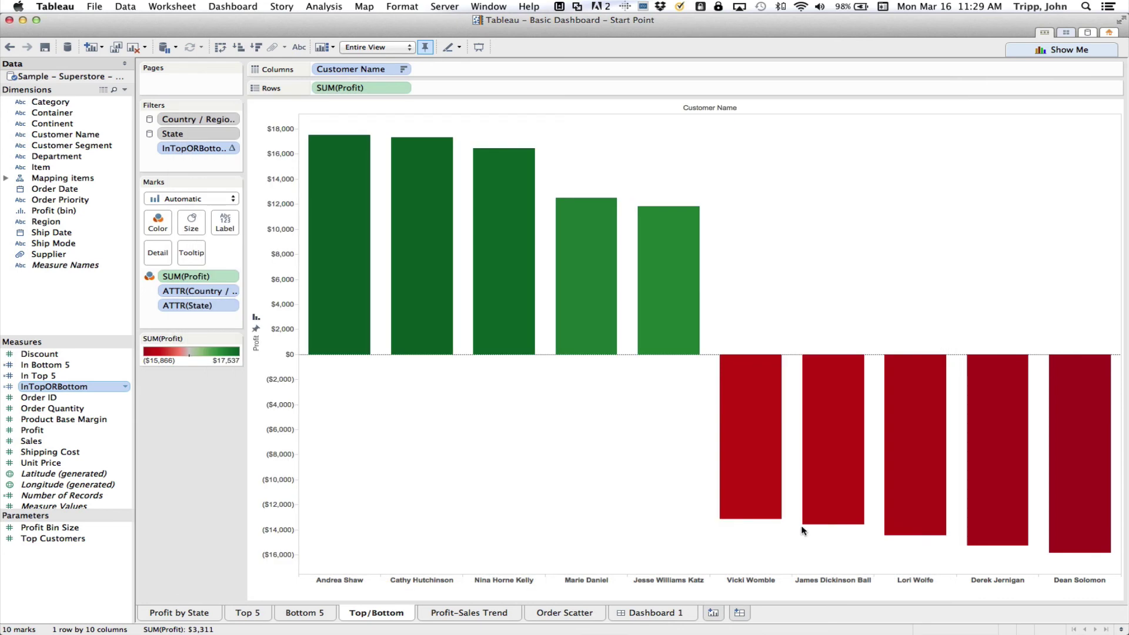
Examine the top and bottom customer bars in the Top/Bottom chart on Dashboard 1.
click(682, 615)
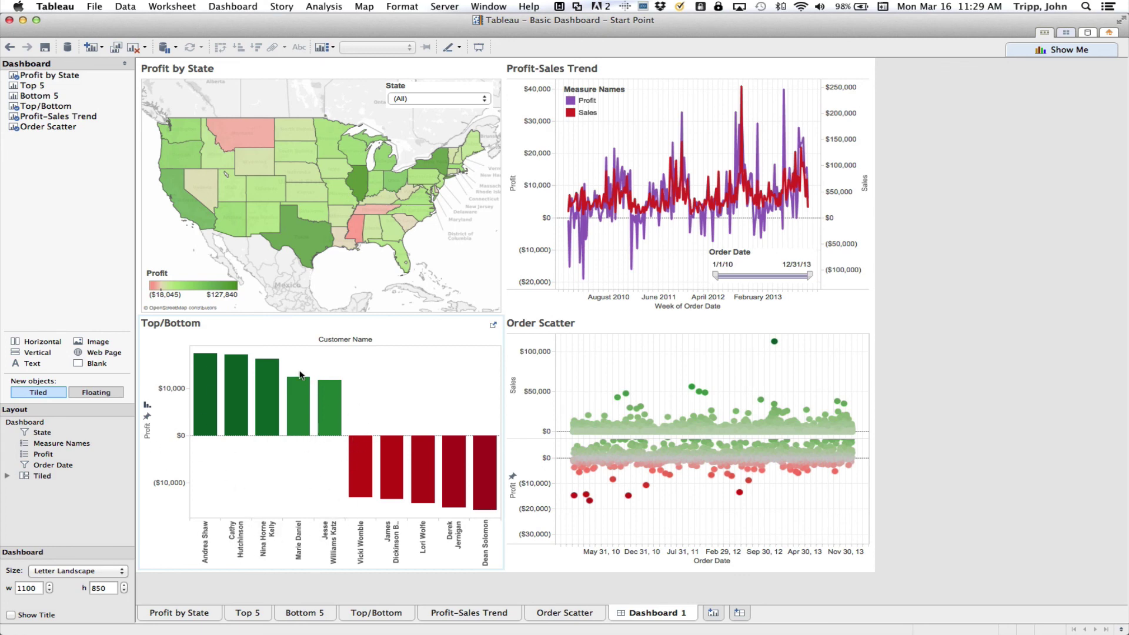
click(203, 324)
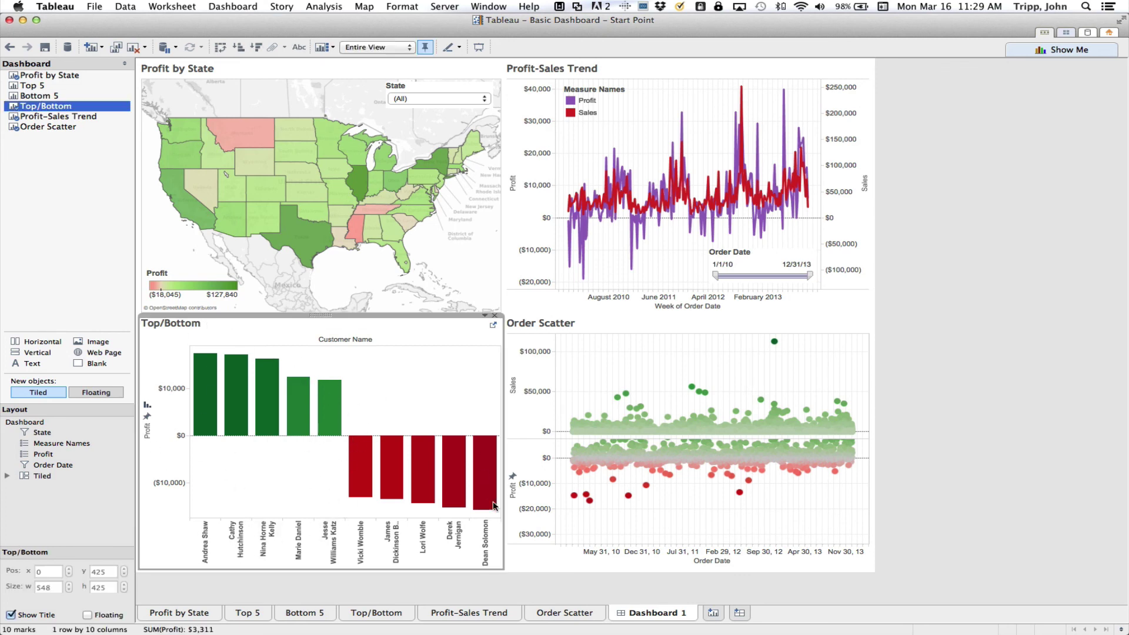
mouse_move(393, 455)
Return to the Top/Bottom worksheet and review the Top Customers parameter's current value, range and step size without changing them.
click(181, 612)
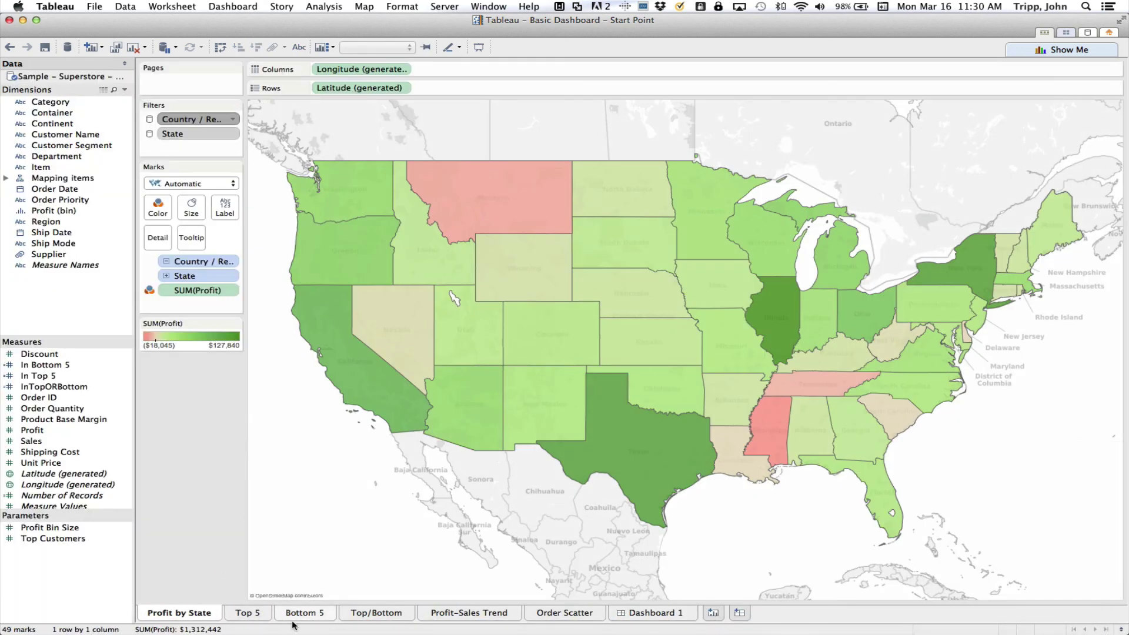
click(388, 616)
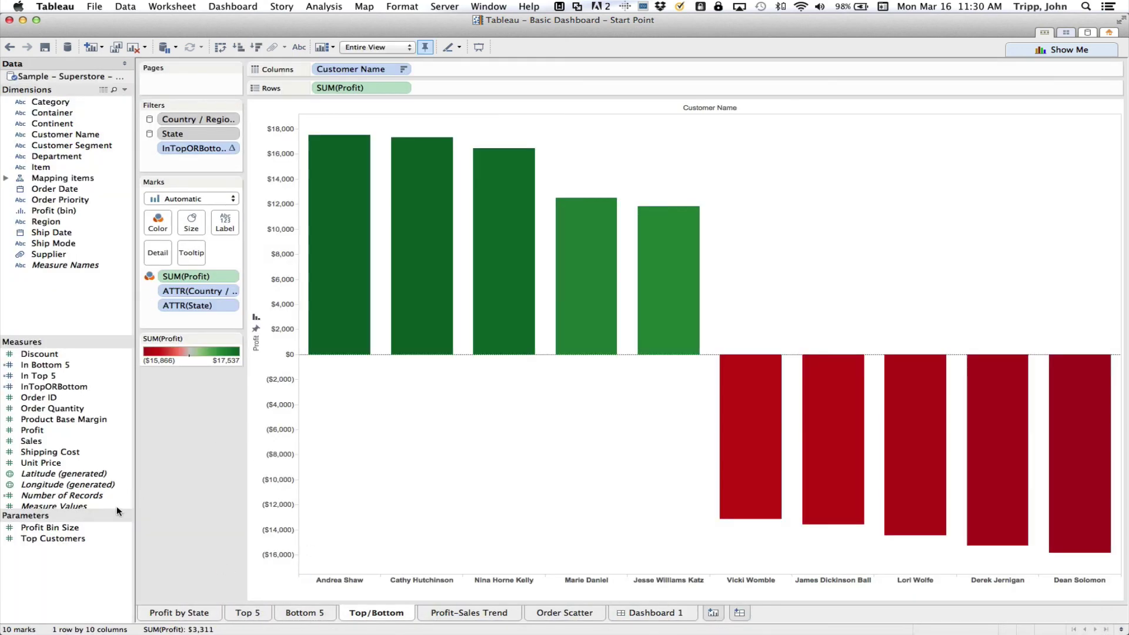
double_click(67, 540)
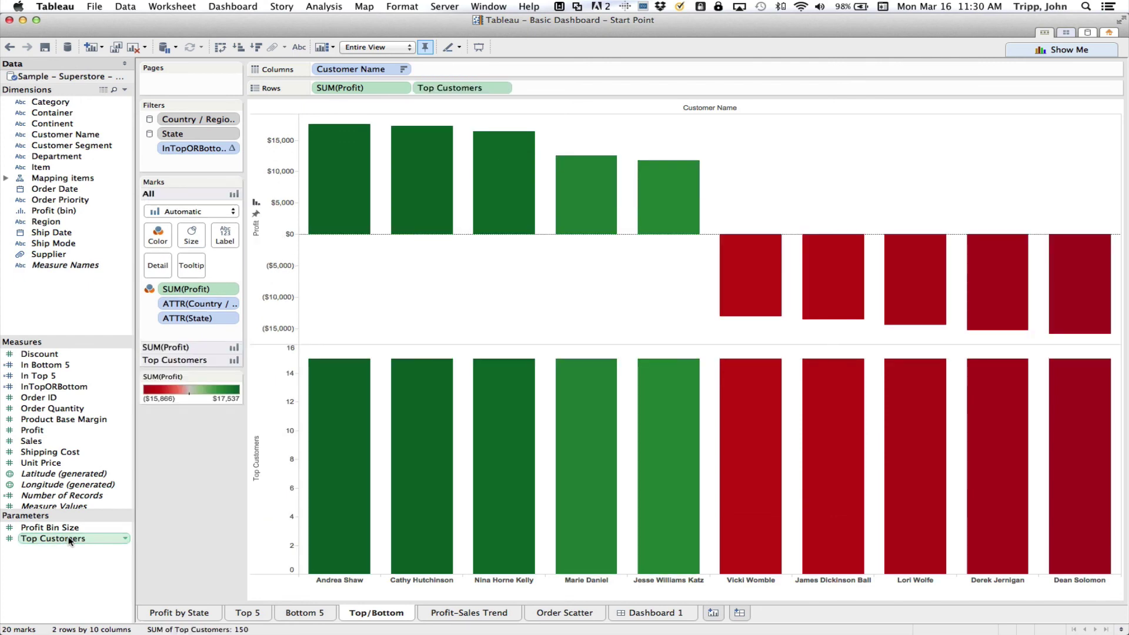
drag(450, 88, 102, 192)
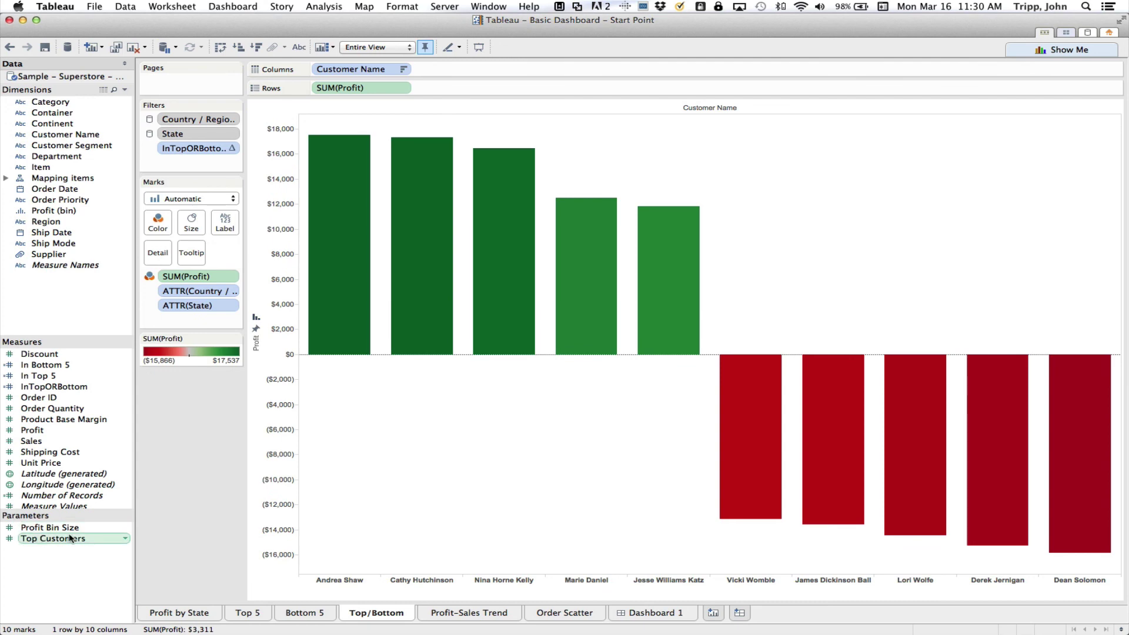
click(122, 539)
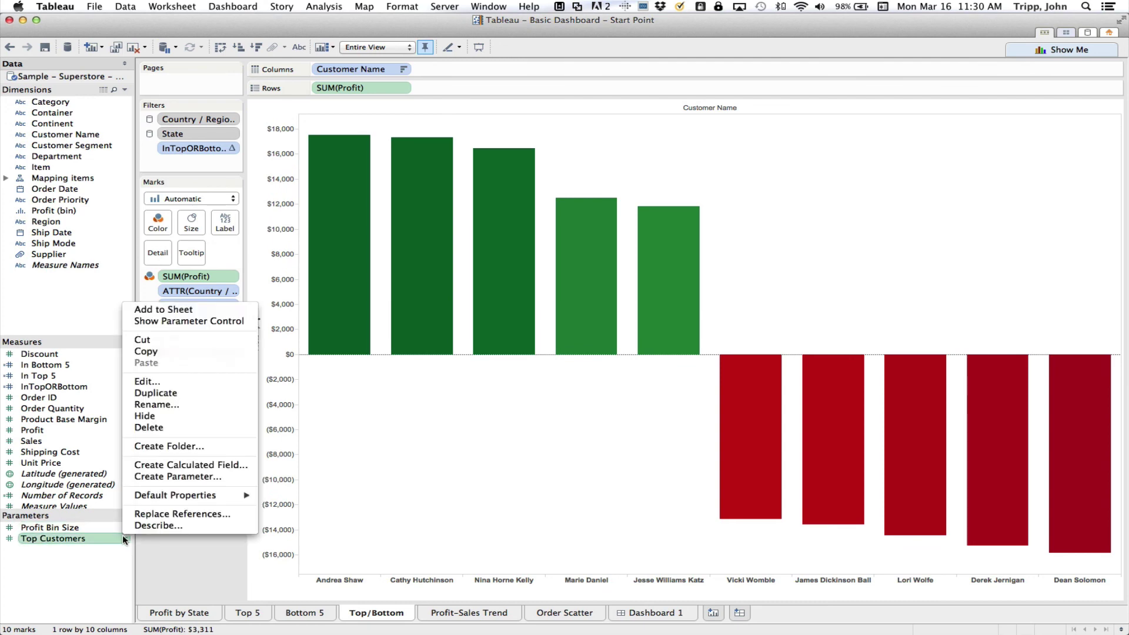
click(160, 382)
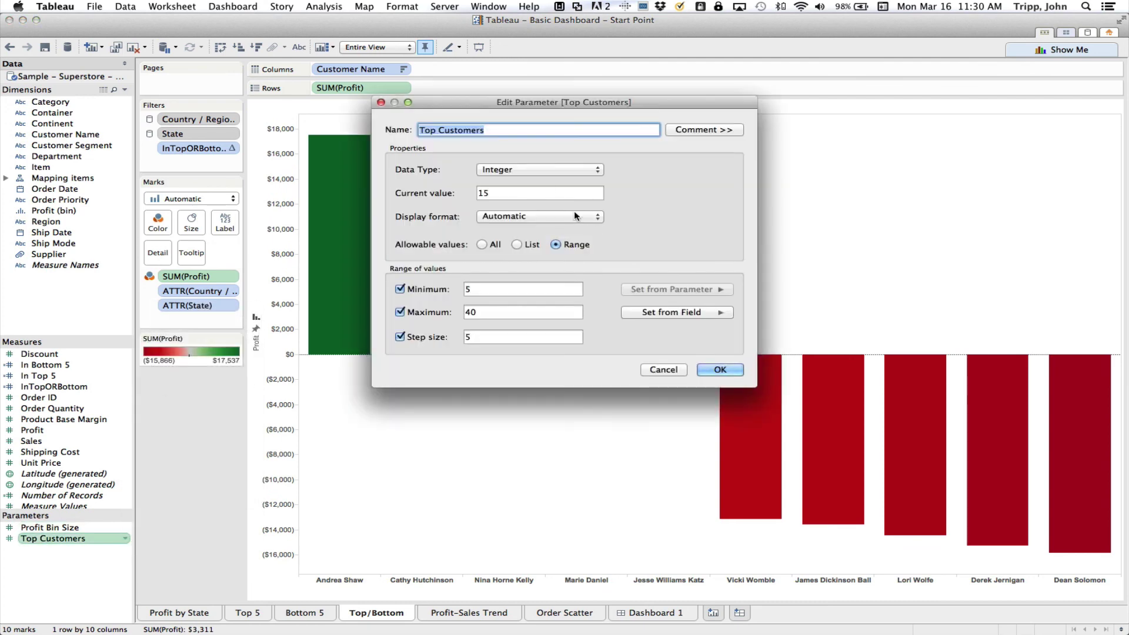
key(Tab)
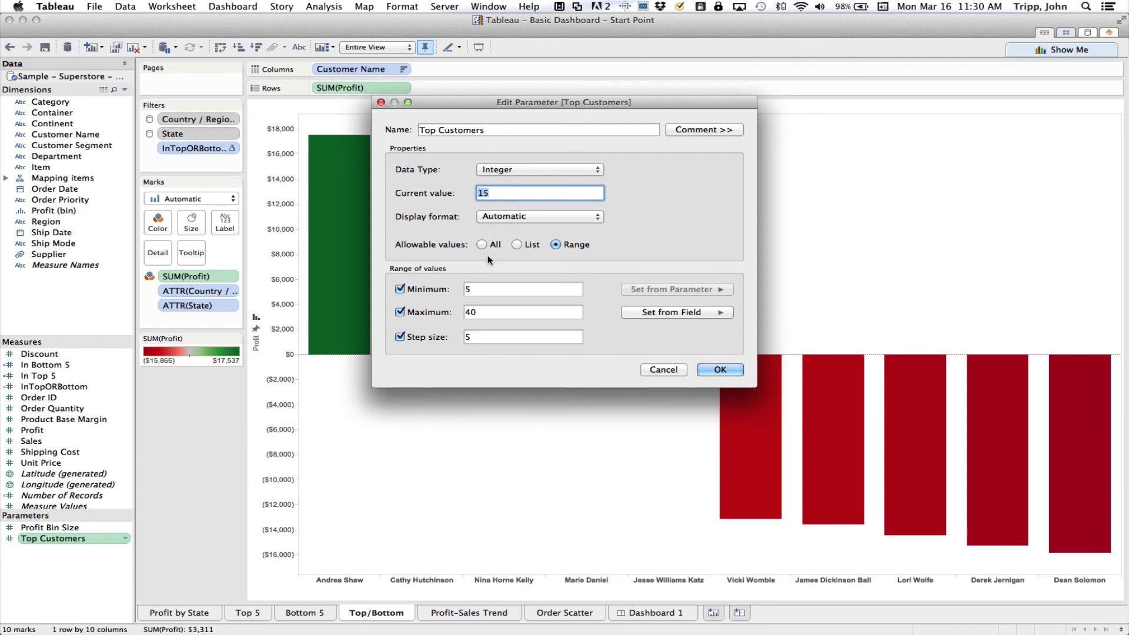
drag(473, 289, 455, 335)
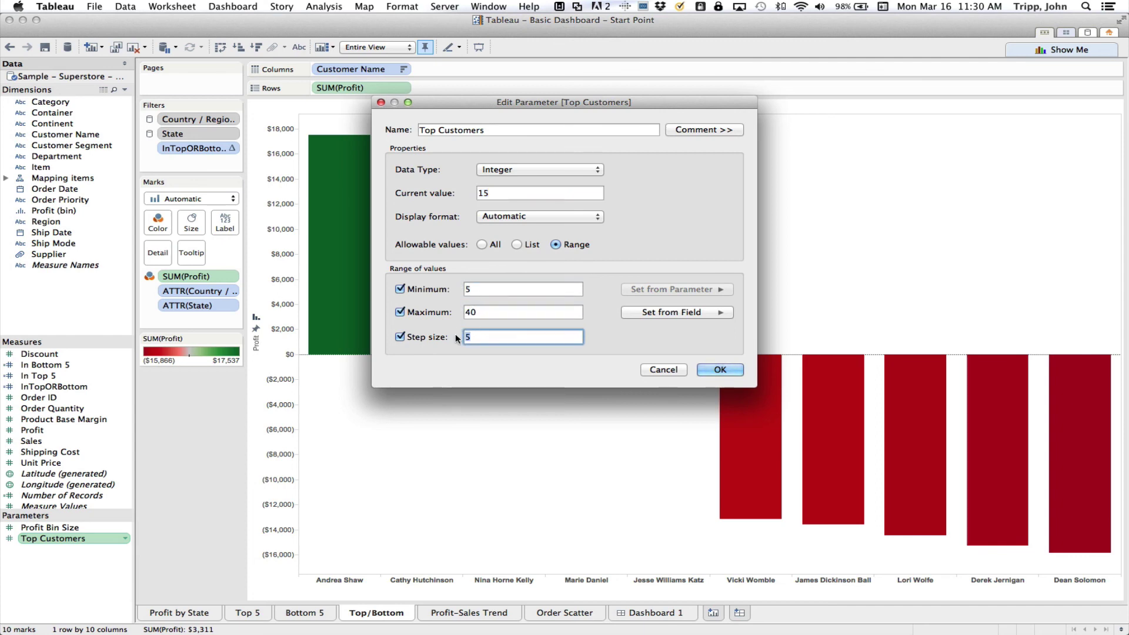
click(659, 370)
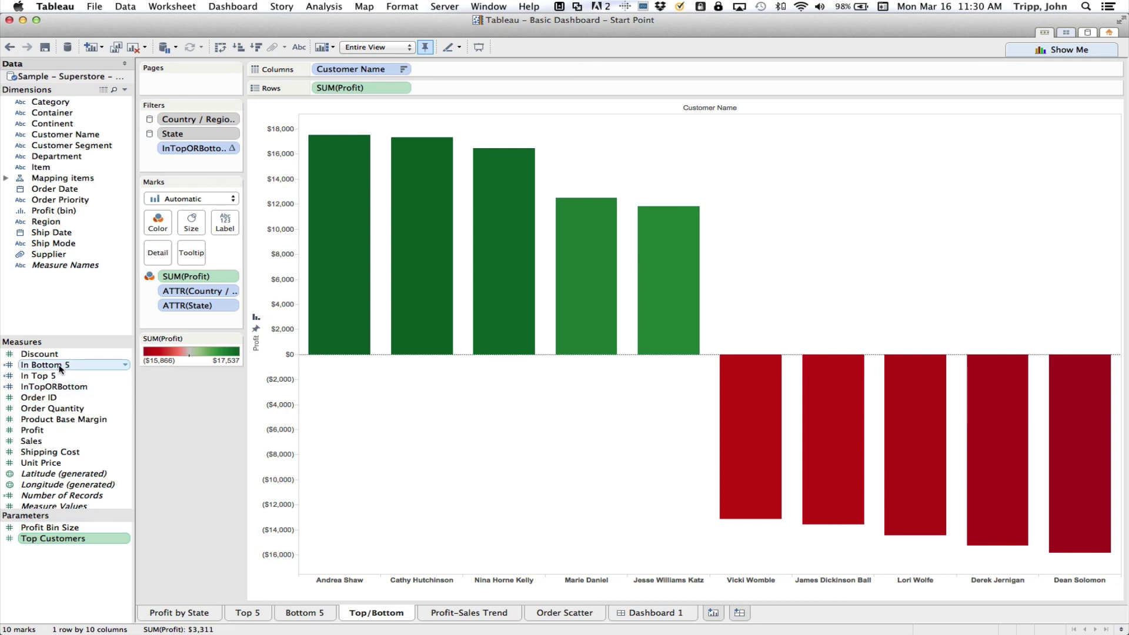
Replace the fixed 5 in the In Bottom 5 formula with the Top Customers parameter and save the calculated field.
double_click(61, 365)
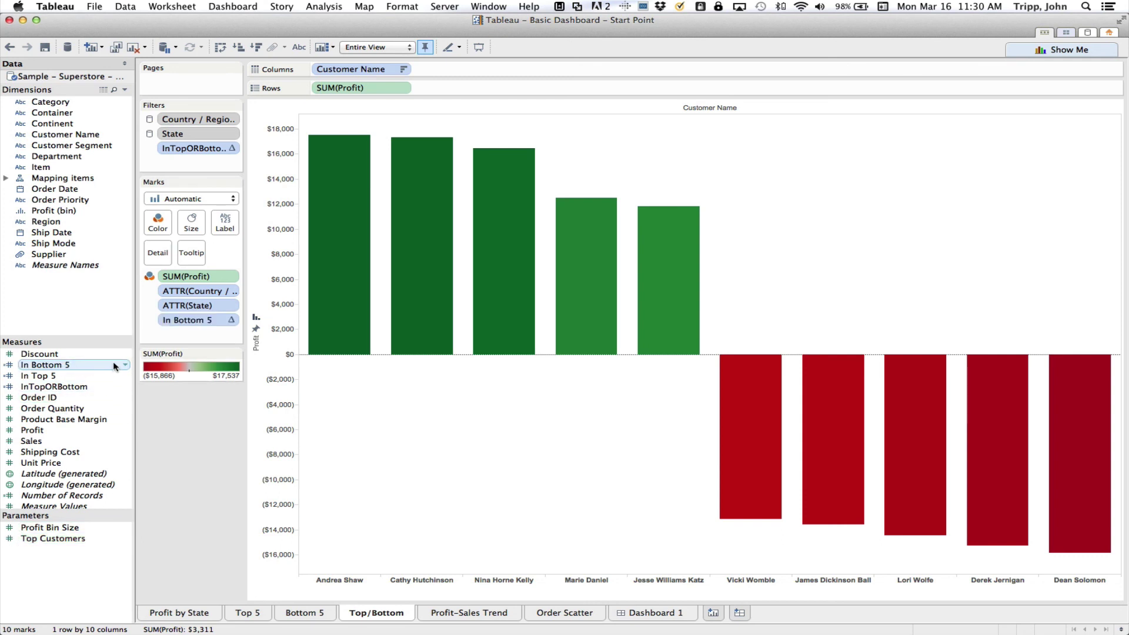
drag(188, 319, 108, 314)
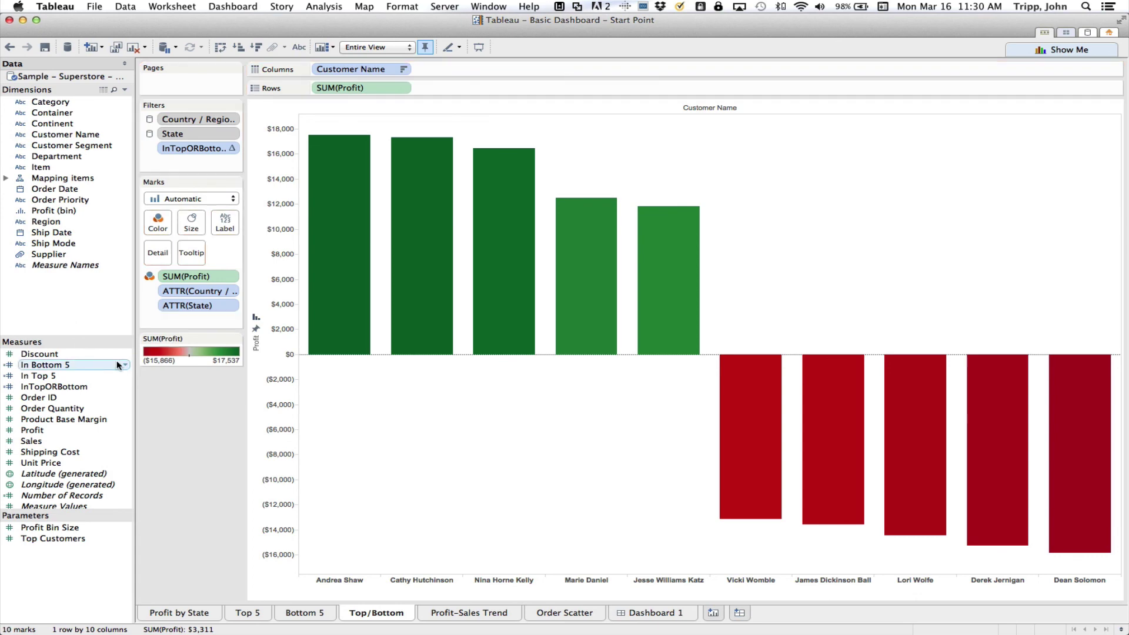
click(124, 365)
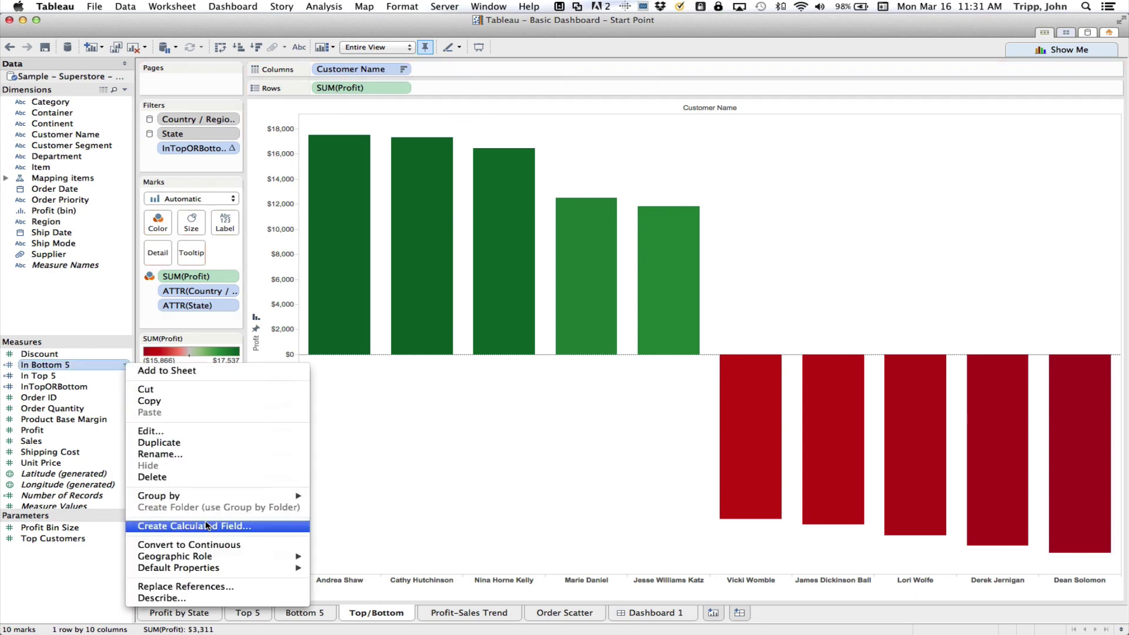
click(154, 431)
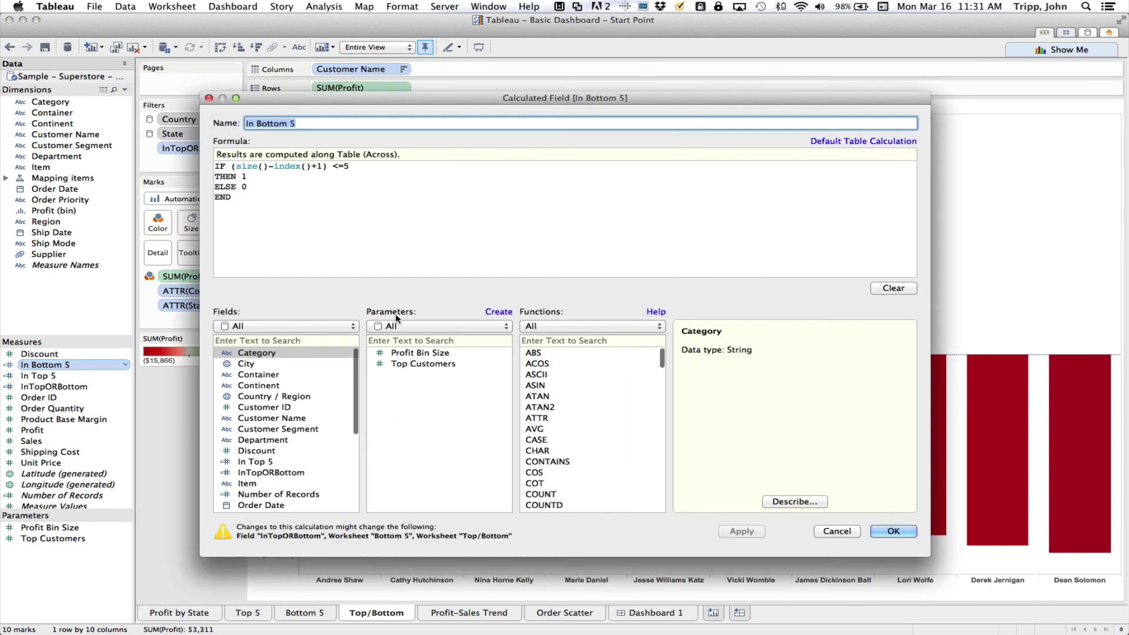
double_click(346, 166)
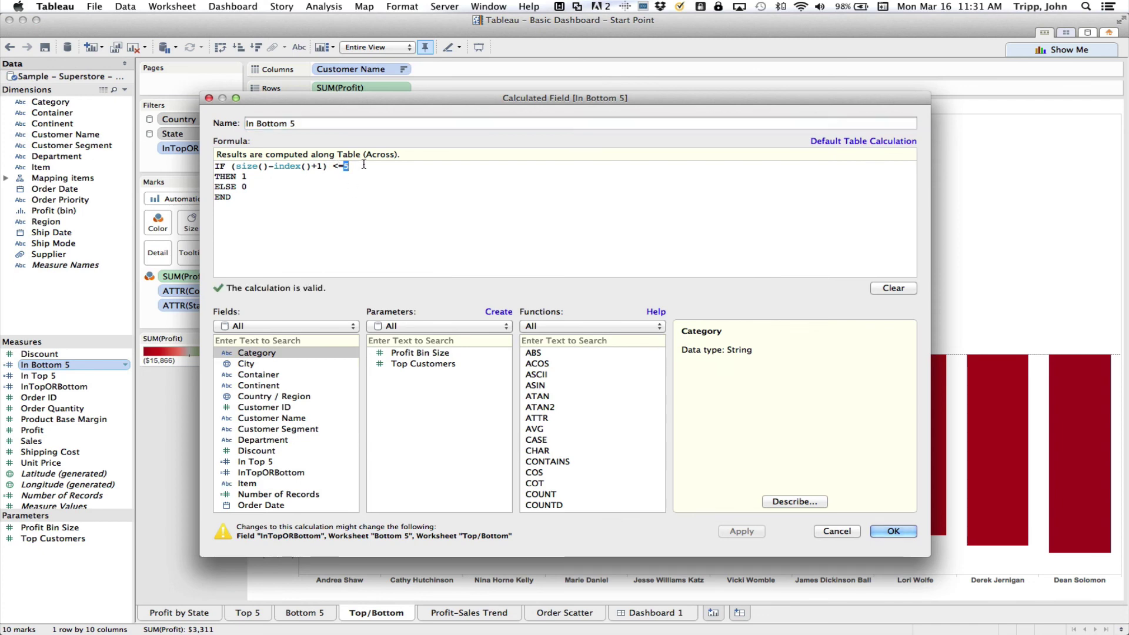
key(BackSpace)
click(433, 364)
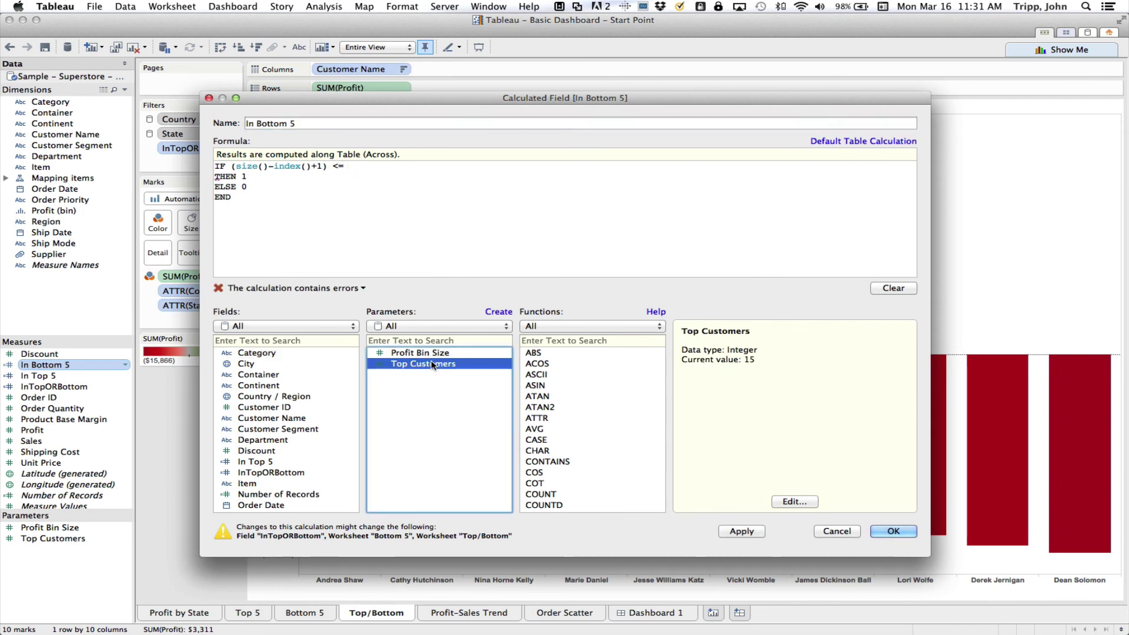
double_click(433, 364)
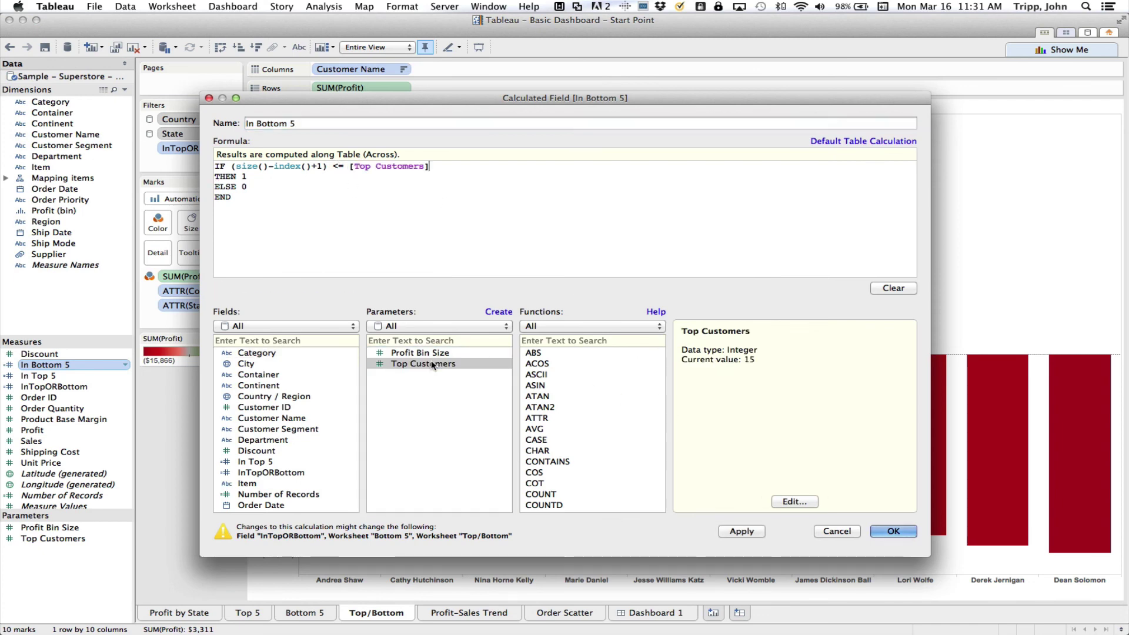
click(741, 531)
click(905, 533)
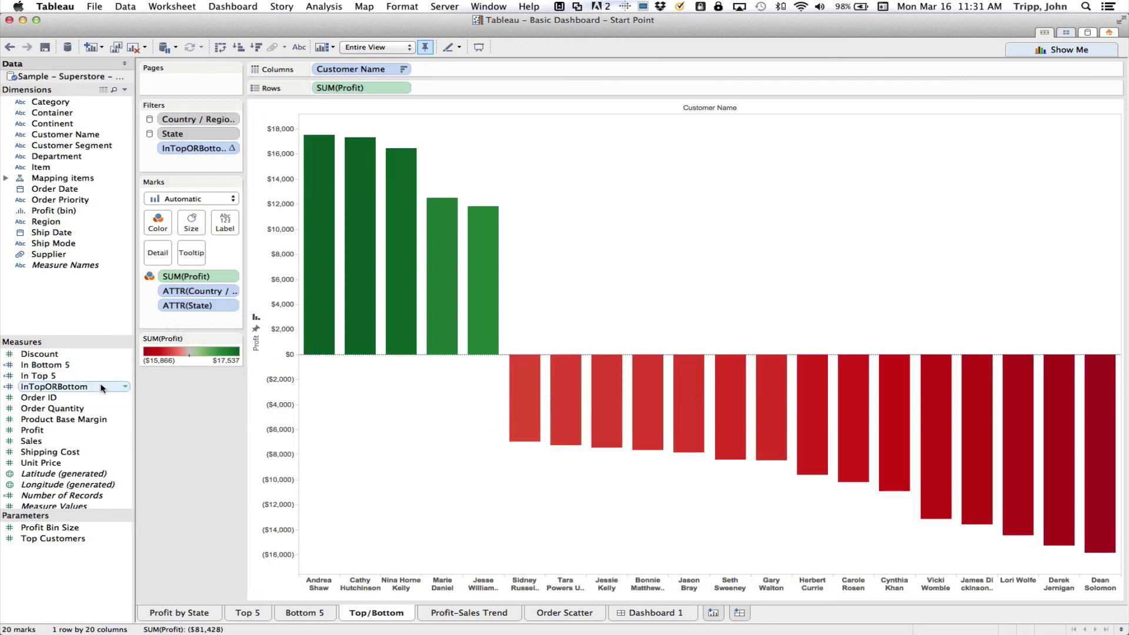
Replace the fixed 5 in the In Top 5 formula with the Top Customers parameter and save the calculated field.
mouse_move(514, 414)
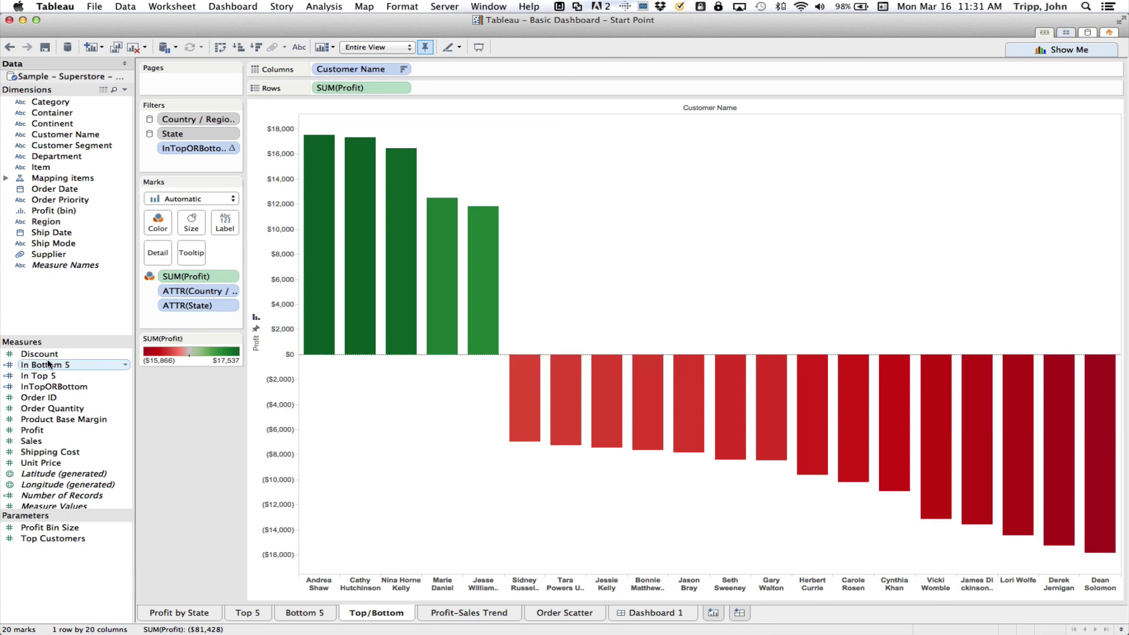
click(80, 367)
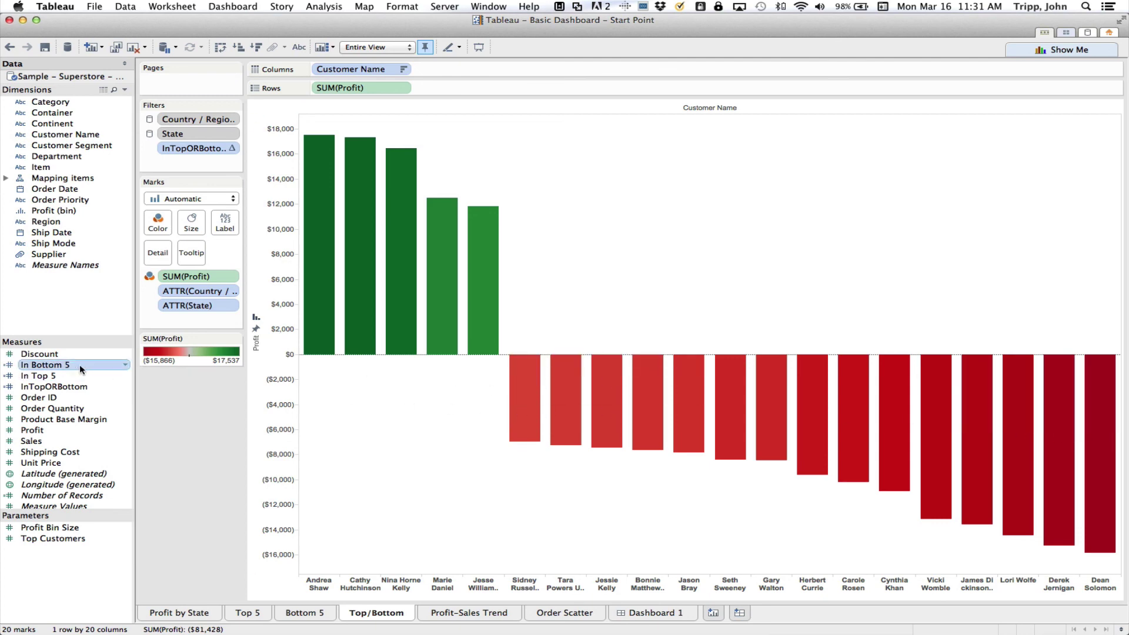
click(125, 377)
click(125, 377)
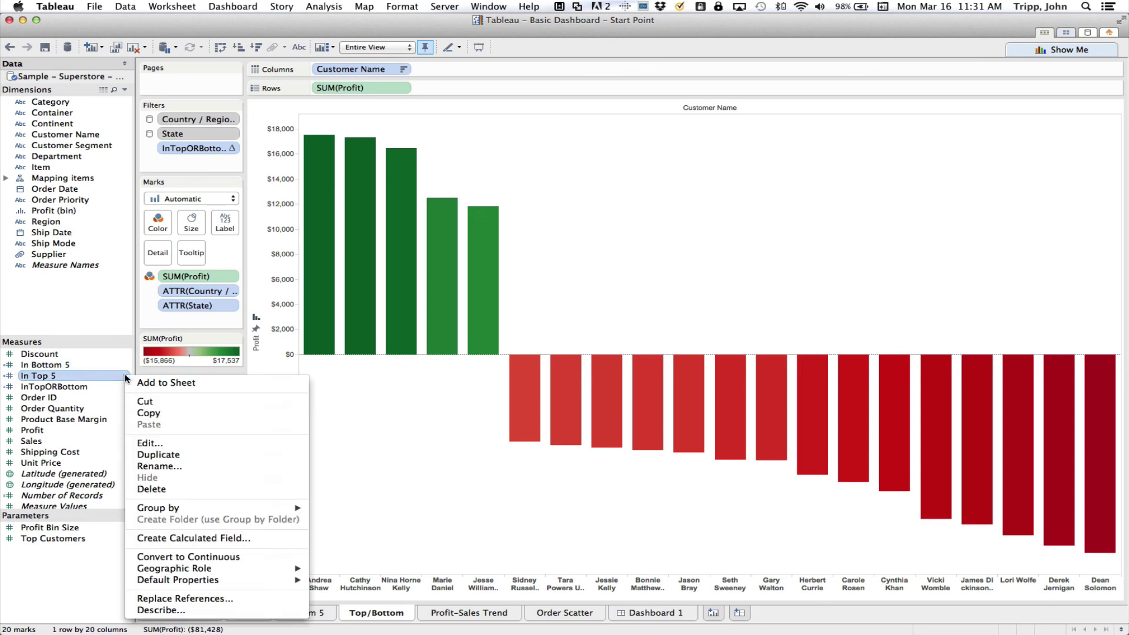
click(186, 442)
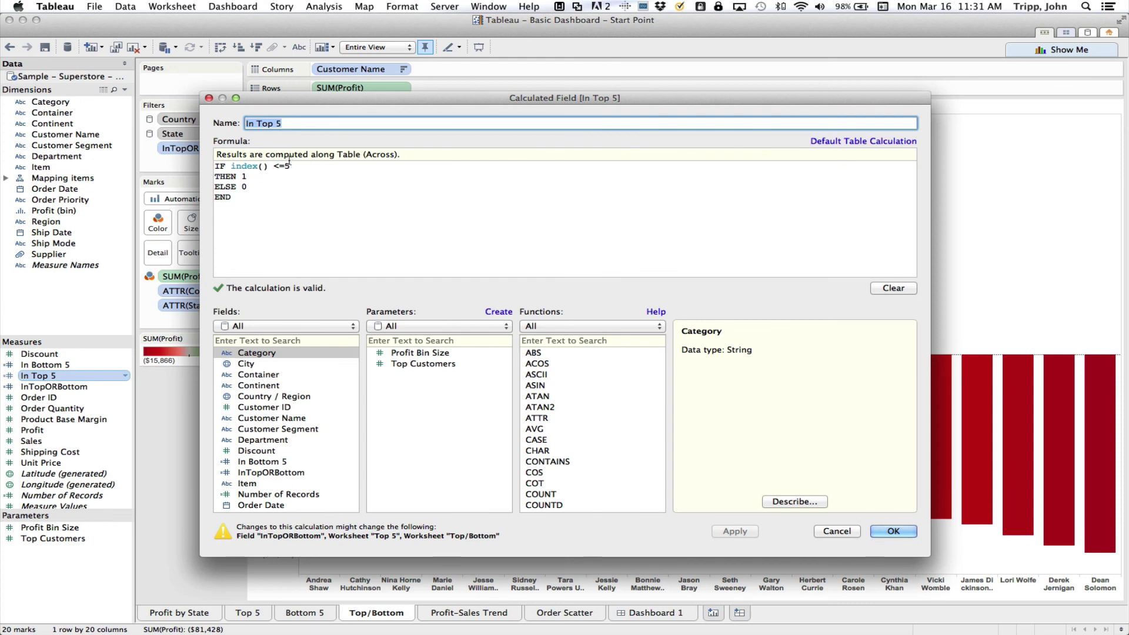
click(324, 167)
key(BackSpace)
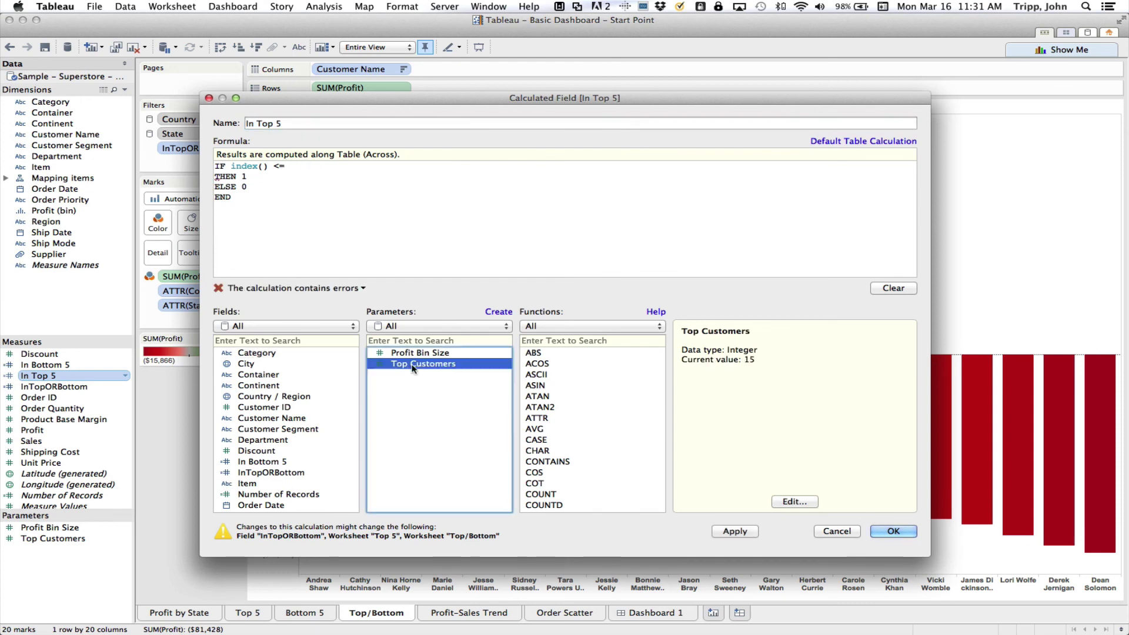
double_click(414, 363)
click(735, 531)
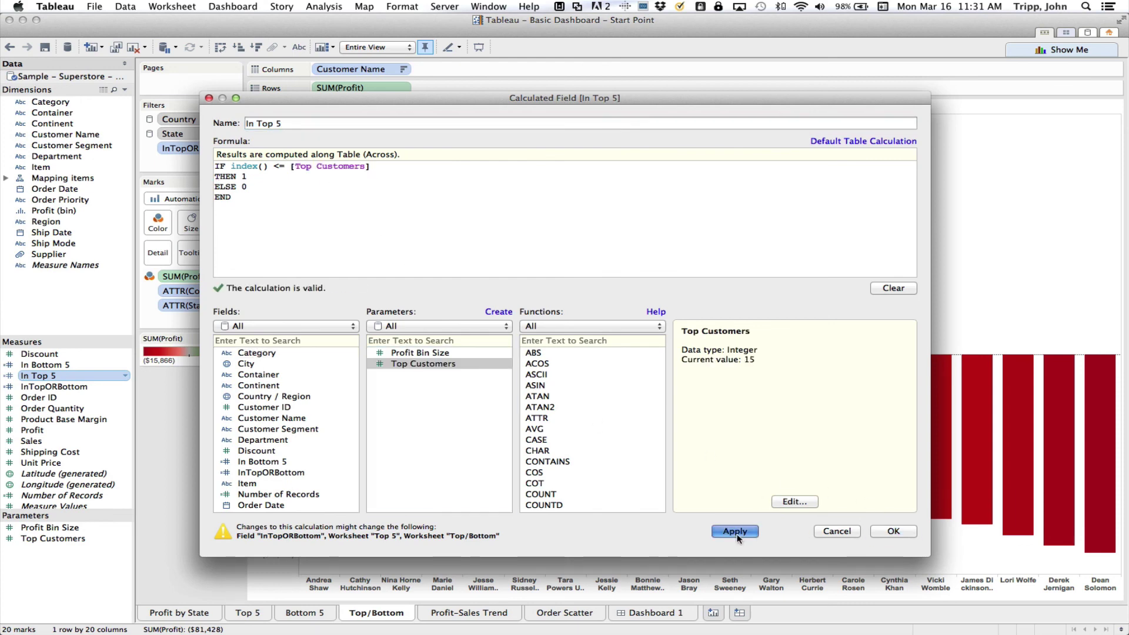
click(893, 531)
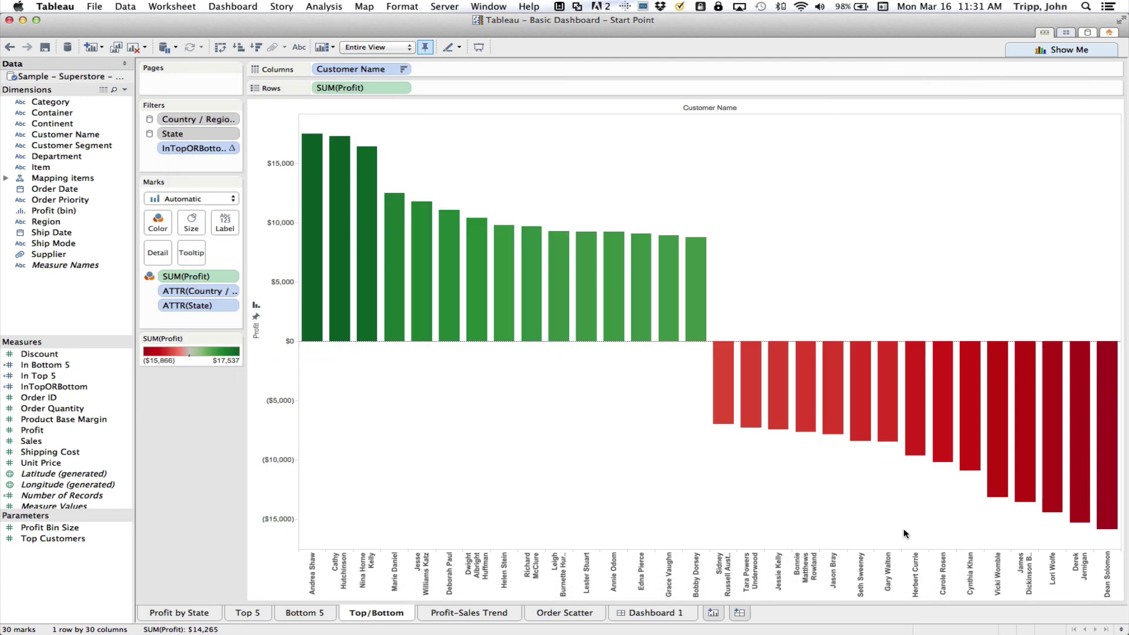
Show the Top Customers parameter control for the Top/Bottom chart on Dashboard 1.
click(673, 613)
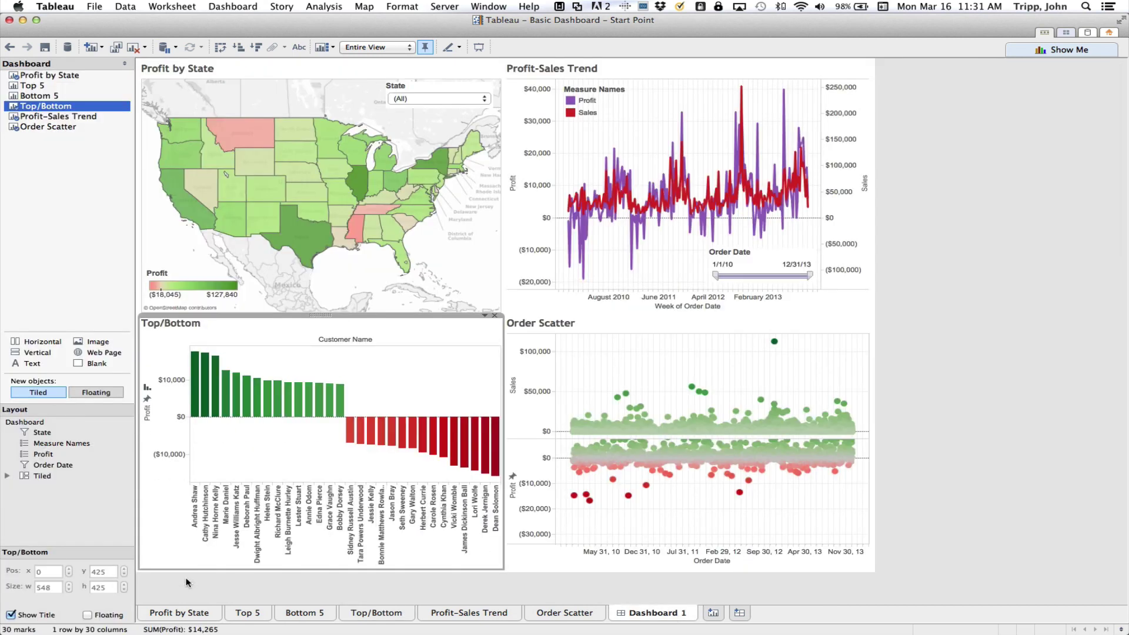
click(485, 316)
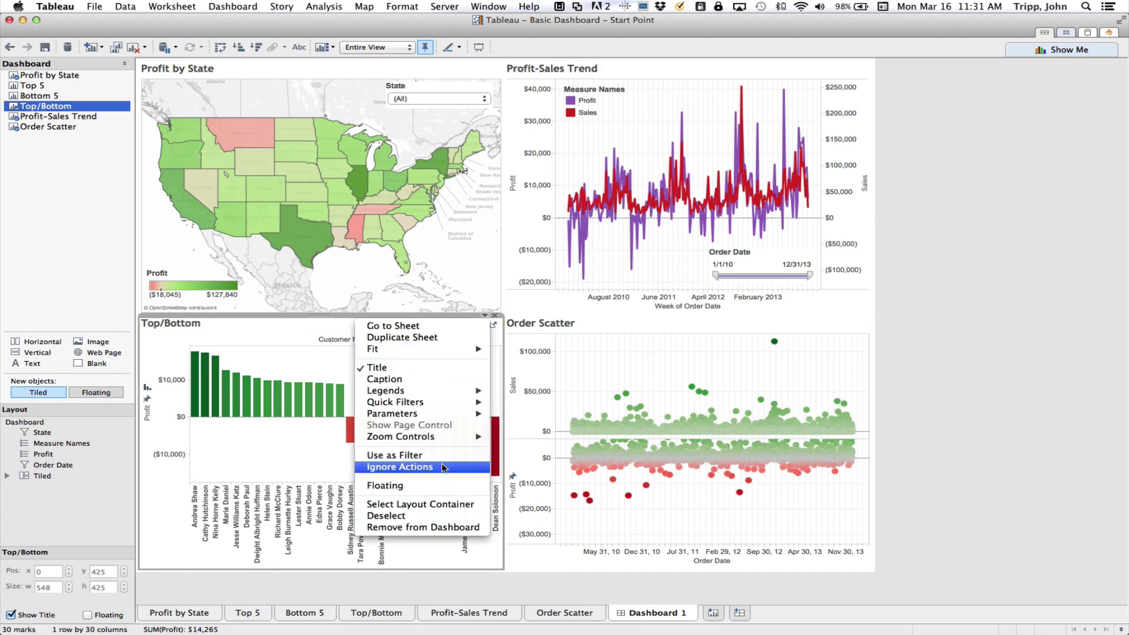
mouse_move(447, 414)
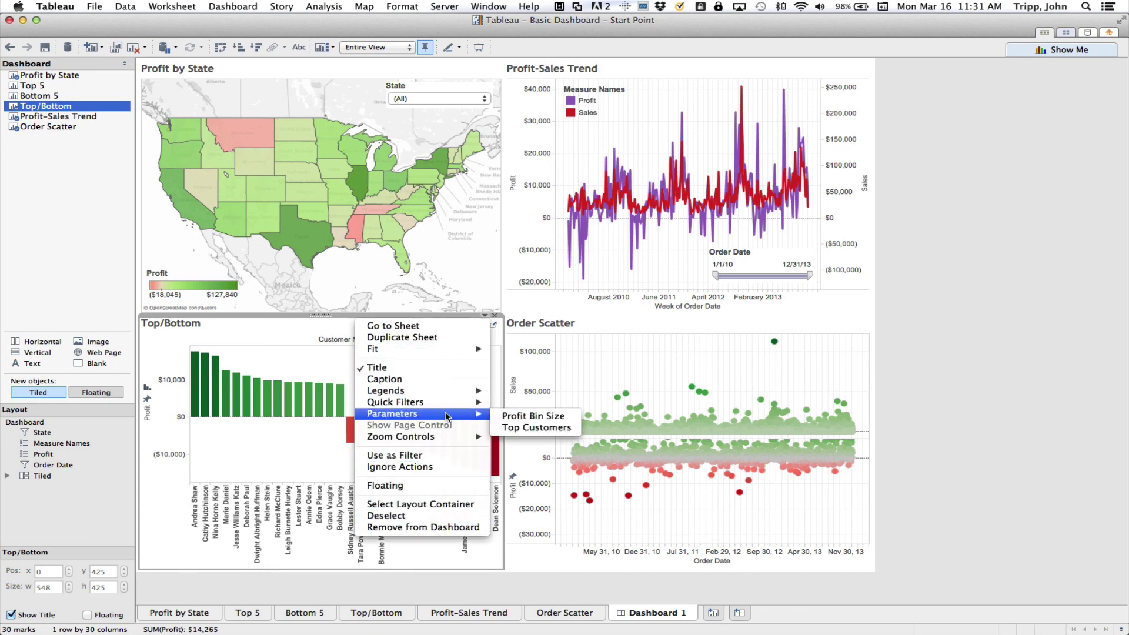
click(536, 428)
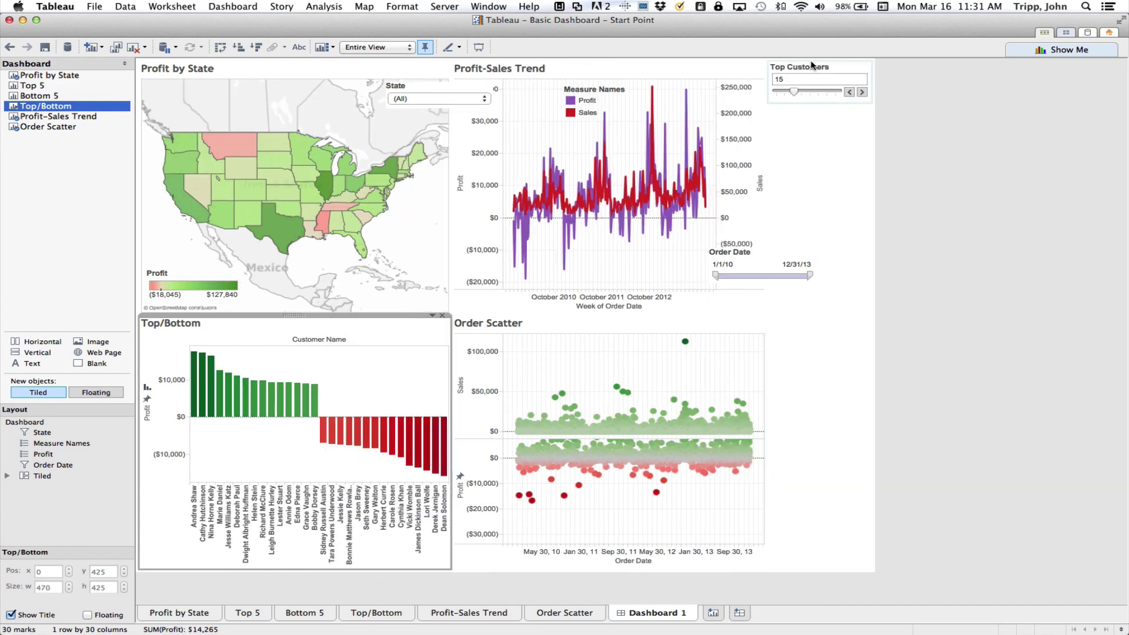
Make the Top Customers parameter control floating, place it over the Top/Bottom chart's upper-right area, and set its value to 5.
click(811, 65)
click(853, 61)
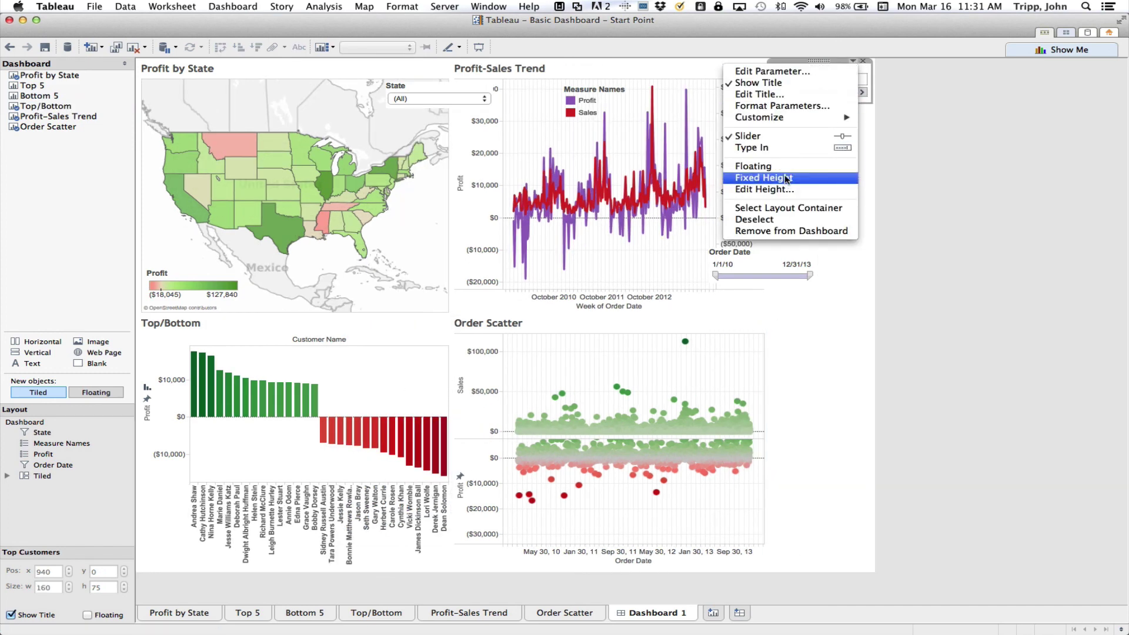
click(758, 166)
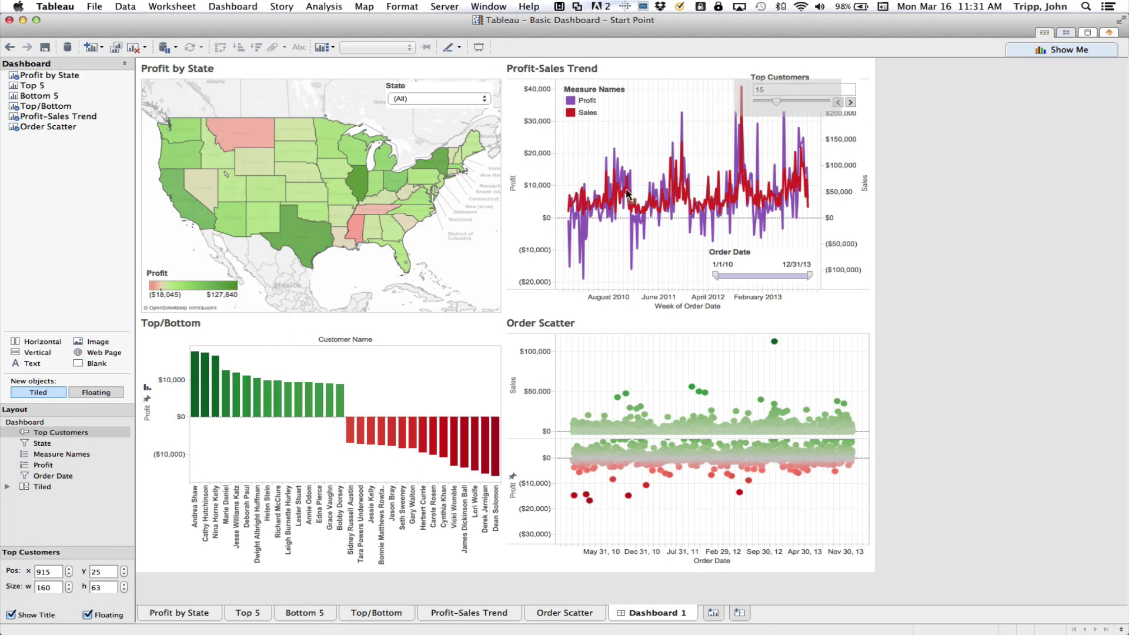
drag(628, 194, 388, 381)
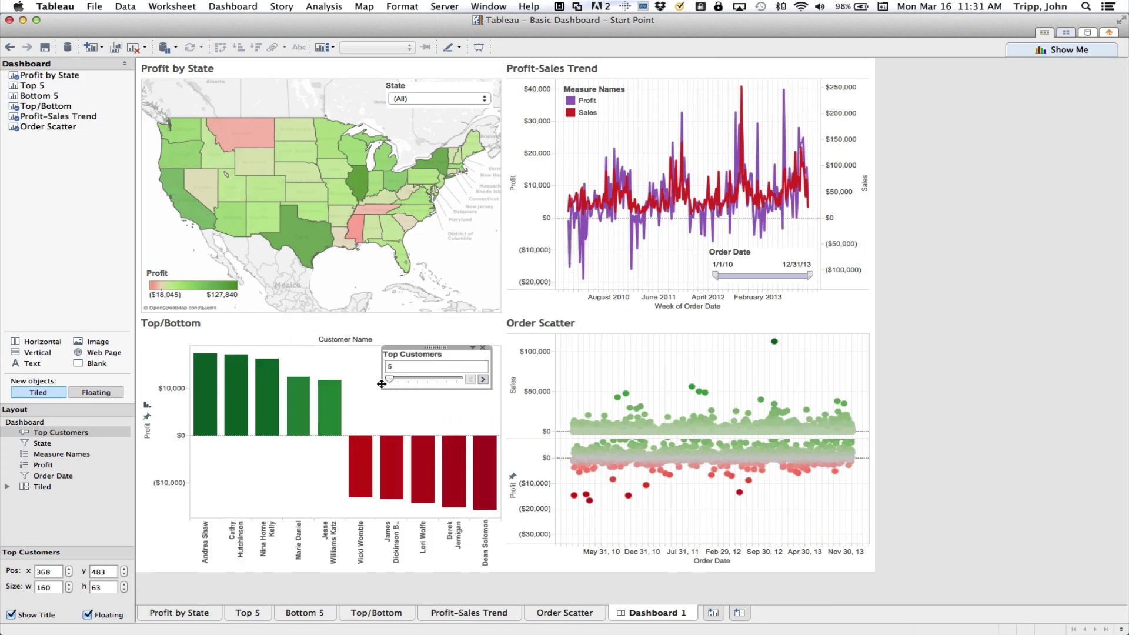
Raise the Top Customers parameter in steps of 5 up to 30 to test the Top/Bottom chart.
click(483, 379)
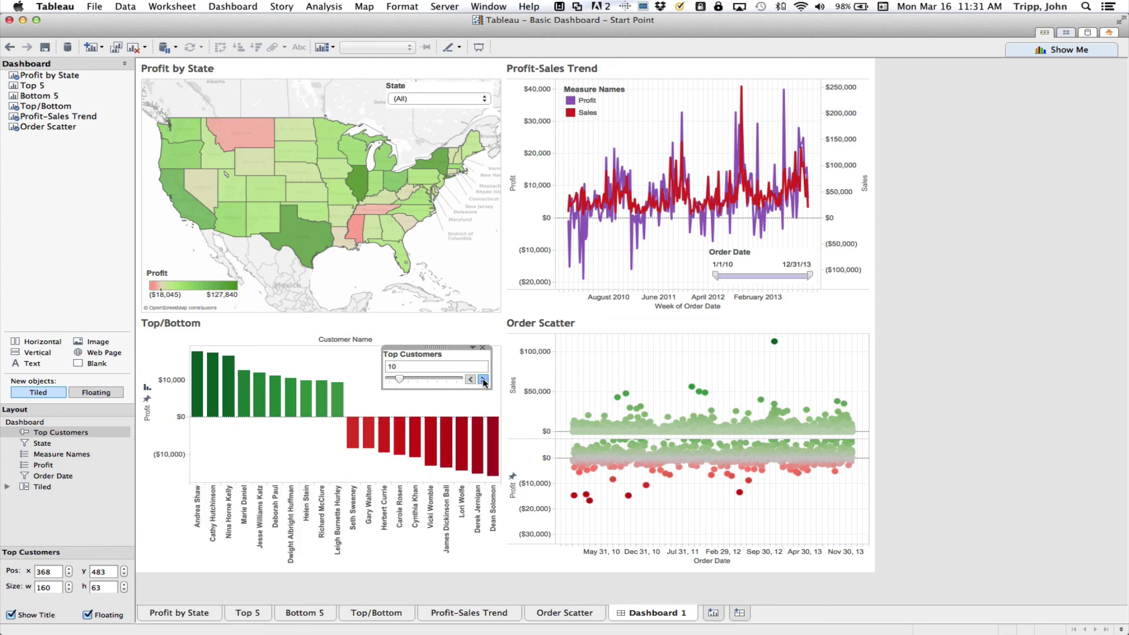
click(482, 380)
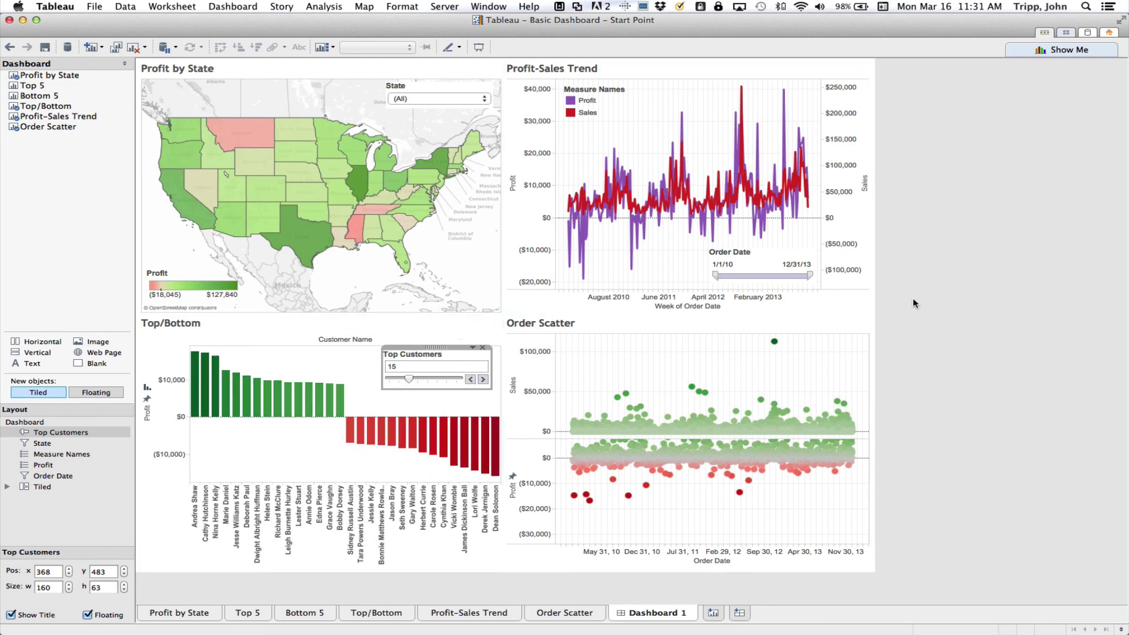
click(483, 380)
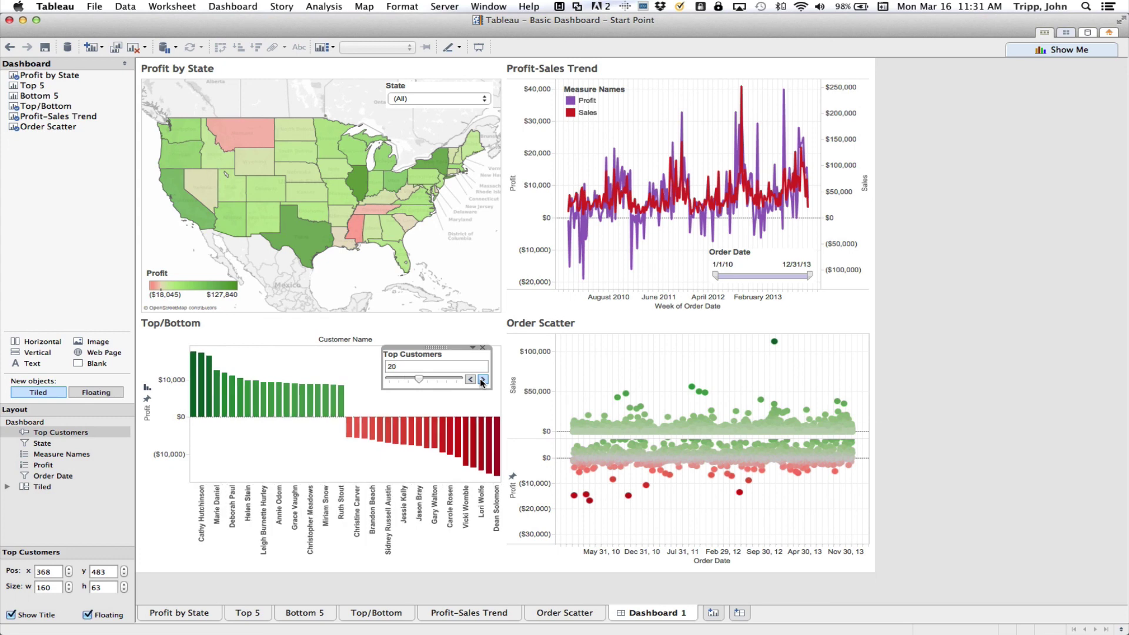
click(482, 380)
click(483, 380)
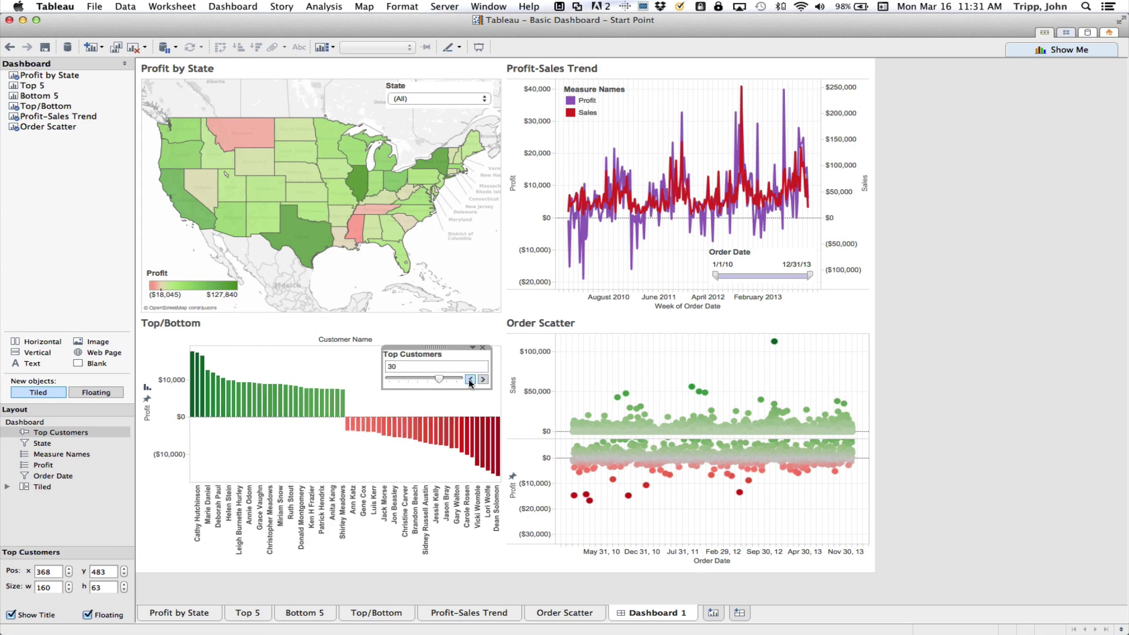
Lower the Top Customers parameter step by step to 5.
click(469, 380)
click(470, 380)
click(469, 380)
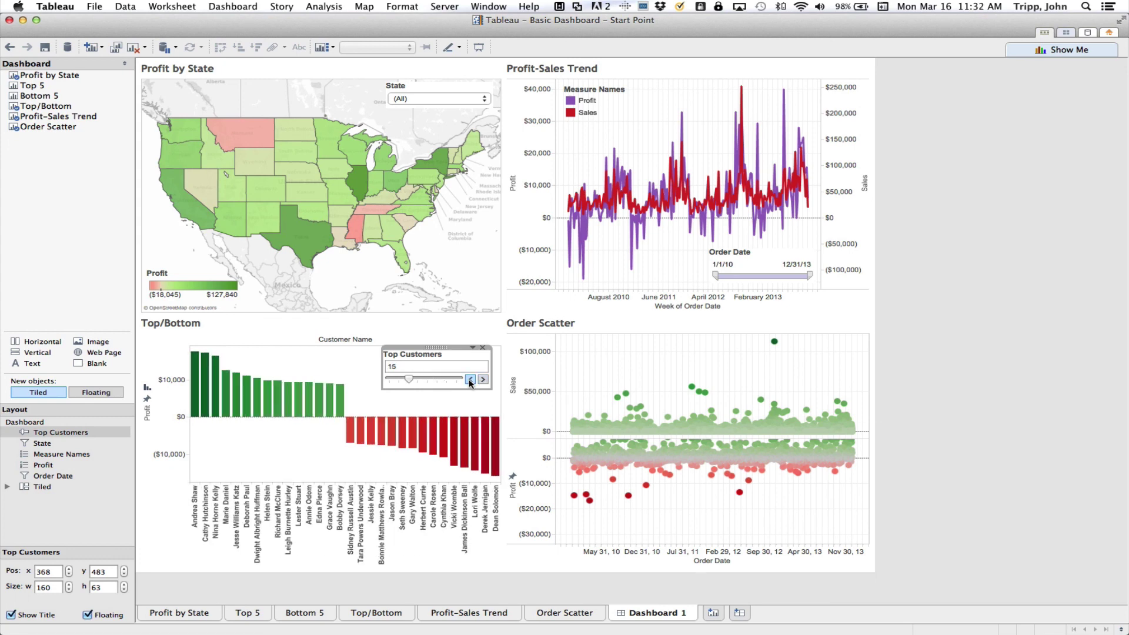
click(469, 380)
click(470, 380)
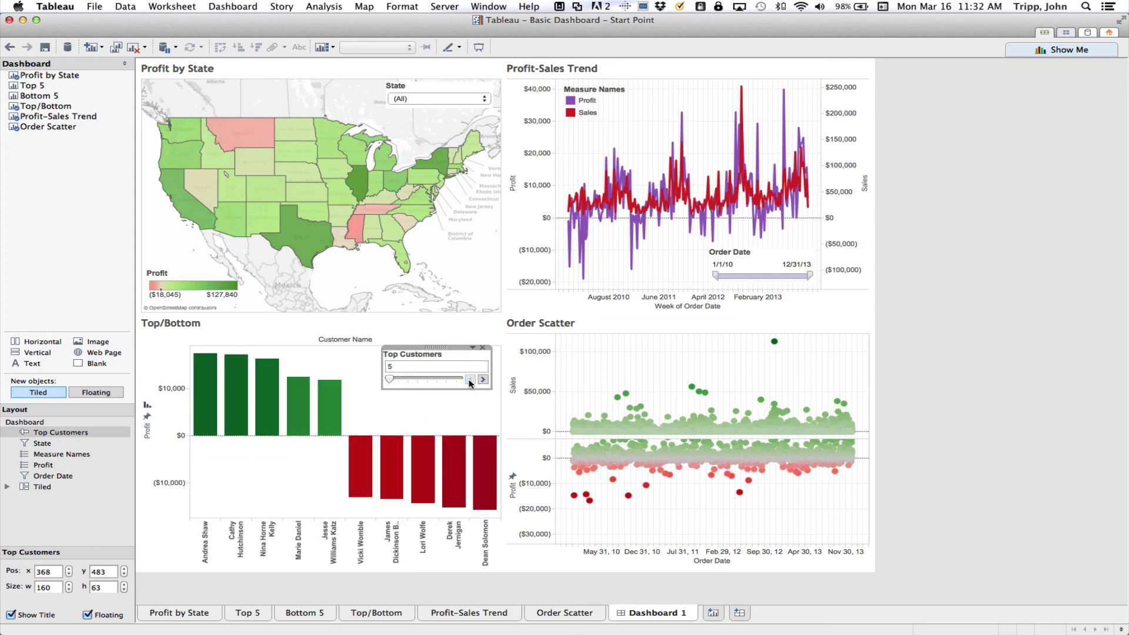